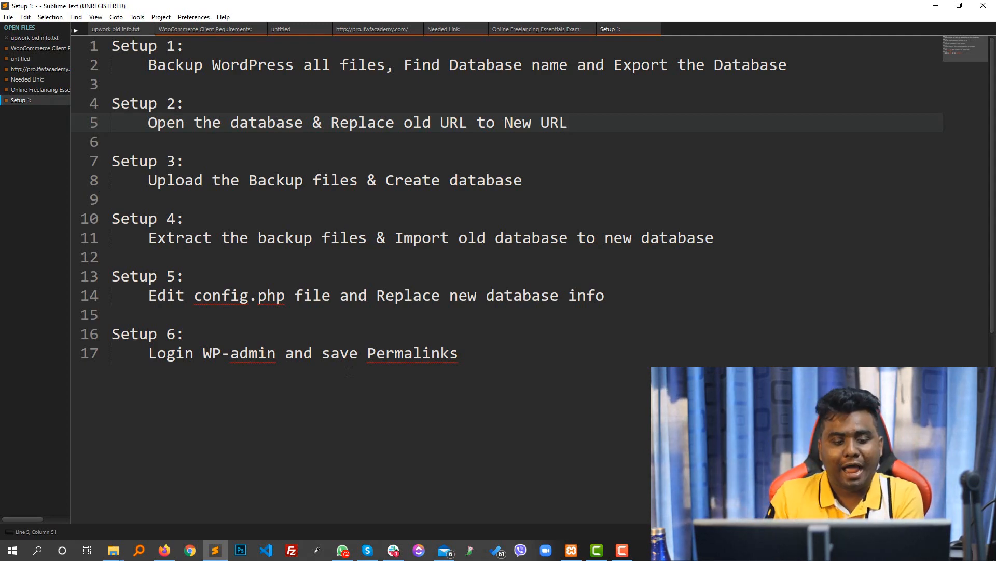
# Switch to Firefox and look through the local XStore shop homepage at localhost/lfwf.
pyautogui.click(164, 550)
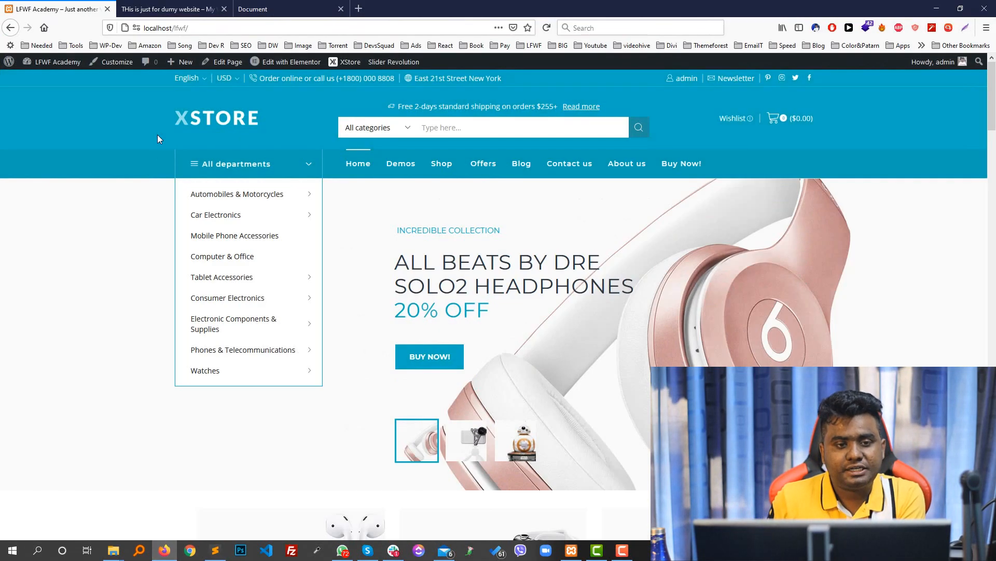
pyautogui.click(198, 29)
pyautogui.click(92, 334)
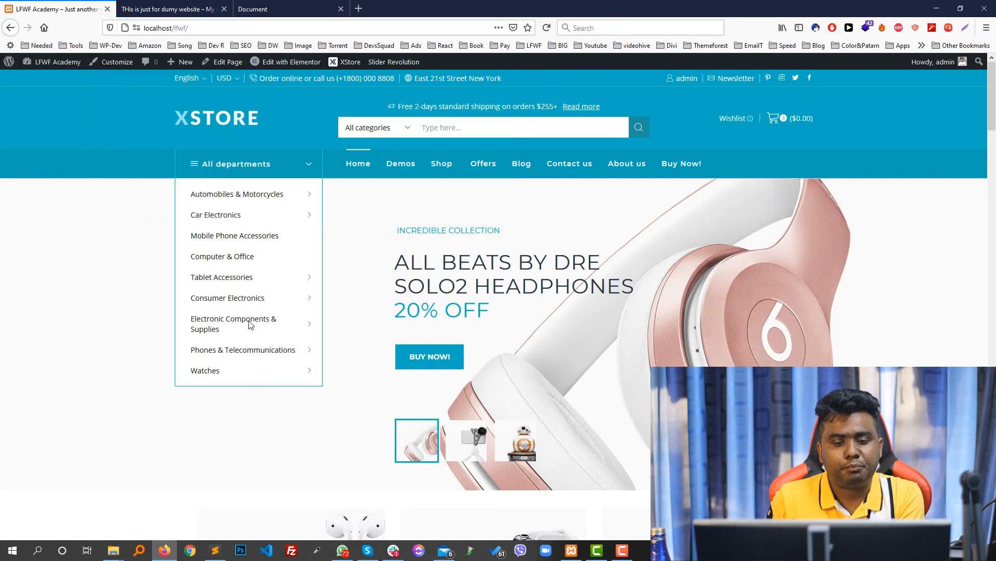
pyautogui.scroll(-5, 590, 204)
pyautogui.scroll(-9, 590, 204)
pyautogui.moveTo(993, 239); pyautogui.dragTo(993, 122)
pyautogui.scroll(-3, 389, 269)
pyautogui.scroll(2, 389, 269)
# Look through the live orange XStore homepage and compare it with the local shop's homepage.
pyautogui.click(173, 9)
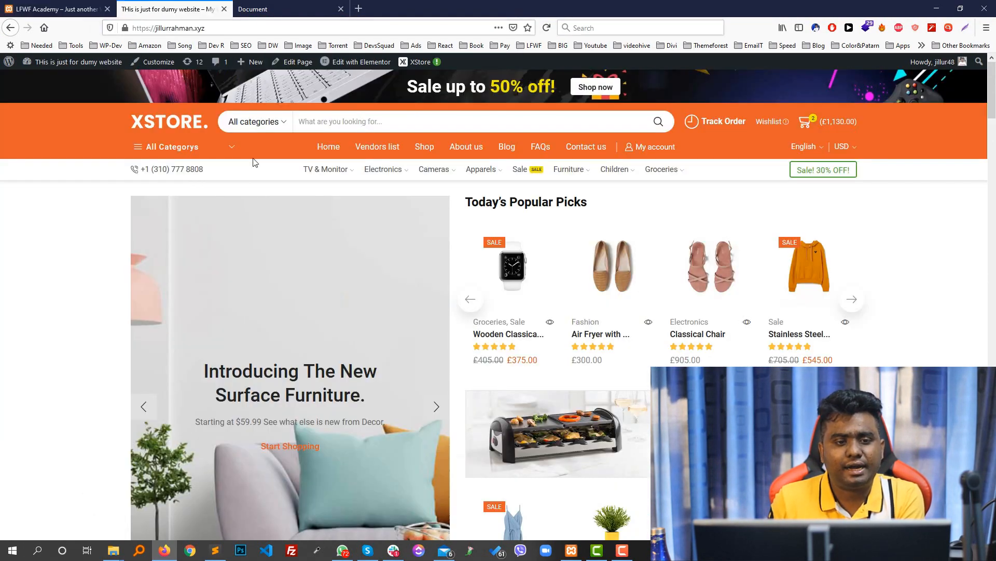
pyautogui.scroll(-3, 253, 207)
pyautogui.scroll(-15, 212, 166)
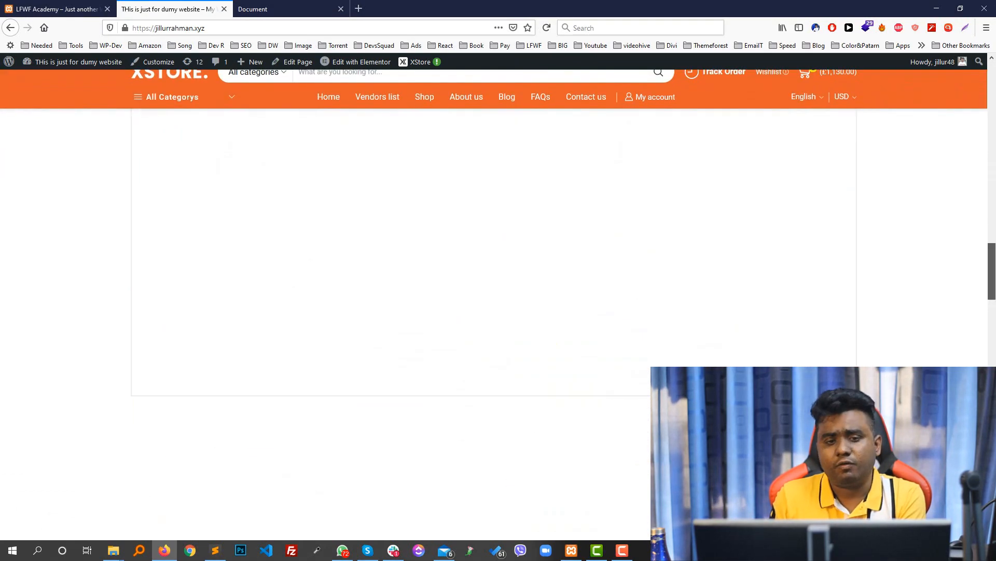
pyautogui.moveTo(992, 441); pyautogui.dragTo(991, 67)
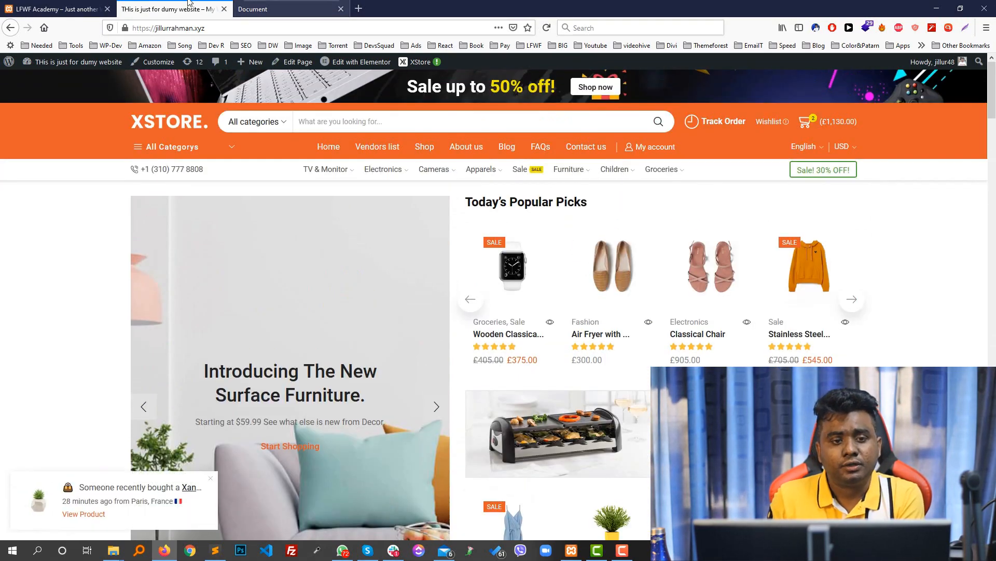
pyautogui.click(78, 9)
pyautogui.hotkey('ctrl', 'Tab')
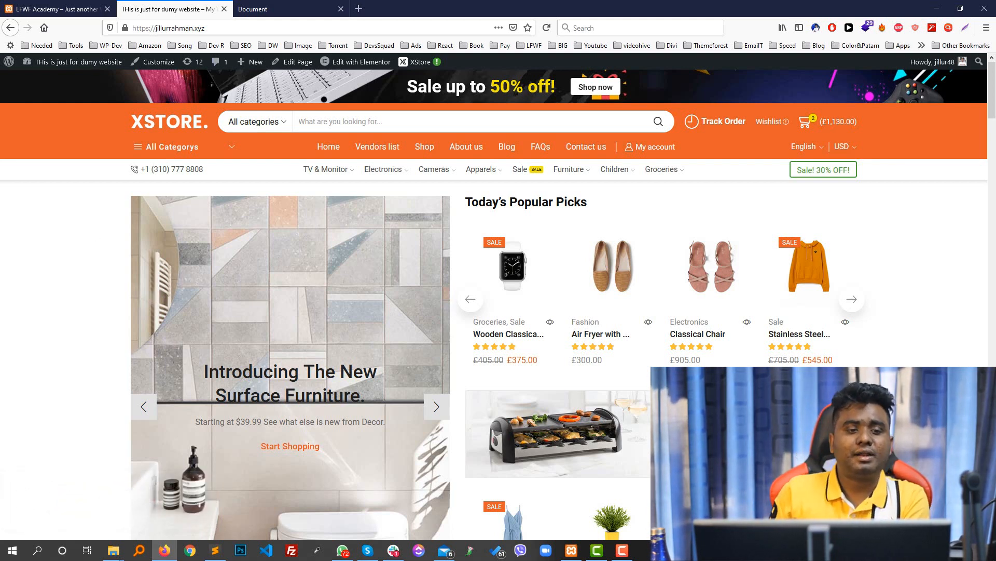
pyautogui.hotkey('ctrl', 'shift', 'Tab')
pyautogui.moveTo(237, 311)
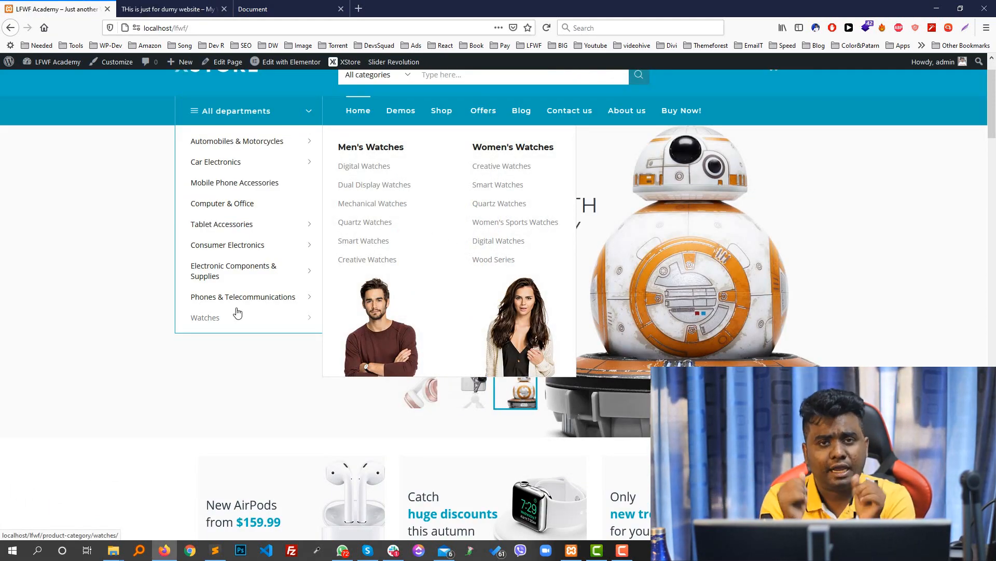
# Review the one-page portfolio site titled Document, including its services section and web address.
pyautogui.hotkey('ctrl', 'shift', 'Tab')
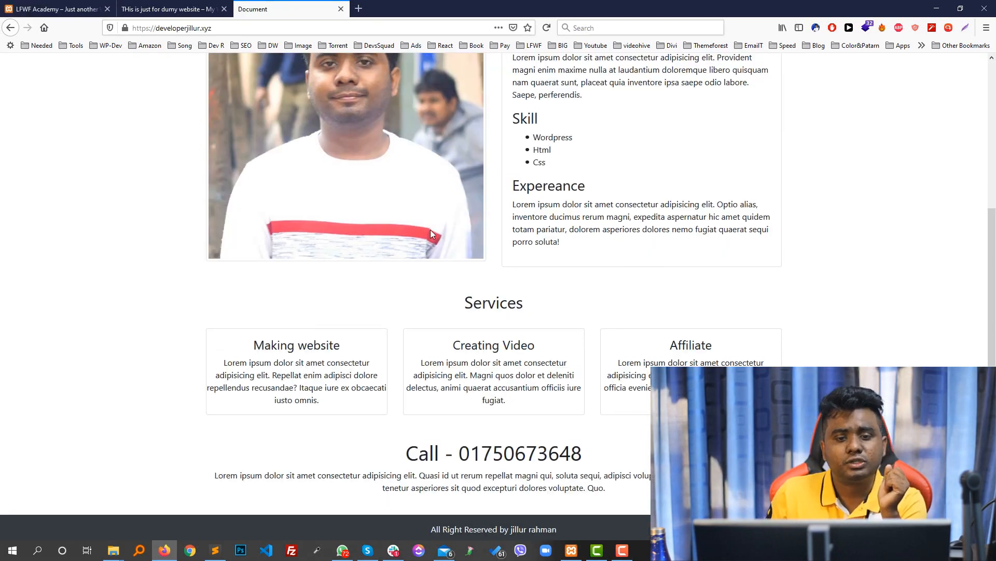
pyautogui.scroll(3, 431, 233)
pyautogui.scroll(-3, 480, 207)
pyautogui.click(122, 21)
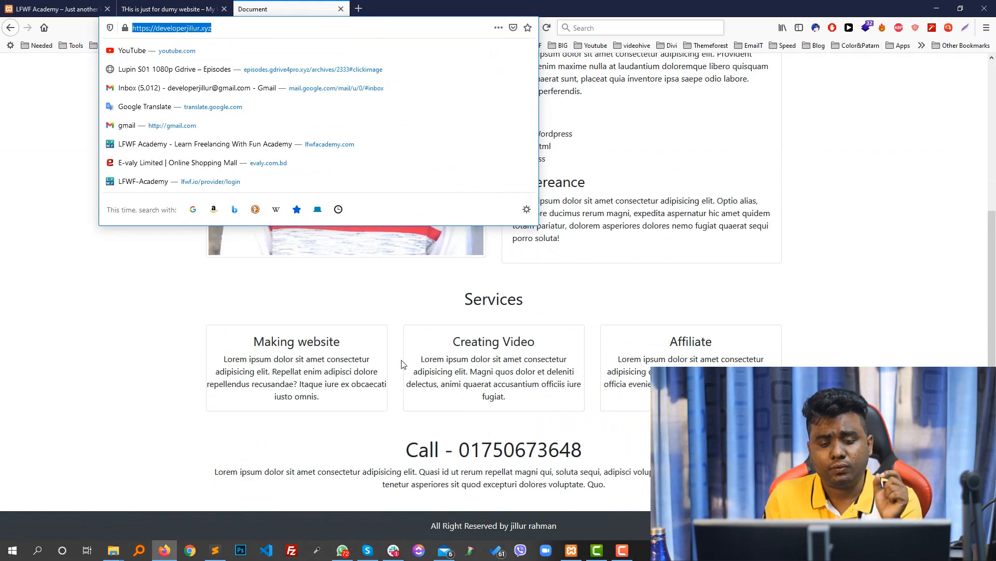
pyautogui.scroll(4, 404, 358)
pyautogui.click(902, 204)
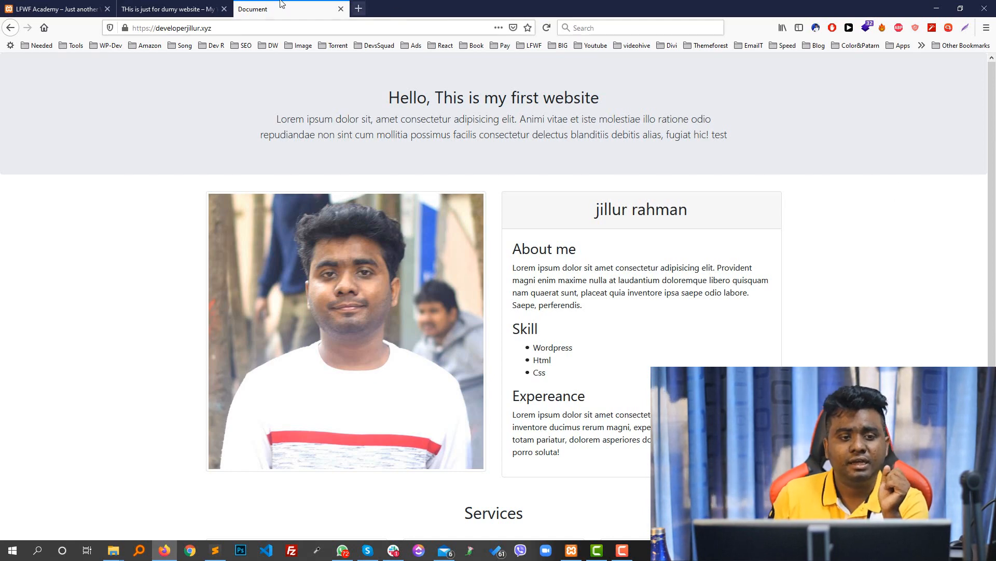
# Compare the local shop's product sections with the portfolio site and highlight the portfolio site's domain.
pyautogui.click(57, 9)
pyautogui.scroll(-4, 240, 275)
pyautogui.scroll(-8, 239, 275)
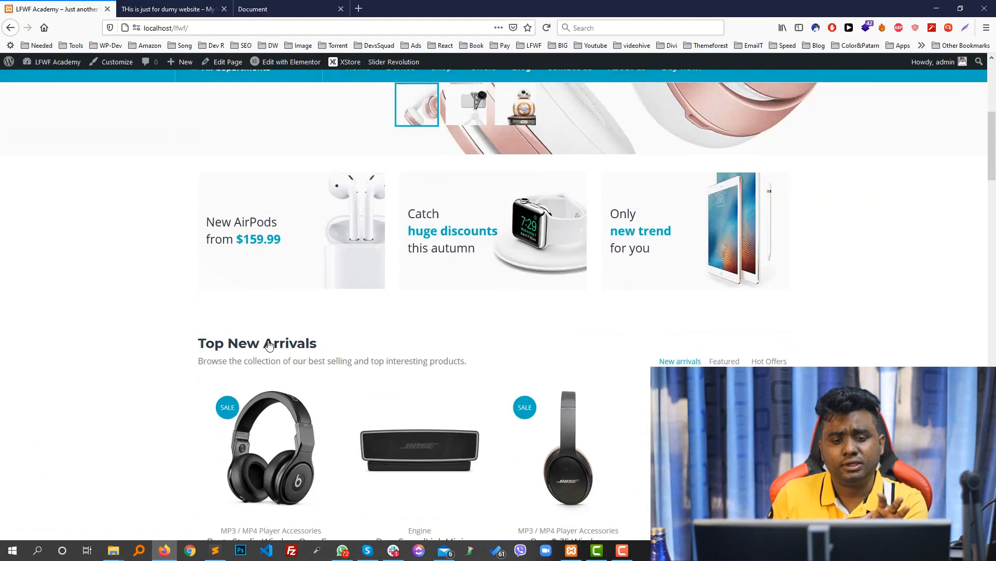
pyautogui.click(252, 6)
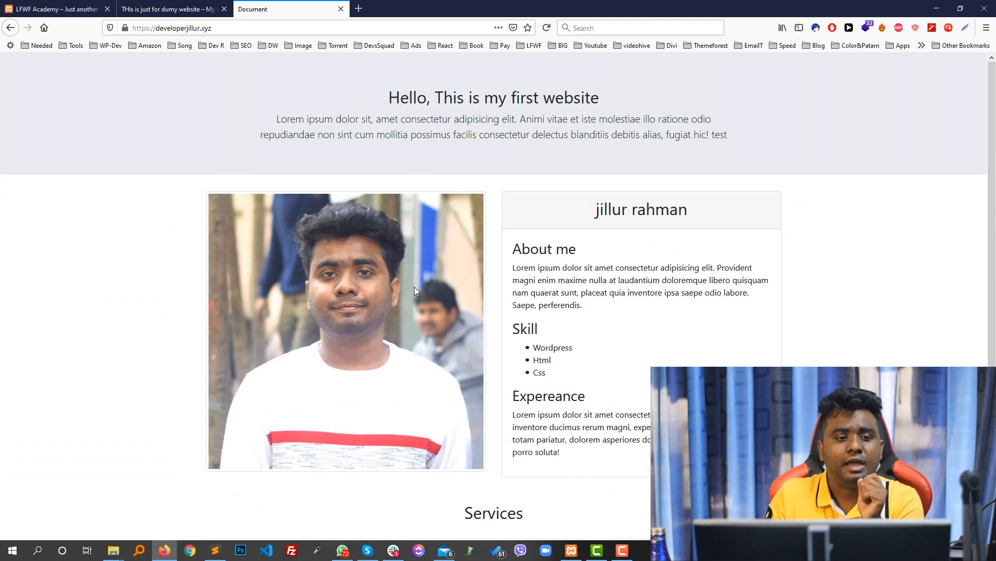
pyautogui.click(57, 8)
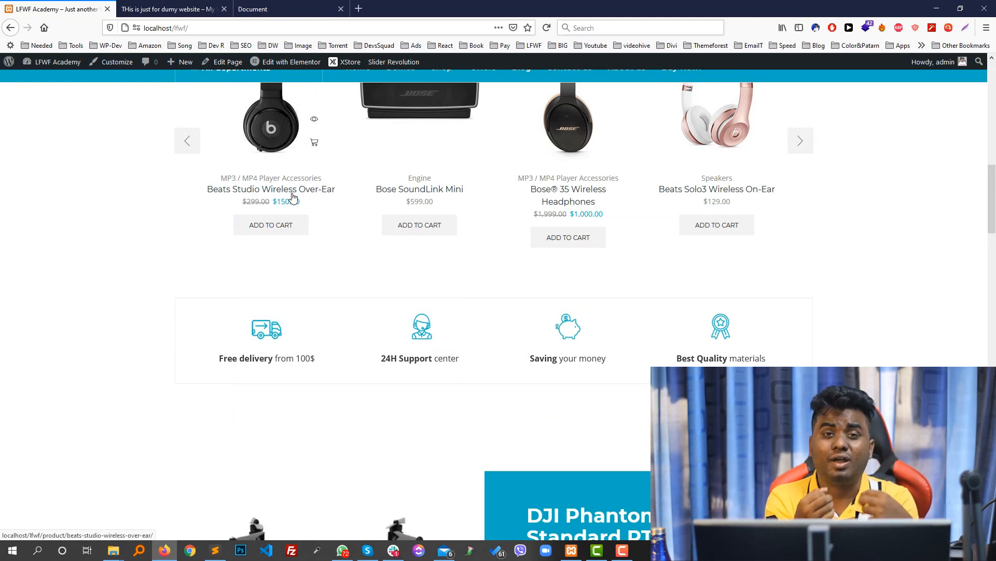
pyautogui.click(280, 9)
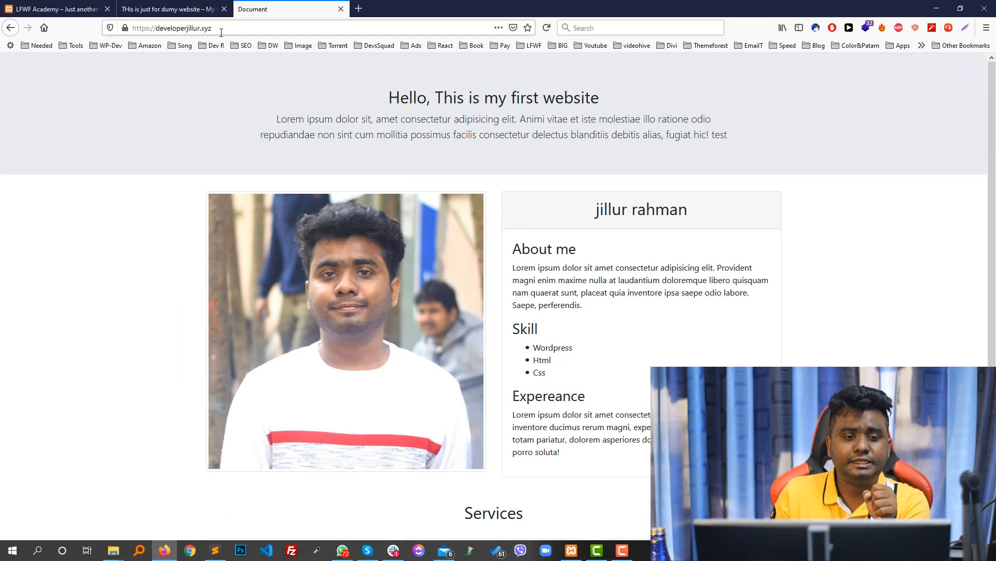
pyautogui.moveTo(211, 28); pyautogui.dragTo(151, 29)
pyautogui.click(776, 128)
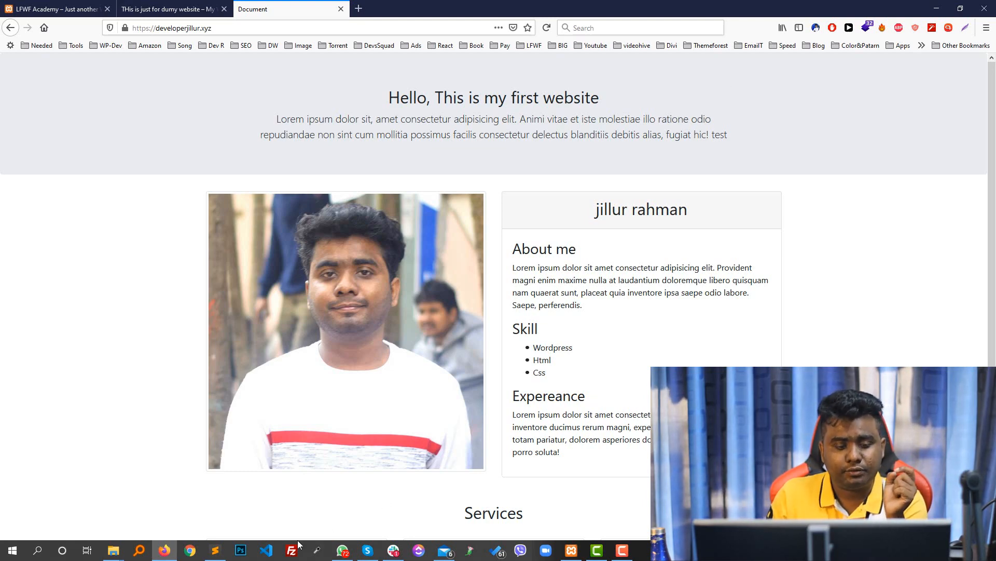
# Switch to Sublime Text and highlight the Setup 1 notes on backing up WordPress files and exporting the database.
pyautogui.click(215, 549)
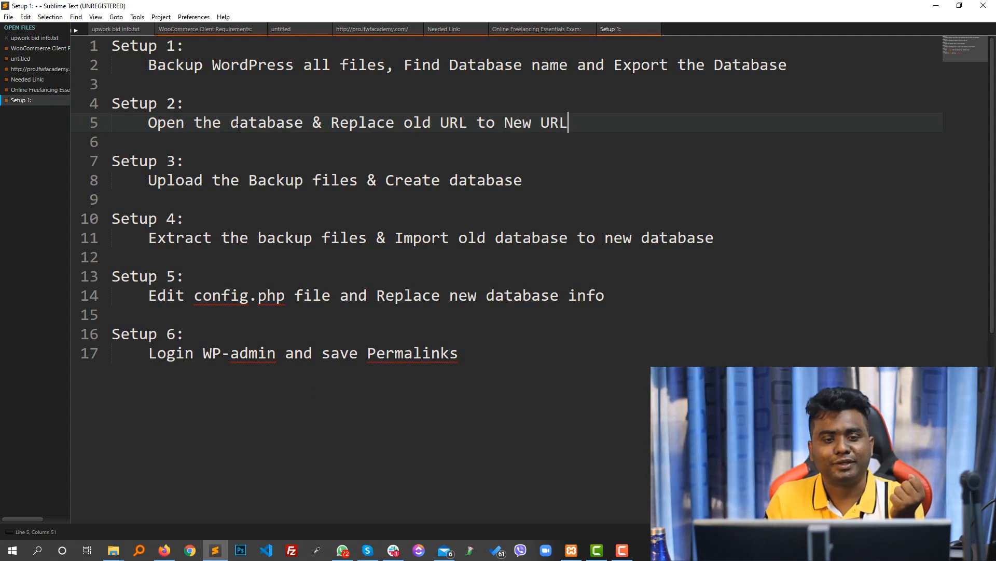
pyautogui.moveTo(140, 65); pyautogui.dragTo(388, 75)
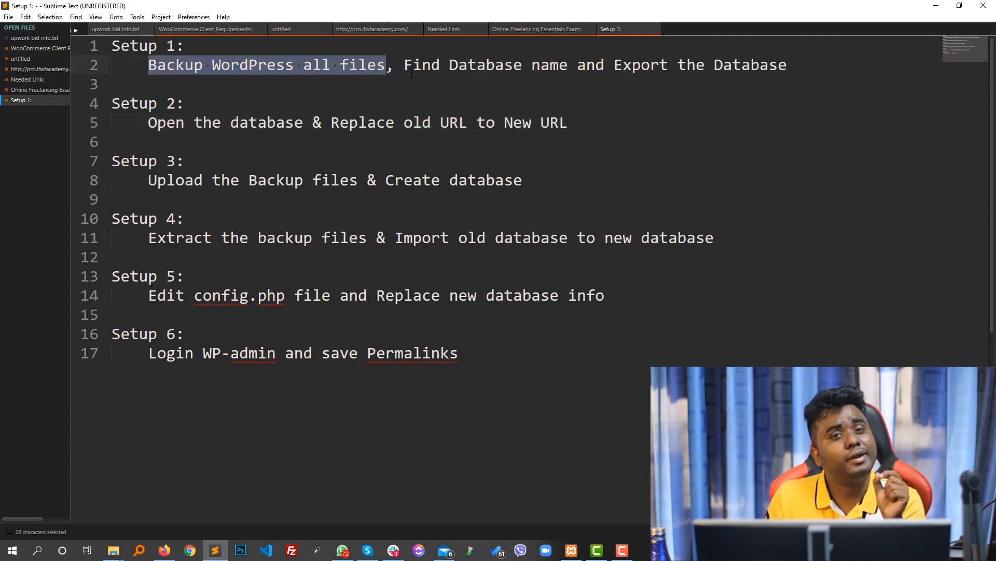
pyautogui.click(404, 67)
pyautogui.moveTo(405, 66); pyautogui.dragTo(568, 67)
pyautogui.click(615, 66)
pyautogui.moveTo(805, 64); pyautogui.dragTo(111, 46)
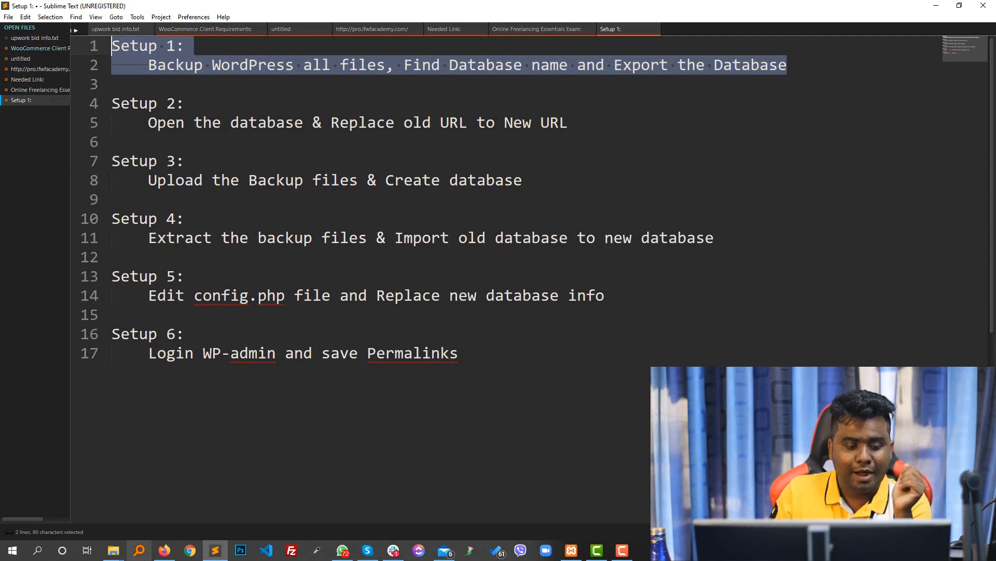
# Switch back to Firefox and highlight the lfwf folder name in the local shop's address.
pyautogui.click(165, 550)
pyautogui.click(86, 9)
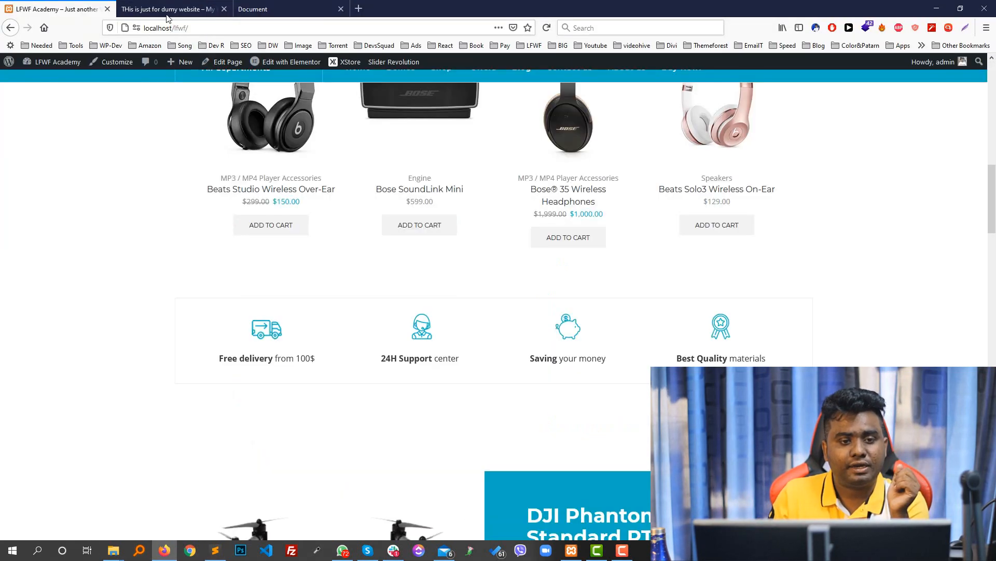
pyautogui.doubleClick(179, 28)
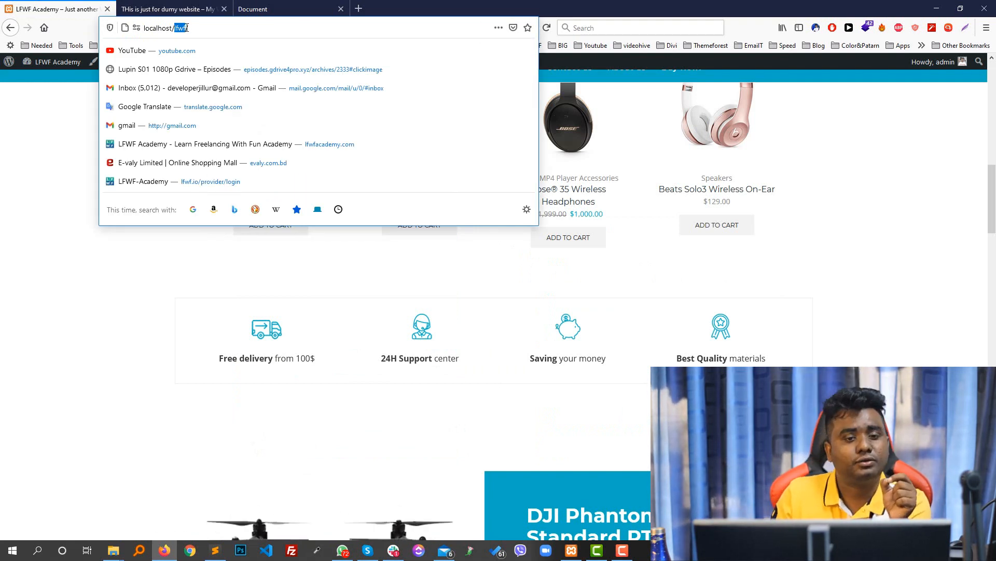
pyautogui.click(57, 530)
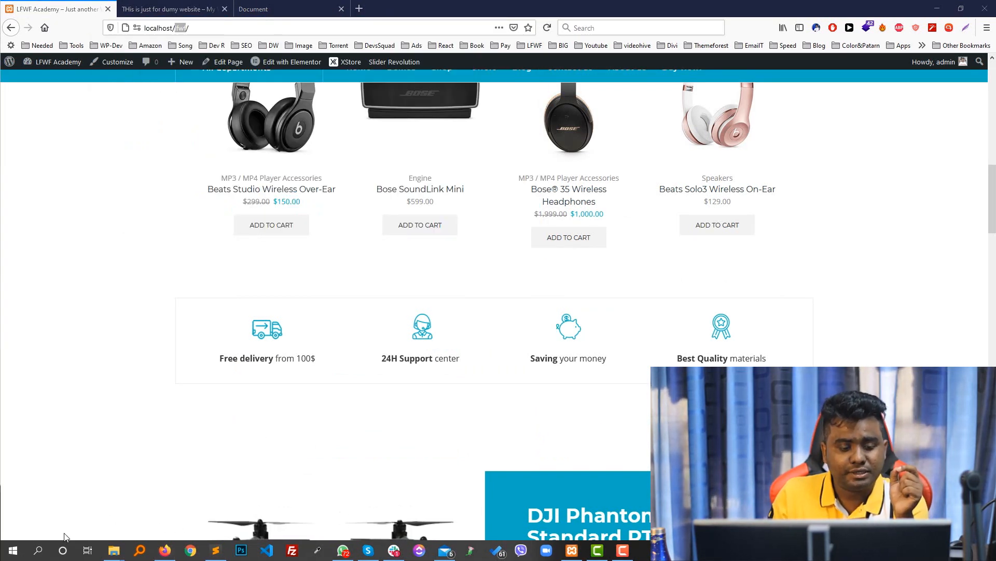
# Open File Explorer and go to the lfwf site folder inside XAMPP's htdocs folder.
pyautogui.click(12, 550)
pyautogui.click(195, 514)
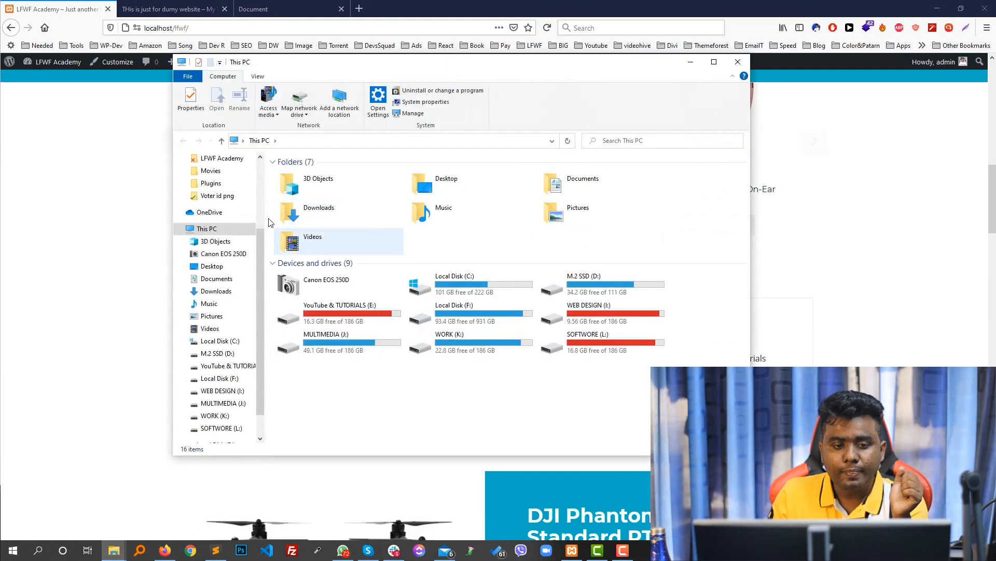
pyautogui.scroll(3, 214, 210)
pyautogui.click(203, 241)
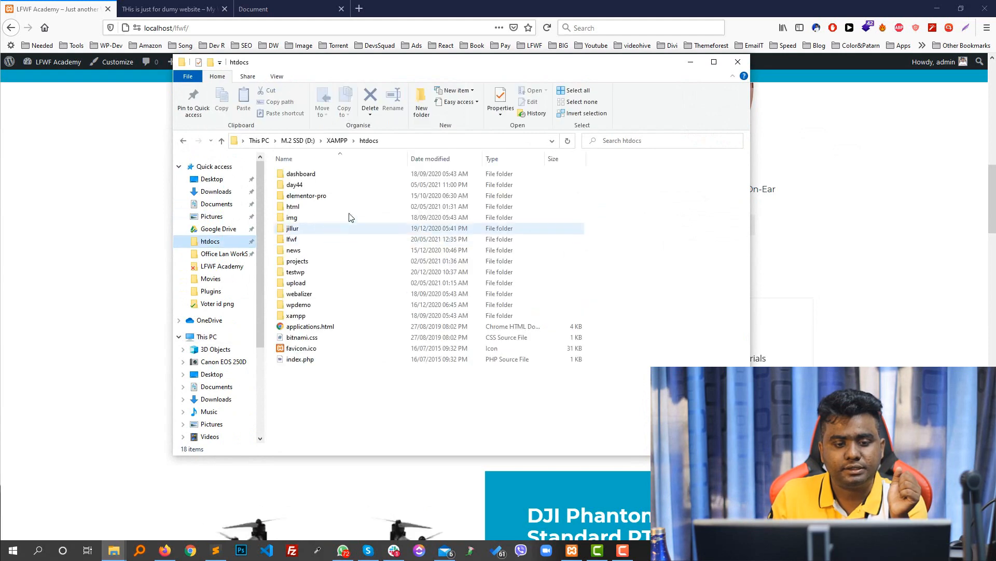
pyautogui.click(292, 241)
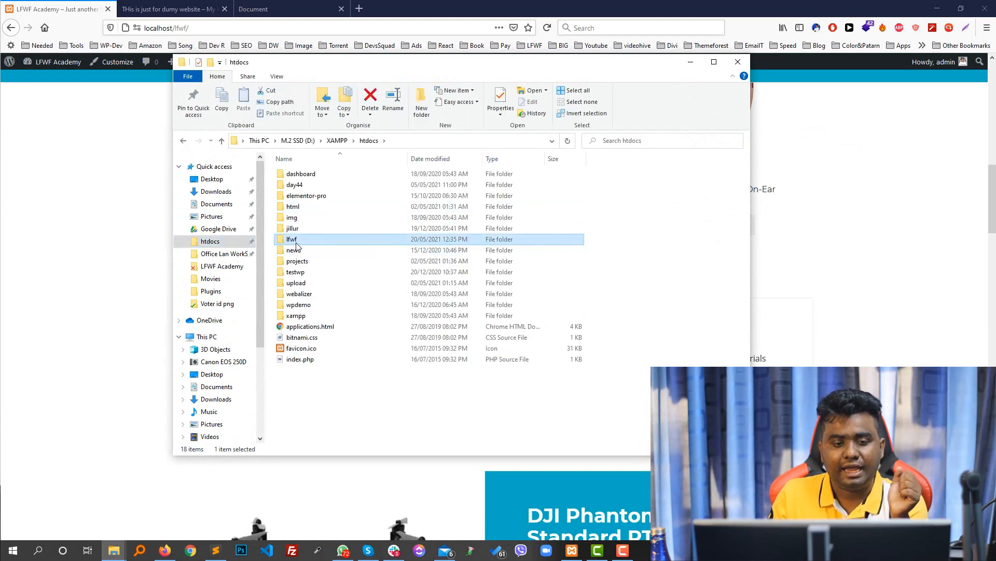
pyautogui.doubleClick(301, 239)
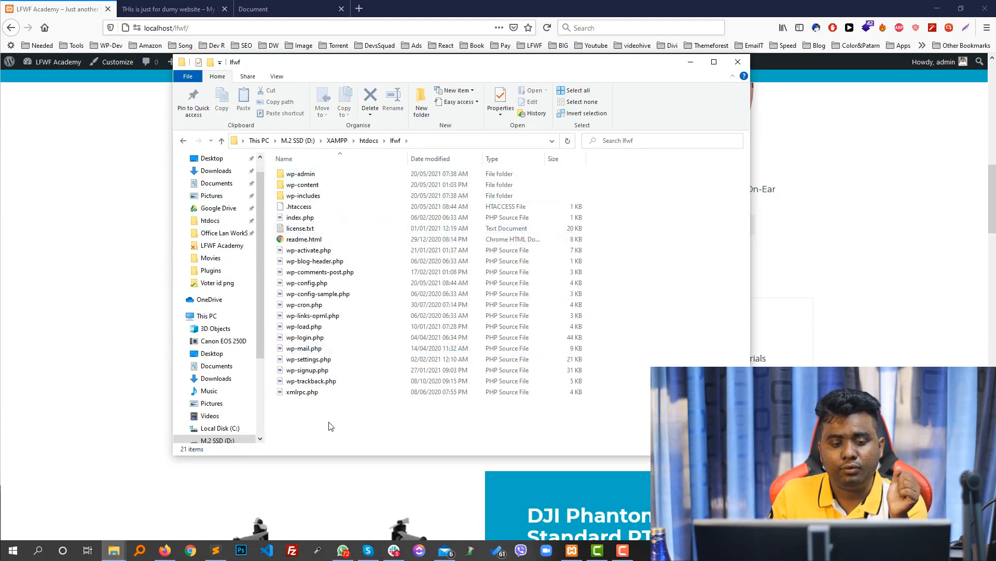
# Select all WordPress files and folders in the lfwf folder and compress them into one zipped folder.
pyautogui.hotkey('ctrl', 'a')
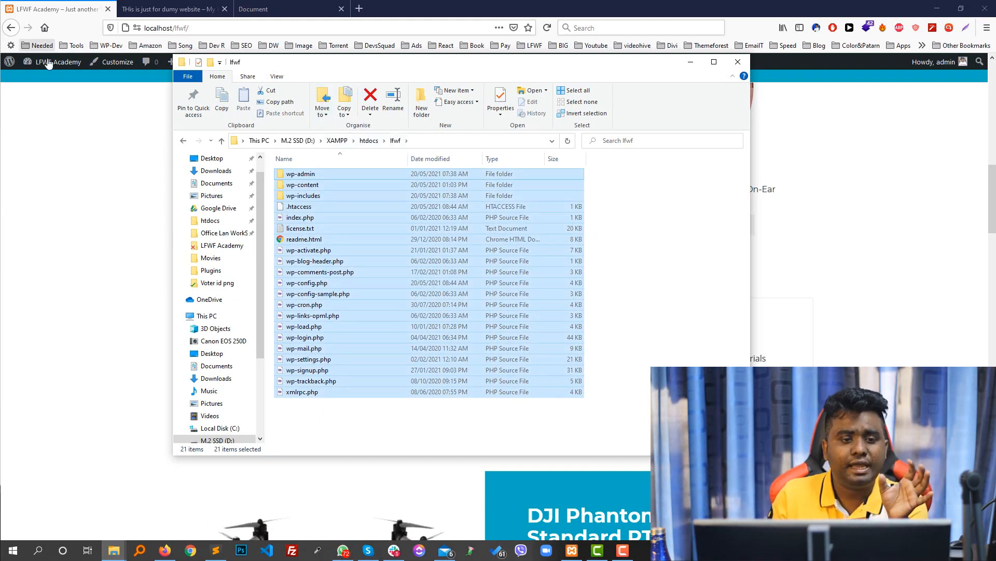
pyautogui.click(49, 10)
pyautogui.scroll(4, 389, 201)
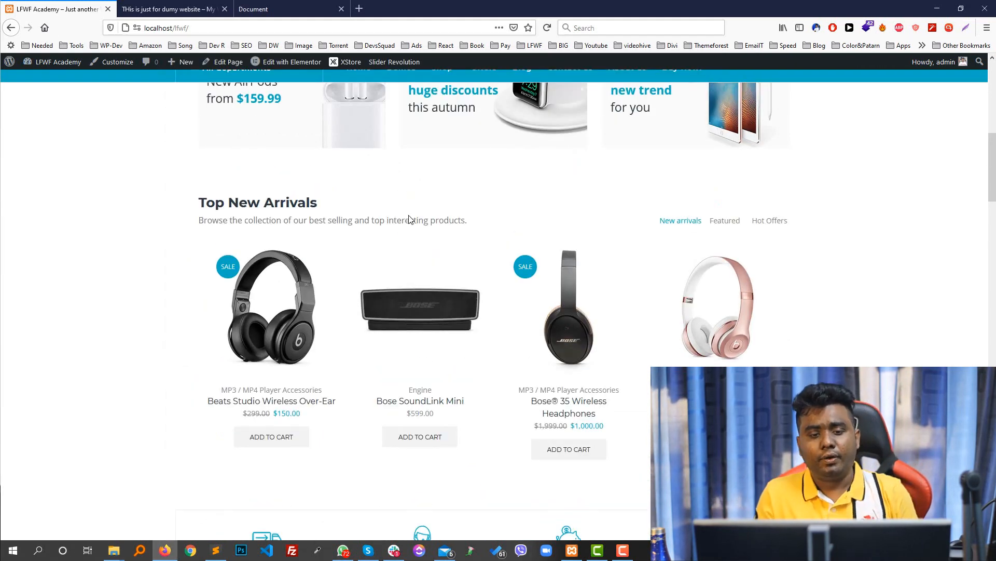
pyautogui.hotkey('alt', 'Tab')
pyautogui.rightClick(377, 216)
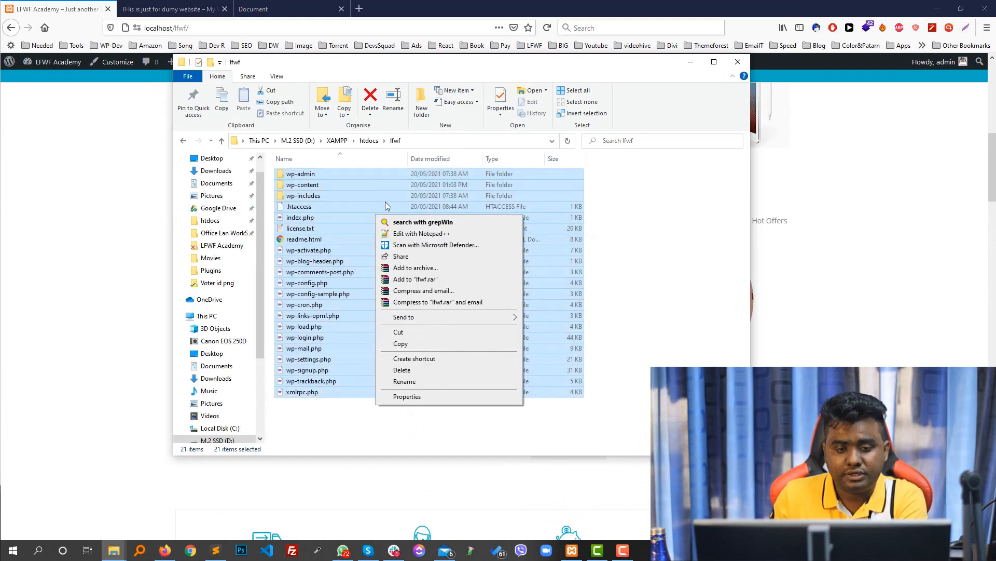
pyautogui.rightClick(319, 194)
pyautogui.rightClick(312, 185)
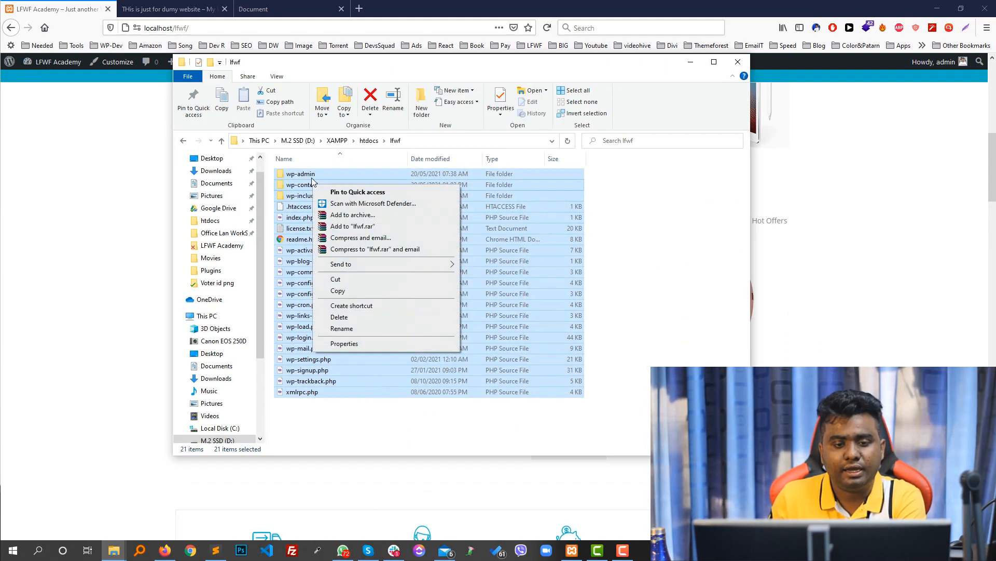
pyautogui.rightClick(312, 178)
pyautogui.rightClick(308, 174)
pyautogui.moveTo(399, 254)
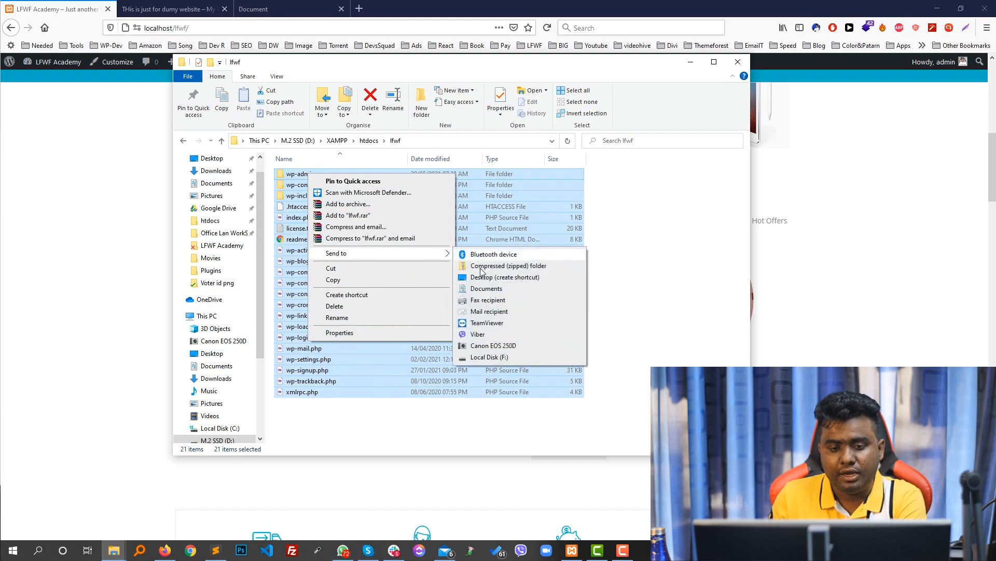
pyautogui.click(492, 267)
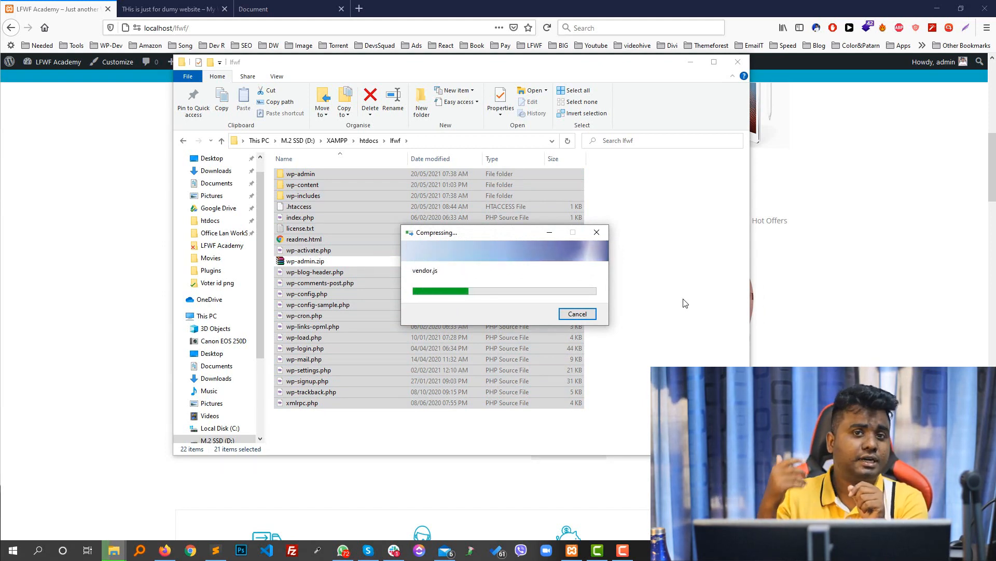
# View the portfolio and local shop pages in Firefox, and return to the lfwf folder in File Explorer, selecting only wp-content.
pyautogui.click(262, 8)
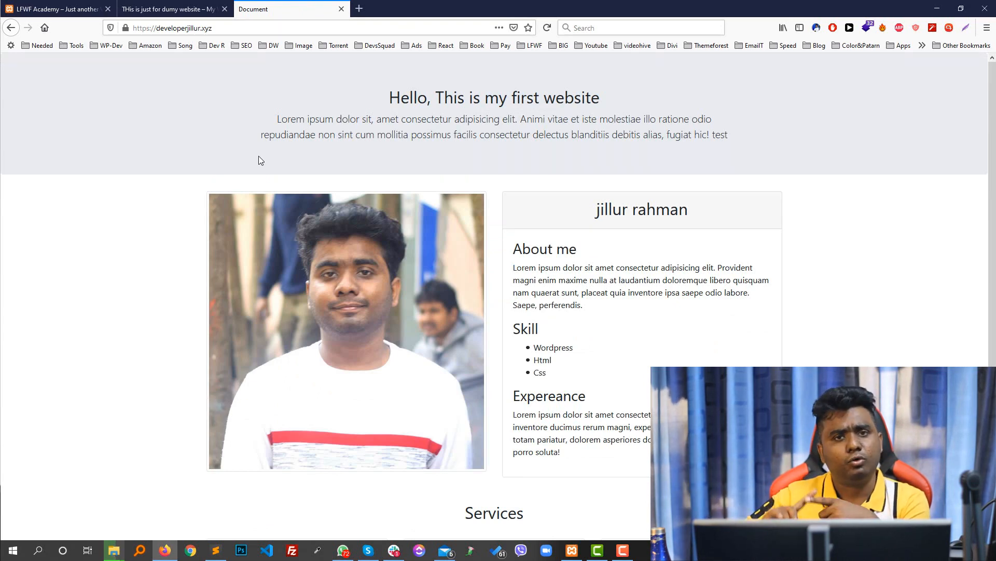
pyautogui.click(2, 4)
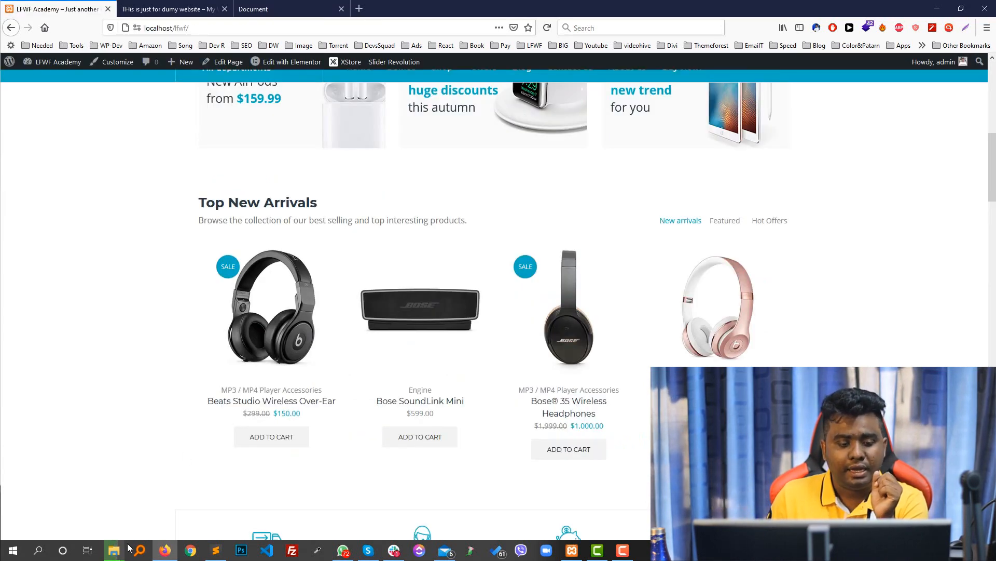
pyautogui.moveTo(129, 548)
pyautogui.click(297, 497)
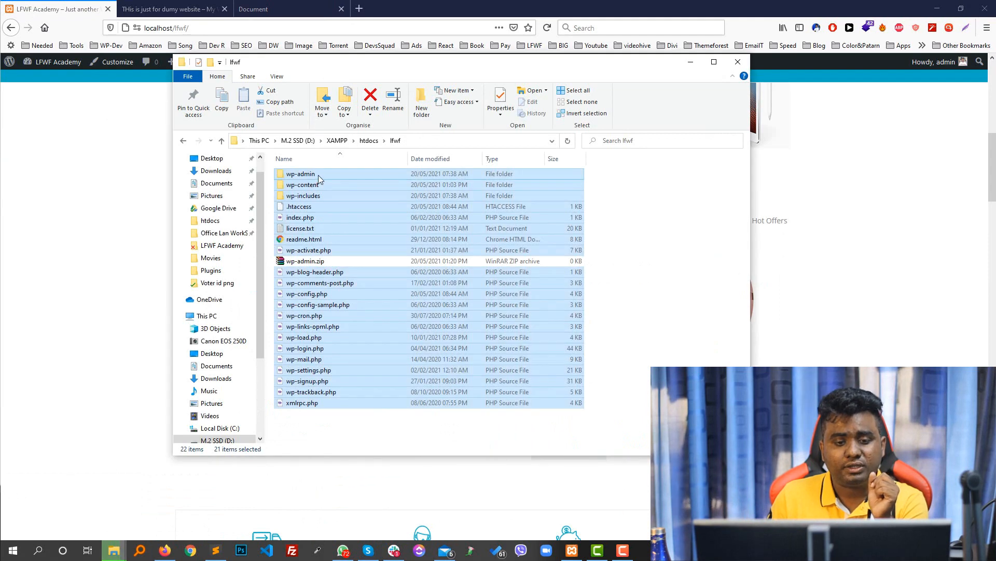
pyautogui.click(314, 185)
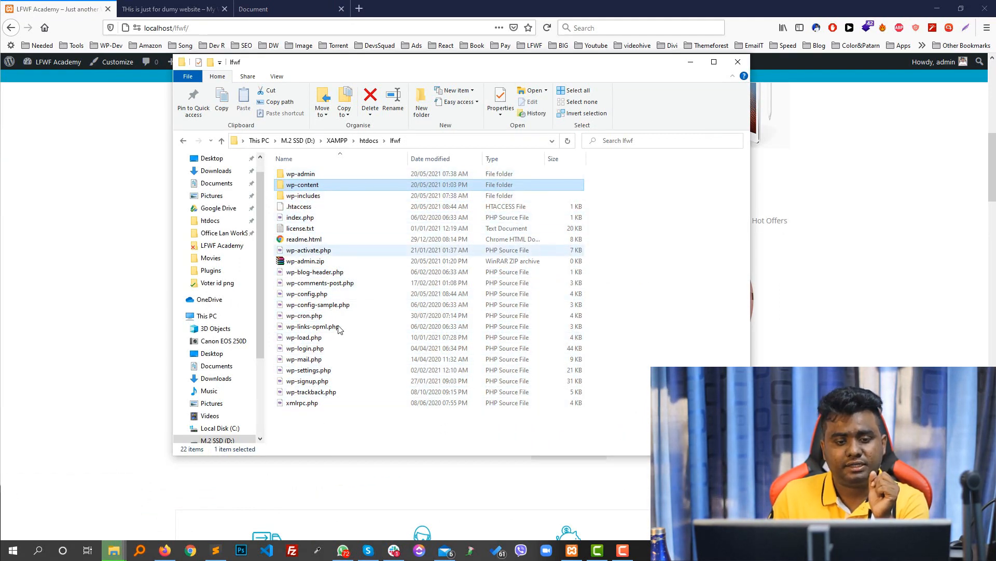
pyautogui.click(350, 260)
pyautogui.press('F2')
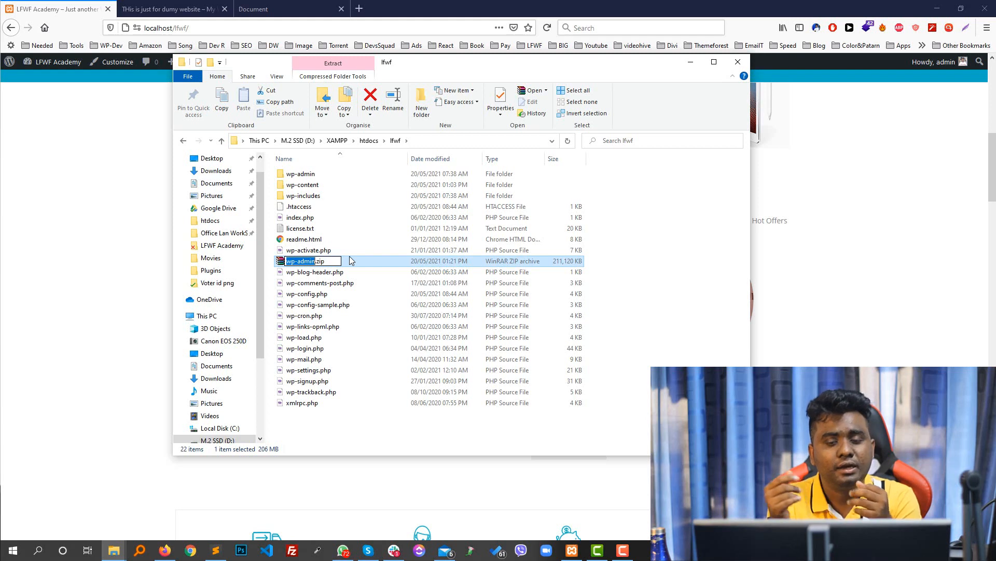
pyautogui.press('Return')
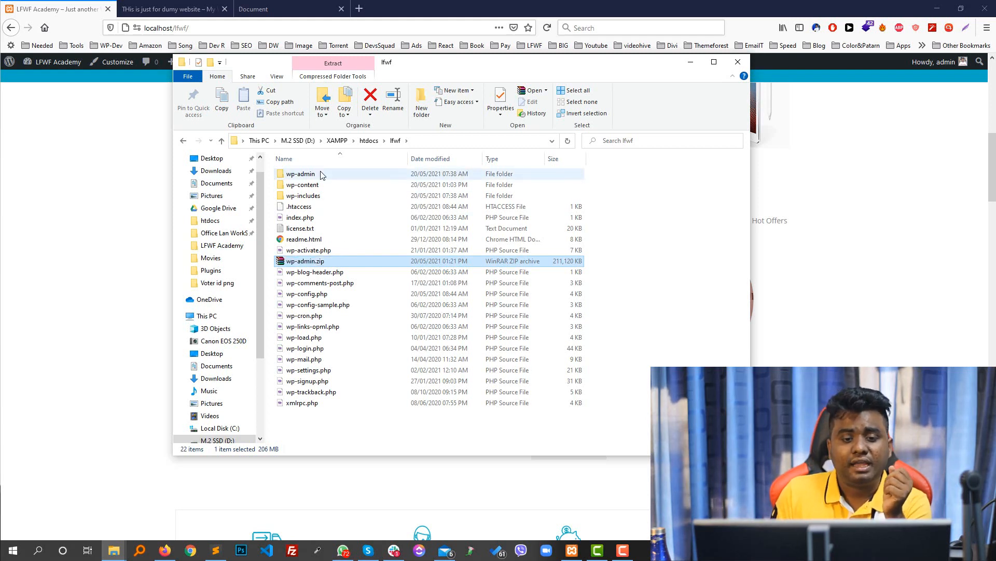
# Open the wp-content folder, look at its themes folder among the subfolders, and return to the lfwf folder.
pyautogui.click(326, 186)
pyautogui.doubleClick(327, 187)
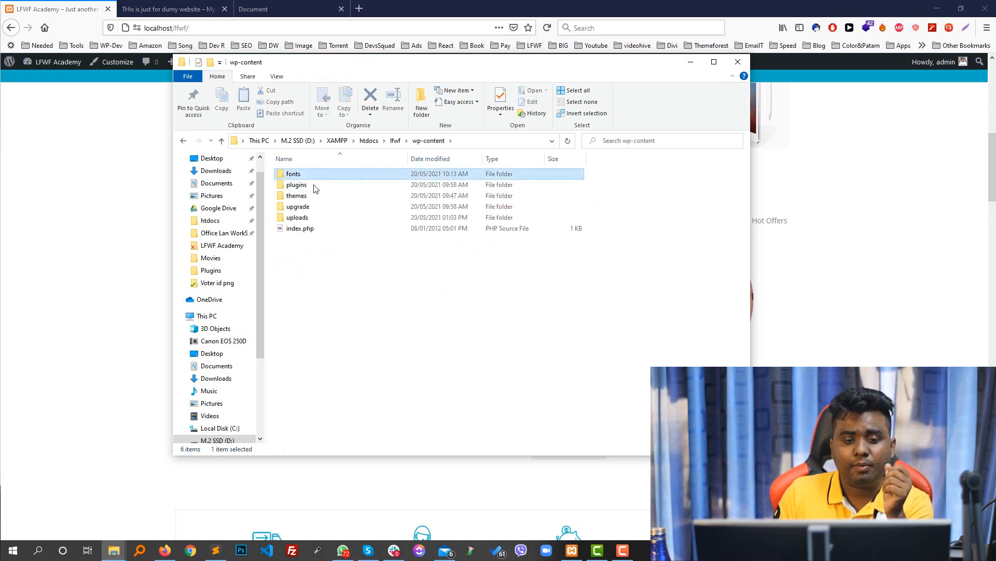
pyautogui.click(292, 196)
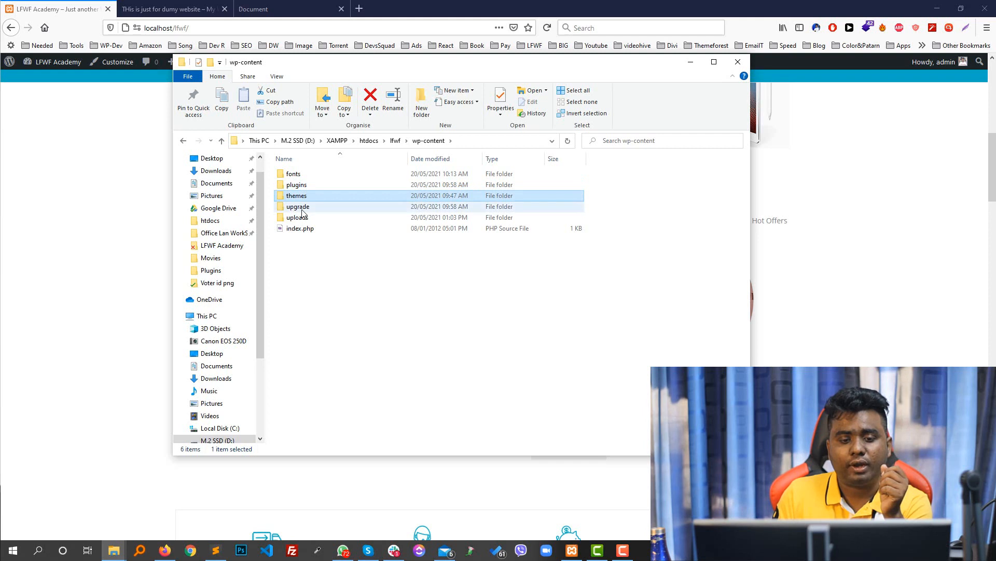
pyautogui.click(396, 140)
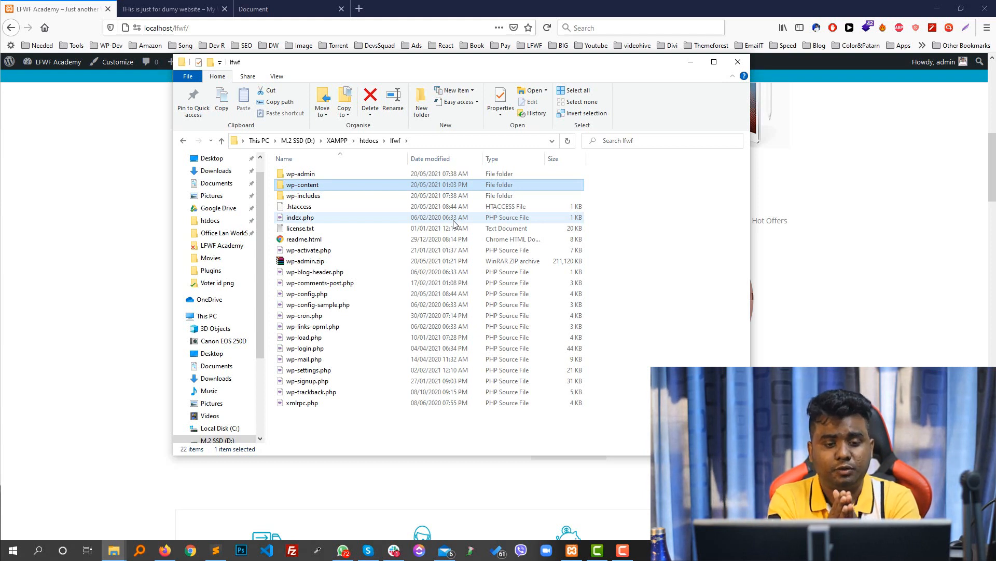
# Point out the wp-admin folder, the wp-config.php file and the wp-content folder inside lfwf.
pyautogui.click(320, 173)
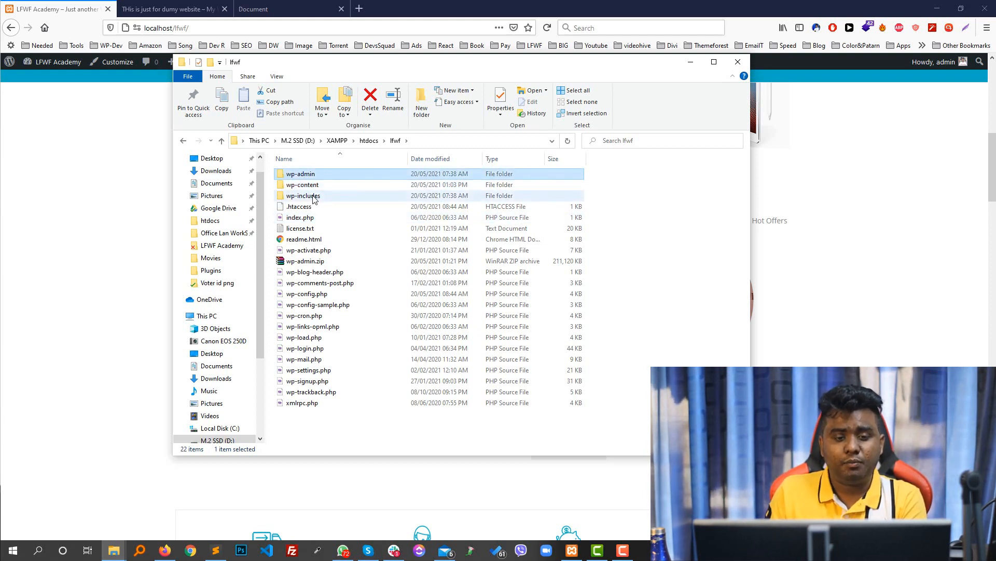
pyautogui.moveTo(313, 426); pyautogui.dragTo(316, 296)
pyautogui.click(317, 293)
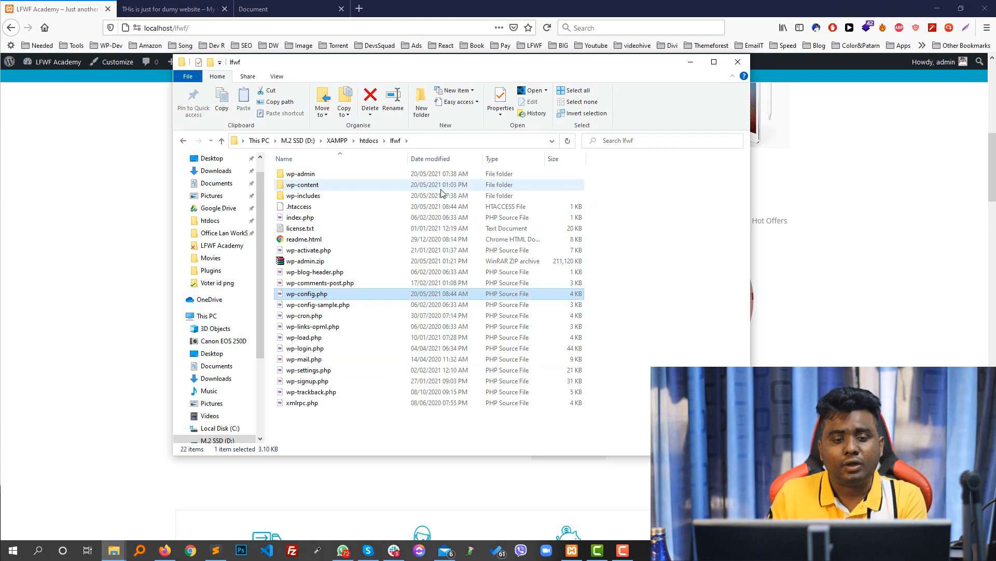
pyautogui.click(314, 186)
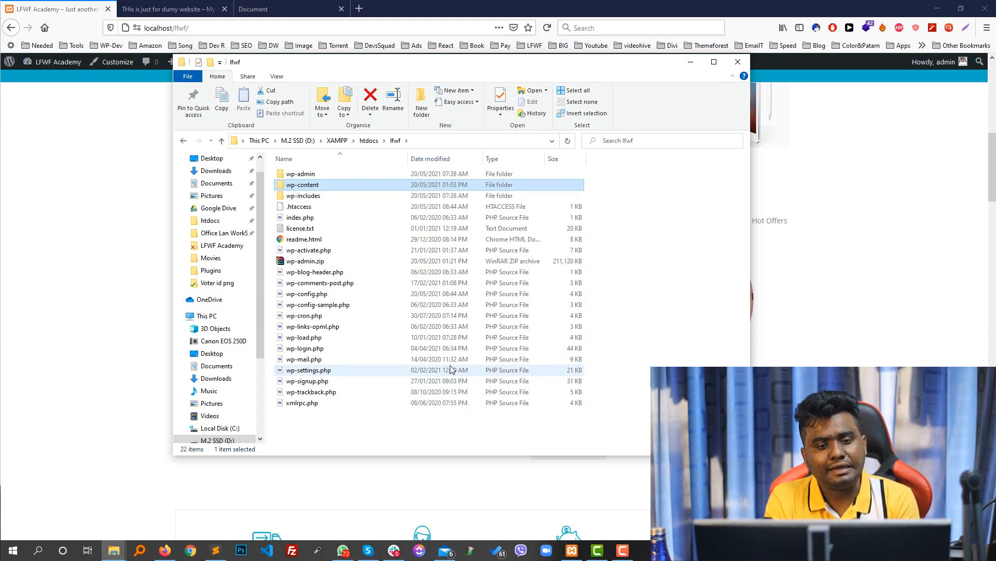
# Switch to Firefox to view the local shop page, and return to the lfwf folder in File Explorer.
pyautogui.click(123, 220)
pyautogui.scroll(3, 278, 260)
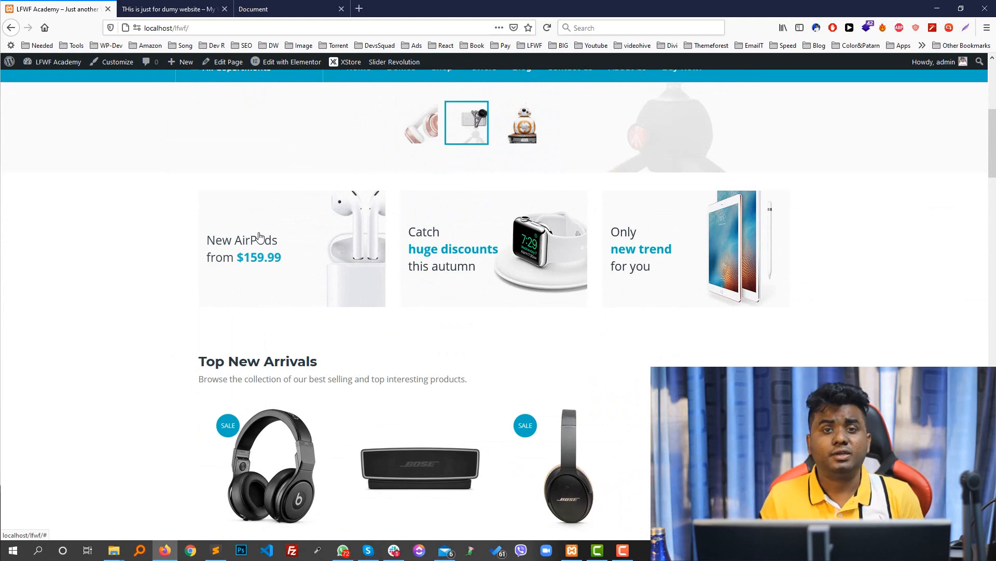
pyautogui.hotkey('alt', 'Tab')
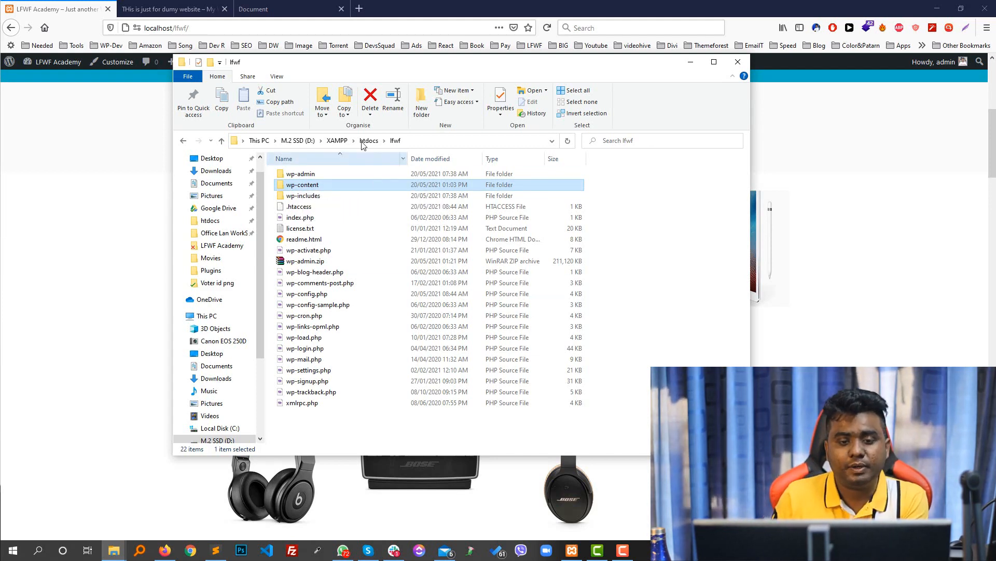
# Highlight lfwf in the shop's address in Firefox, and back in File Explorer select all site files, finishing with only wp-admin.zip selected.
pyautogui.click(188, 29)
pyautogui.doubleClick(183, 29)
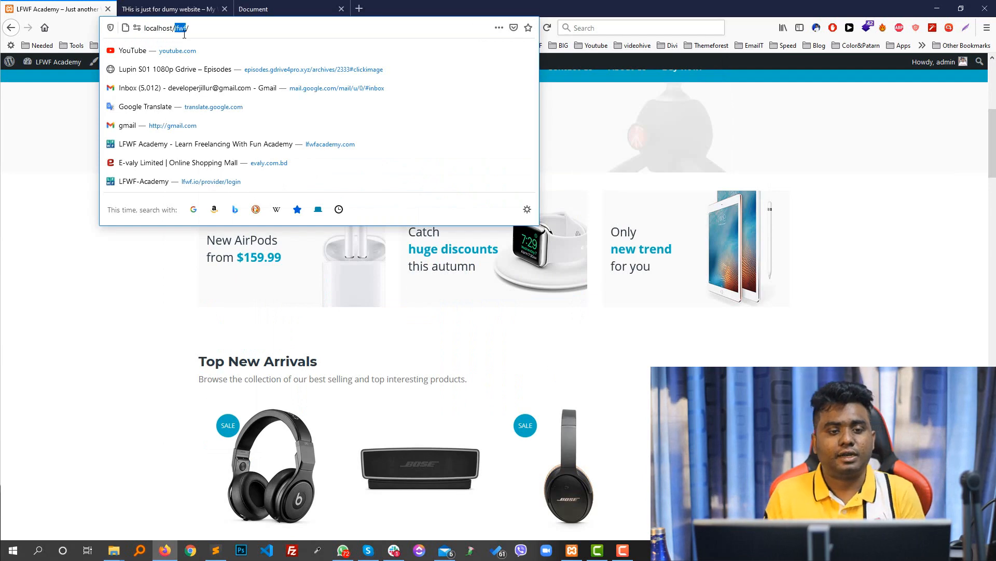
pyautogui.hotkey('alt', 'Tab')
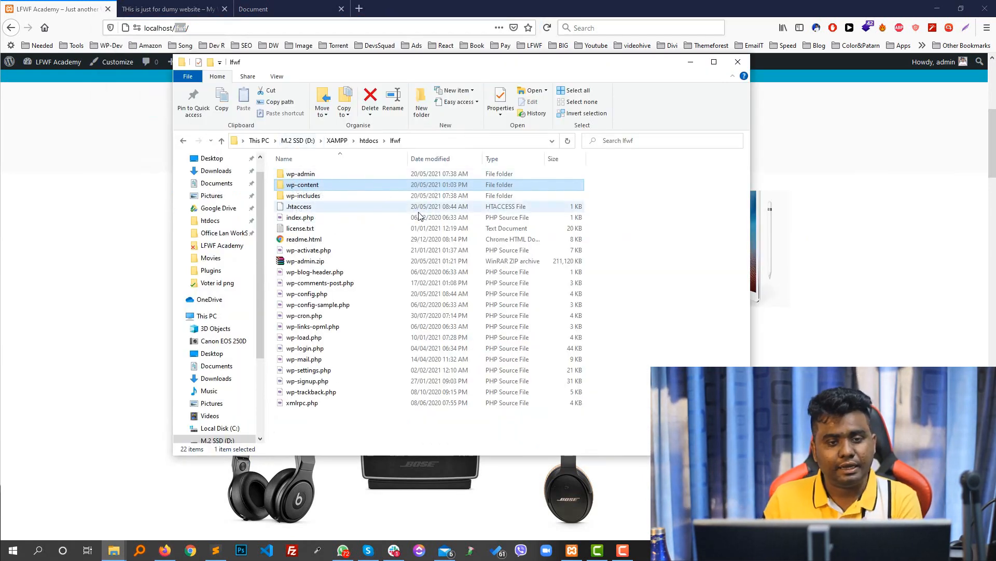
pyautogui.moveTo(318, 418); pyautogui.dragTo(318, 26)
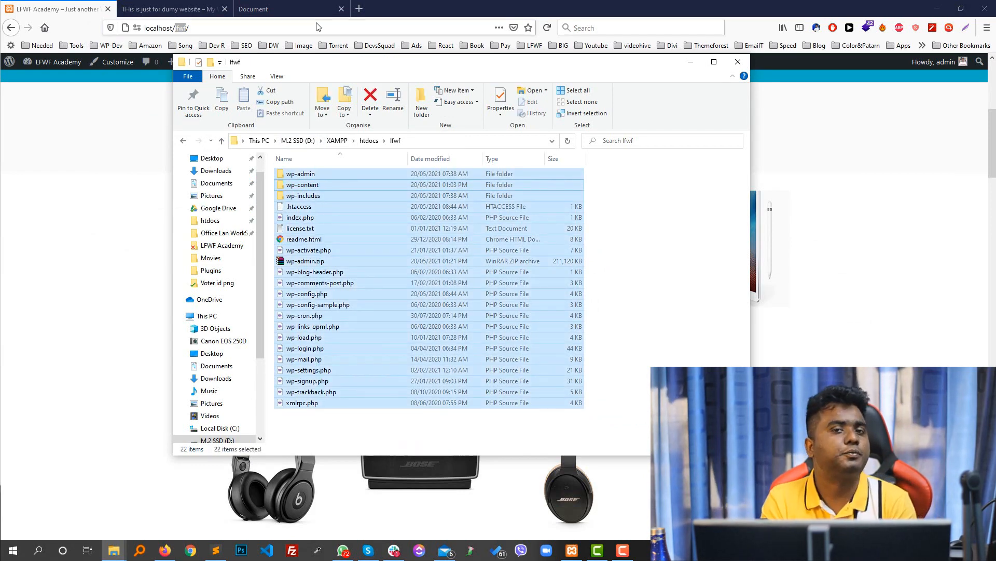
pyautogui.click(309, 264)
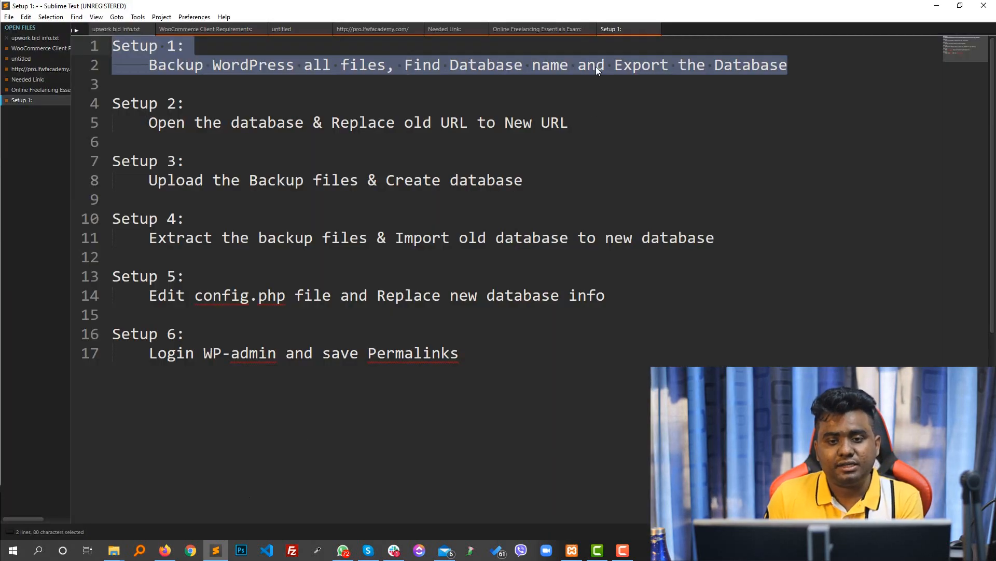
# Highlight "Find Database name and" in the Setup 1 notes in Sublime Text, and return to File Explorer.
pyautogui.click(596, 66)
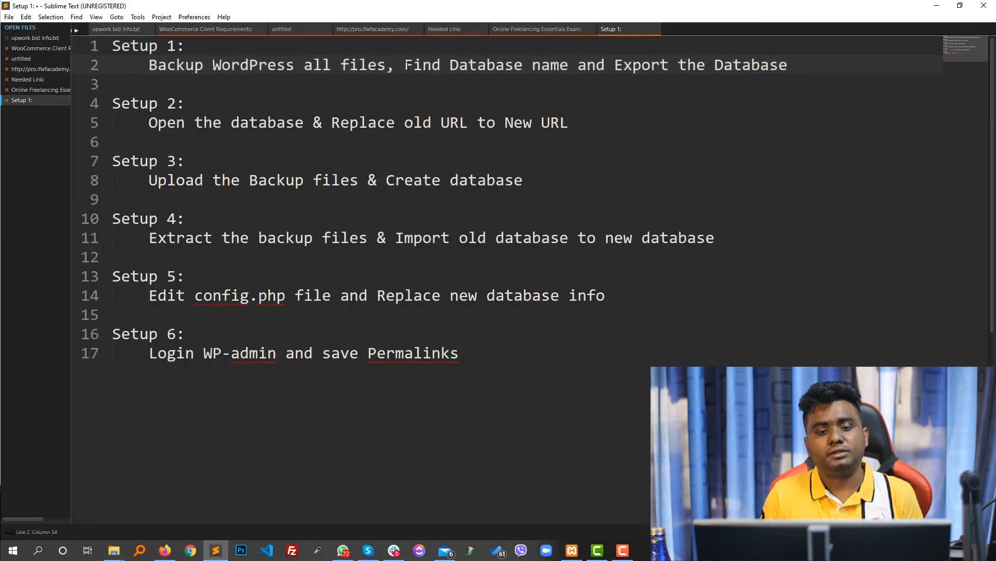
pyautogui.moveTo(405, 65); pyautogui.dragTo(615, 67)
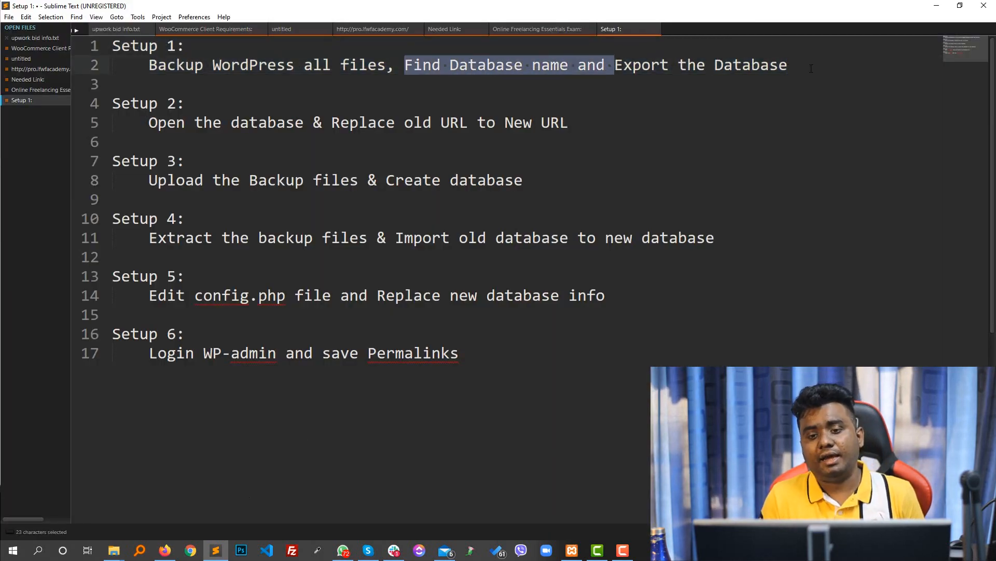
pyautogui.click(937, 7)
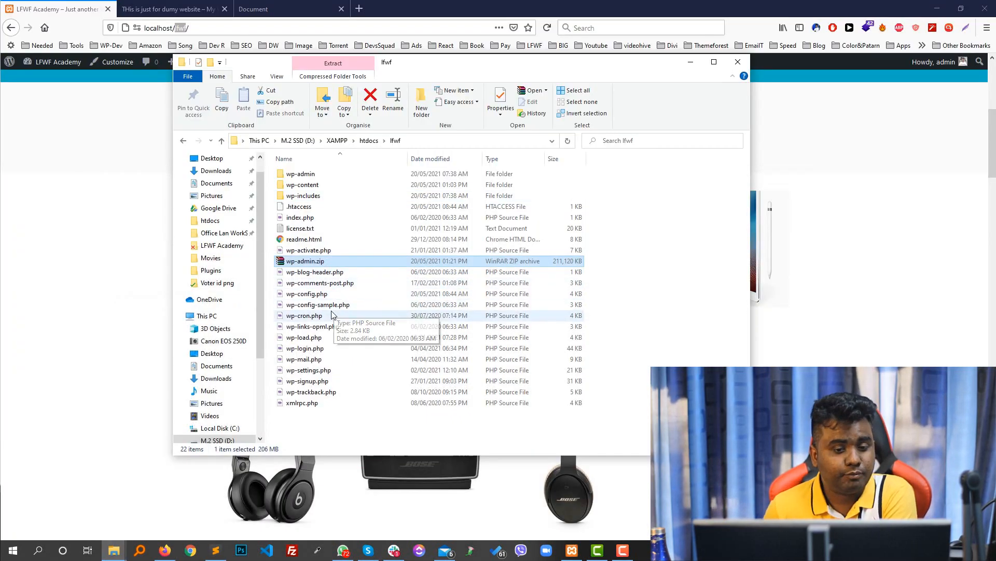
# Open wp-config.php in Notepad++, select the DB_NAME value lfwf-academy, and minimize the editor.
pyautogui.click(318, 298)
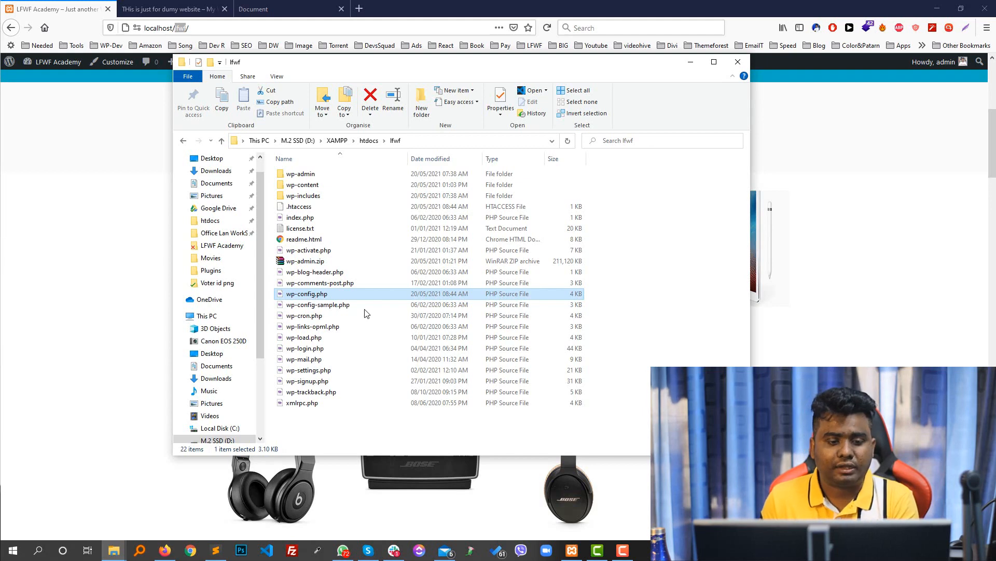
pyautogui.rightClick(315, 297)
pyautogui.click(343, 103)
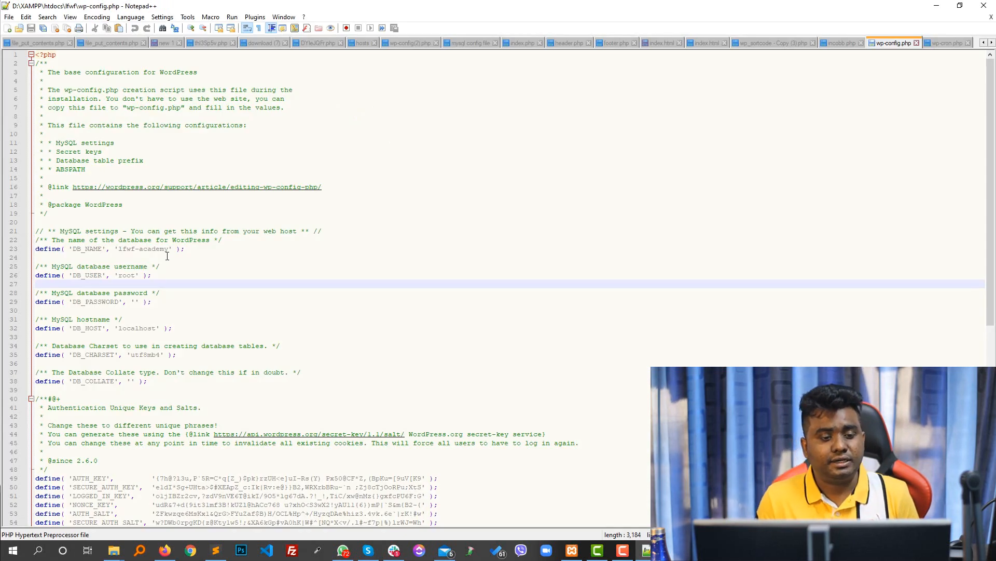
pyautogui.doubleClick(142, 249)
pyautogui.moveTo(114, 249); pyautogui.dragTo(171, 248)
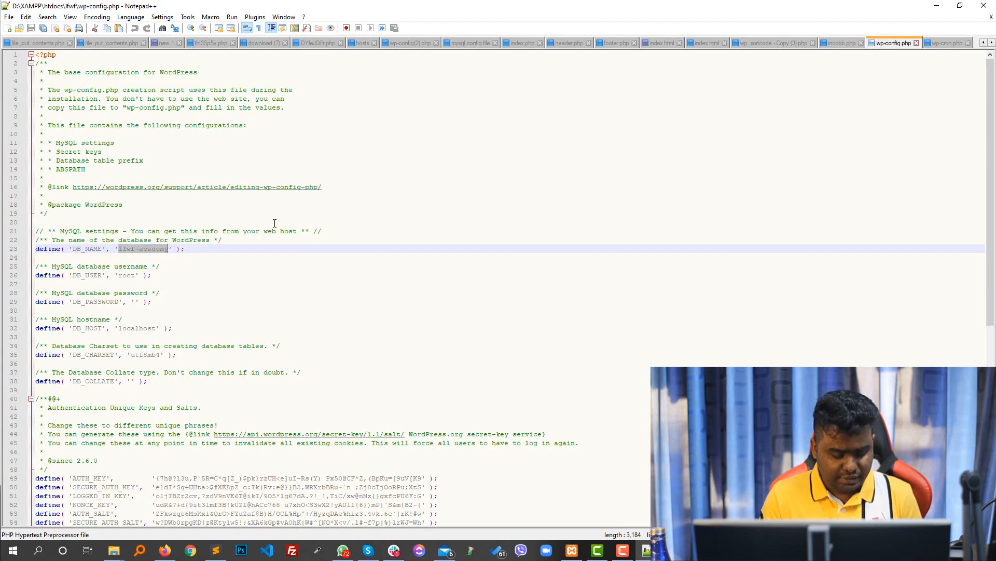
pyautogui.click(937, 6)
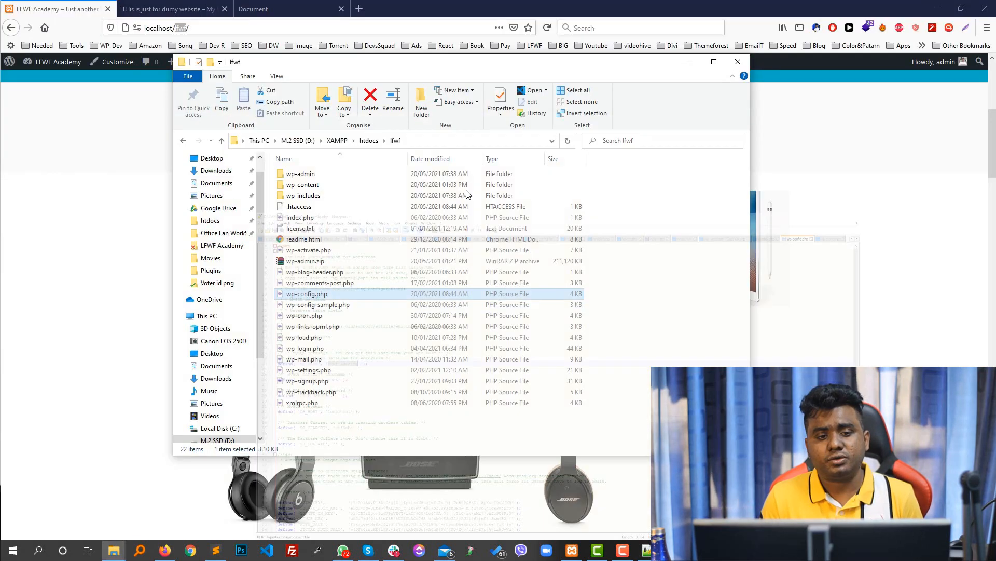
# Switch to Firefox, open localhost/phpmyadmin in a new tab, and open the lfwf-academy database.
pyautogui.click(145, 249)
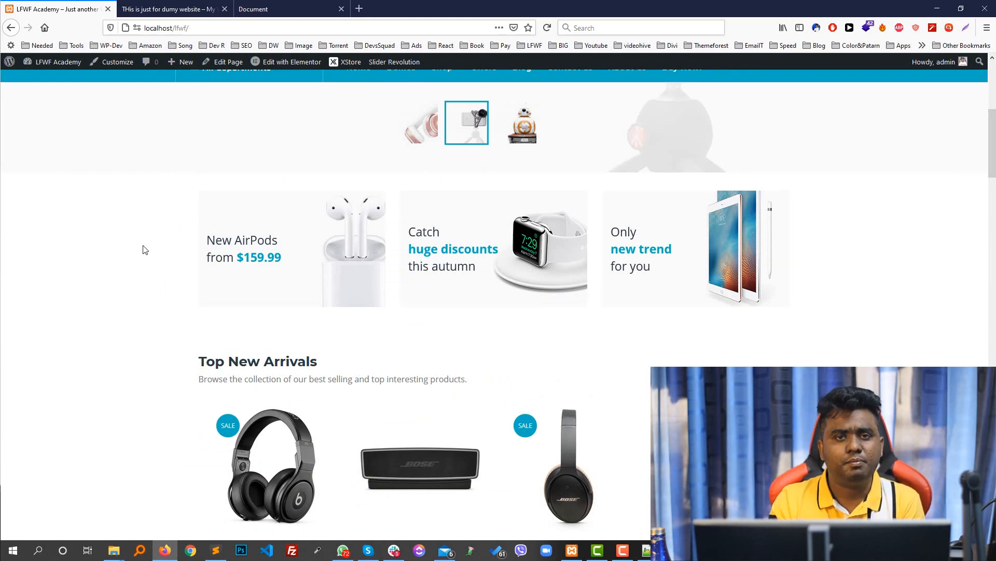
pyautogui.click(358, 8)
pyautogui.write('lo')
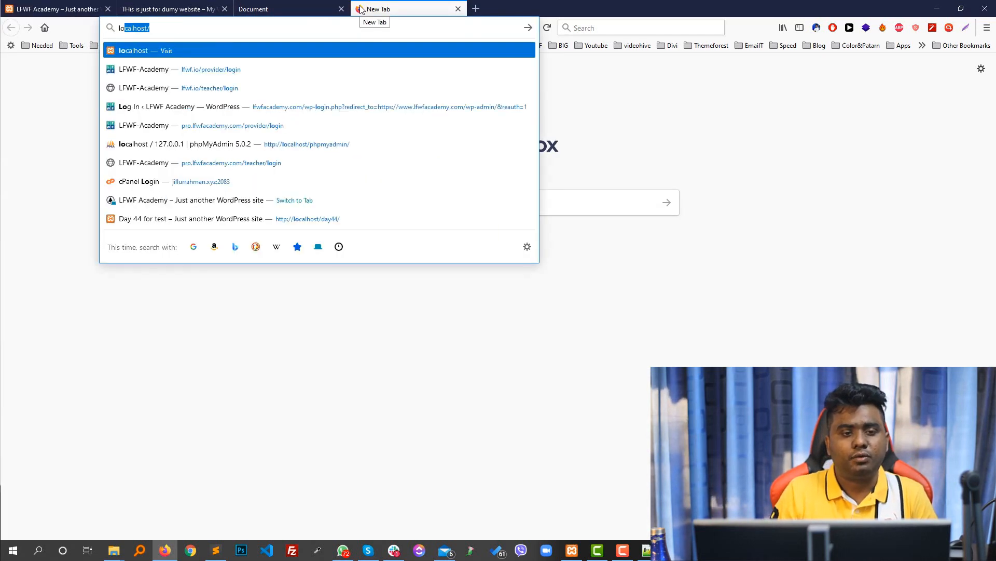
pyautogui.write('calhost/php')
pyautogui.press('Return')
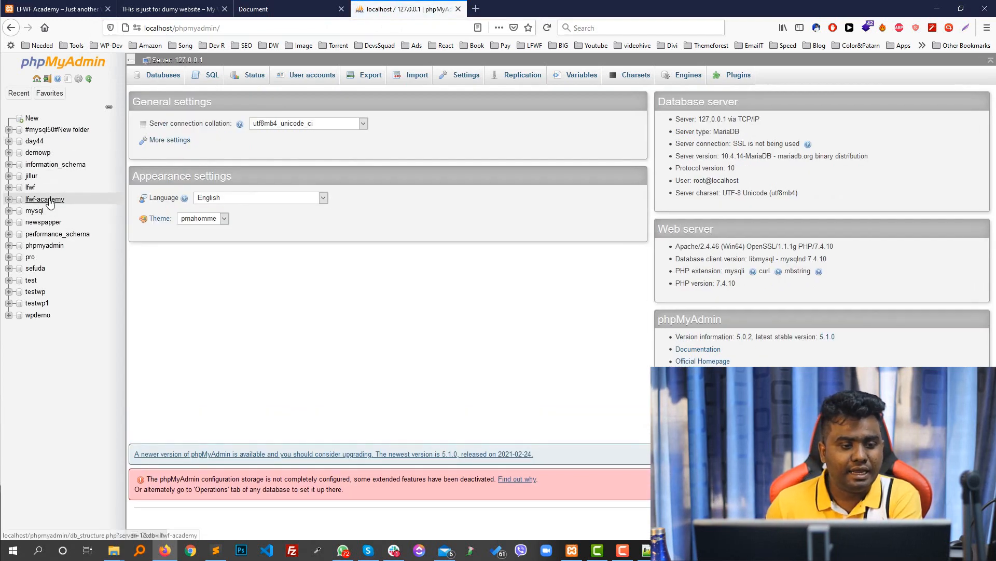
pyautogui.click(45, 199)
# Export all tables of the lfwf-academy database with the Quick method in SQL format, and save lfwf-academy.sql.
pyautogui.scroll(-5, 207, 161)
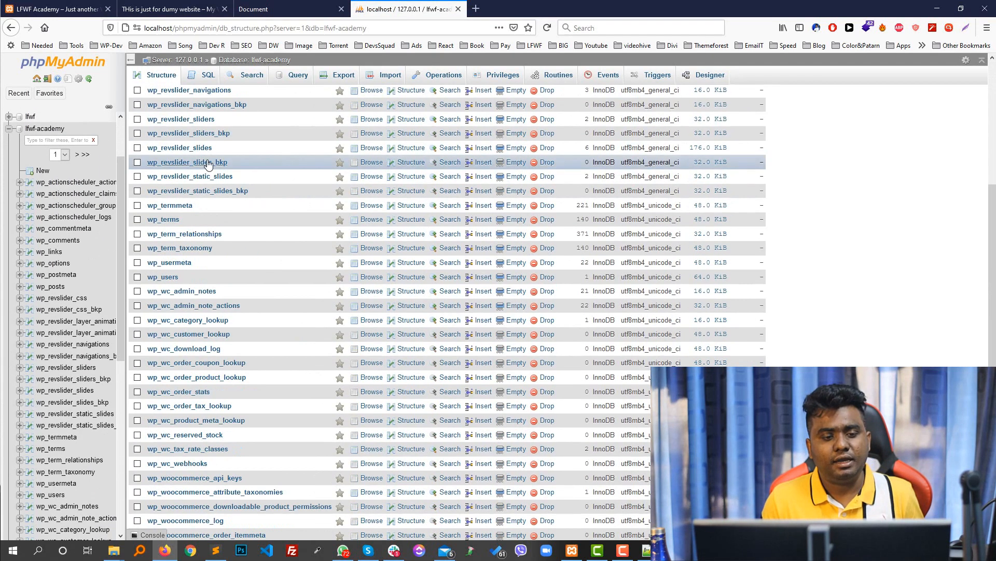
pyautogui.scroll(-5, 283, 241)
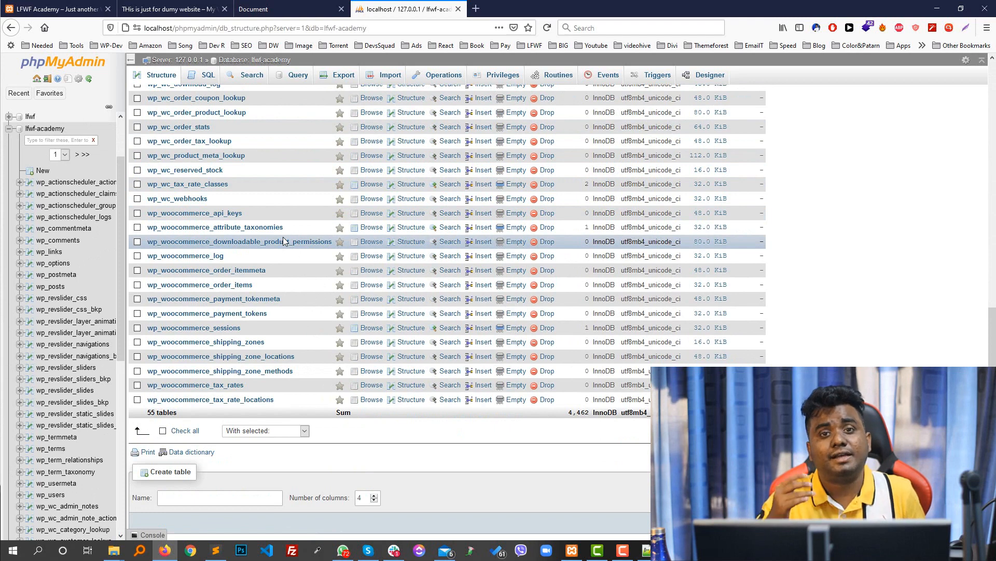
pyautogui.scroll(-1, 293, 285)
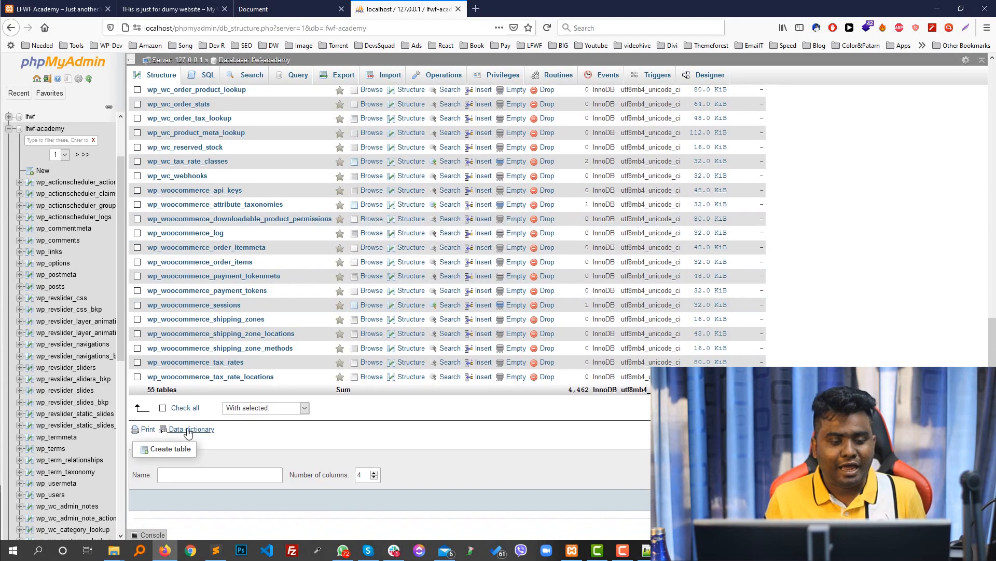
pyautogui.click(184, 408)
pyautogui.click(262, 407)
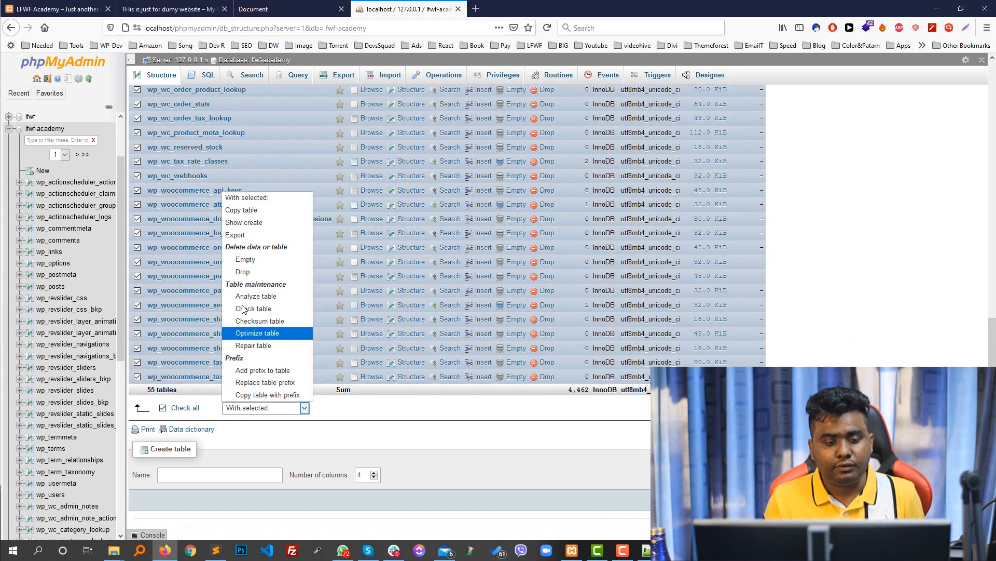
pyautogui.click(250, 240)
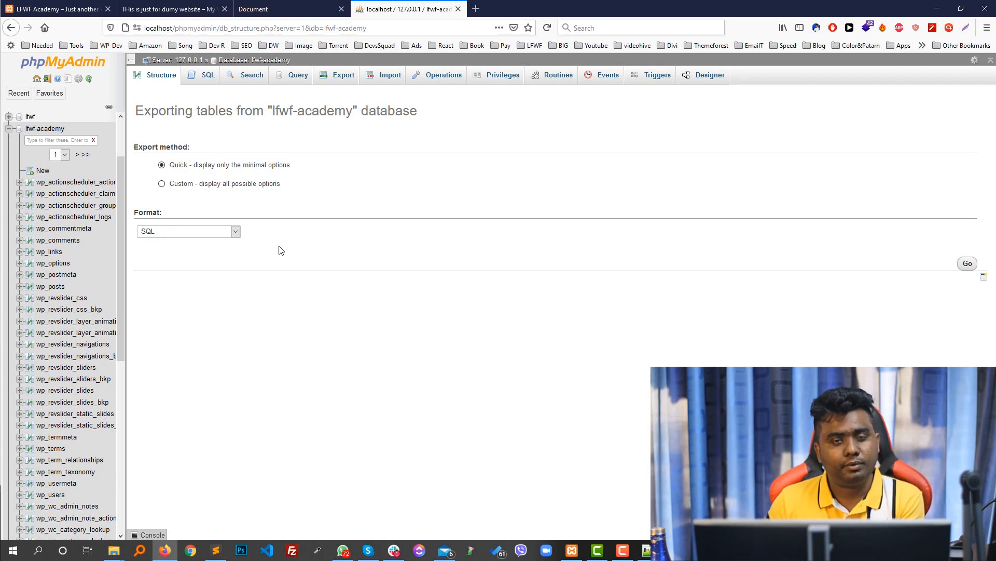
pyautogui.click(967, 264)
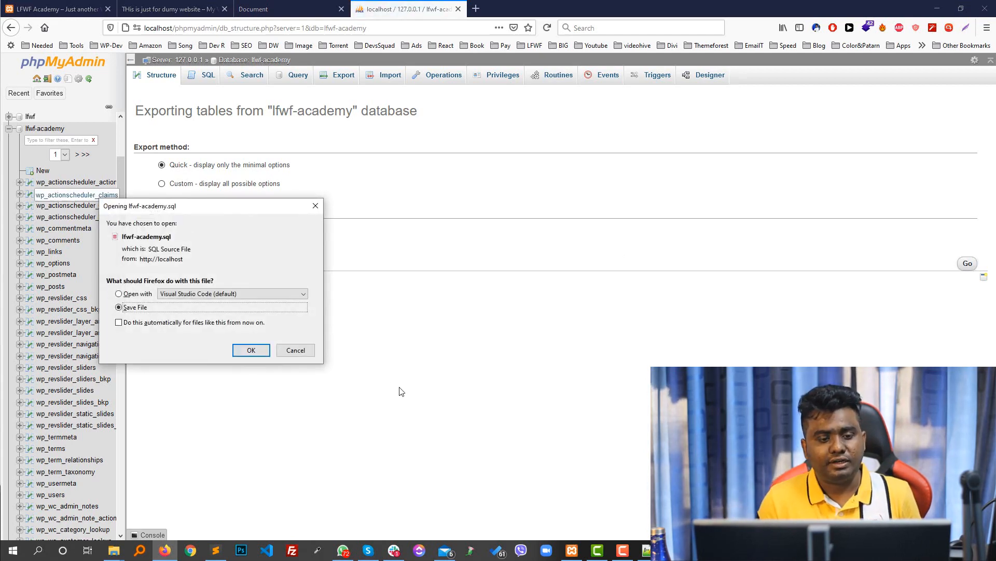
pyautogui.click(251, 349)
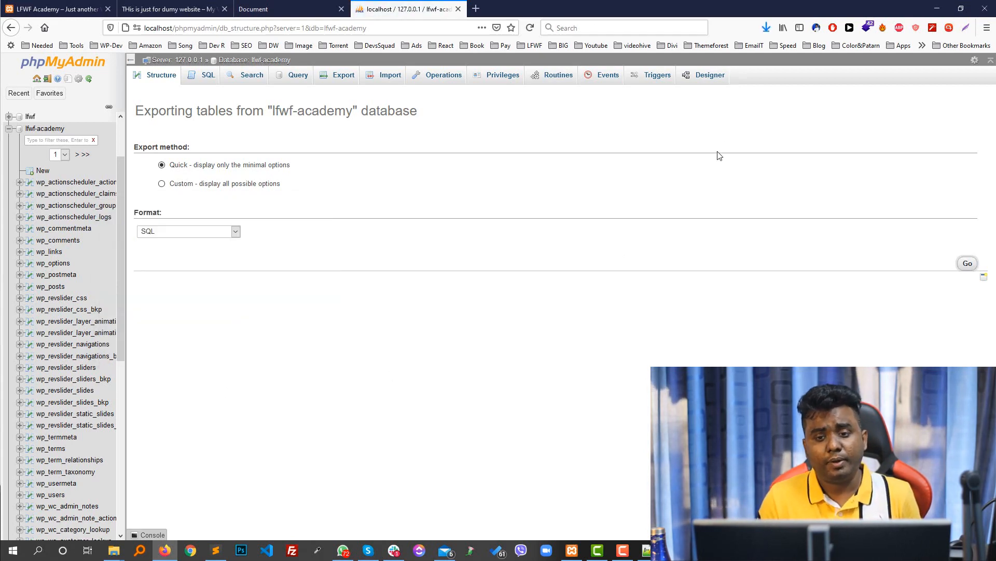
# Switch to Sublime Text and highlight the Setup 1 notes and the Setup 2 line about opening the database and replacing the URL.
pyautogui.click(216, 550)
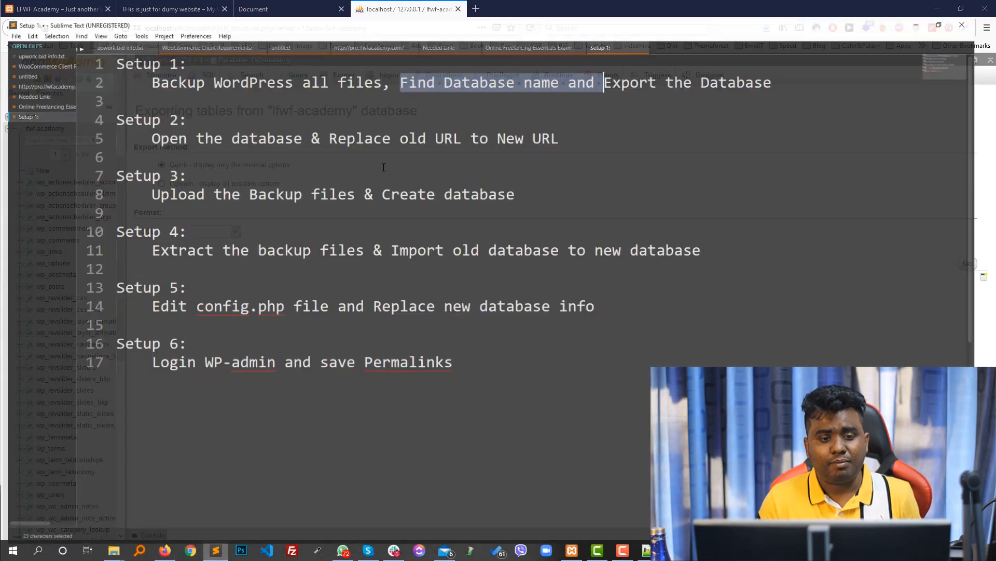
pyautogui.moveTo(792, 66); pyautogui.dragTo(242, 1)
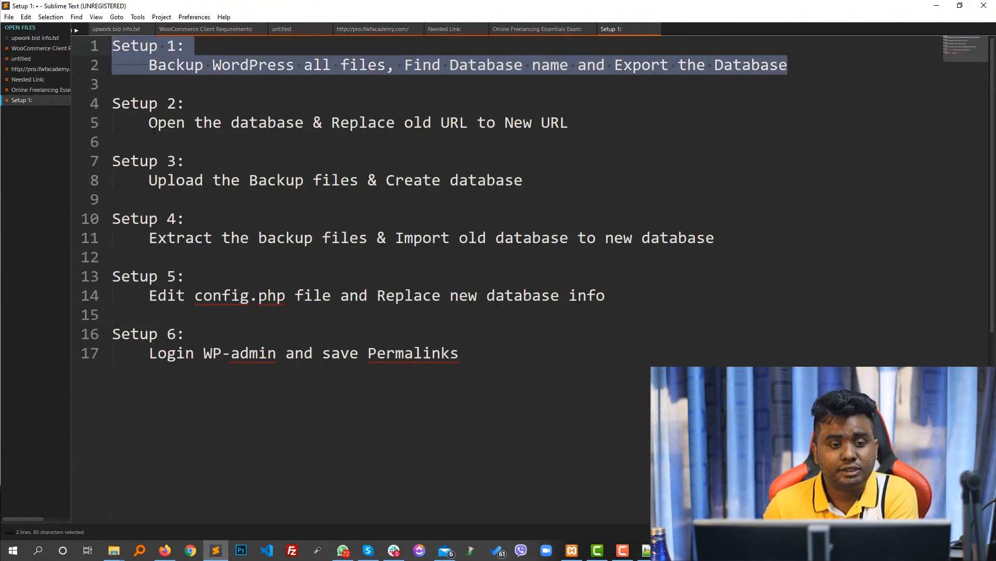
pyautogui.moveTo(149, 122); pyautogui.dragTo(303, 122)
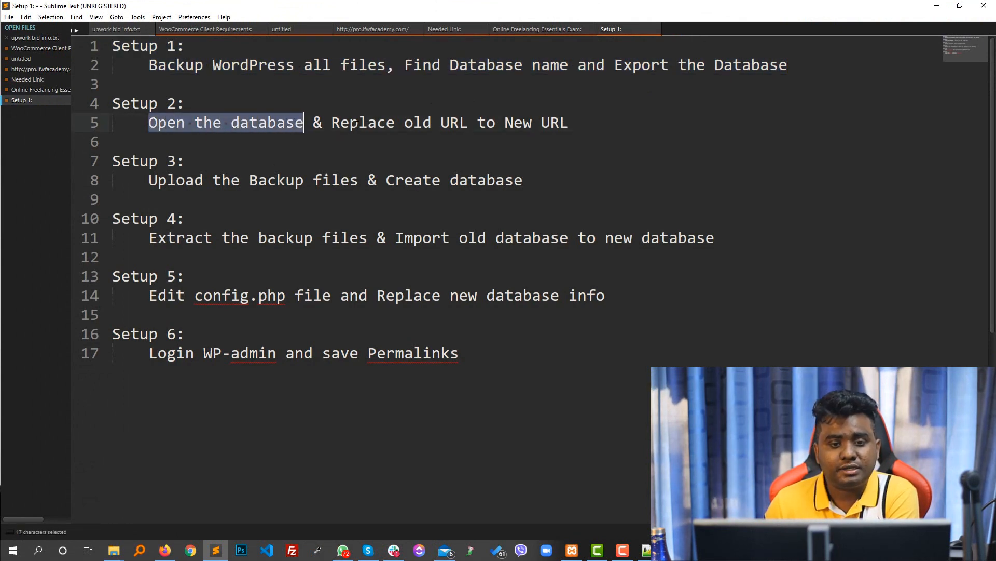
pyautogui.click(359, 122)
pyautogui.moveTo(577, 124); pyautogui.dragTo(157, 124)
pyautogui.click(404, 123)
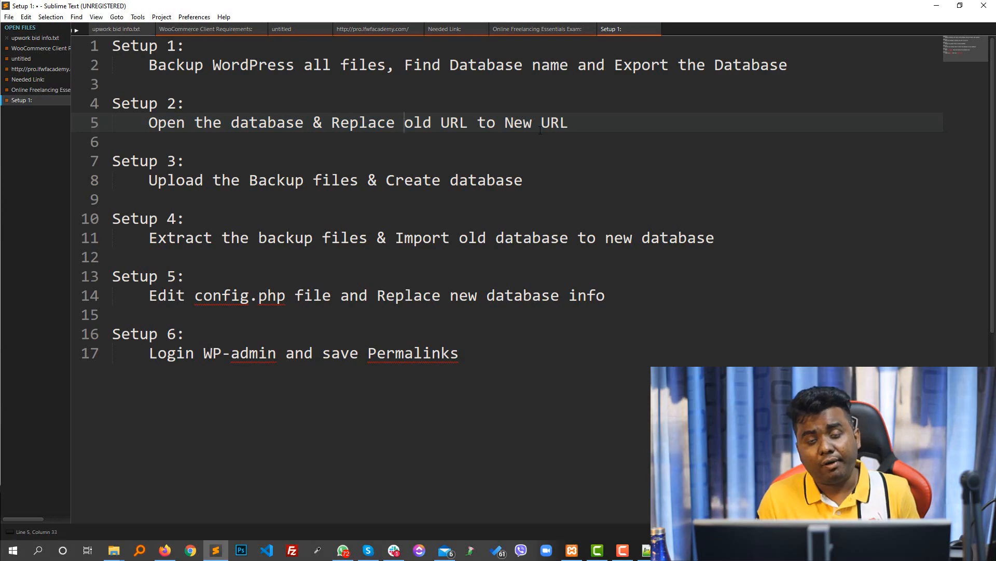
pyautogui.click(936, 5)
pyautogui.click(95, 6)
pyautogui.moveTo(208, 30); pyautogui.dragTo(69, 30)
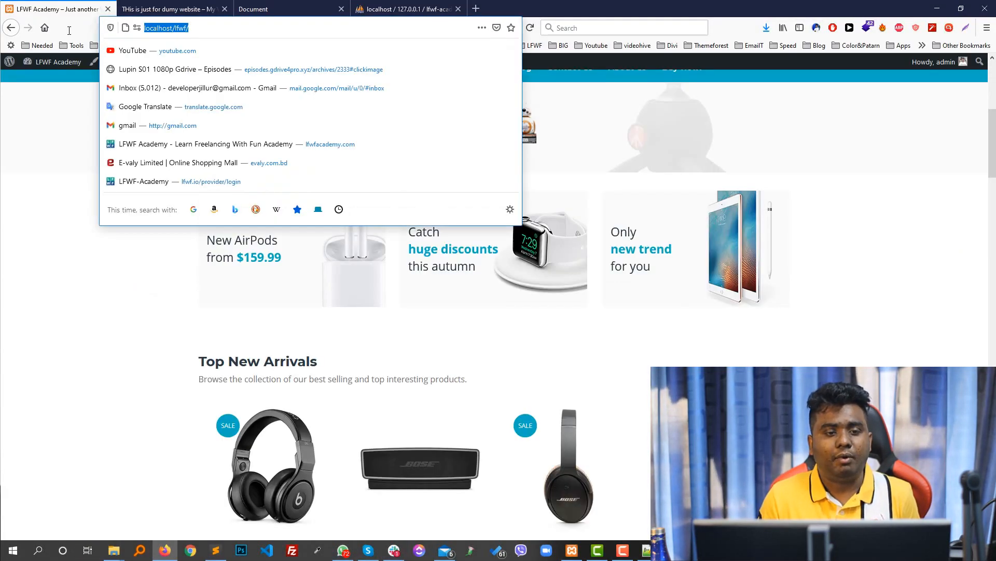
pyautogui.click(317, 5)
pyautogui.click(249, 28)
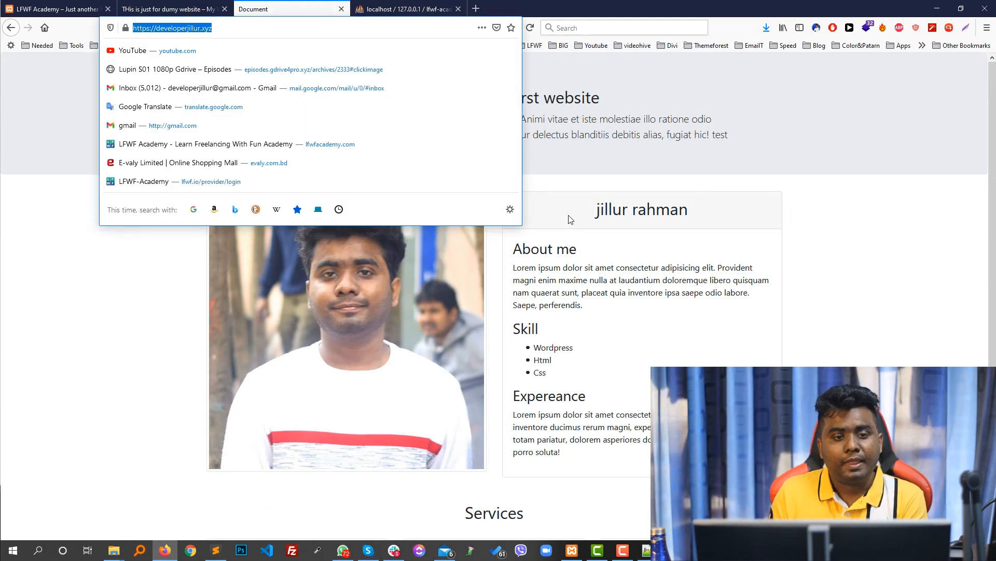
pyautogui.click(88, 7)
pyautogui.click(184, 23)
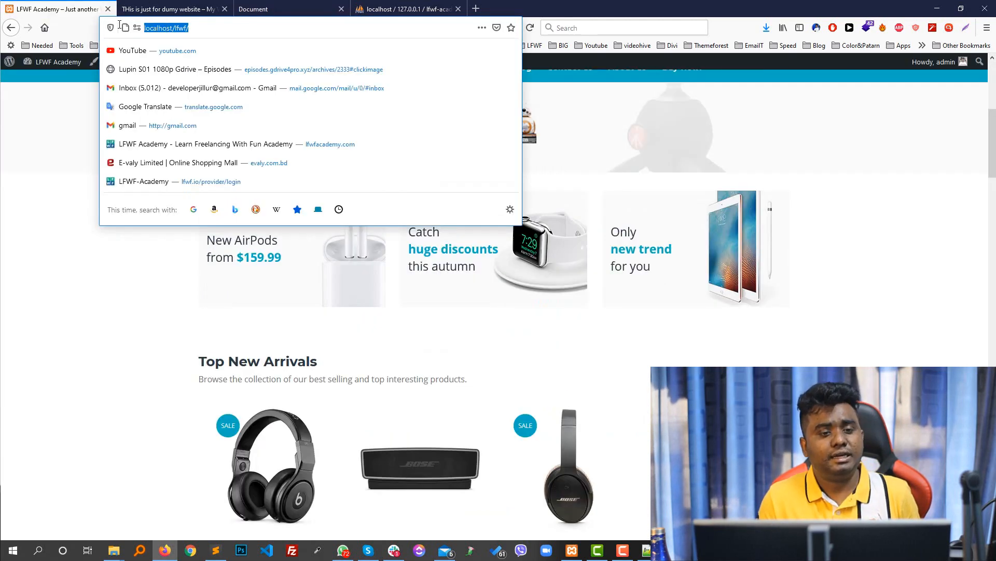
pyautogui.click(301, 4)
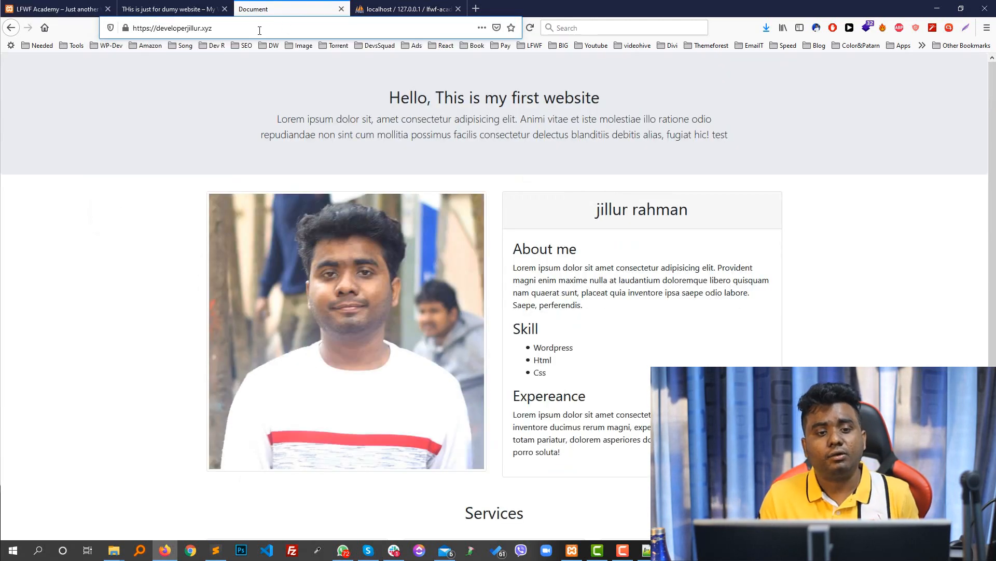
pyautogui.moveTo(258, 29); pyautogui.dragTo(78, 24)
# Review the Setup 2 note in Sublime Text, and check the local and live site addresses again in Firefox.
pyautogui.click(214, 555)
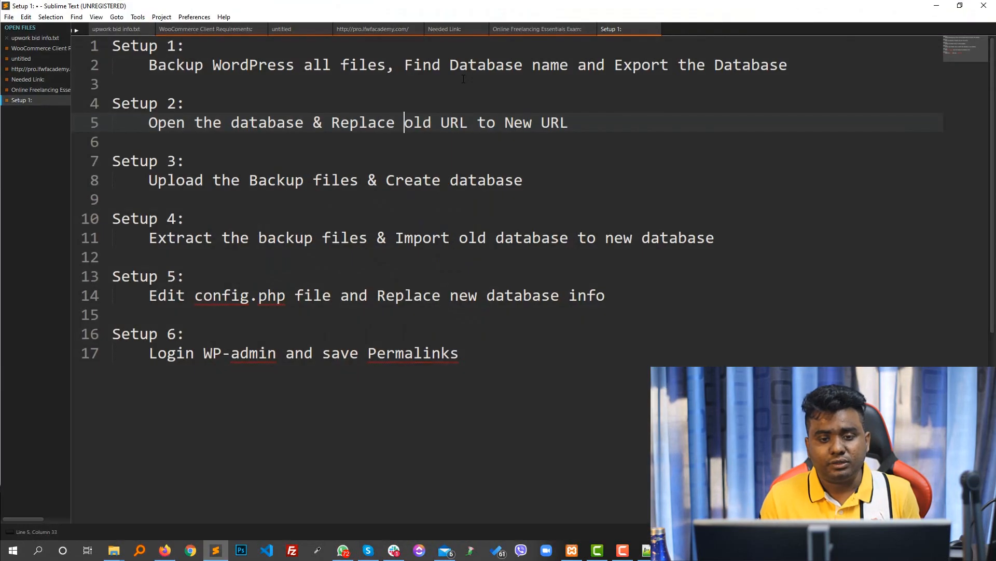
pyautogui.click(224, 550)
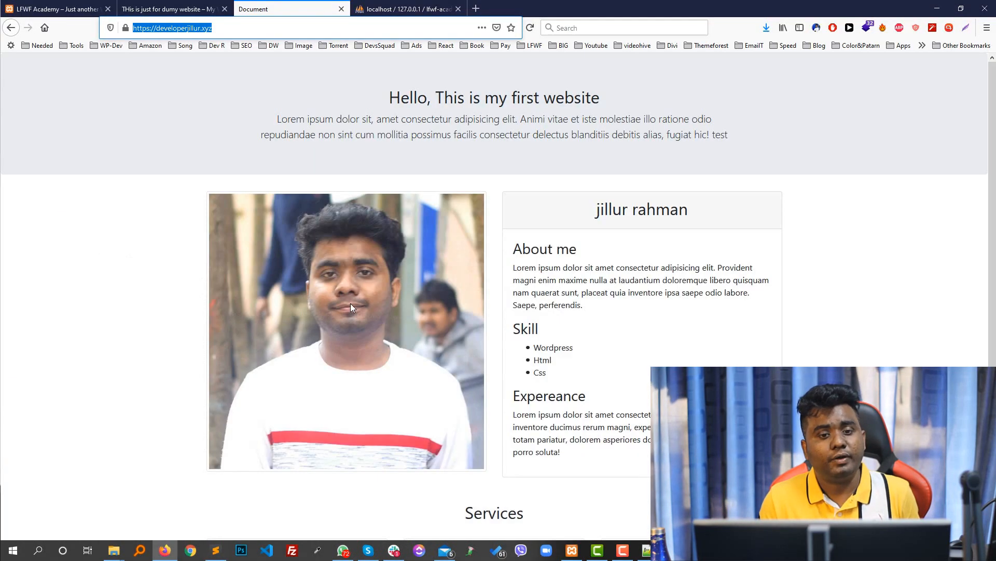
pyautogui.click(114, 2)
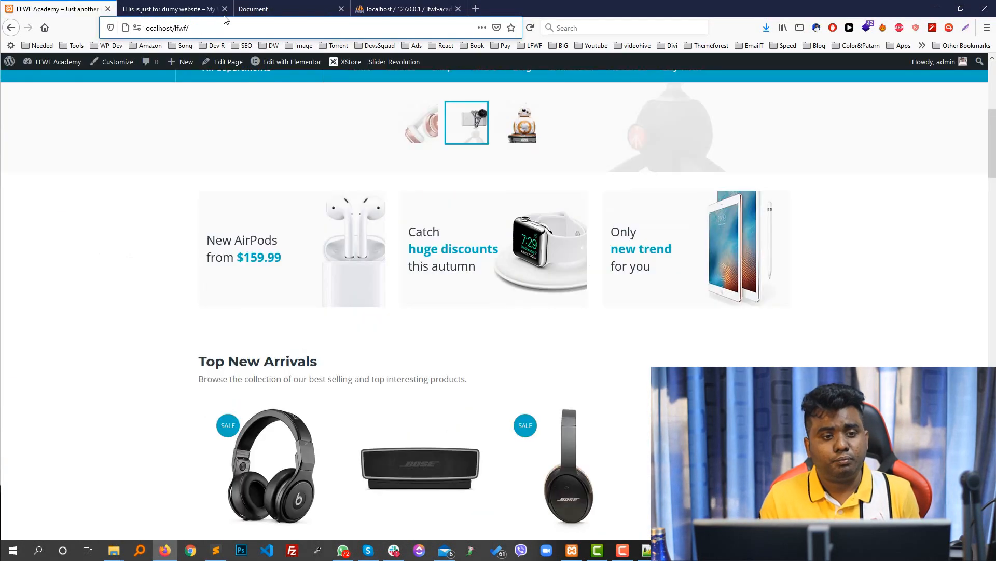
pyautogui.click(285, 6)
pyautogui.click(277, 33)
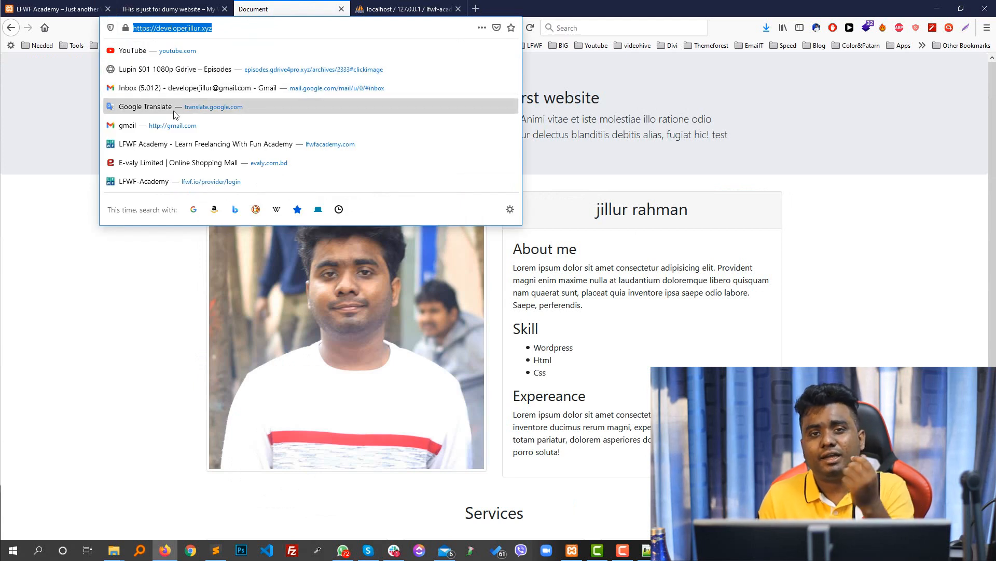
# Show the exported lfwf-academy.sql in its Downloads folder, and close the browser tab holding the SQL dump.
pyautogui.click(767, 28)
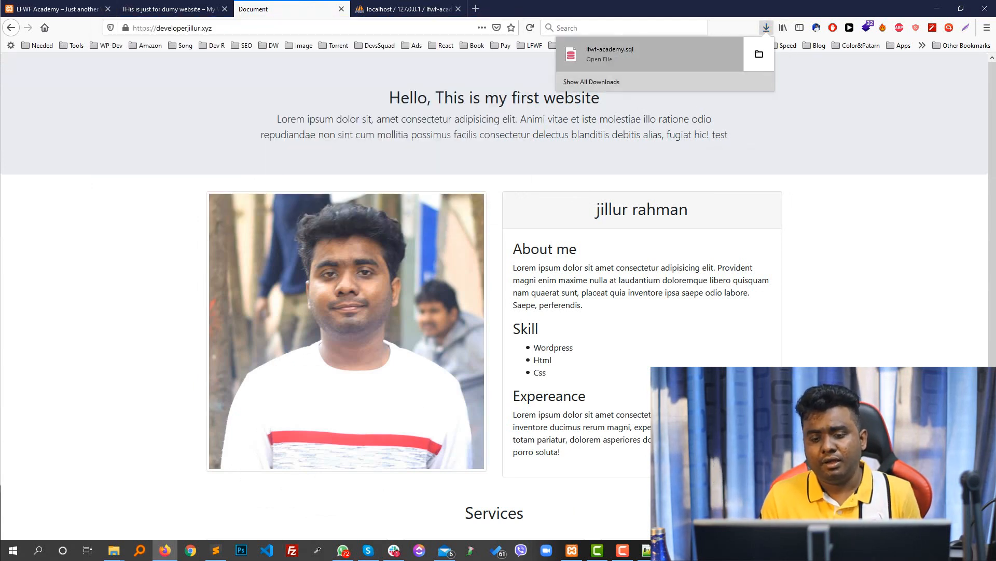
pyautogui.scroll(-1, 494, 296)
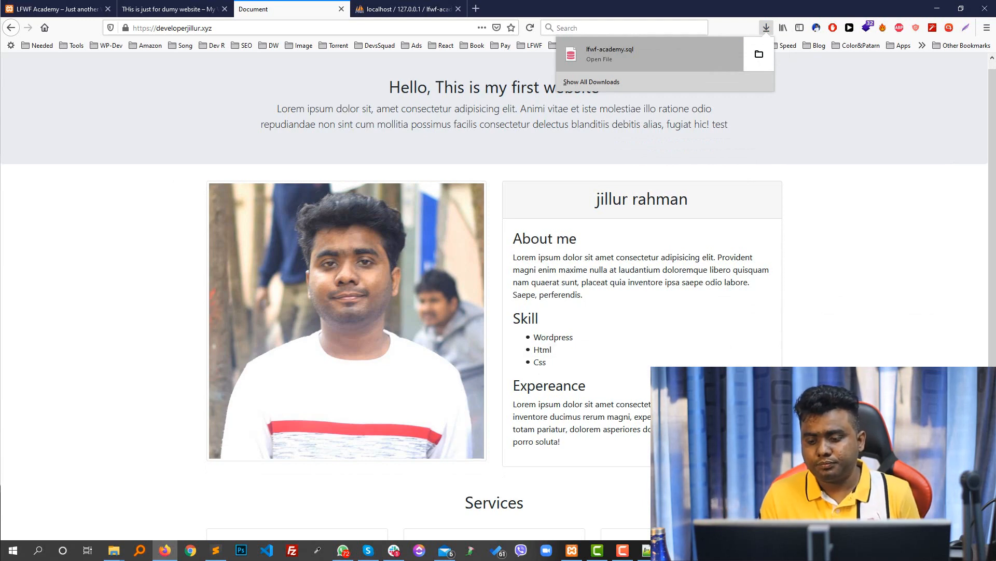
pyautogui.hotkey('alt', 'Tab')
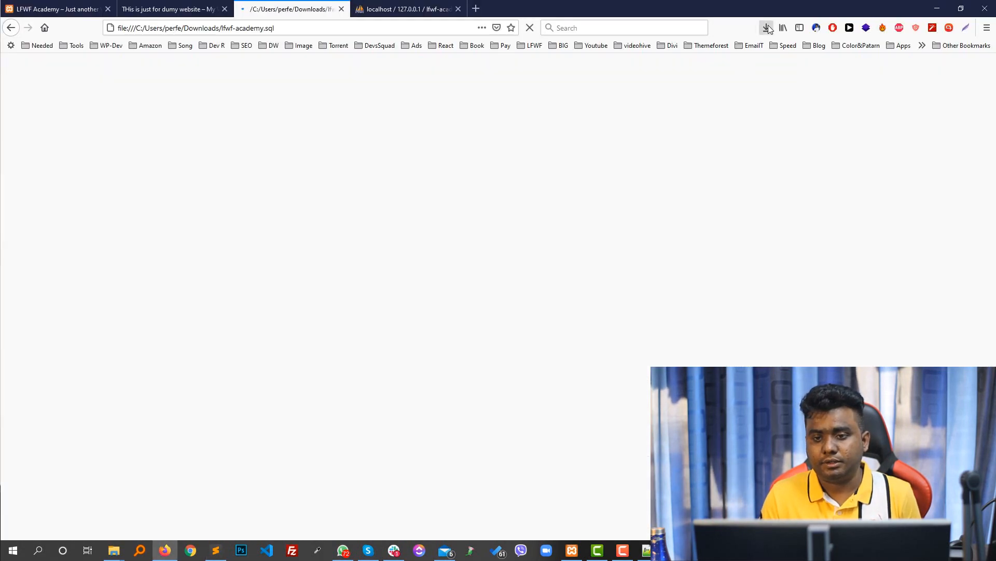
pyautogui.click(766, 27)
pyautogui.click(758, 55)
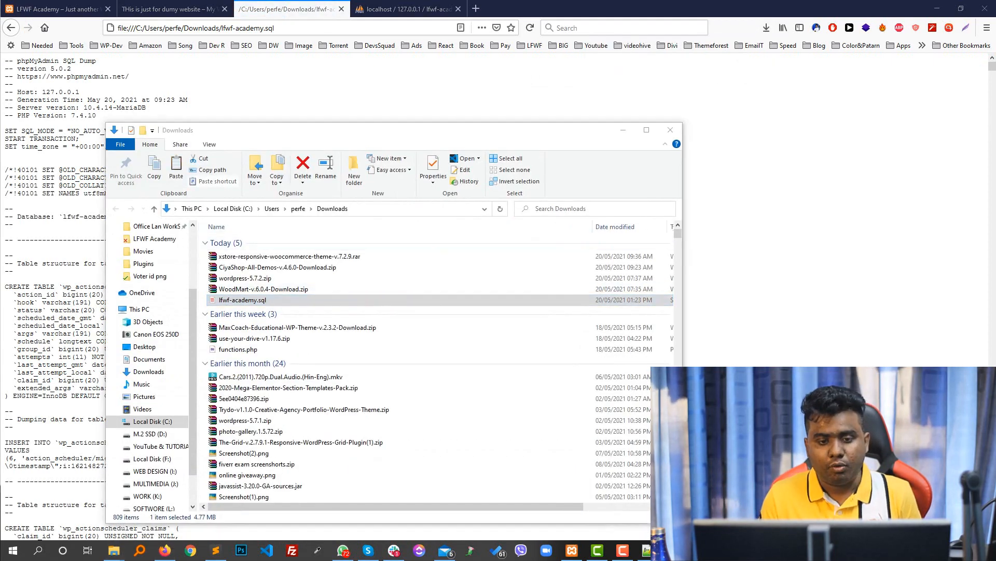
pyautogui.click(431, 90)
pyautogui.moveTo(415, 108); pyautogui.dragTo(410, 101)
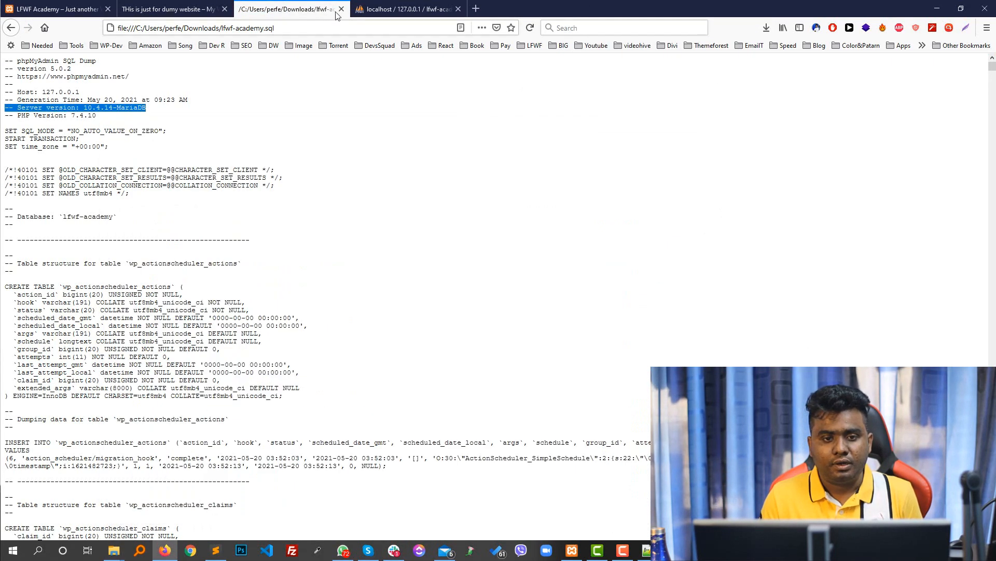
pyautogui.click(341, 10)
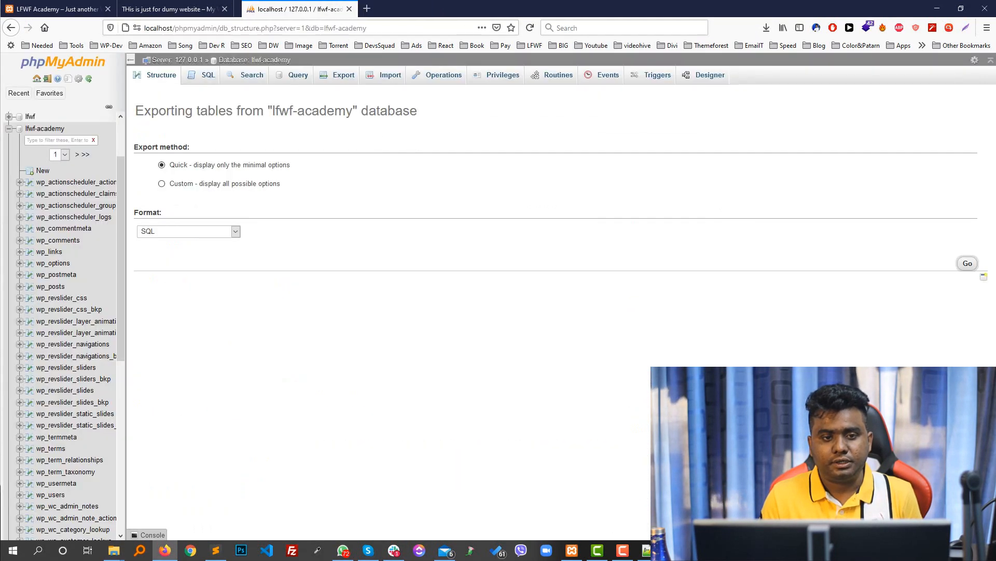
# Minimize the open windows, paste lfwf-academy.sql and a duplicate of it onto the desktop, and place the two files apart.
pyautogui.click(936, 8)
pyautogui.click(933, 10)
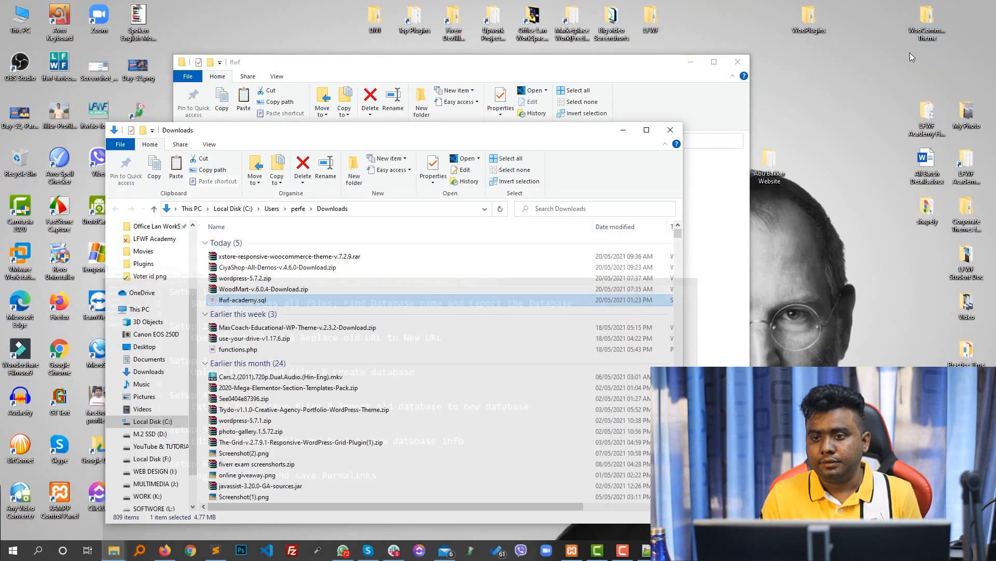
pyautogui.click(690, 61)
pyautogui.click(623, 130)
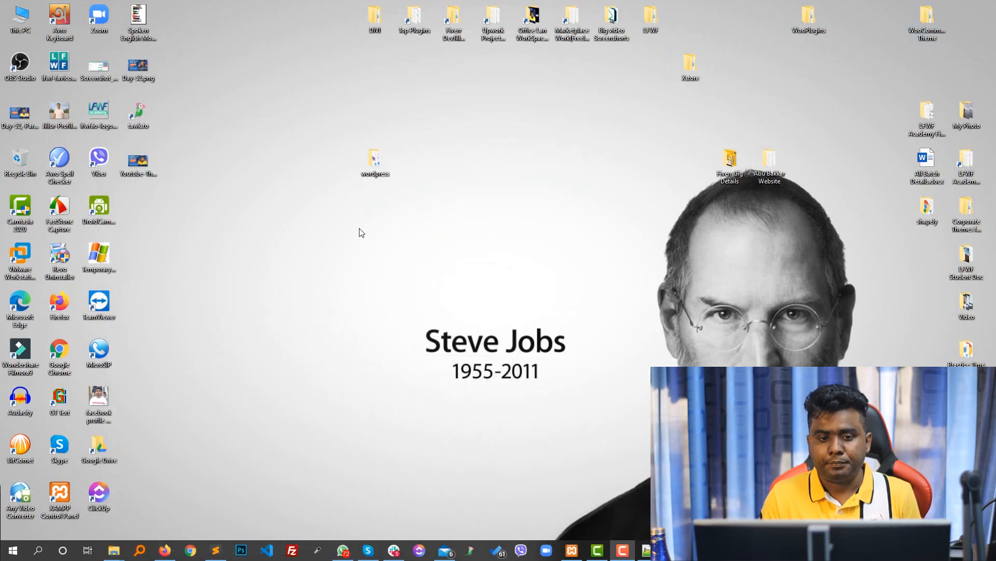
pyautogui.rightClick(319, 217)
pyautogui.click(345, 265)
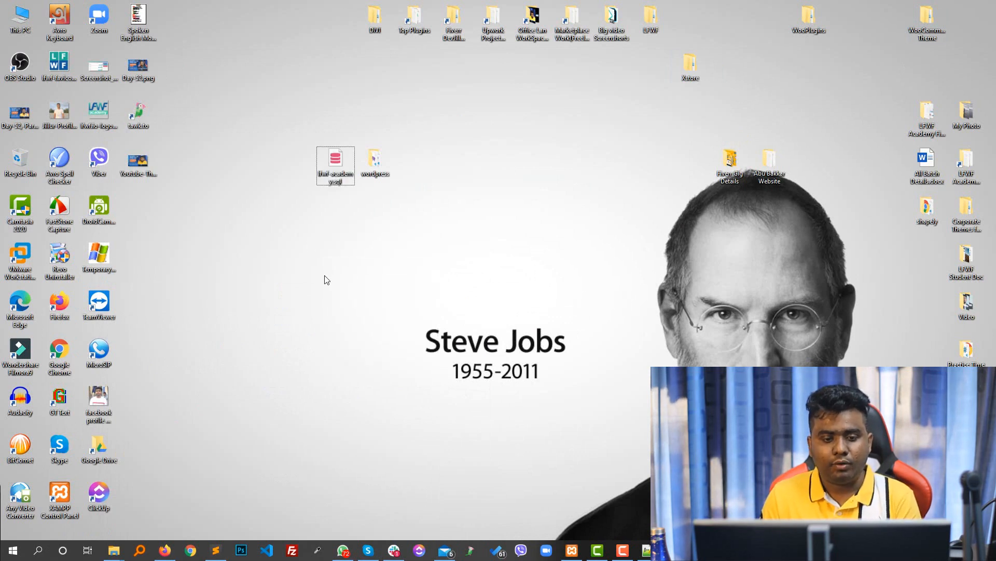
pyautogui.moveTo(343, 172); pyautogui.dragTo(417, 244)
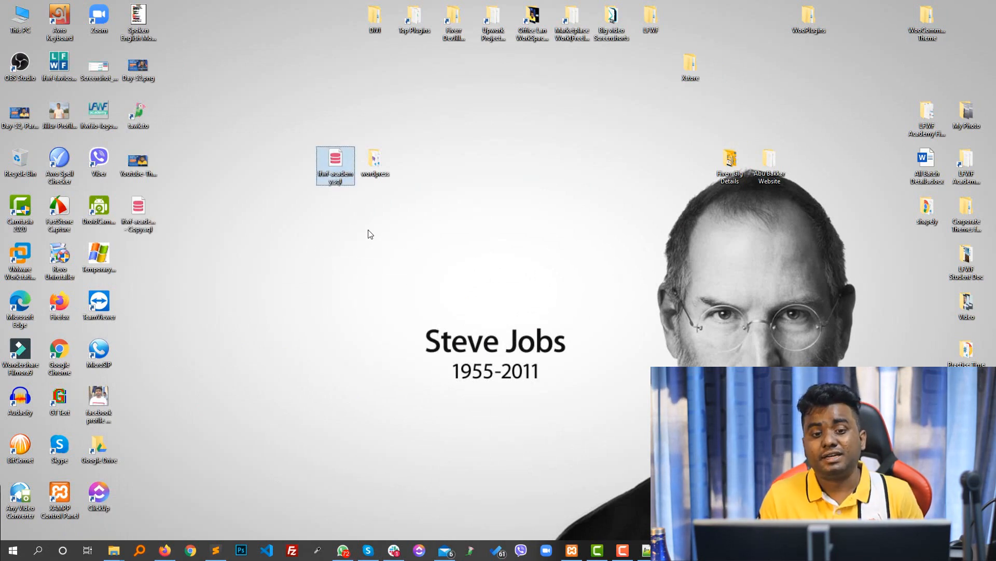
pyautogui.moveTo(338, 165); pyautogui.dragTo(332, 271)
# Open the desktop file lfwf-academy.sql in Notepad++.
pyautogui.rightClick(319, 271)
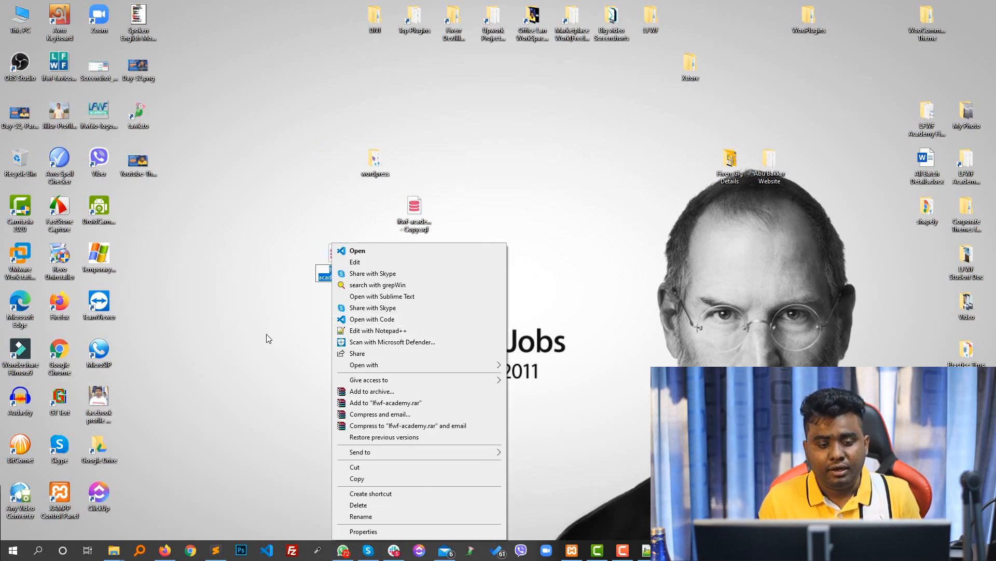
pyautogui.press('Escape')
pyautogui.rightClick(339, 260)
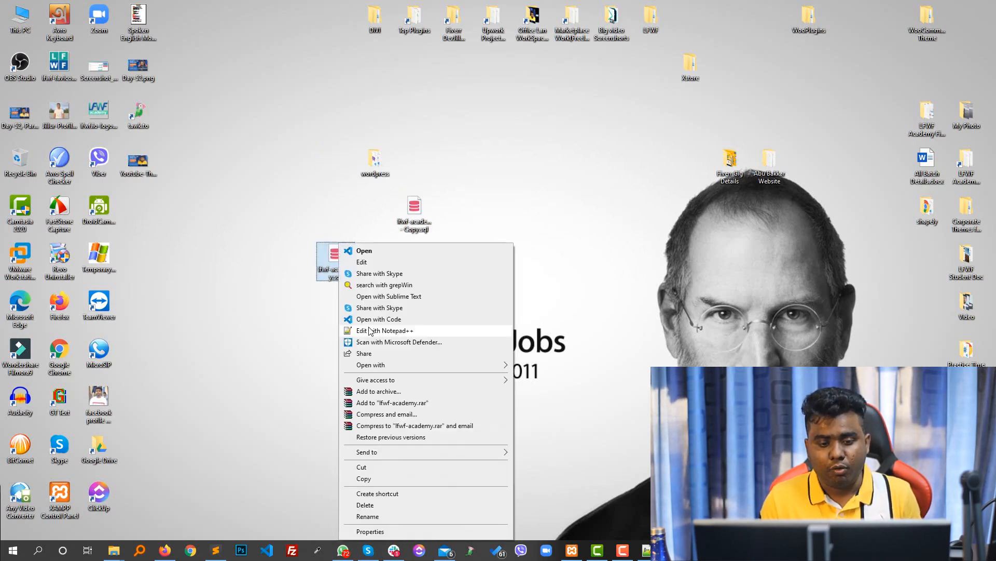
pyautogui.click(370, 331)
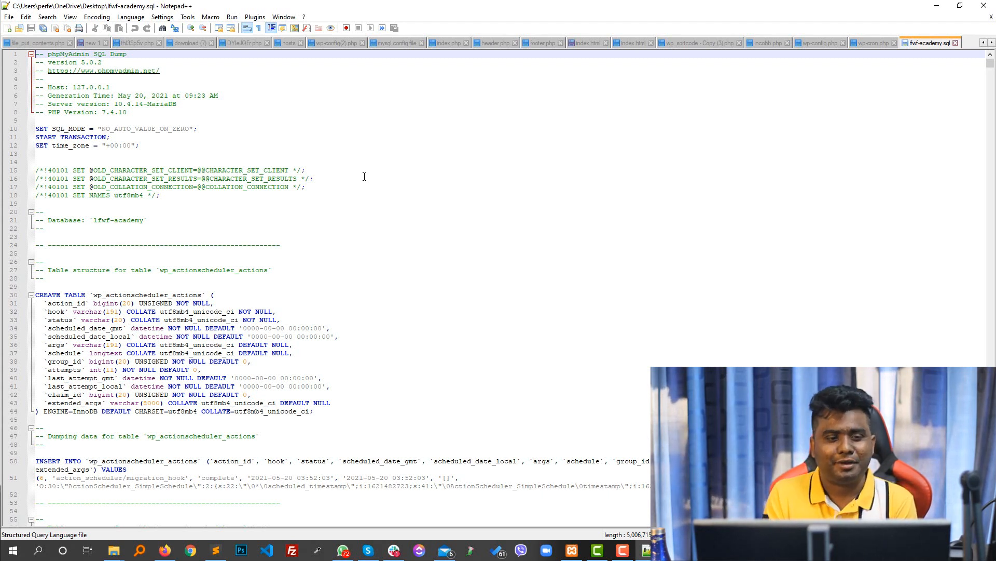
pyautogui.click(59, 237)
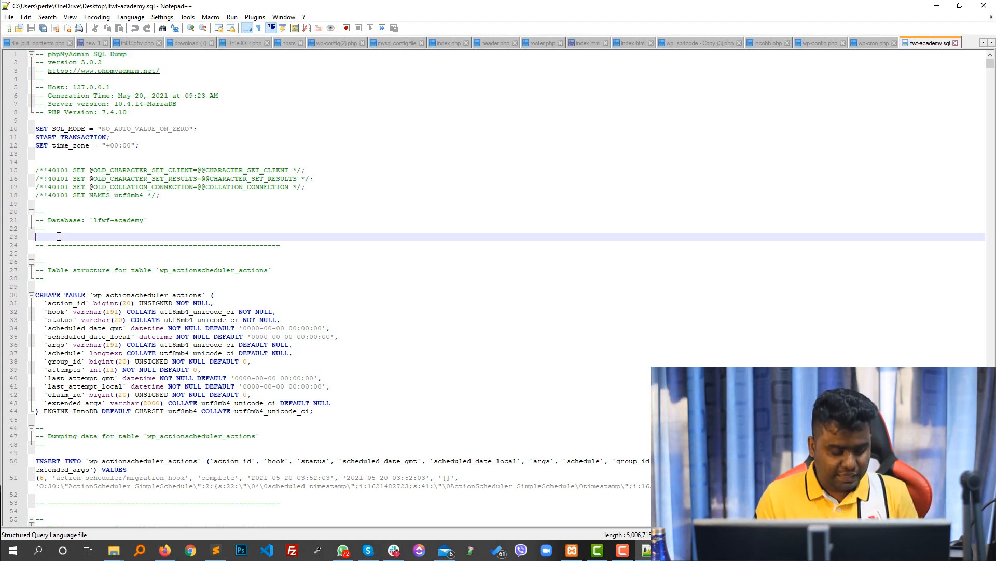
# Open the Replace function for lfwf-academy.sql and clear the old search and replacement texts.
pyautogui.hotkey('ctrl', 'f')
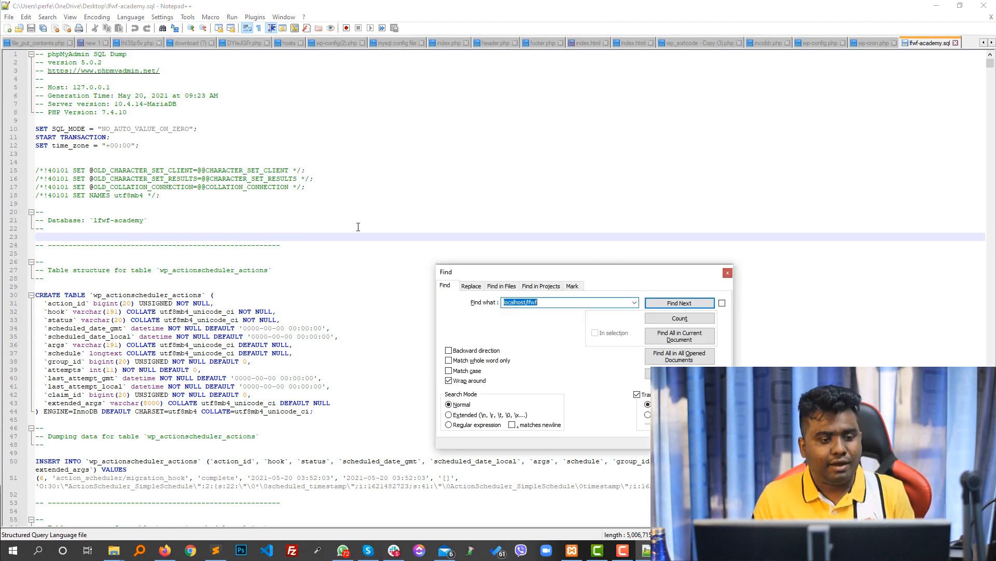
pyautogui.press('BackSpace')
pyautogui.click(469, 286)
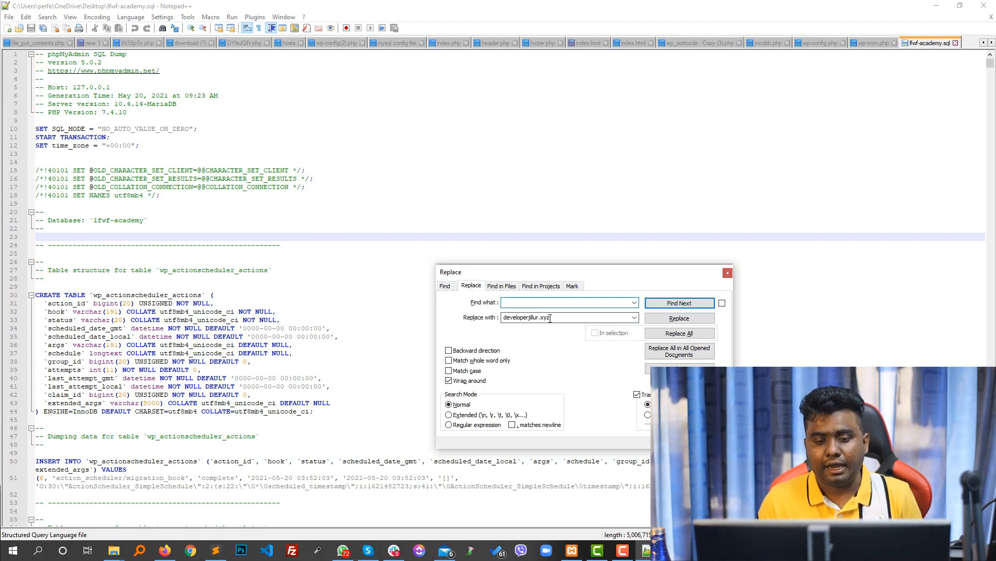
pyautogui.doubleClick(519, 317)
pyautogui.press('BackSpace')
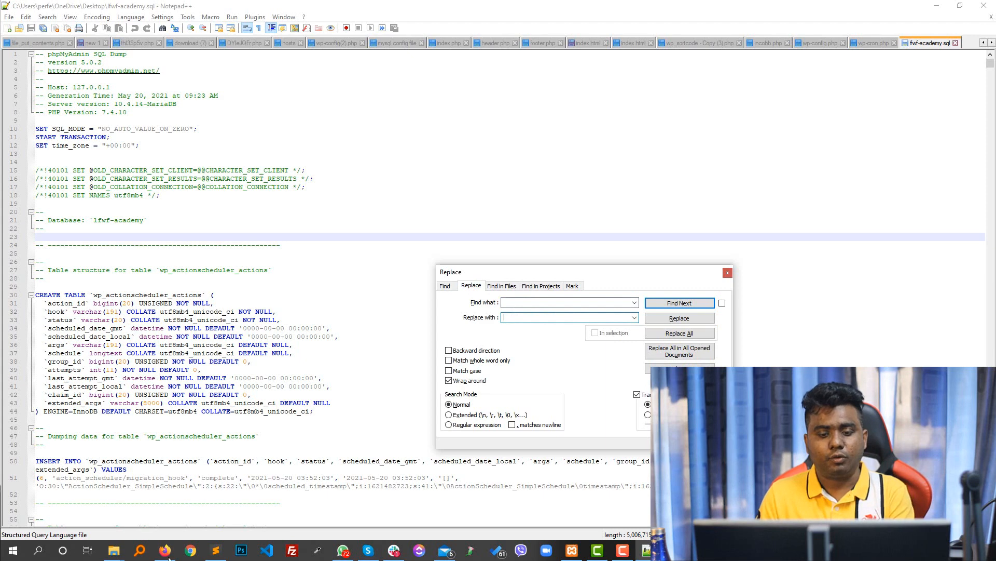
pyautogui.click(448, 286)
pyautogui.click(471, 285)
pyautogui.click(164, 550)
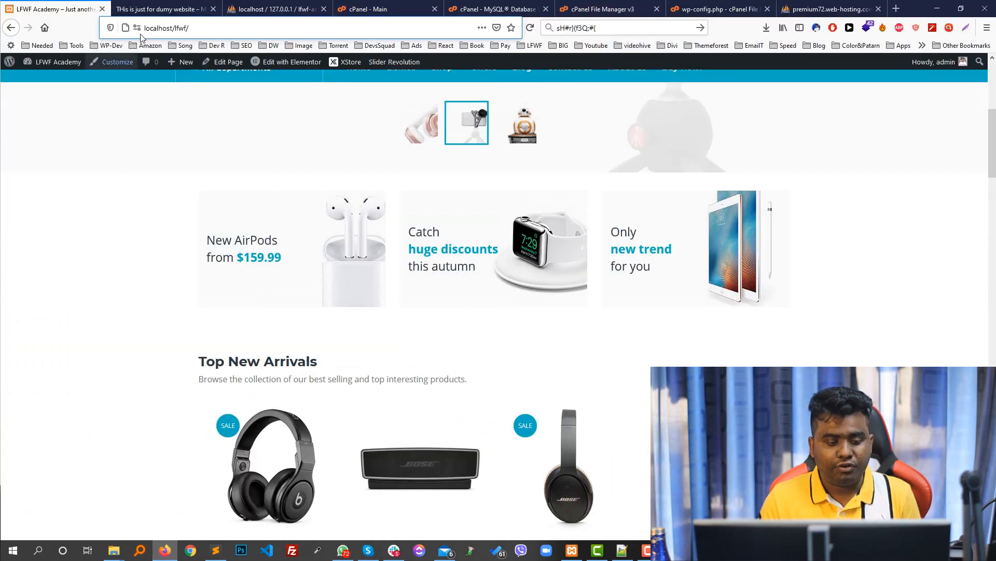
pyautogui.click(143, 30)
pyautogui.hotkey('ctrl', 'c')
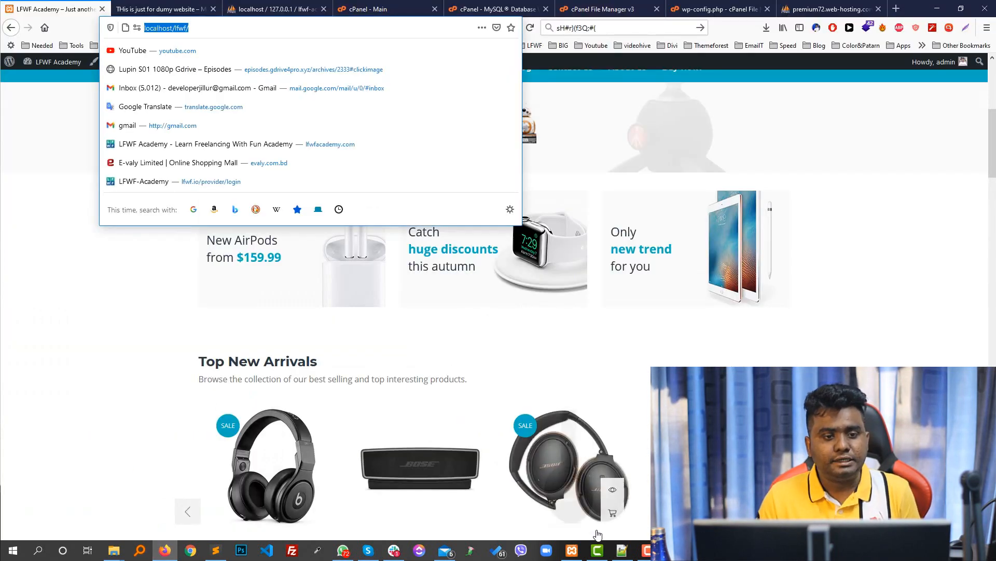
pyautogui.click(622, 549)
pyautogui.click(384, 230)
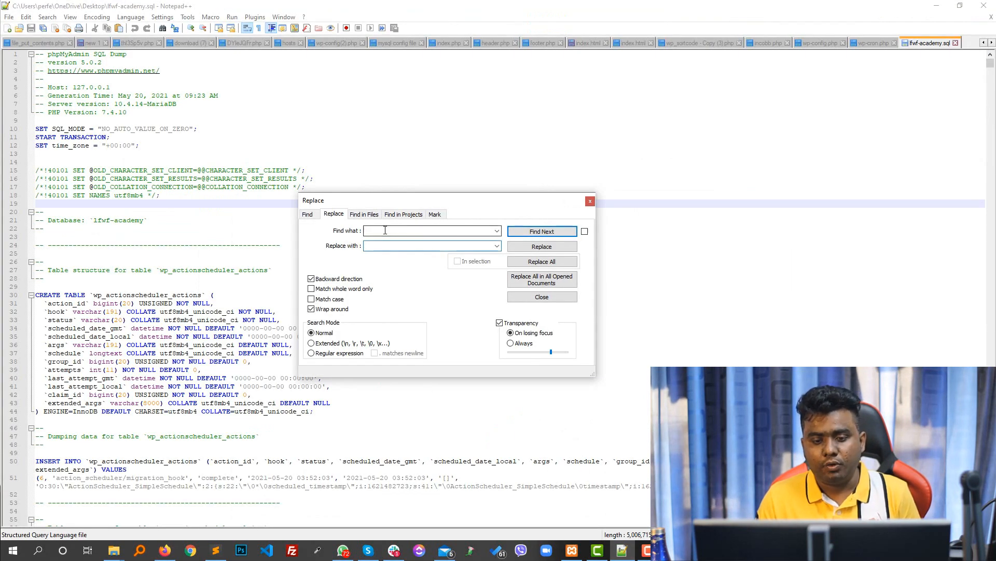
pyautogui.hotkey('ctrl', 'v')
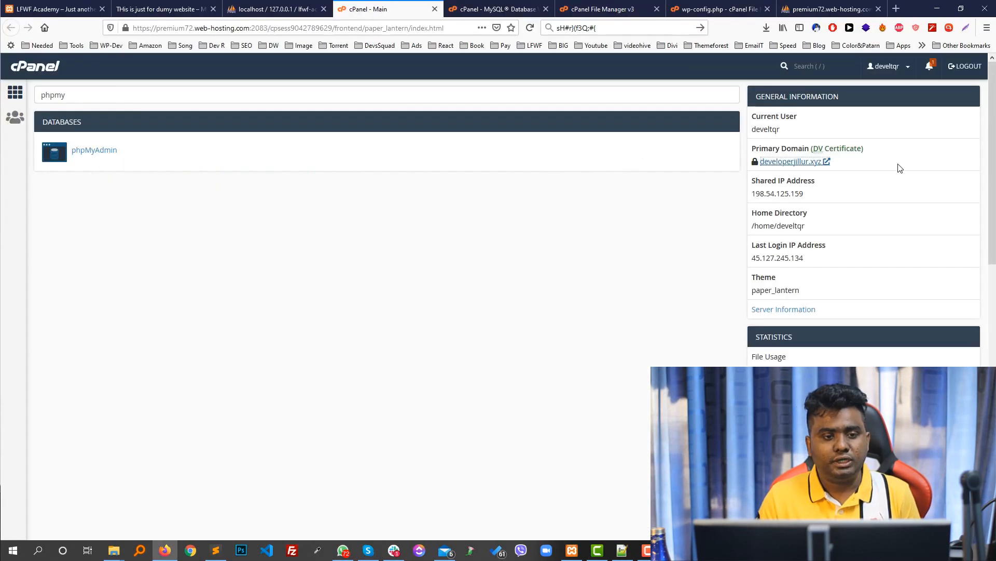
pyautogui.moveTo(851, 166); pyautogui.dragTo(767, 161)
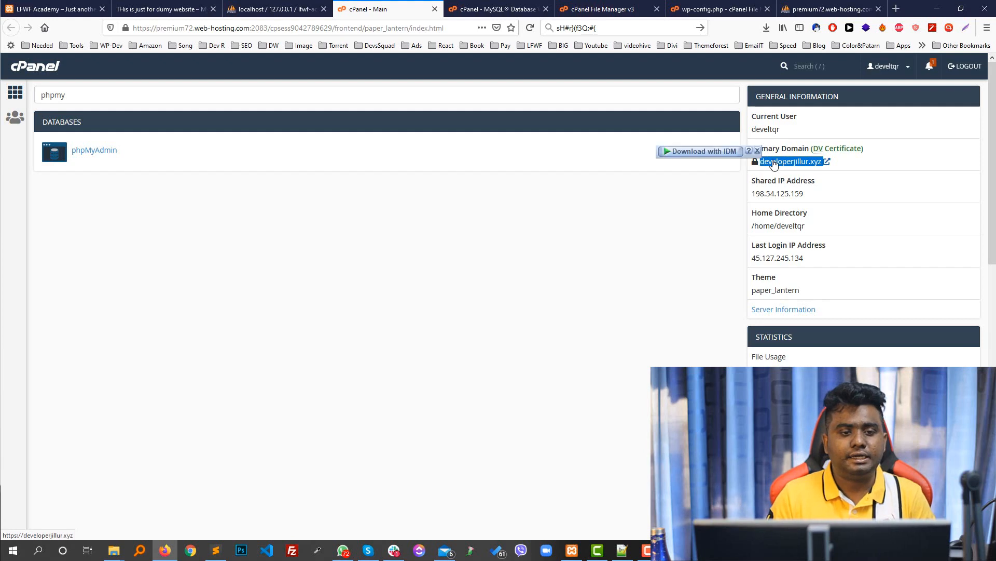
pyautogui.rightClick(808, 162)
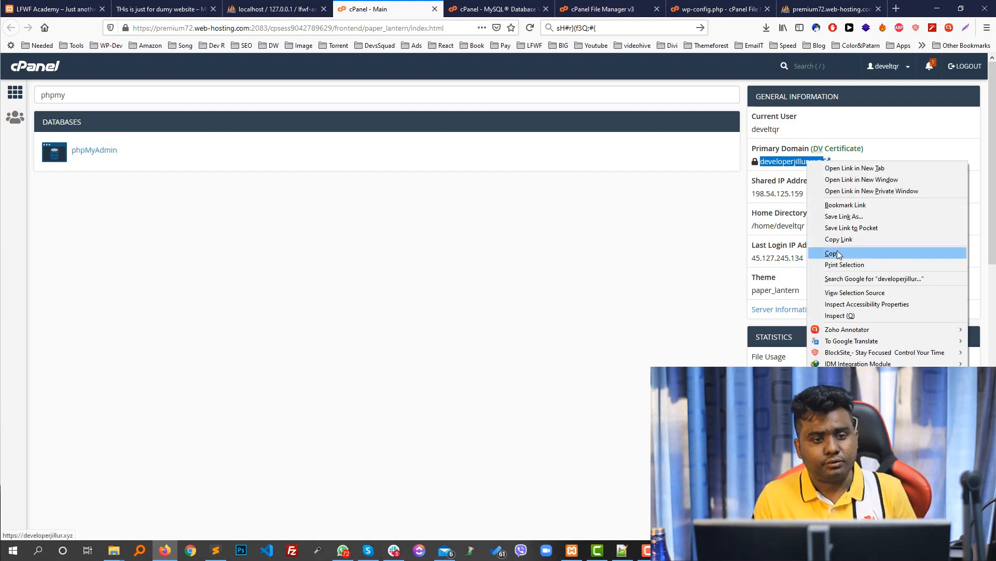
pyautogui.click(837, 253)
pyautogui.hotkey('alt', 'Tab')
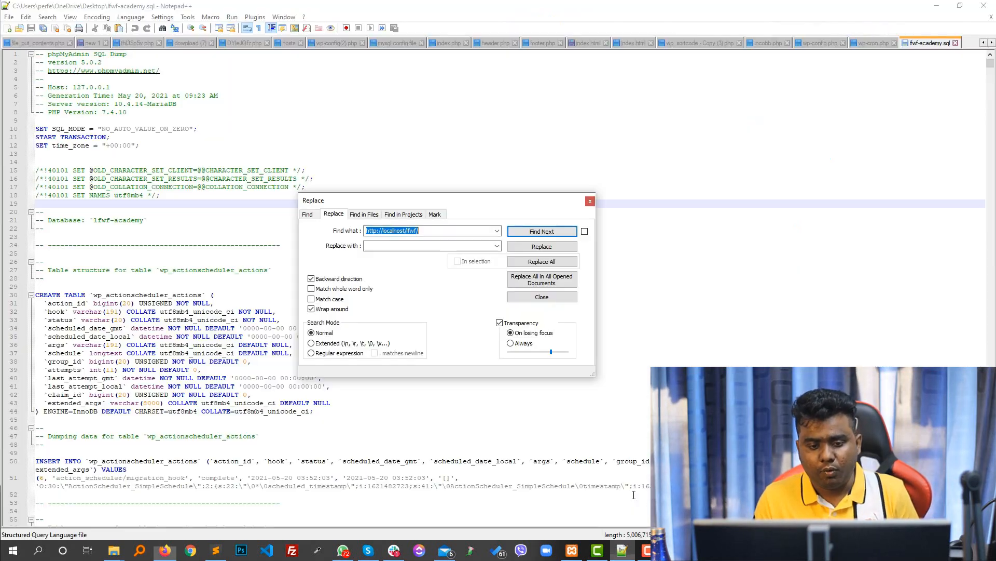
pyautogui.click(385, 245)
pyautogui.hotkey('ctrl', 'v')
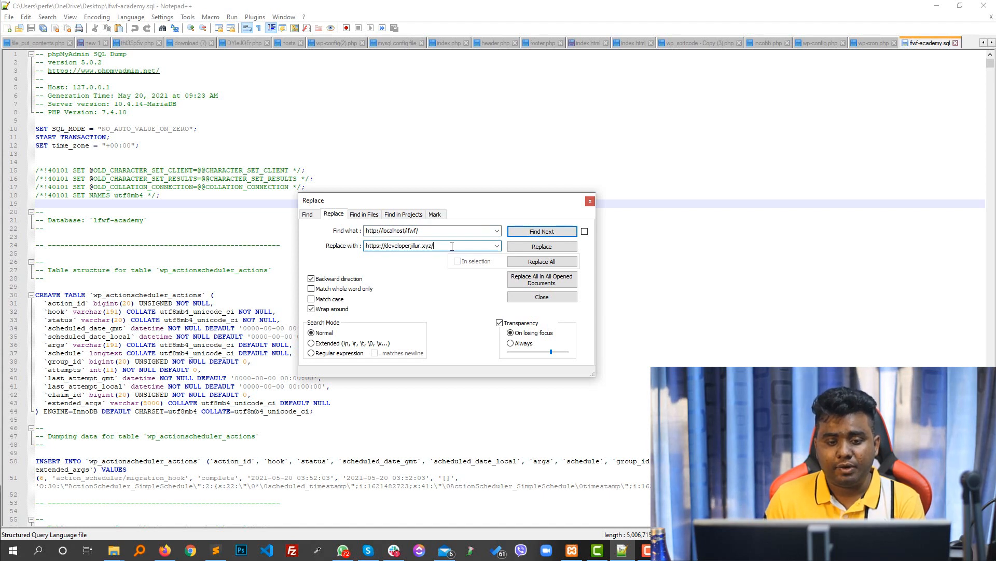
pyautogui.doubleClick(433, 228)
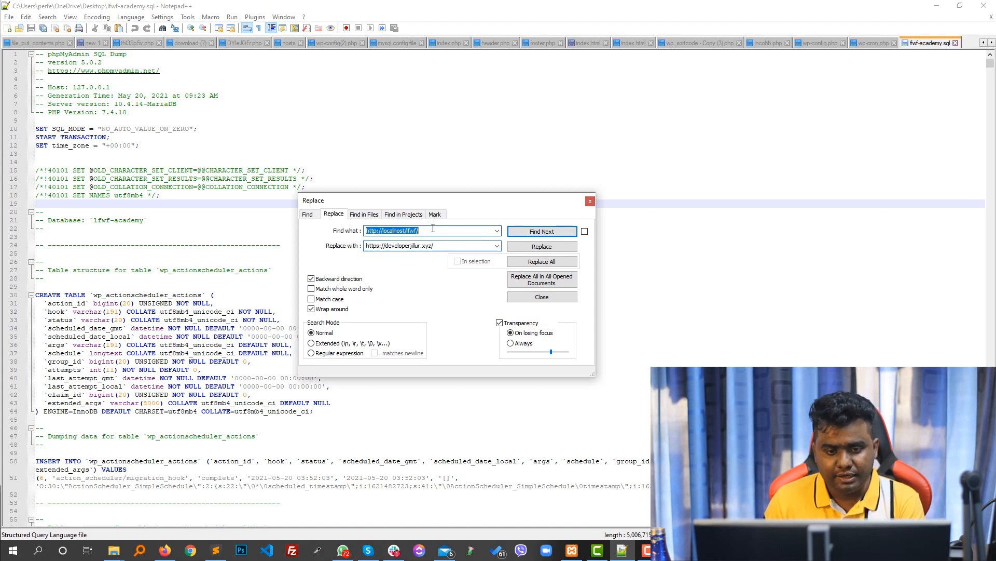
pyautogui.click(383, 231)
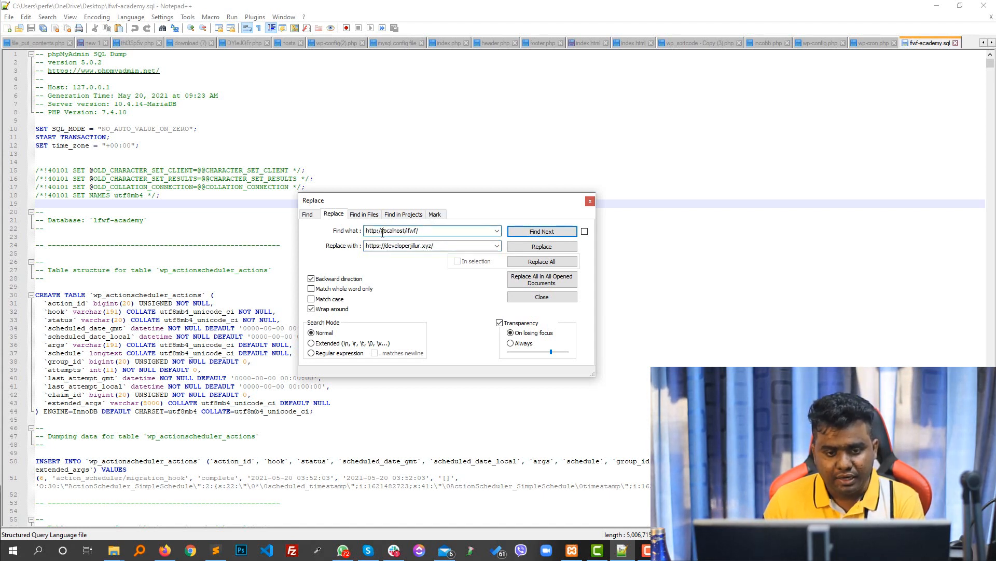
pyautogui.hotkey('shift', 'Home')
pyautogui.press('BackSpace')
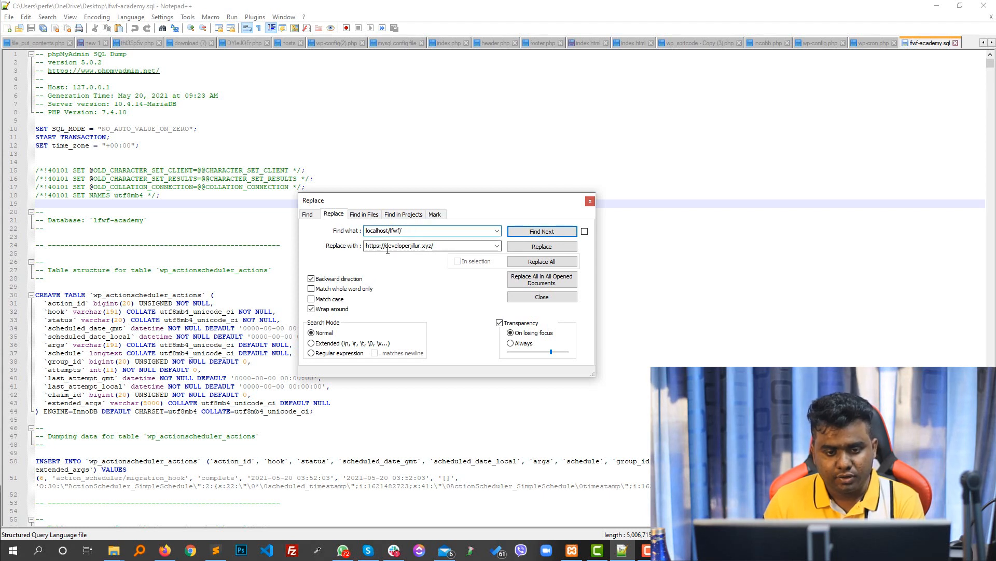
pyautogui.click(387, 247)
pyautogui.click(386, 246)
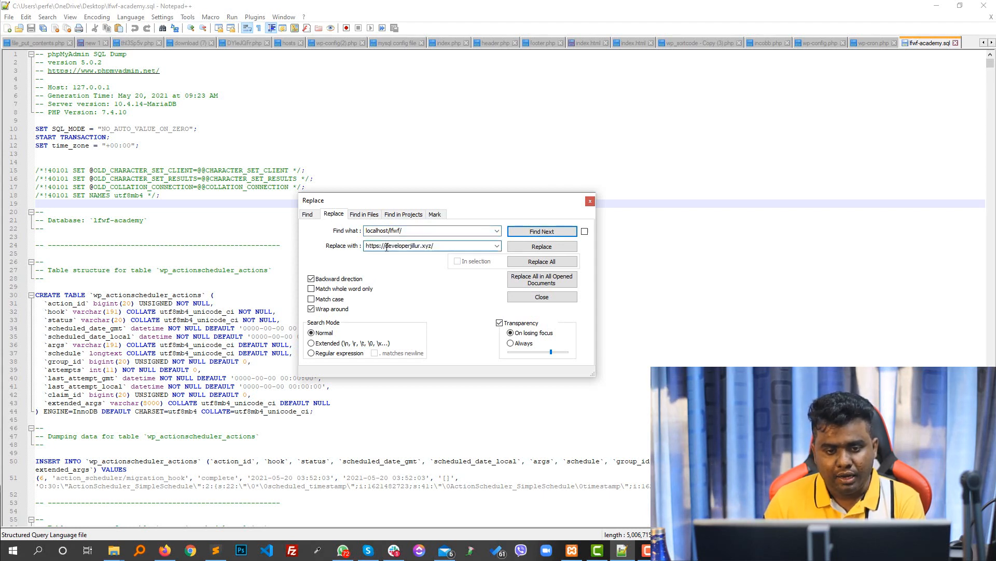
pyautogui.hotkey('shift', 'Home')
pyautogui.press('BackSpace')
# Remove the trailing slash from both texts and replace all occurrences of localhost/lfwf with developerjillur.xyz in lfwf-academy.sql.
pyautogui.click(416, 231)
pyautogui.click(417, 231)
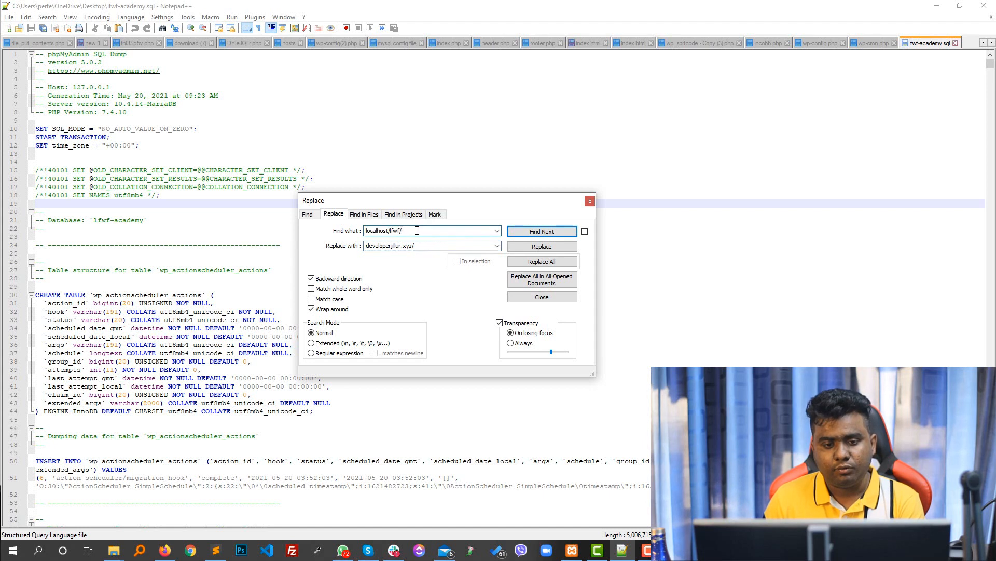
pyautogui.click(430, 244)
pyautogui.click(433, 246)
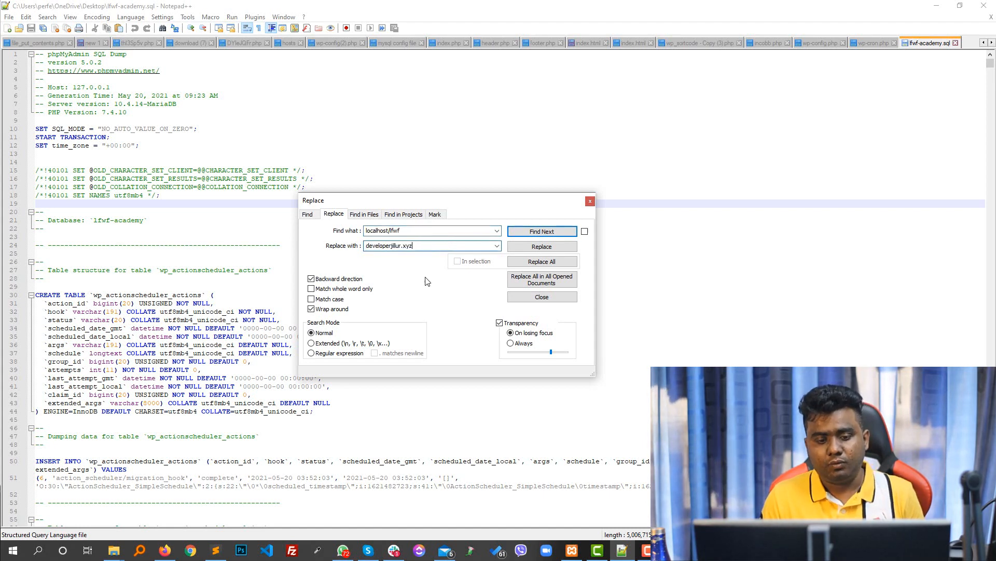
pyautogui.click(543, 262)
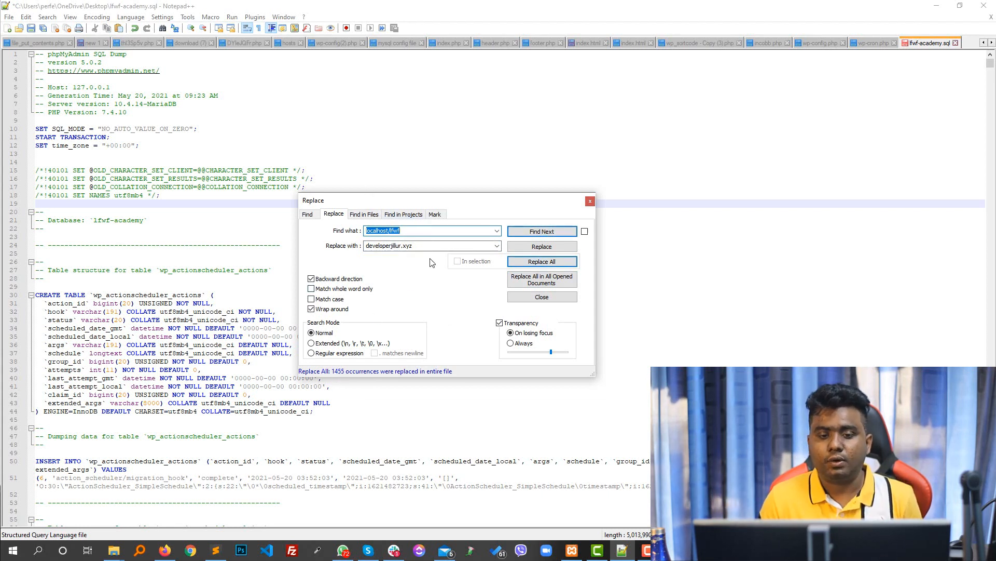
pyautogui.click(591, 201)
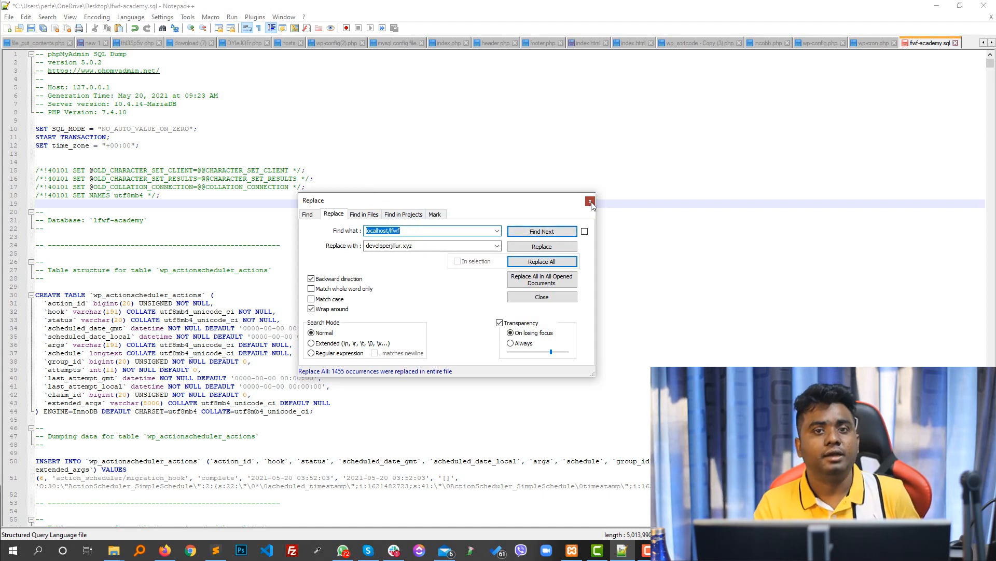
# Recheck the Replace dialog and save the edited lfwf-academy.sql file.
pyautogui.click(124, 210)
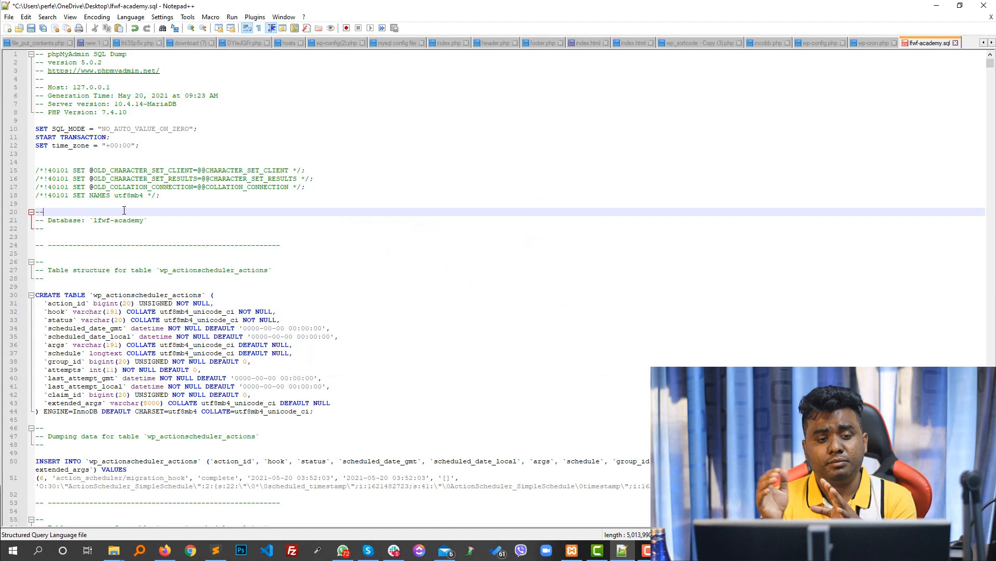
pyautogui.click(81, 203)
pyautogui.hotkey('ctrl', 'h')
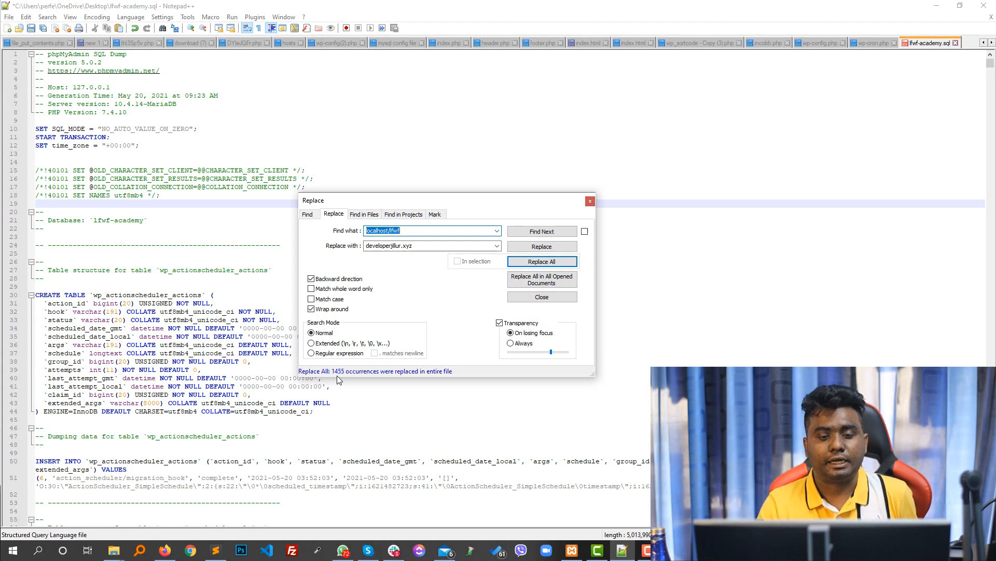
pyautogui.click(68, 237)
pyautogui.hotkey('ctrl', 's')
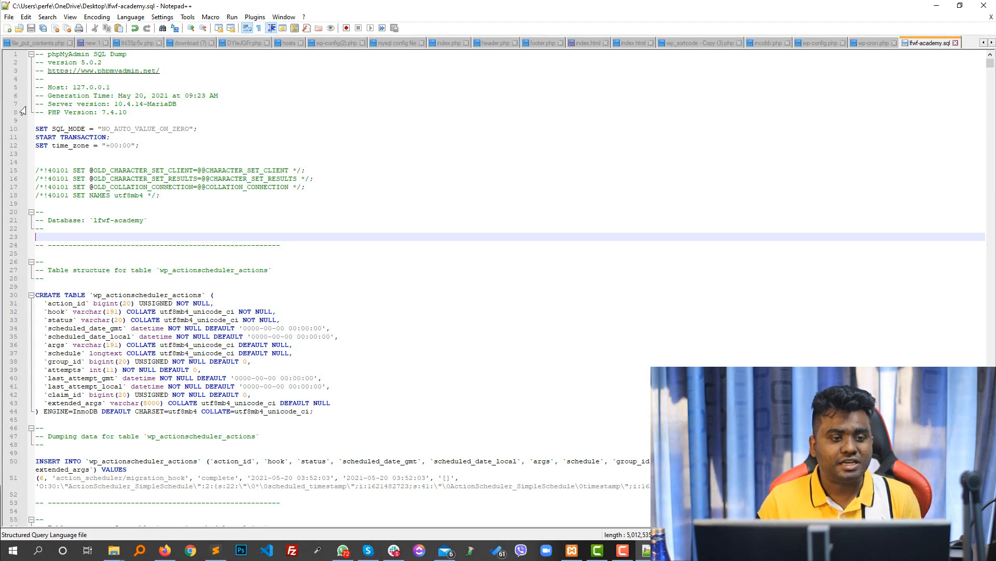
pyautogui.click(9, 17)
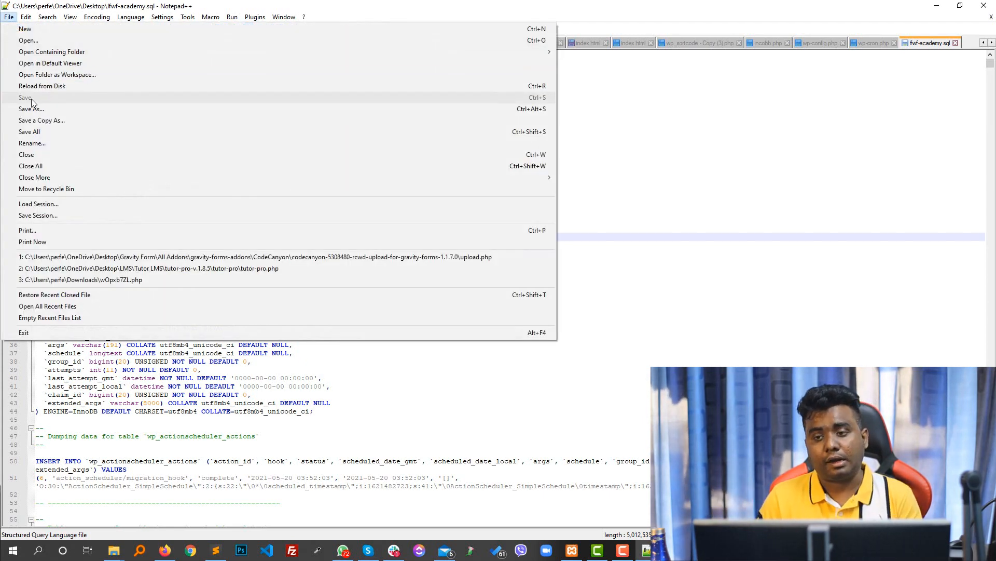
pyautogui.click(730, 191)
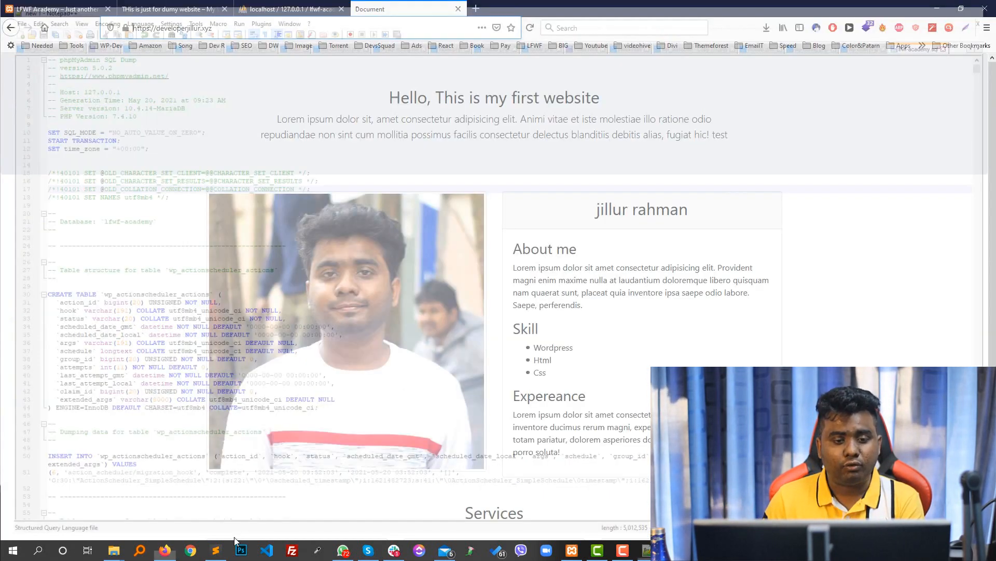
# Switch to Sublime Text and review the Setup 3 note on uploading the backup files and creating the database.
pyautogui.click(216, 551)
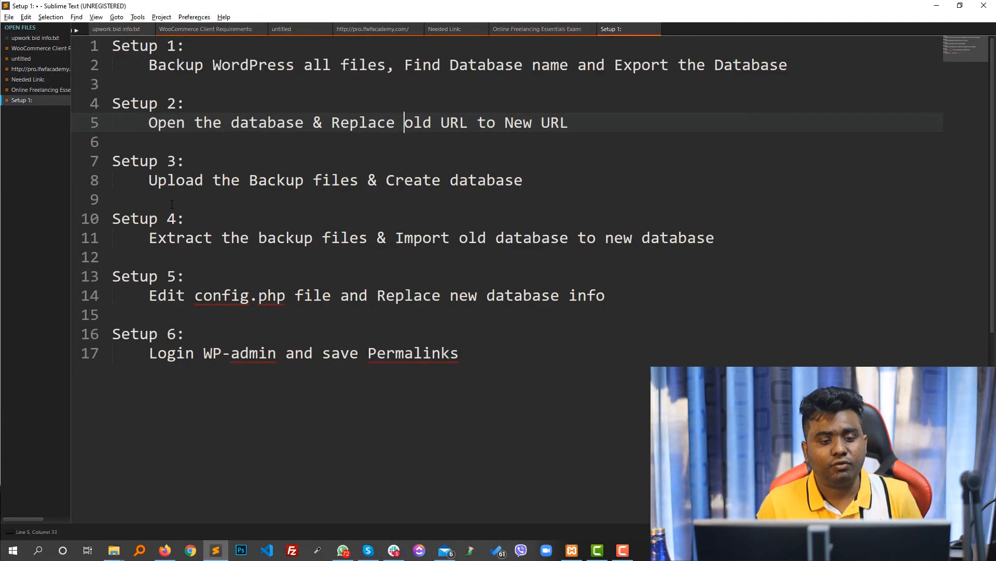
pyautogui.moveTo(150, 180); pyautogui.dragTo(387, 186)
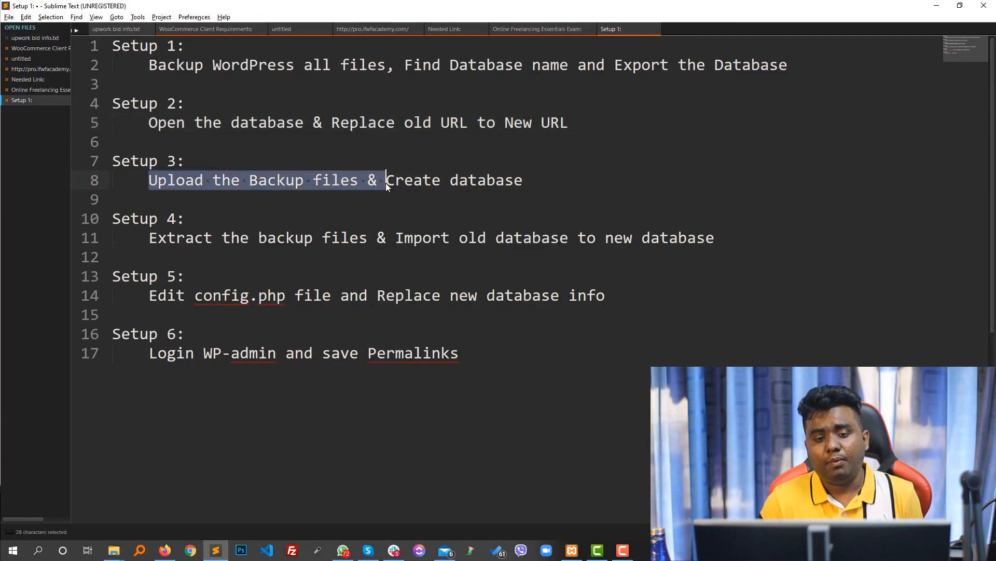
pyautogui.moveTo(530, 173); pyautogui.dragTo(369, 183)
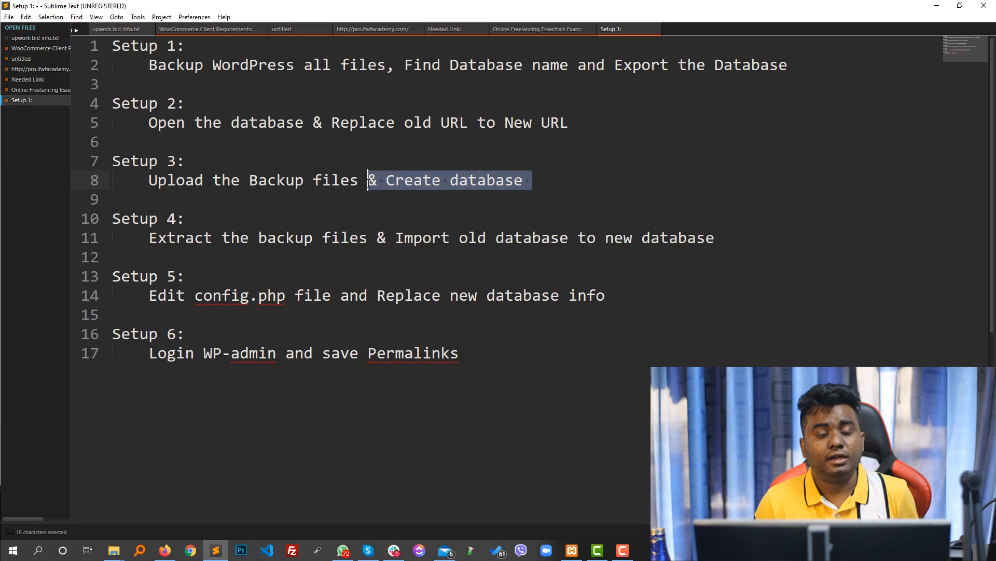
pyautogui.click(384, 183)
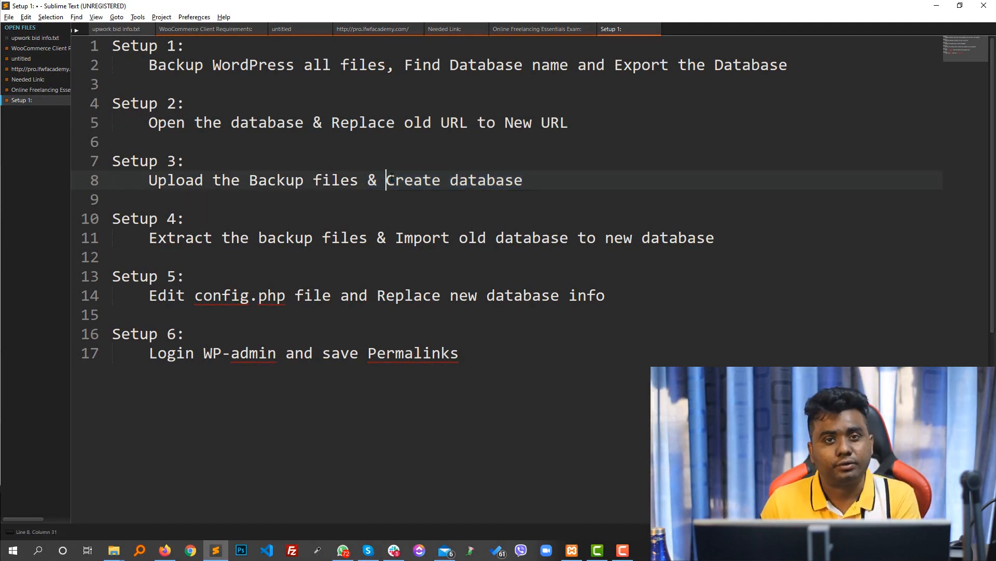
# Switch to Firefox and log in to the bookmarked hosting cPanel in a new tab with the prefilled credentials.
pyautogui.click(165, 551)
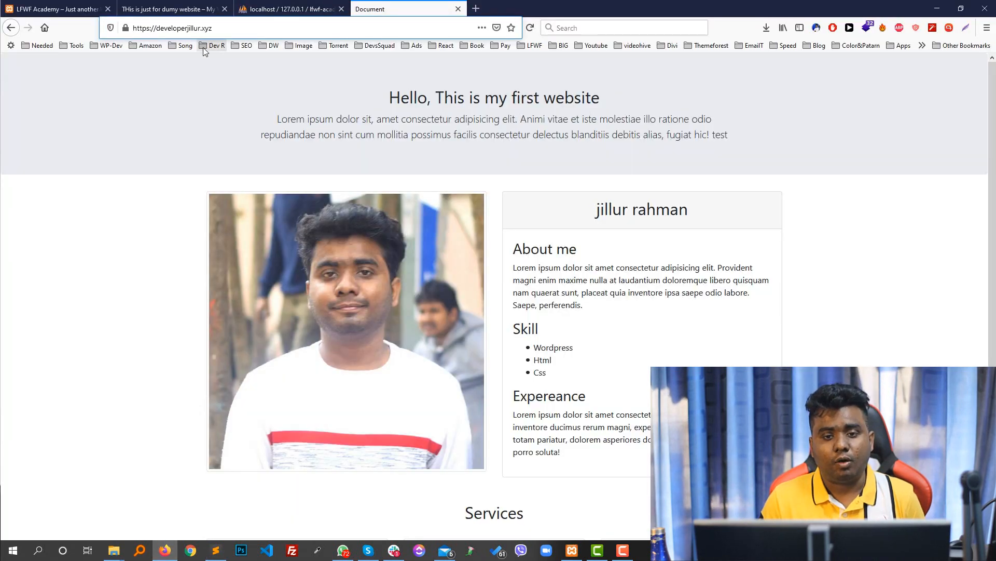
pyautogui.click(476, 9)
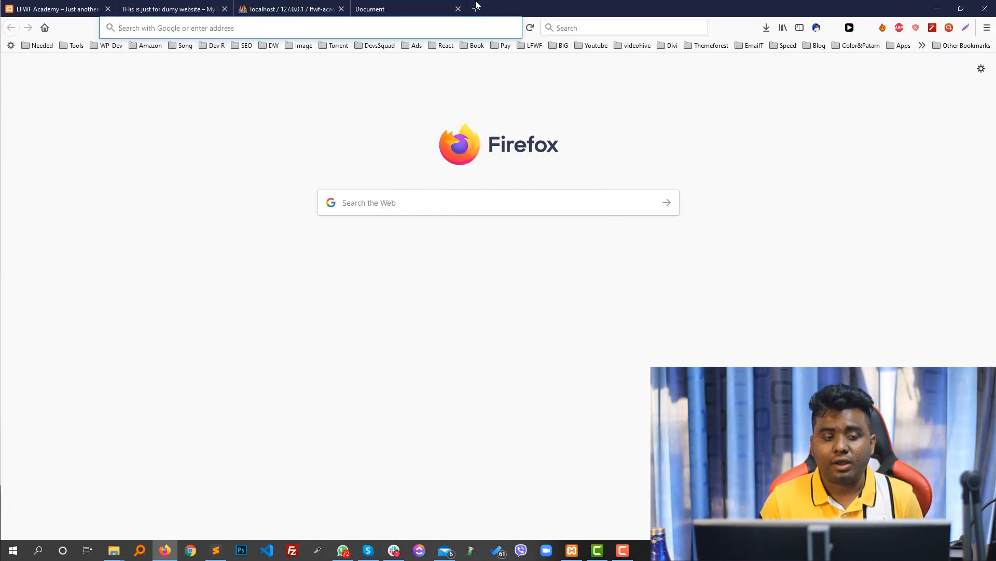
pyautogui.click(66, 50)
pyautogui.click(106, 283)
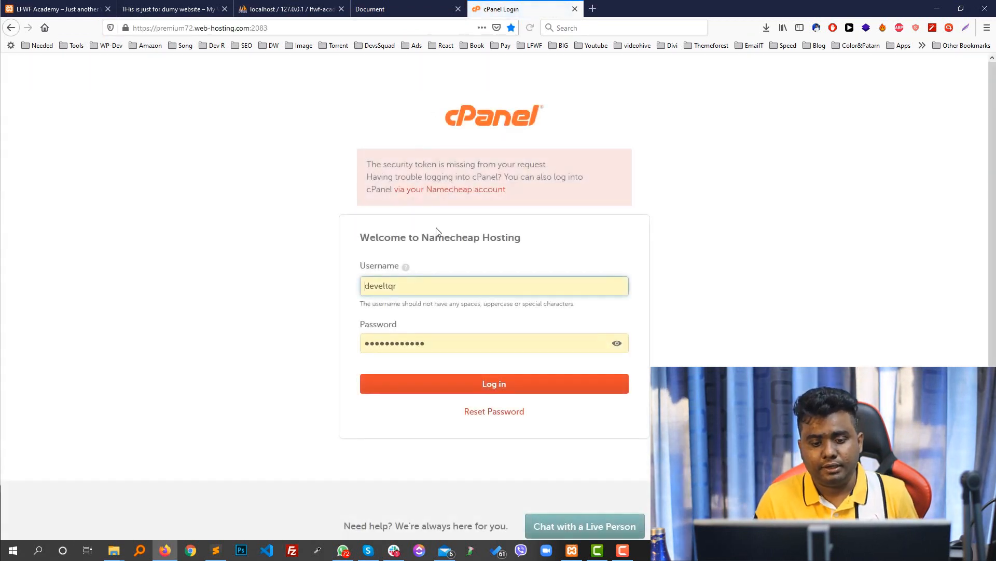
pyautogui.click(461, 385)
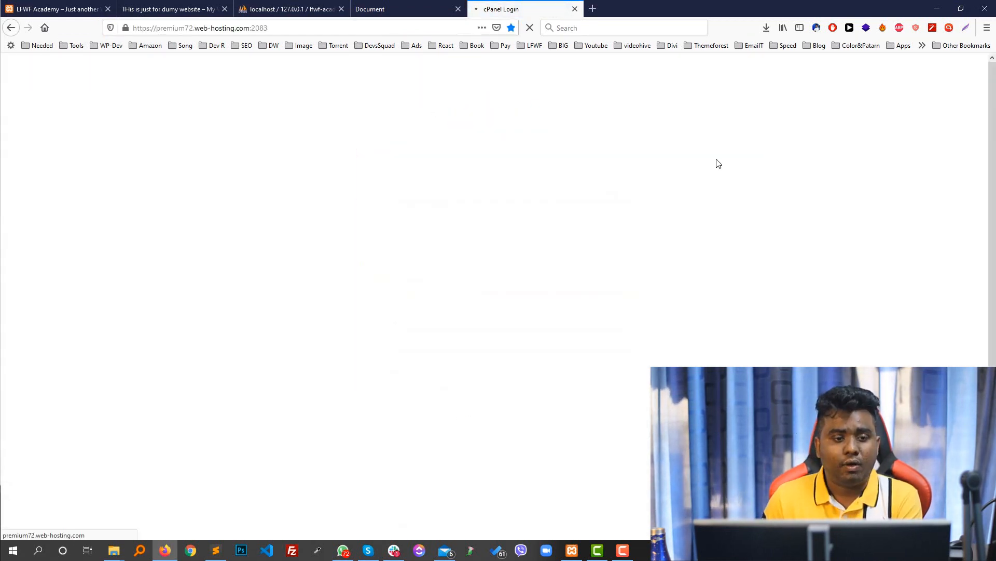
pyautogui.scroll(-4, 155, 251)
pyautogui.scroll(4, 159, 258)
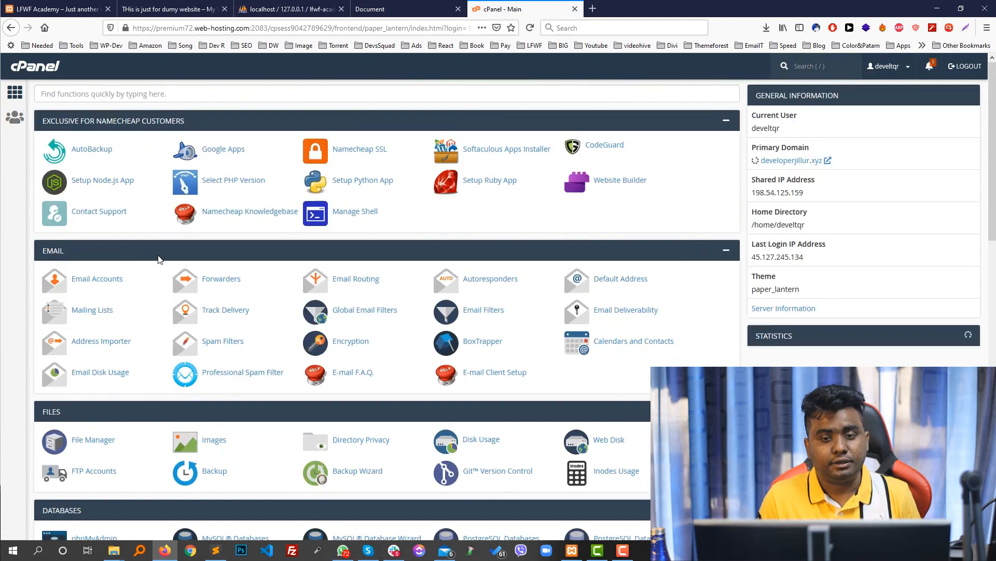
pyautogui.scroll(-2, 100, 339)
pyautogui.scroll(2, 127, 270)
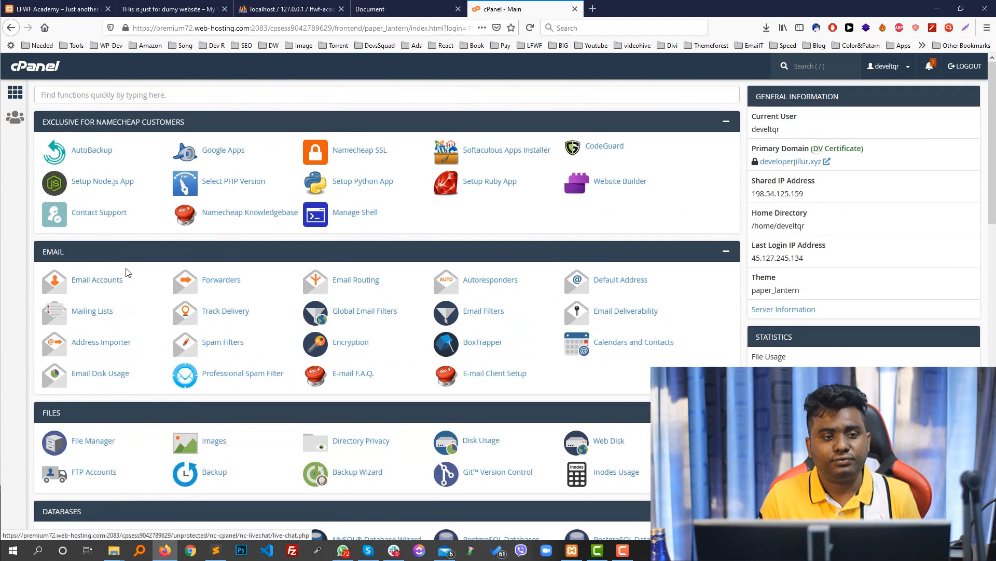
# Switch to File Explorer and locate the wp-admin.zip backup in the local XAMPP htdocs lfwf folder.
pyautogui.click(57, 9)
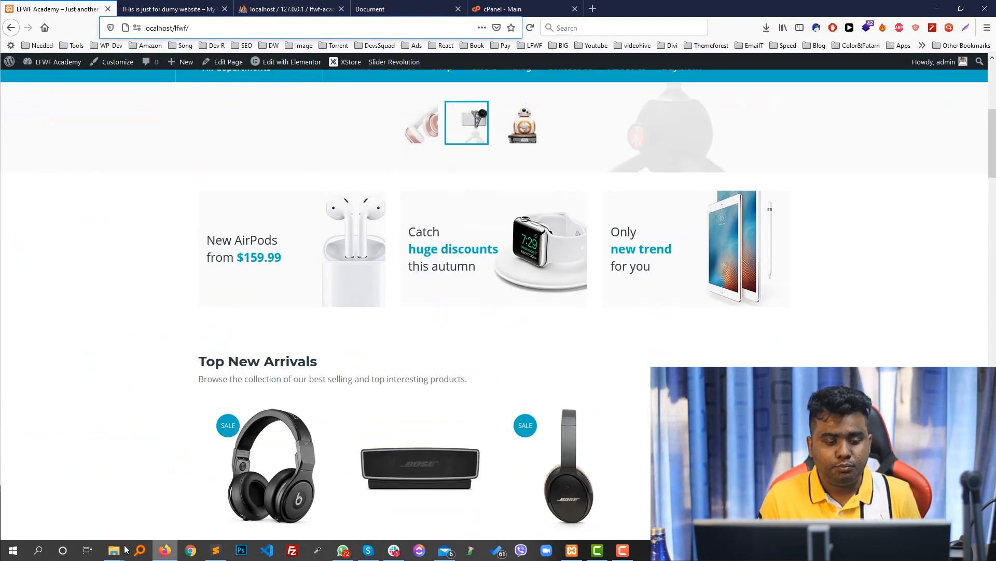
pyautogui.moveTo(115, 551)
pyautogui.click(54, 498)
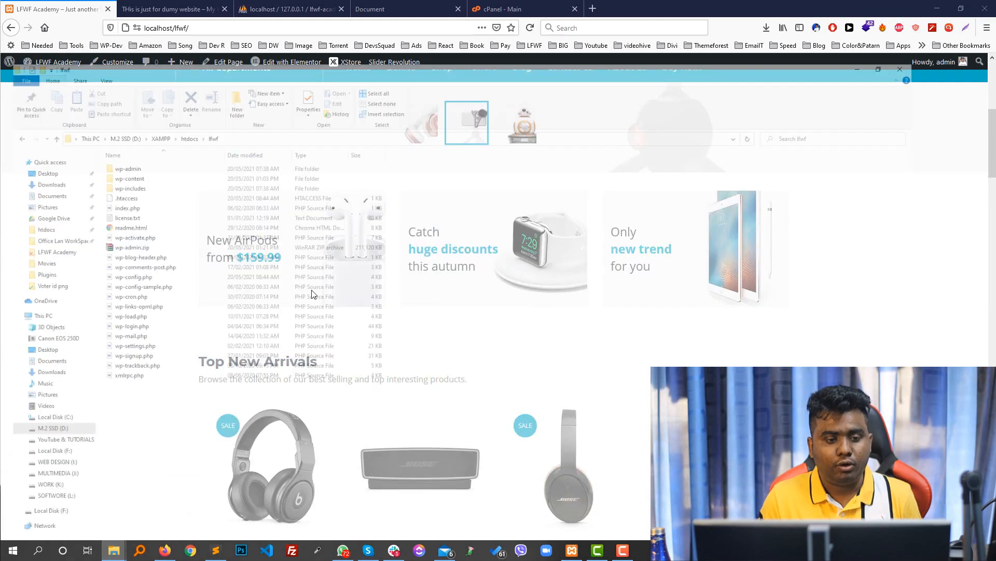
pyautogui.click(149, 205)
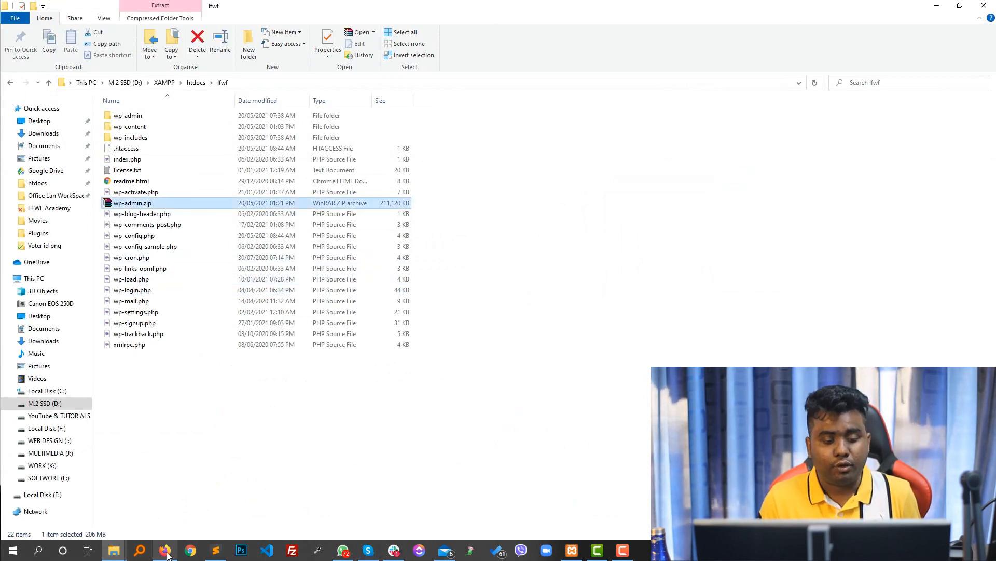
# Return to cPanel in Firefox, search its functions for "file" and open File Manager.
pyautogui.moveTo(171, 555)
pyautogui.click(192, 498)
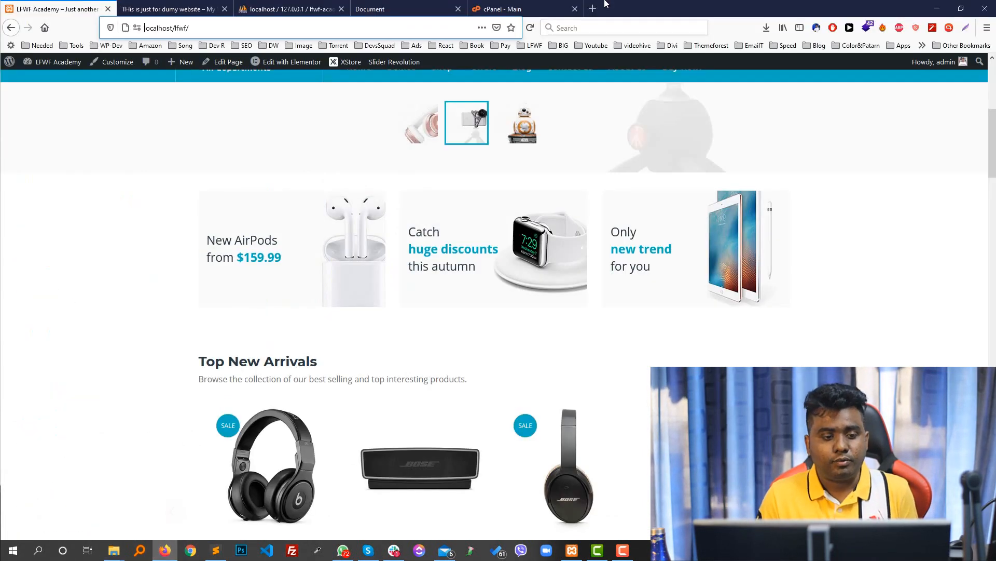
pyautogui.click(519, 9)
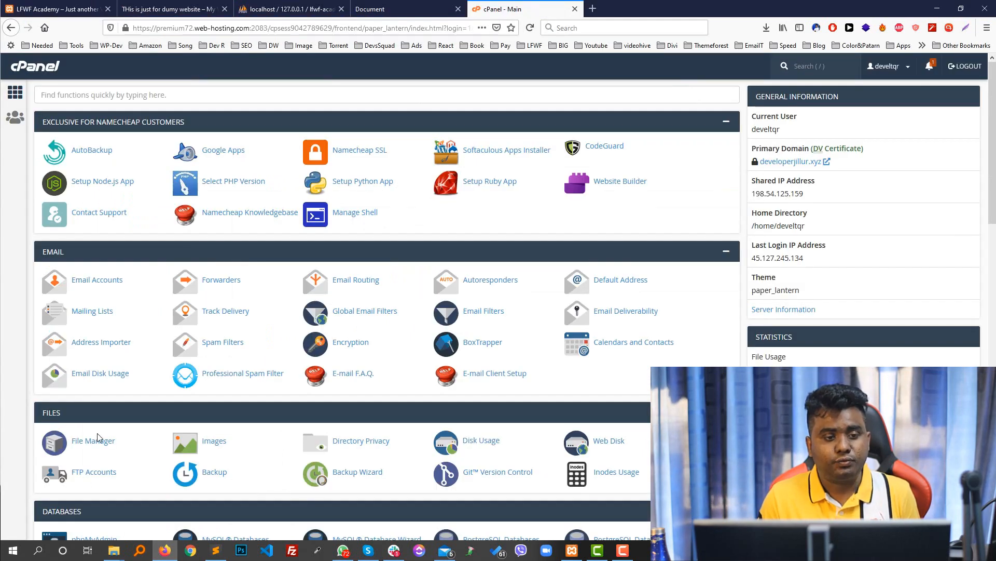
pyautogui.click(132, 96)
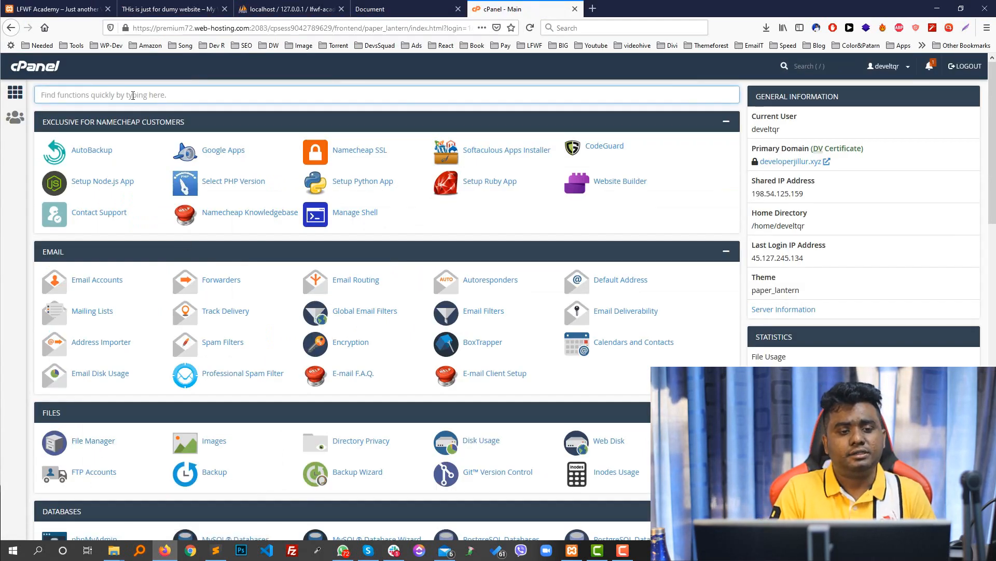
pyautogui.write('file')
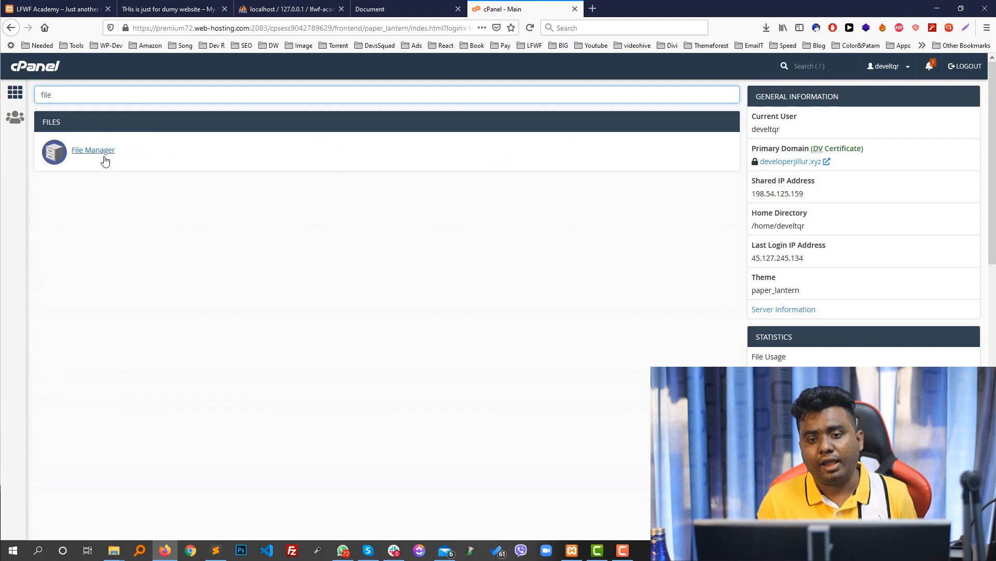
pyautogui.click(105, 161)
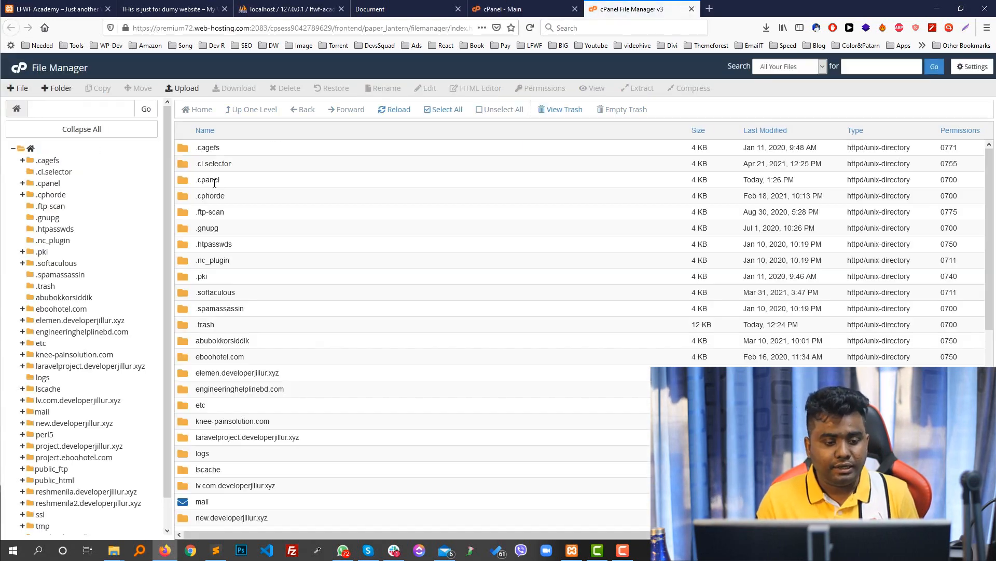
# Open the public_html folder in File Manager and select wp-backup.zip.
pyautogui.scroll(-1, 104, 441)
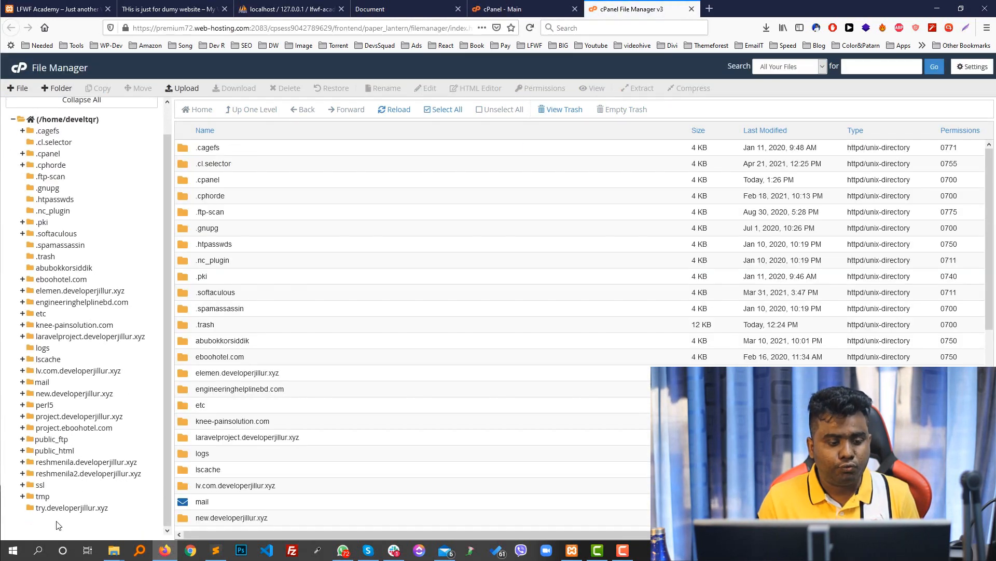
pyautogui.click(53, 451)
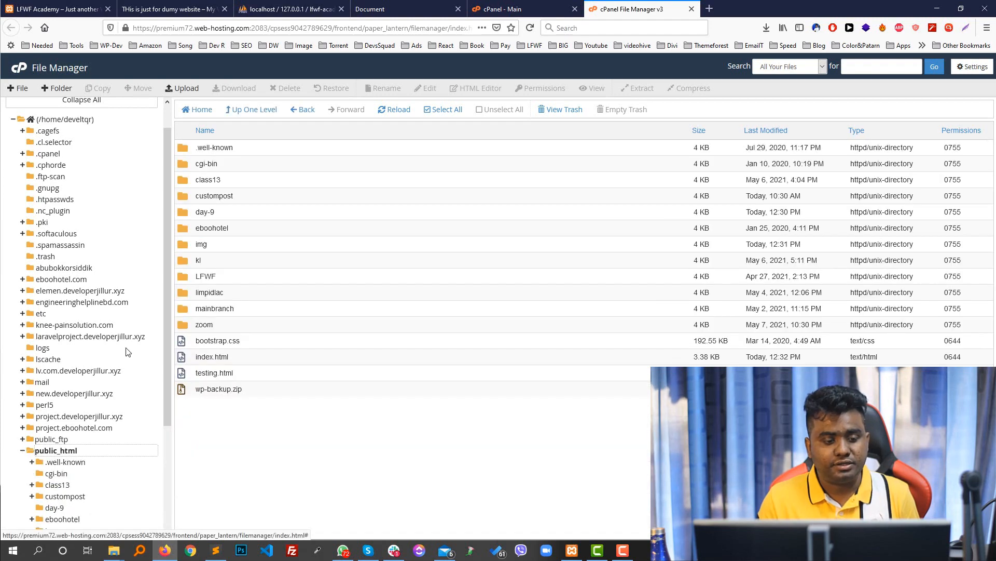
pyautogui.click(22, 450)
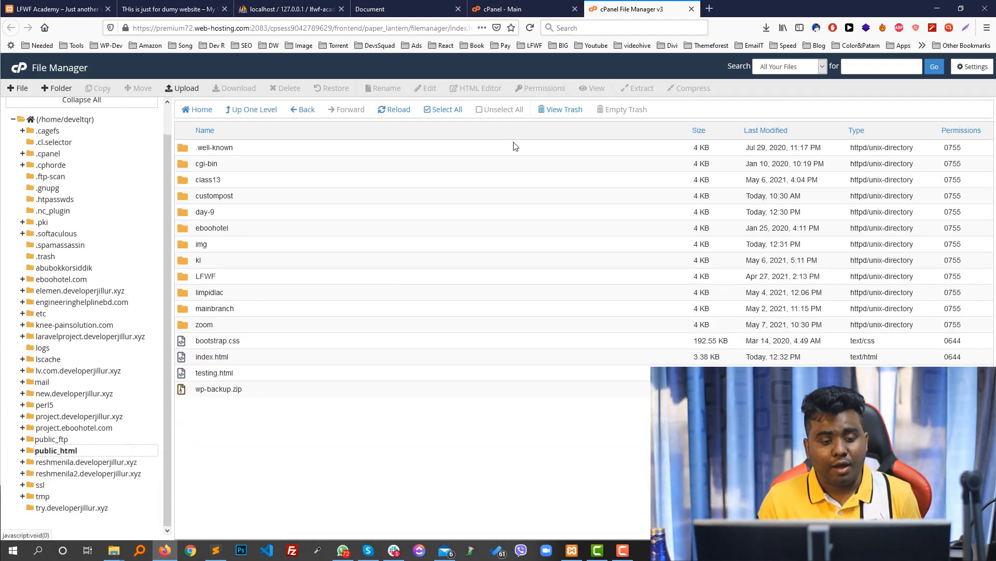
pyautogui.click(192, 389)
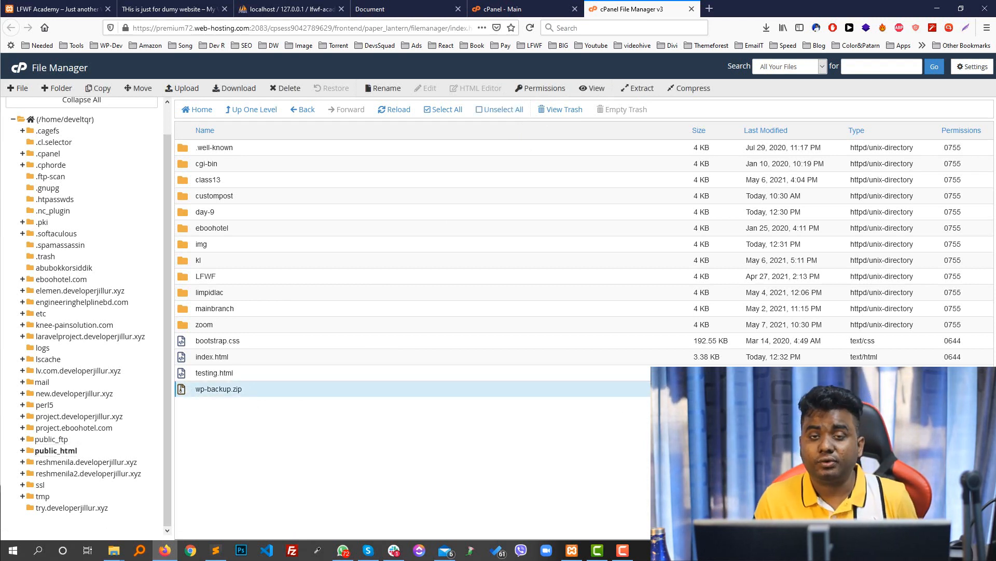
# Browse the public_html and project.eboohotel.com folders in File Manager and check the live developerjillur.xyz page.
pyautogui.click(190, 391)
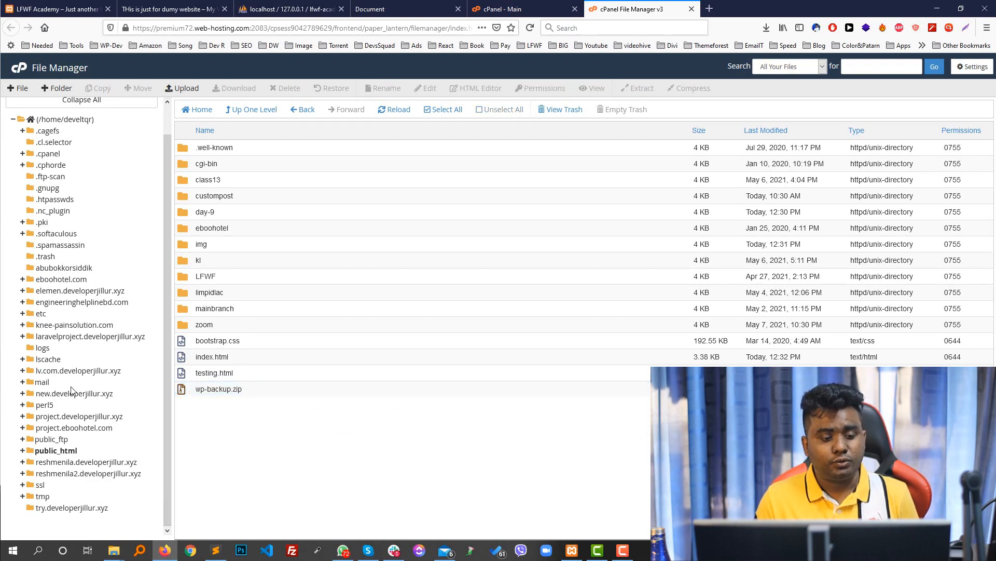
pyautogui.click(52, 451)
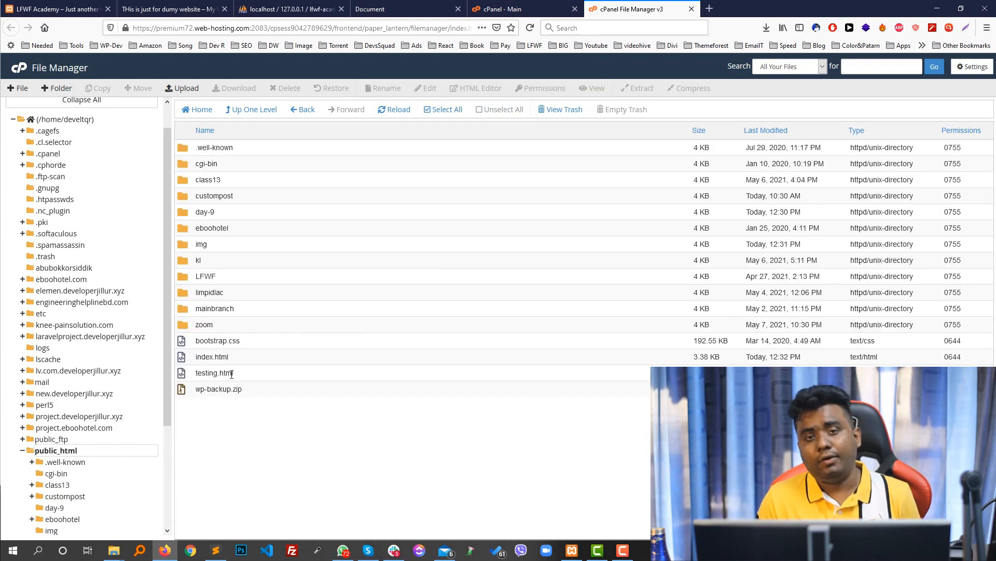
pyautogui.click(196, 388)
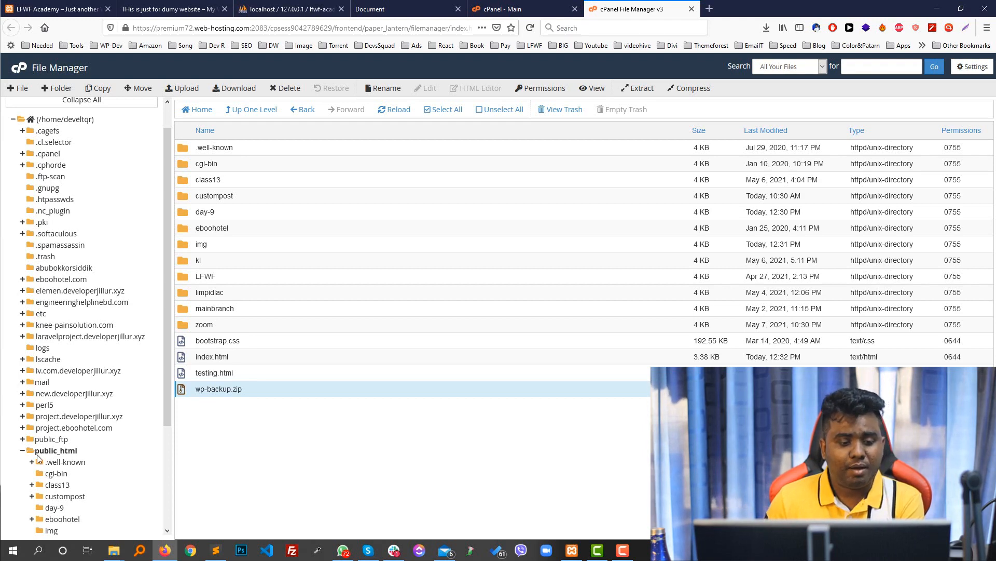
pyautogui.click(54, 451)
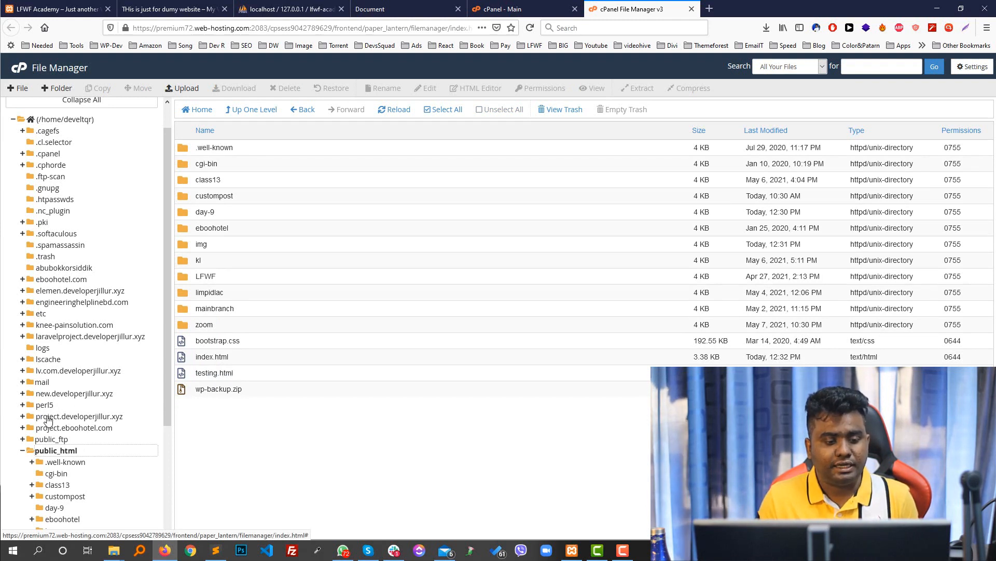
pyautogui.click(68, 433)
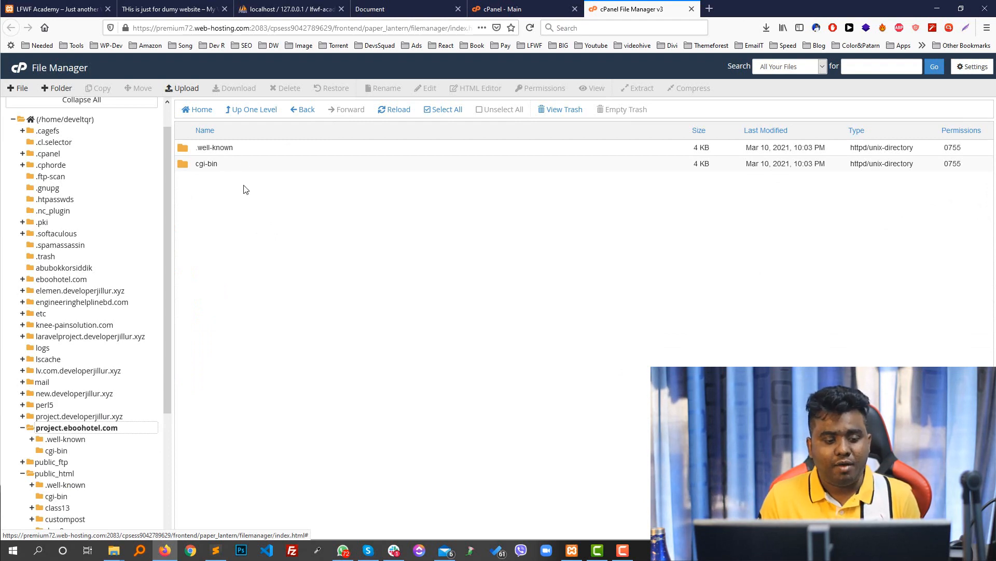
pyautogui.scroll(-5, 59, 472)
pyautogui.click(444, 4)
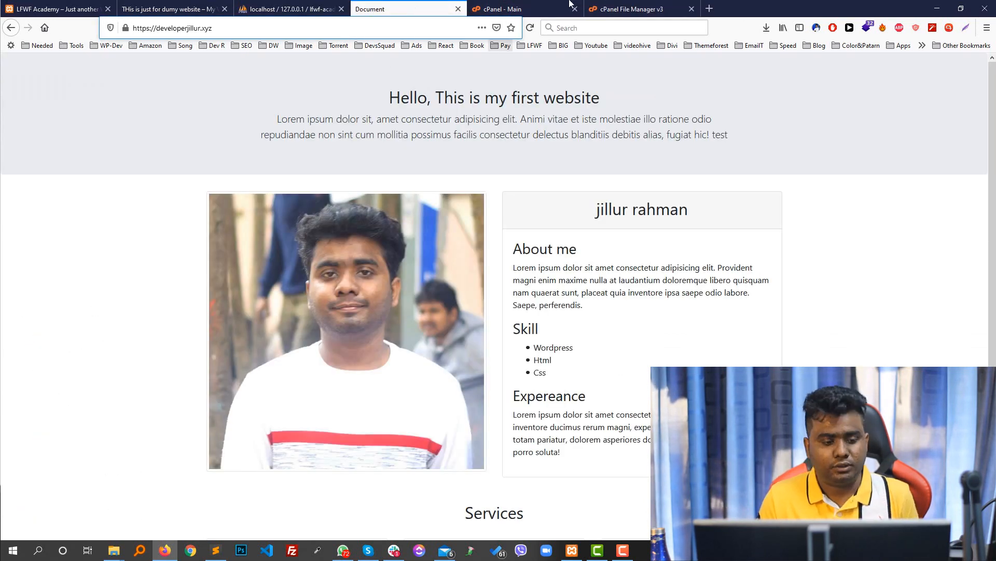
pyautogui.click(638, 9)
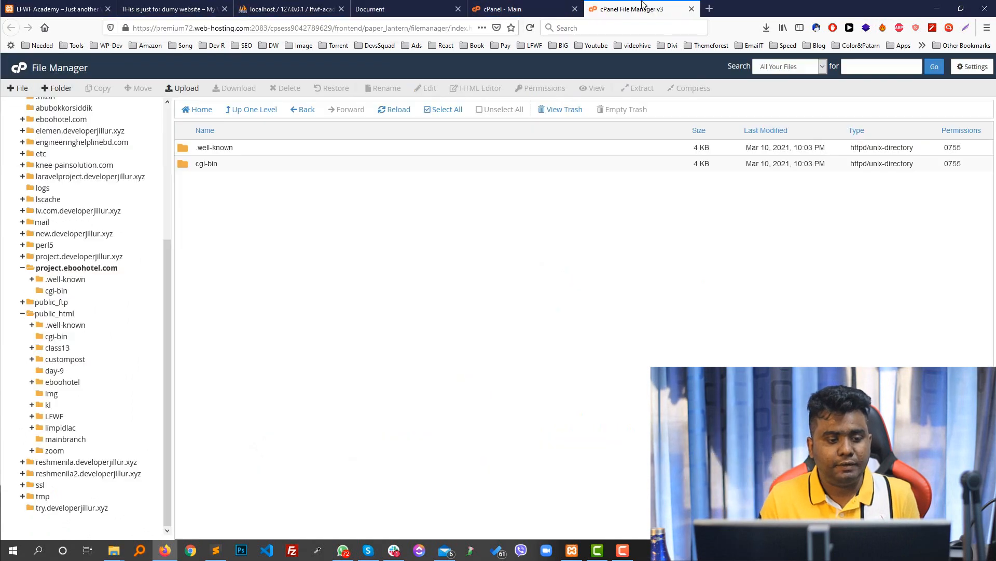
# In public_html, move bootstrap.css, index.html and testing.html into the day-9 folder.
pyautogui.click(61, 316)
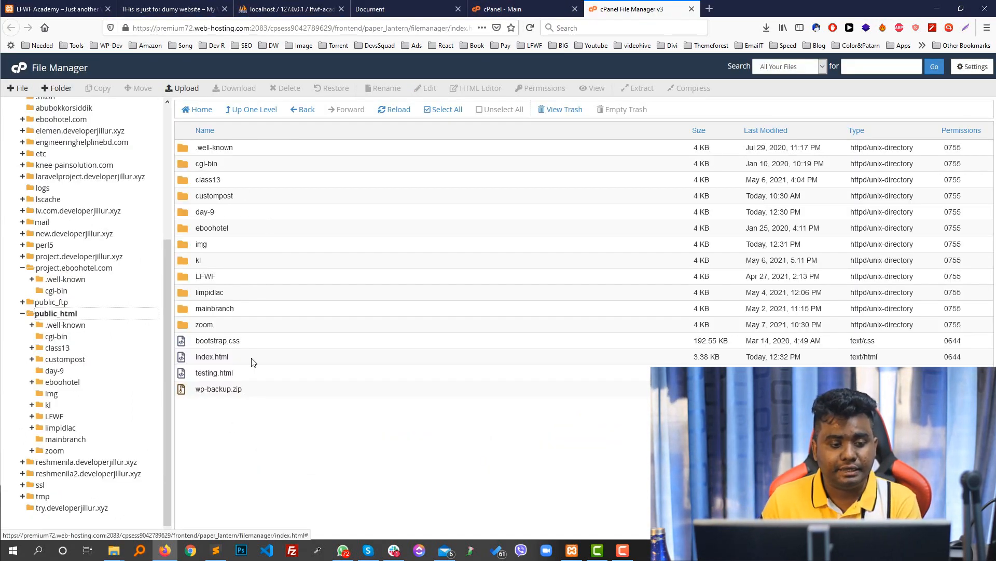
pyautogui.click(49, 314)
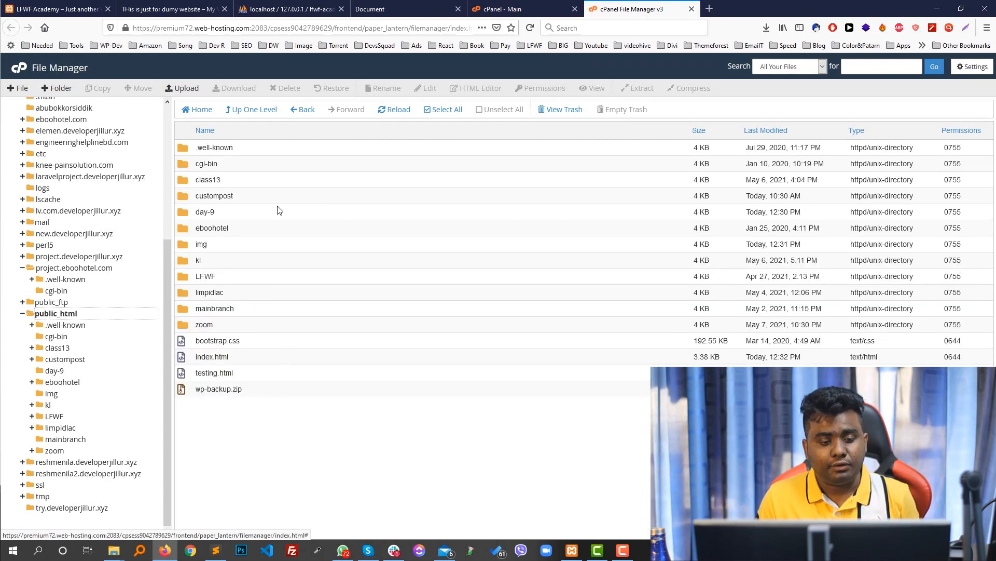
pyautogui.click(203, 389)
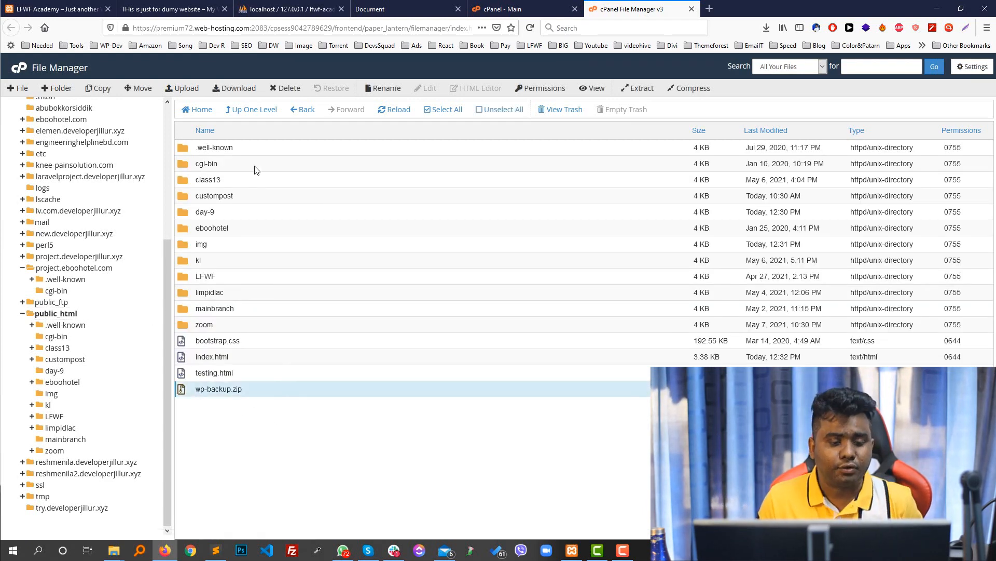
pyautogui.click(190, 372)
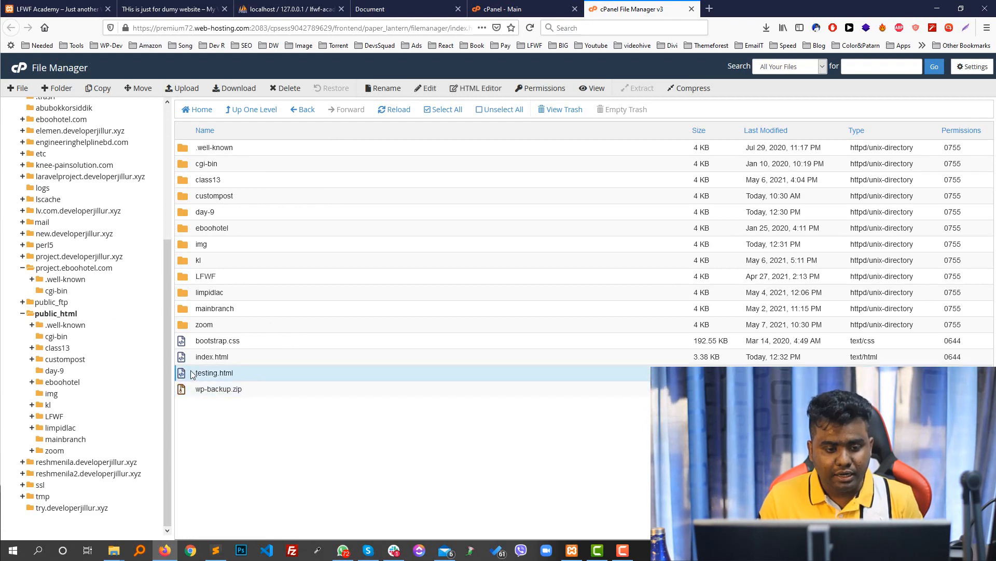
pyautogui.keyDown('ctrl'); pyautogui.click(182, 354); pyautogui.keyUp('ctrl')
pyautogui.keyDown('ctrl'); pyautogui.click(184, 344); pyautogui.keyUp('ctrl')
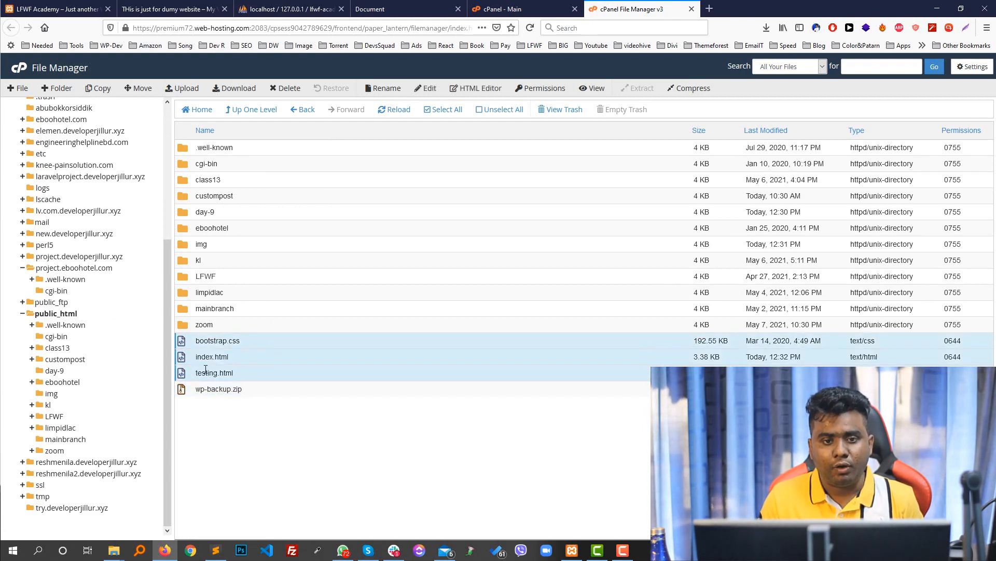
pyautogui.click(405, 9)
pyautogui.scroll(-5, 254, 136)
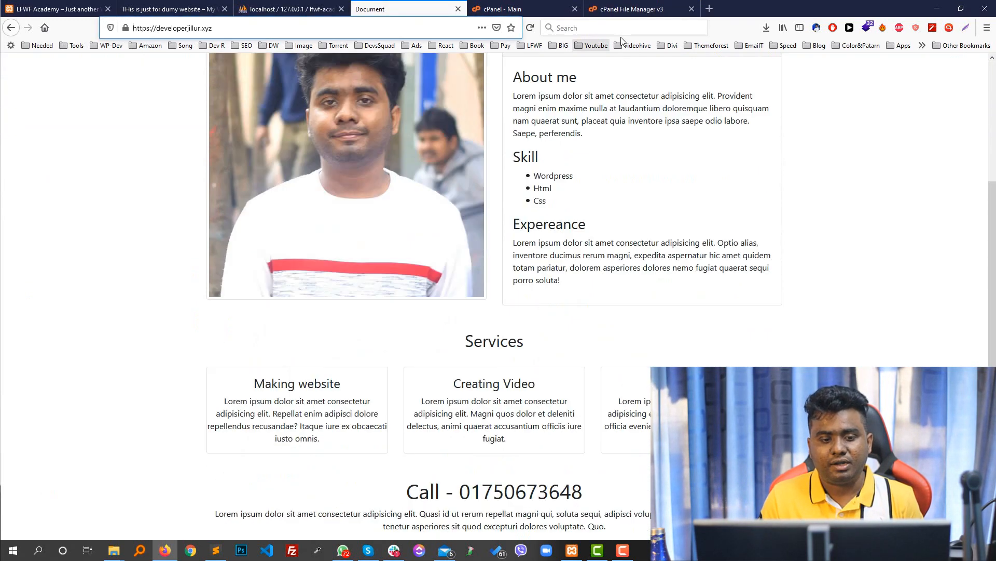
pyautogui.click(628, 8)
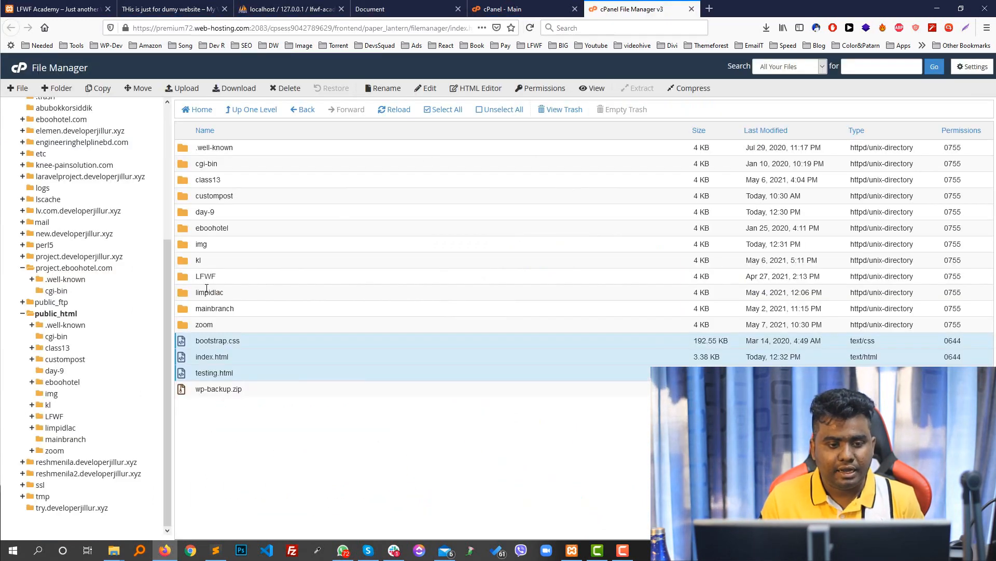
pyautogui.moveTo(209, 342); pyautogui.dragTo(214, 212)
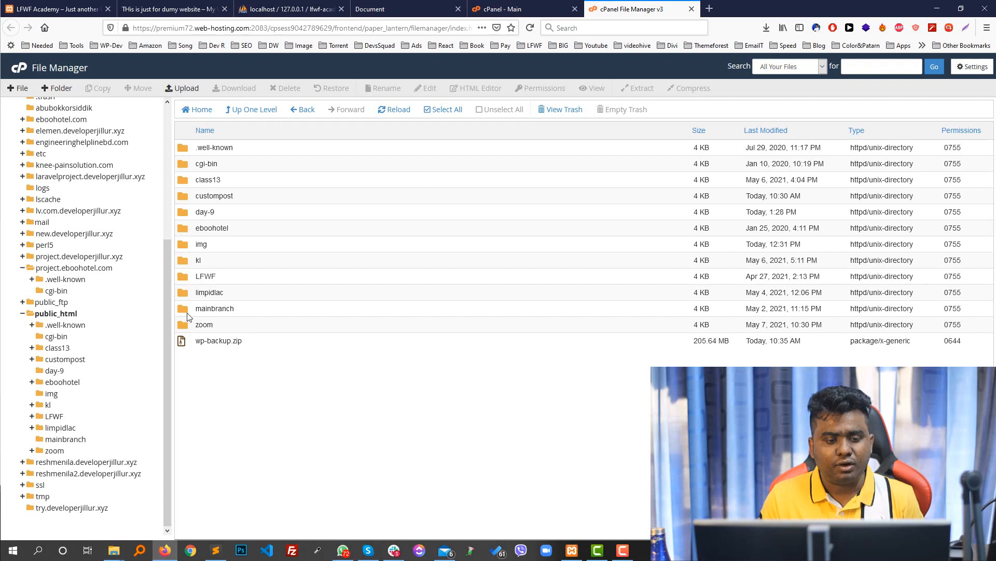
# Reload the live developerjillur.xyz site and compare its directory index with the folders in public_html.
pyautogui.click(199, 262)
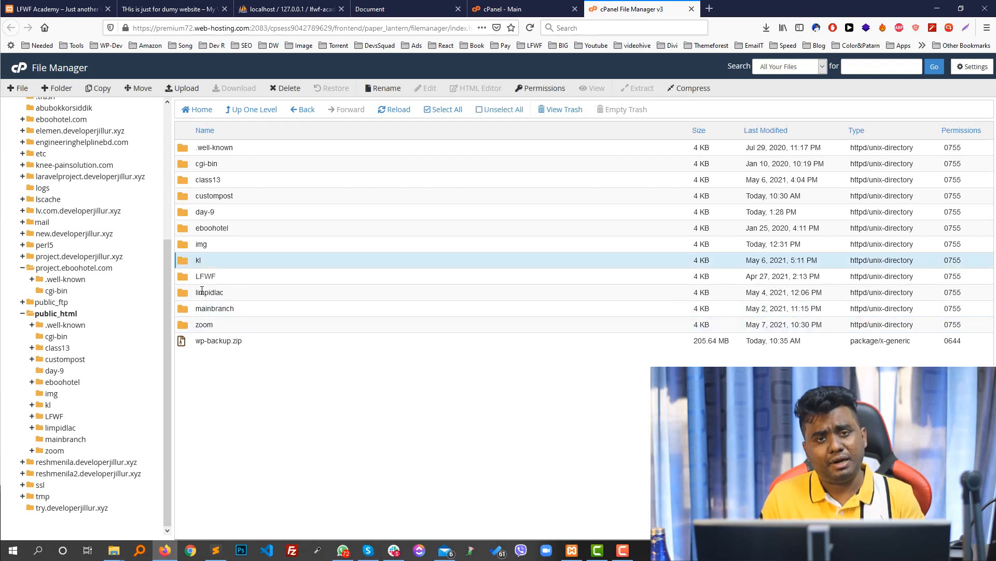
pyautogui.click(207, 209)
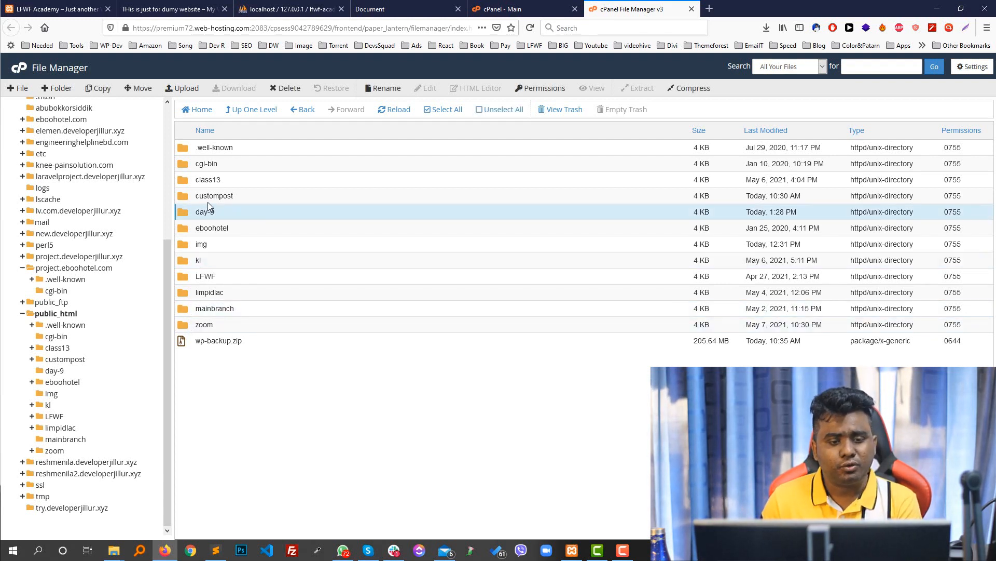
pyautogui.click(206, 196)
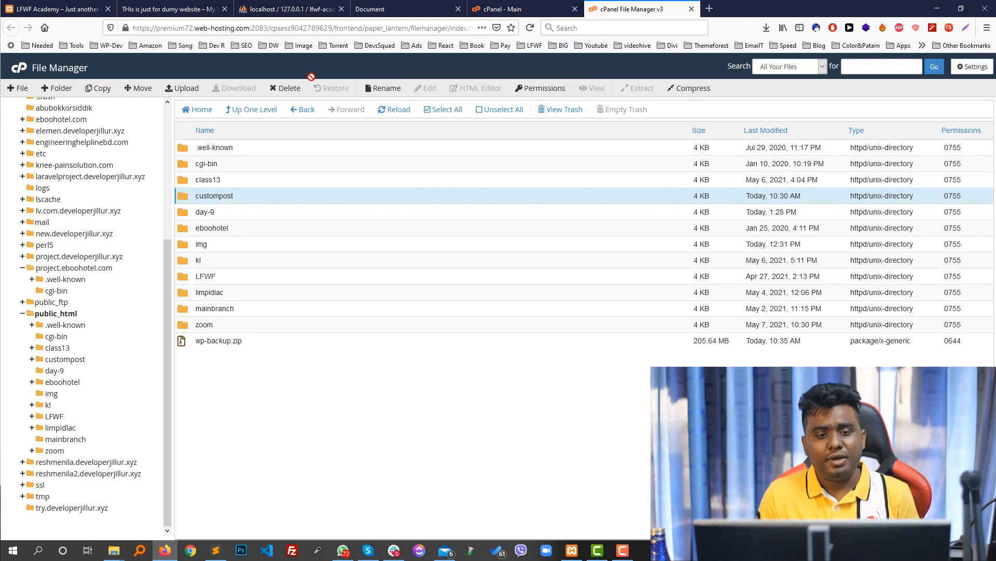
pyautogui.click(405, 9)
pyautogui.press('F5')
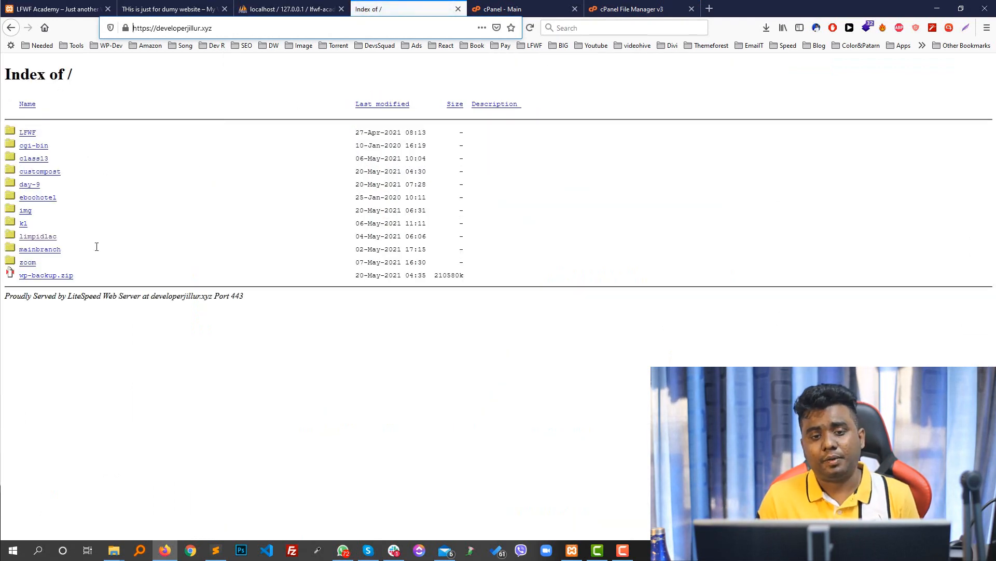
pyautogui.hotkey('ctrl', 'Tab')
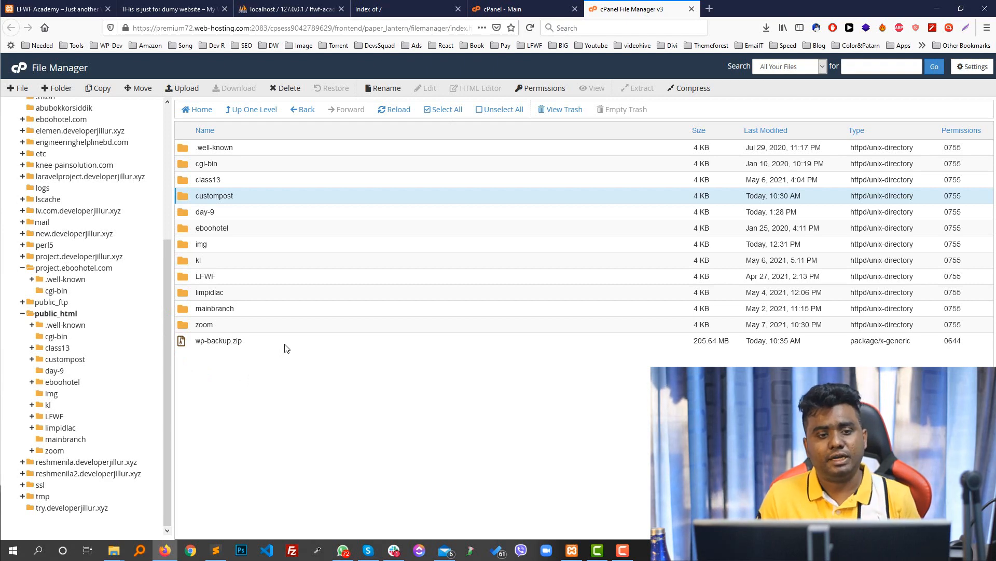
pyautogui.hotkey('ctrl', 'Tab')
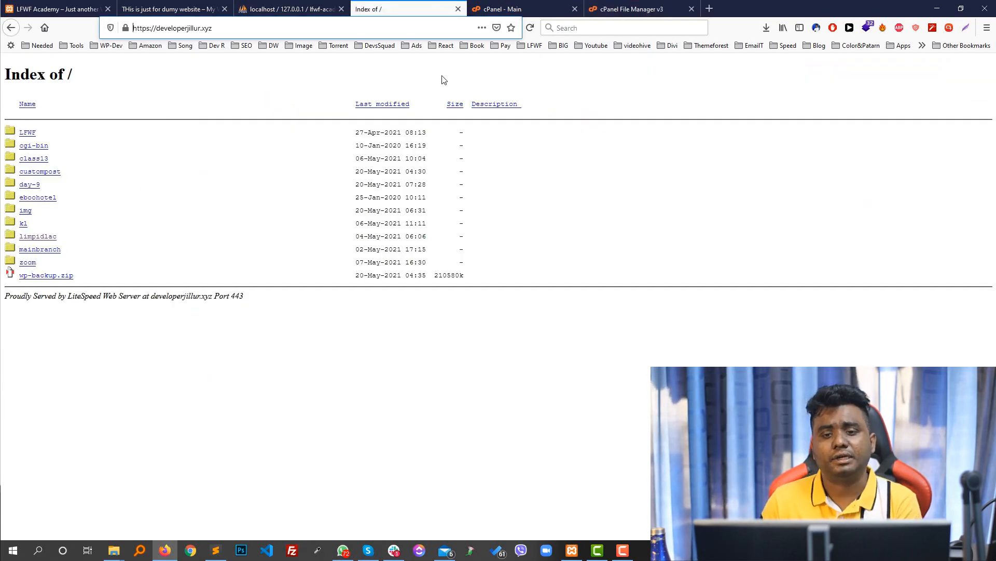
pyautogui.click(643, 5)
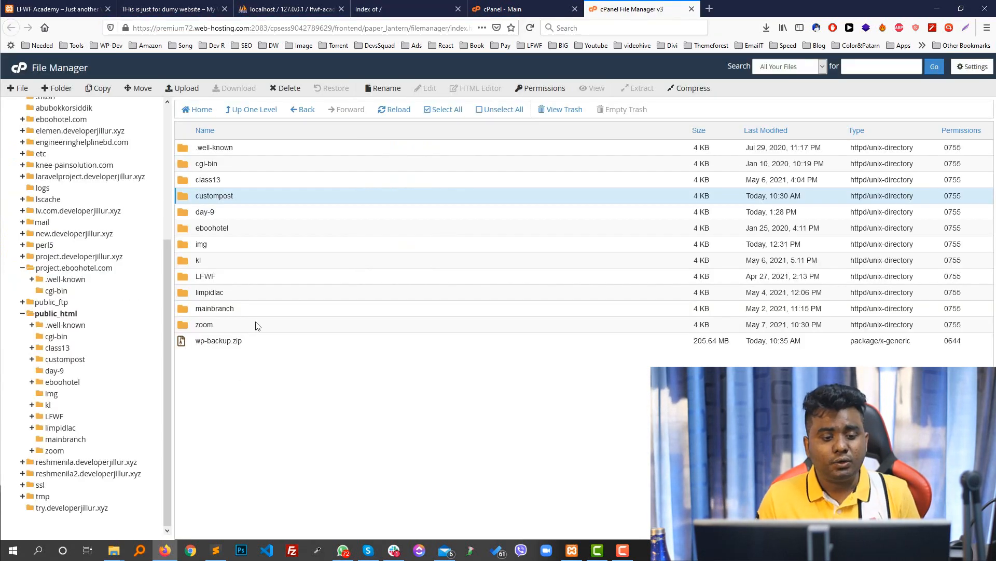
# Switch to Sublime Text and review the "Upload the Backup files" part of Setup 3 in the migration notes.
pyautogui.click(215, 550)
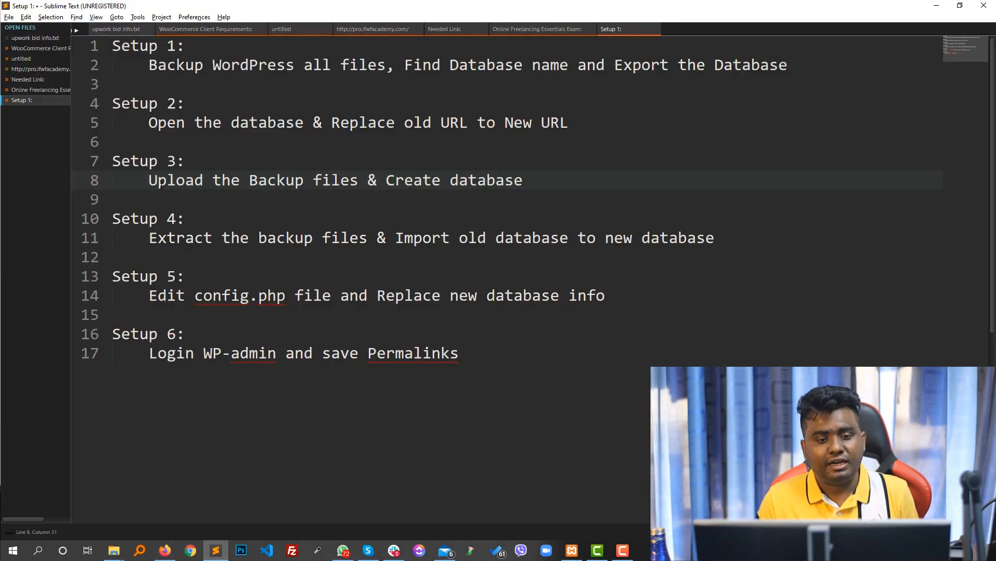
pyautogui.moveTo(149, 180); pyautogui.dragTo(356, 183)
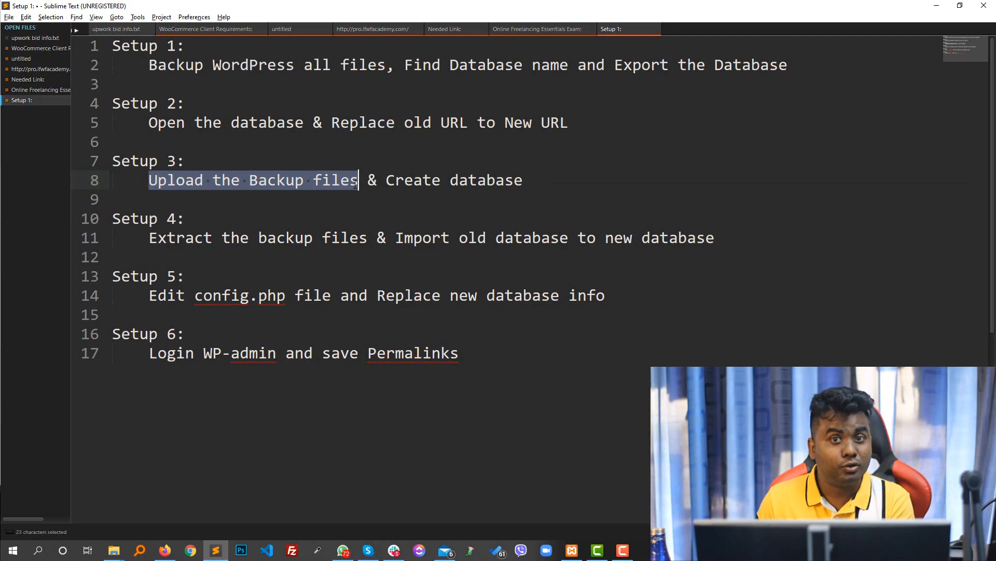
pyautogui.click(219, 556)
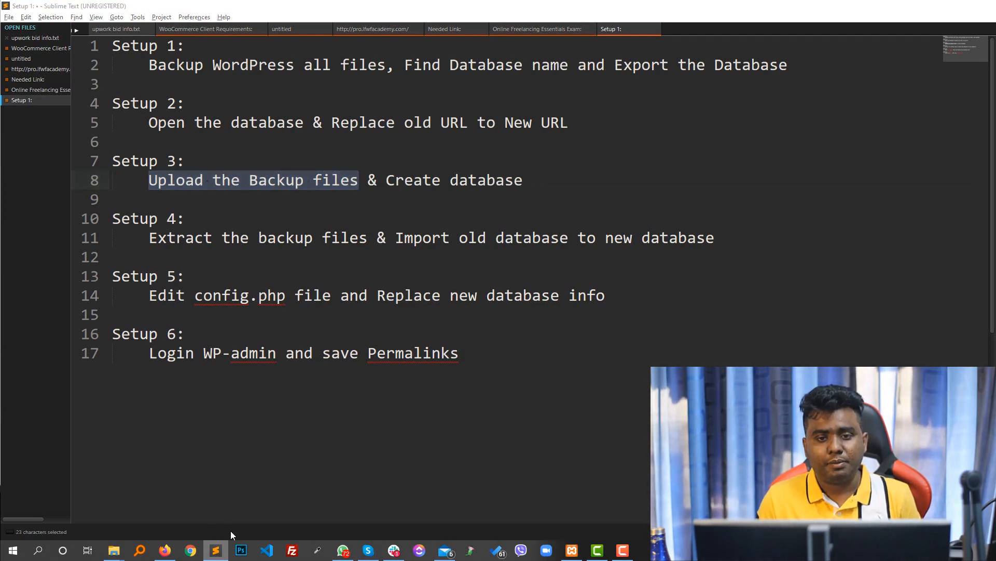
# In Firefox, open File Manager's upload page for public_html, try adding the backup from the local lfwf folder, and close the page.
pyautogui.click(386, 3)
pyautogui.click(489, 3)
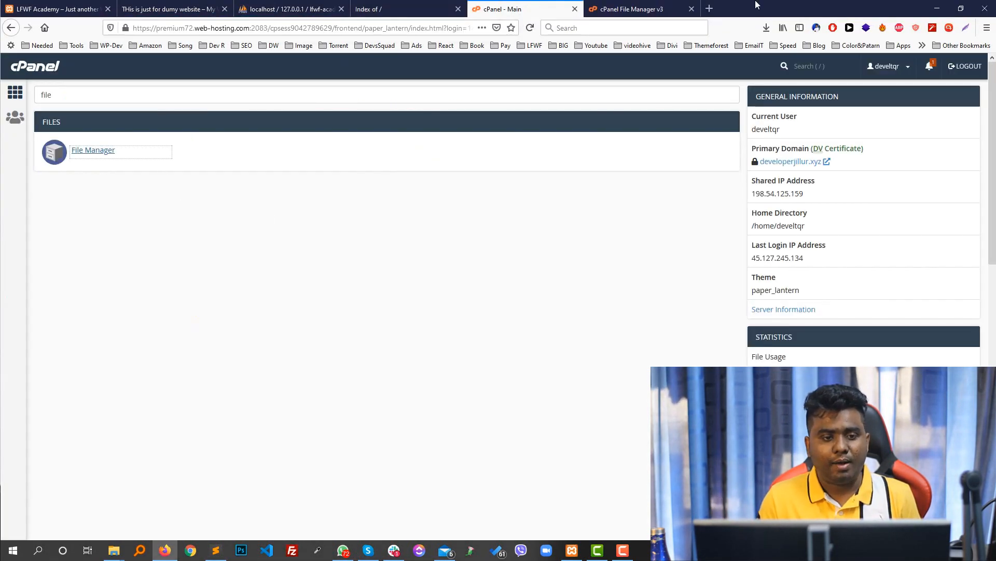
pyautogui.click(637, 6)
pyautogui.click(184, 88)
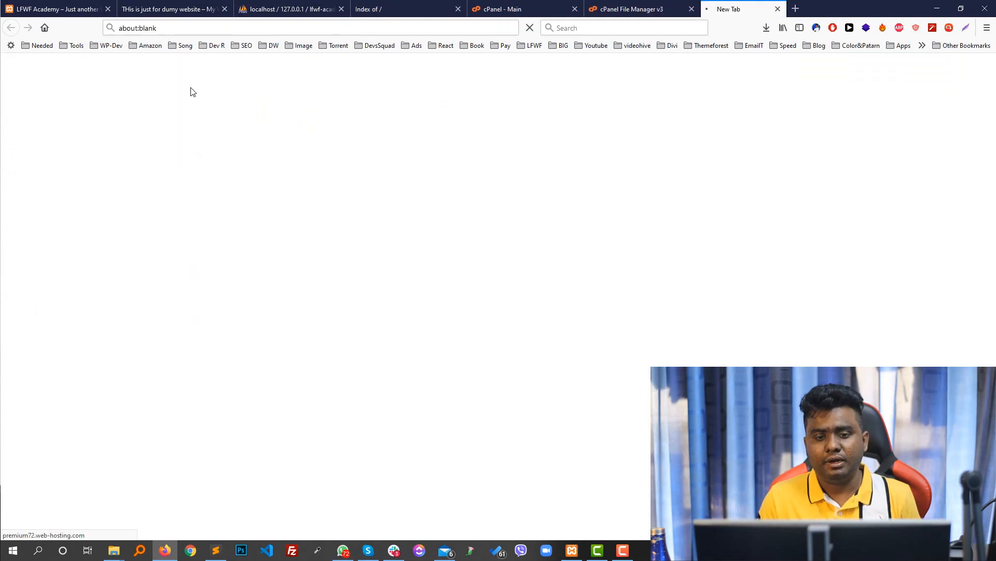
pyautogui.moveTo(114, 550)
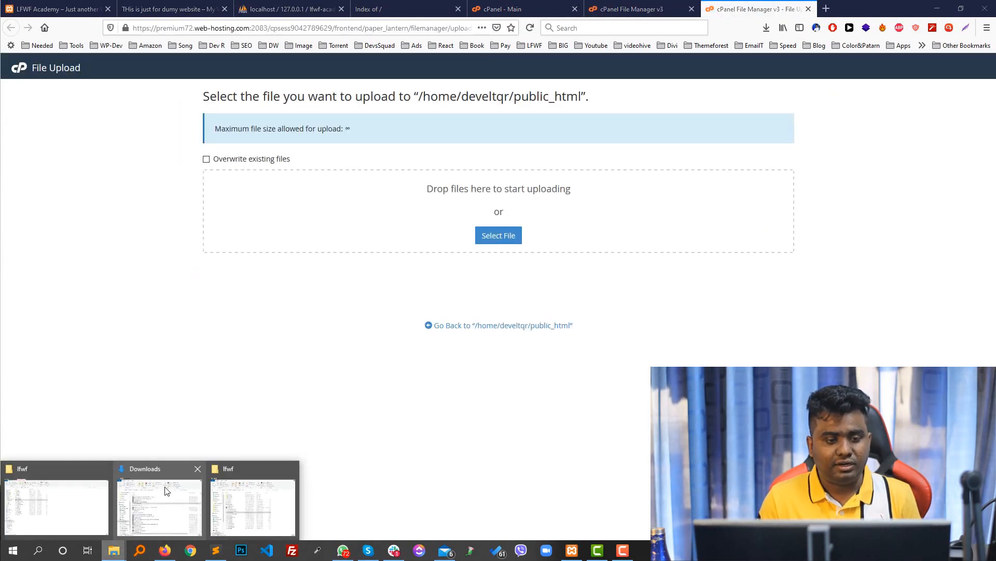
pyautogui.click(58, 506)
pyautogui.moveTo(137, 203); pyautogui.dragTo(558, 233)
pyautogui.moveTo(558, 233); pyautogui.dragTo(558, 233)
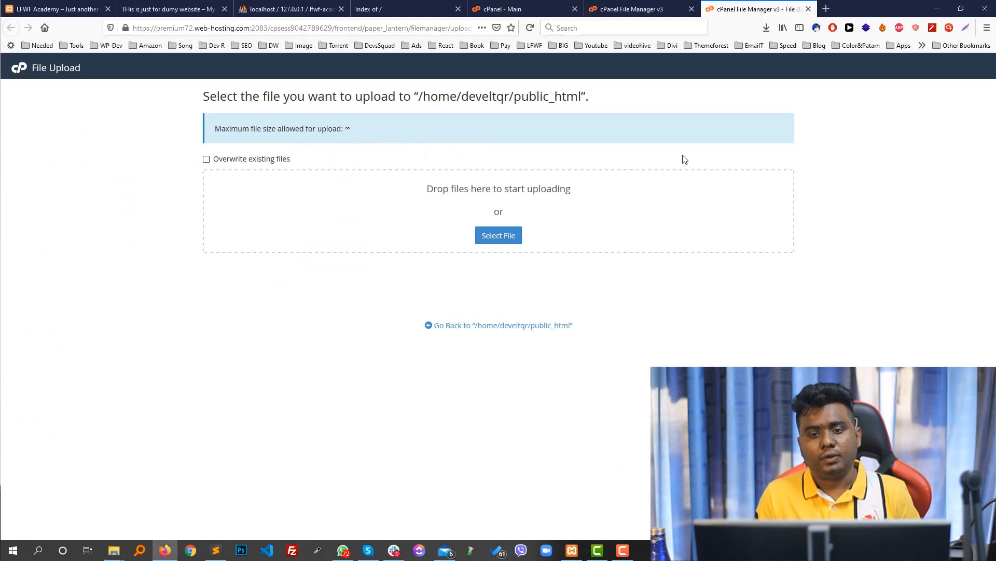
pyautogui.middleClick(752, 4)
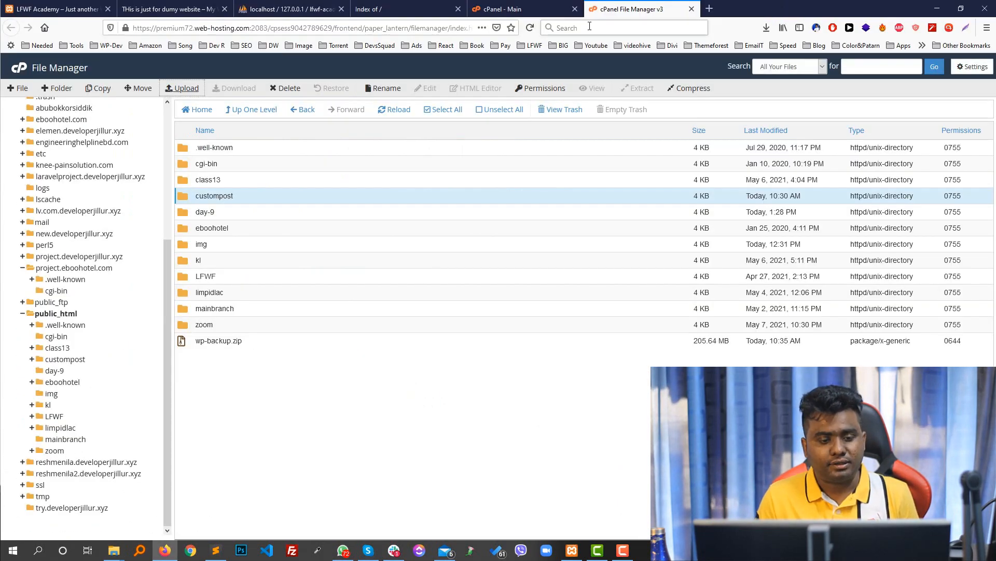
# Select wp-backup.zip in public_html and switch to Sublime Text to review the "Create database" part of Setup 3.
pyautogui.click(184, 344)
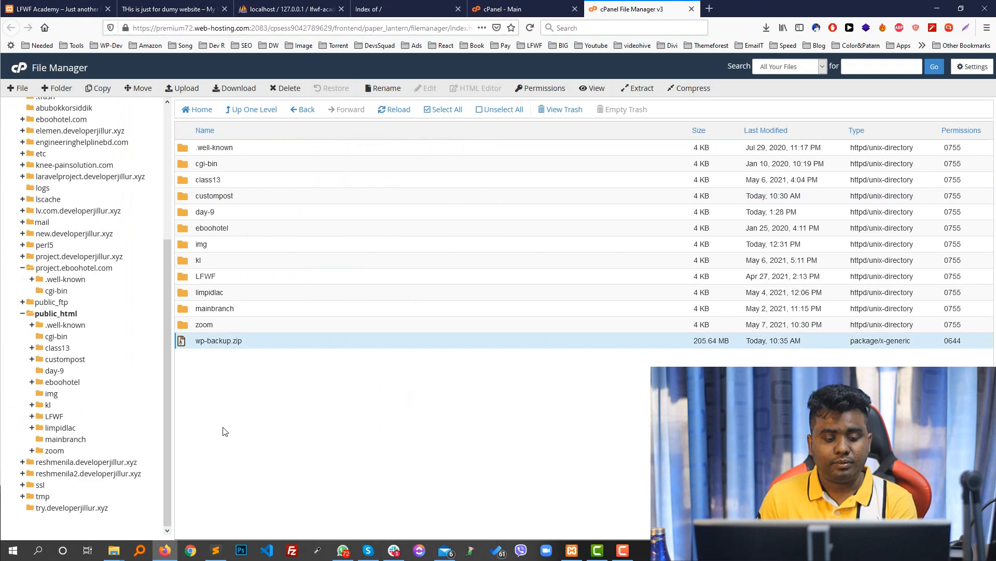
pyautogui.click(215, 550)
pyautogui.moveTo(394, 179); pyautogui.dragTo(650, 178)
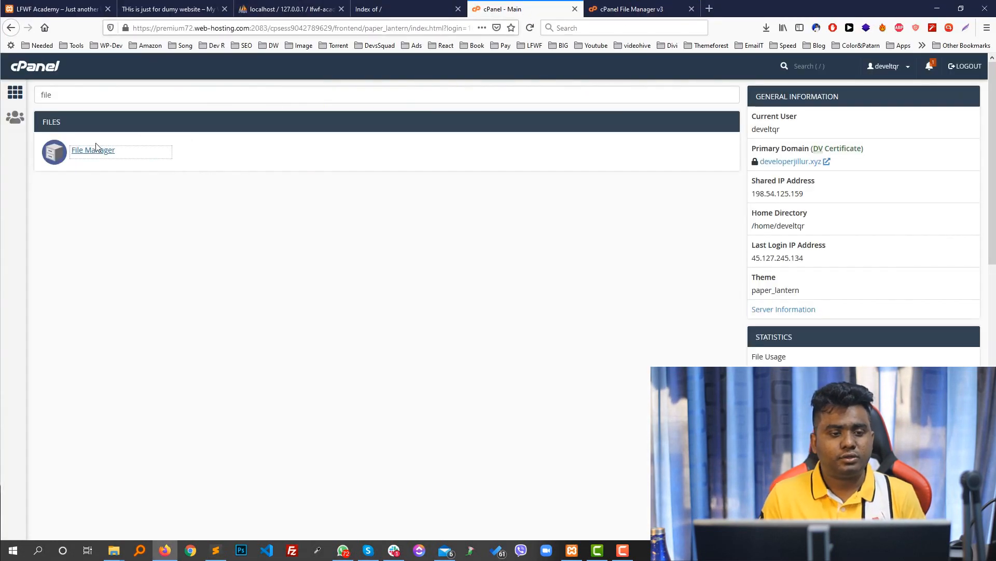
# Search the cPanel functions for "data", open the MySQL Database Wizard, and return to File Manager.
pyautogui.doubleClick(74, 103)
pyautogui.write('data')
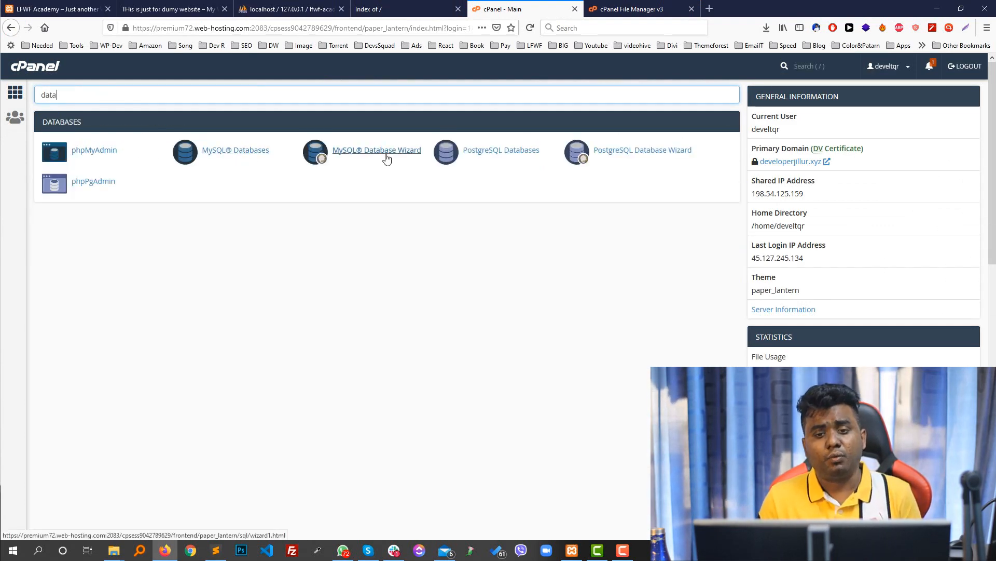
pyautogui.click(404, 155)
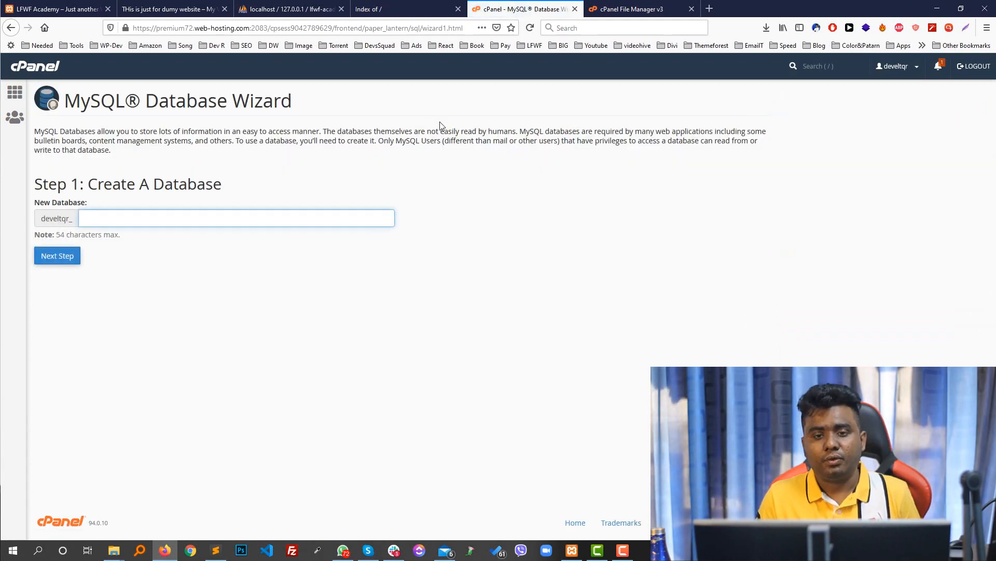
pyautogui.click(631, 9)
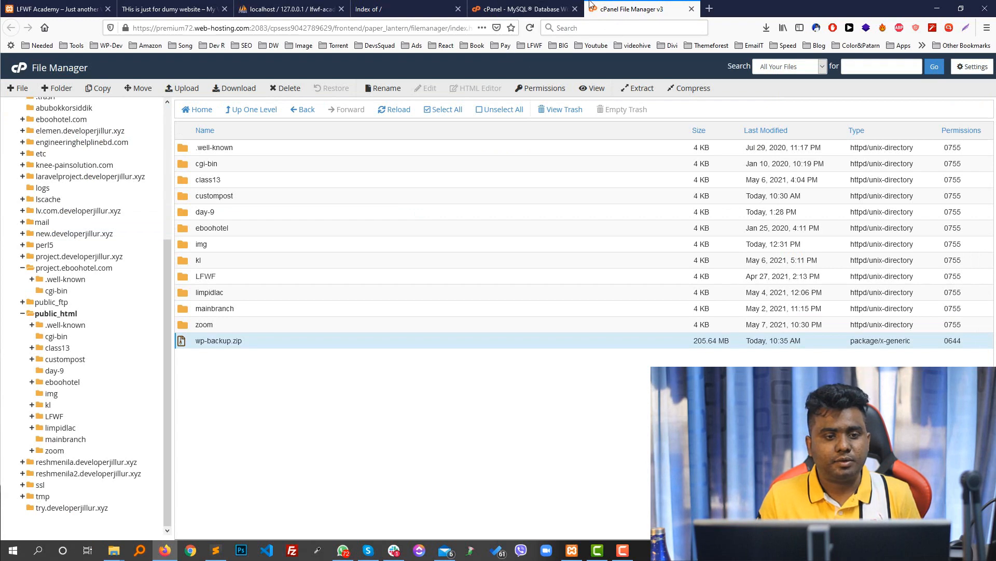
# Return to the MySQL Database Wizard and create a new database named developerjillur.
pyautogui.click(402, 8)
pyautogui.click(194, 28)
pyautogui.click(530, 10)
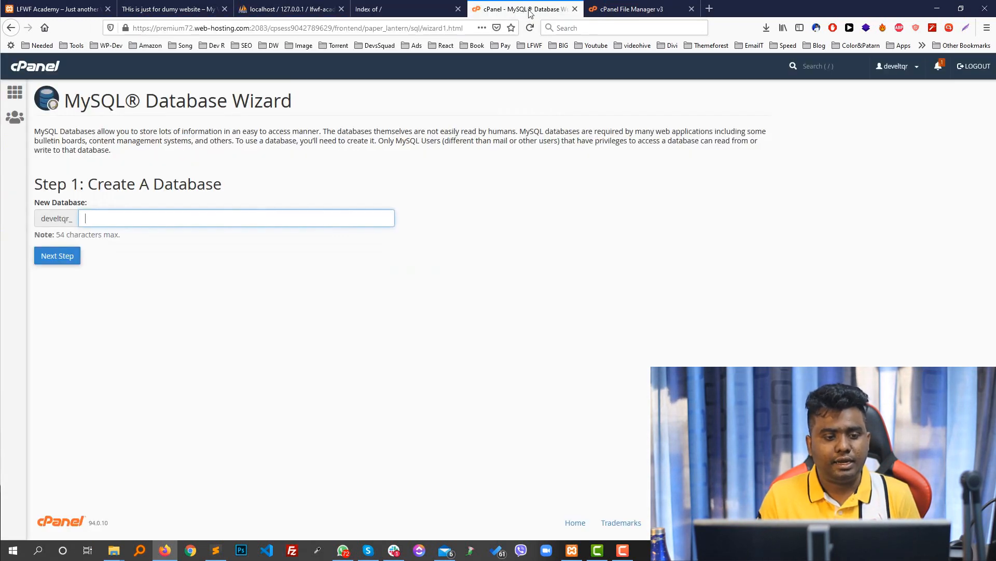
pyautogui.click(103, 214)
pyautogui.click(122, 259)
pyautogui.click(187, 336)
pyautogui.click(78, 257)
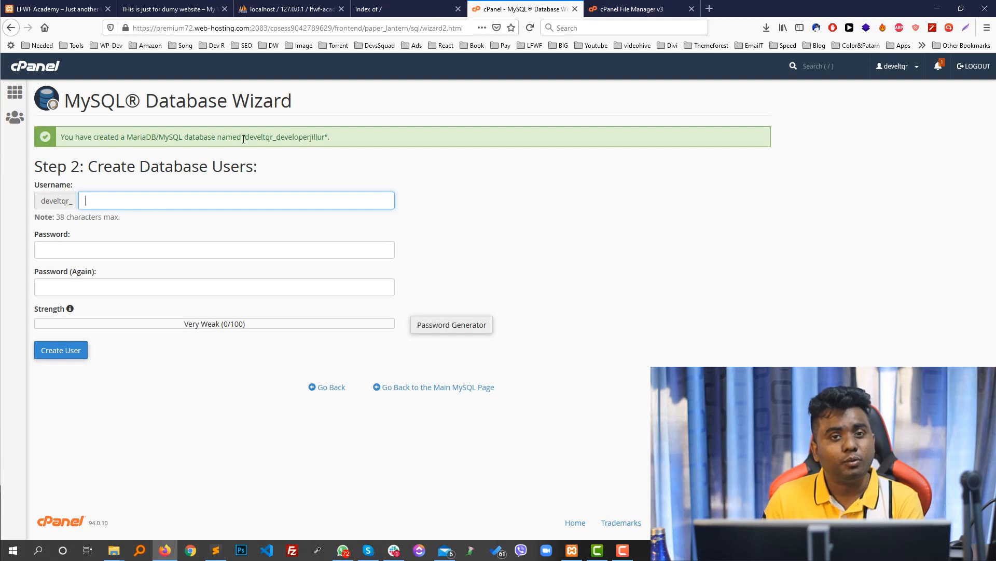
# Create the database user developerjillur with a generated password, keeping a copy of that password in the browser's search box.
pyautogui.moveTo(246, 139); pyautogui.dragTo(274, 140)
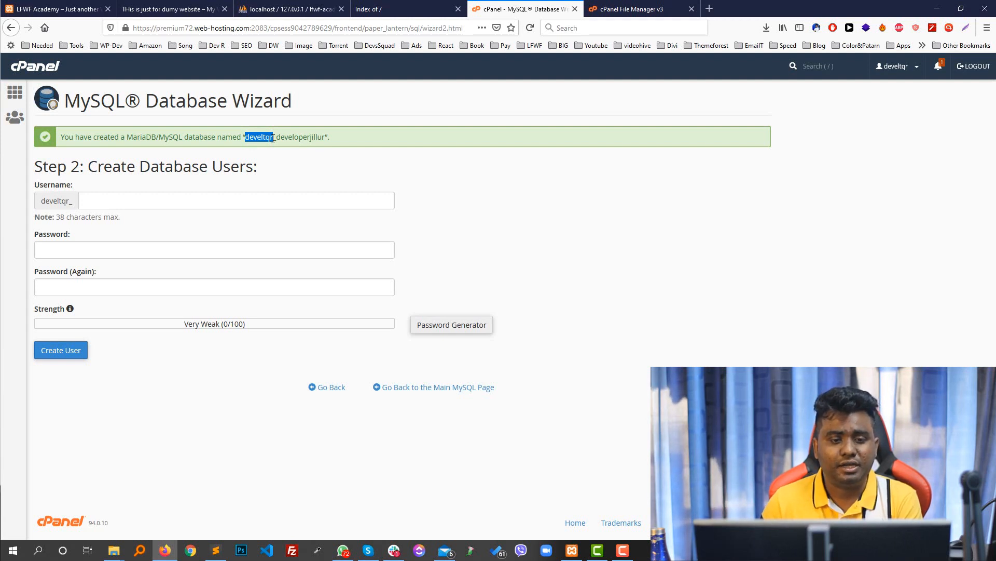
pyautogui.doubleClick(272, 139)
pyautogui.click(274, 137)
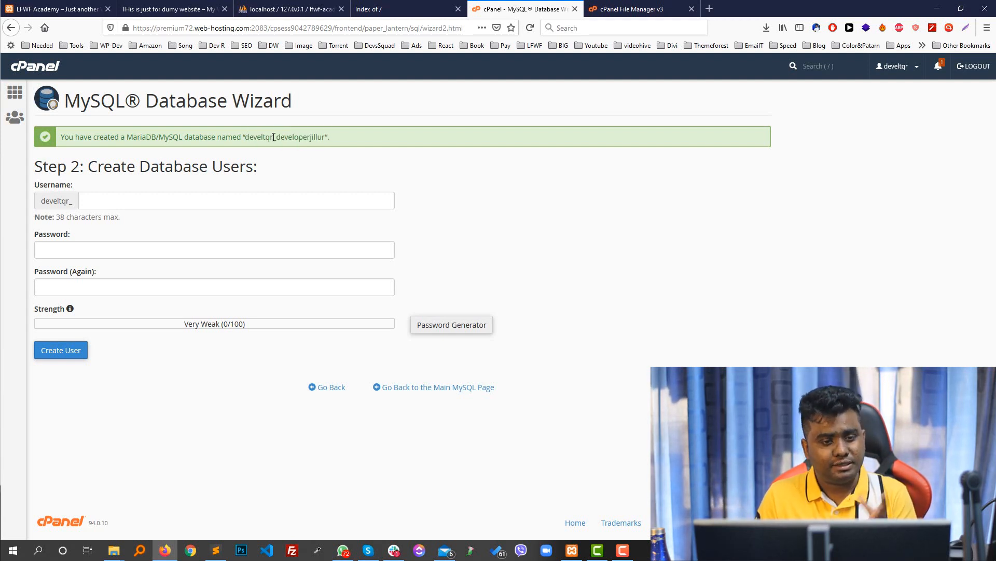
pyautogui.click(127, 197)
pyautogui.write('developerjillur')
pyautogui.click(106, 248)
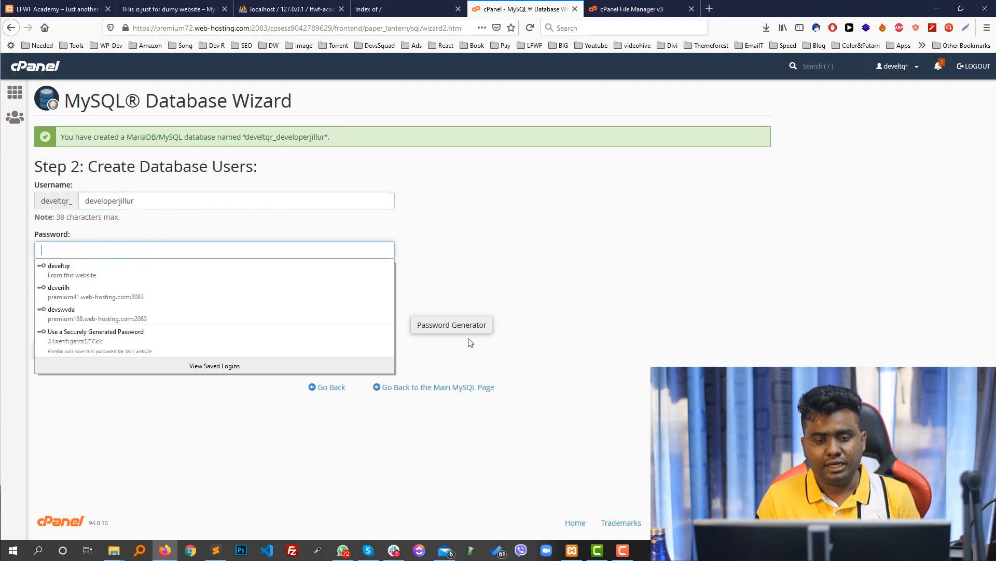
pyautogui.click(473, 326)
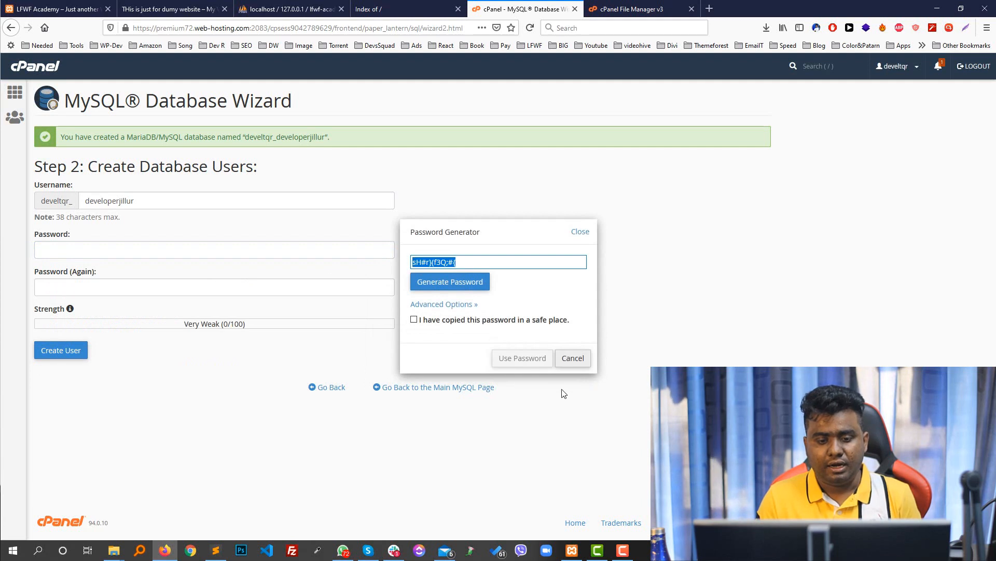
pyautogui.click(446, 325)
pyautogui.click(511, 358)
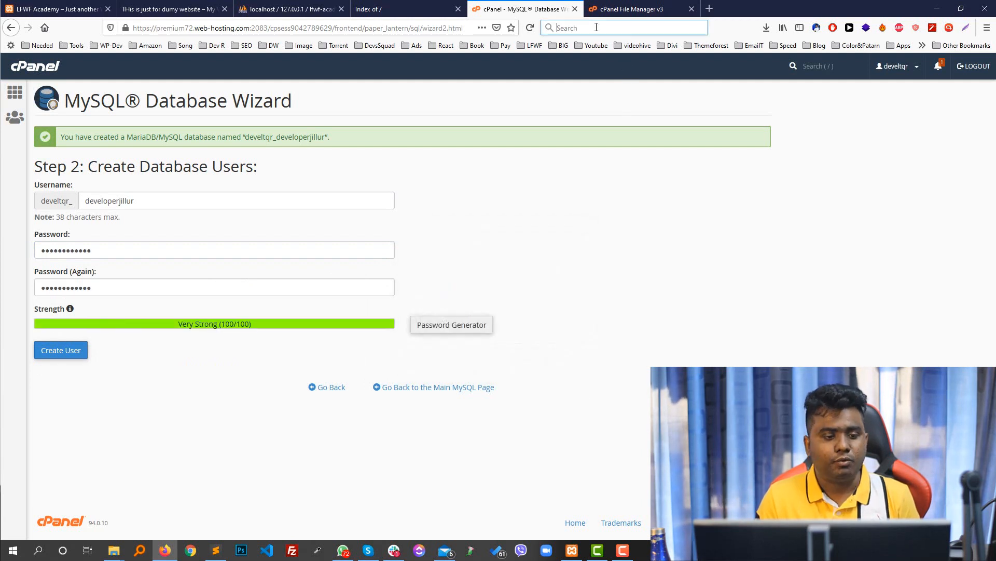
pyautogui.click(61, 348)
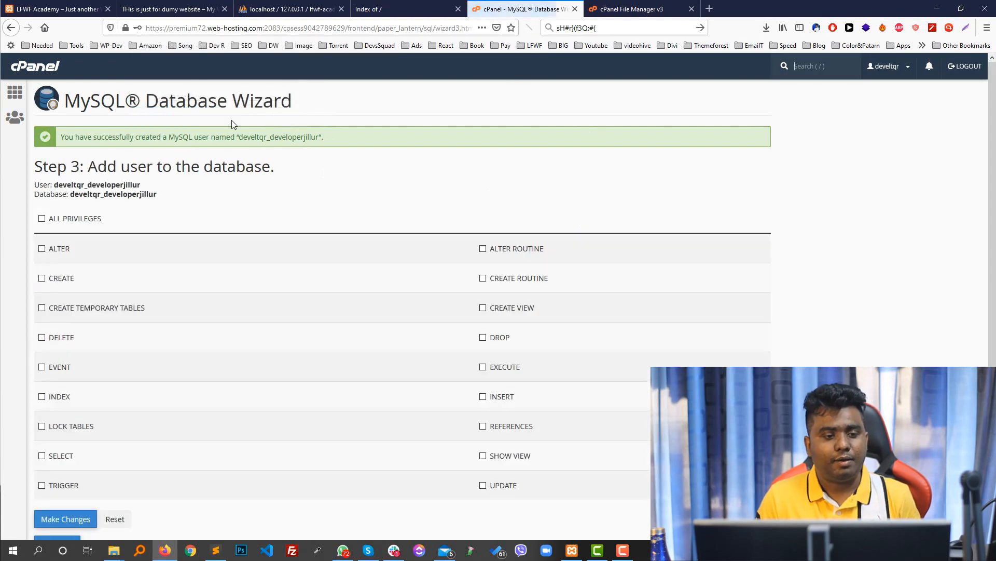
# Grant the new user all privileges on the database and apply the changes.
pyautogui.scroll(-2, 78, 169)
pyautogui.click(78, 166)
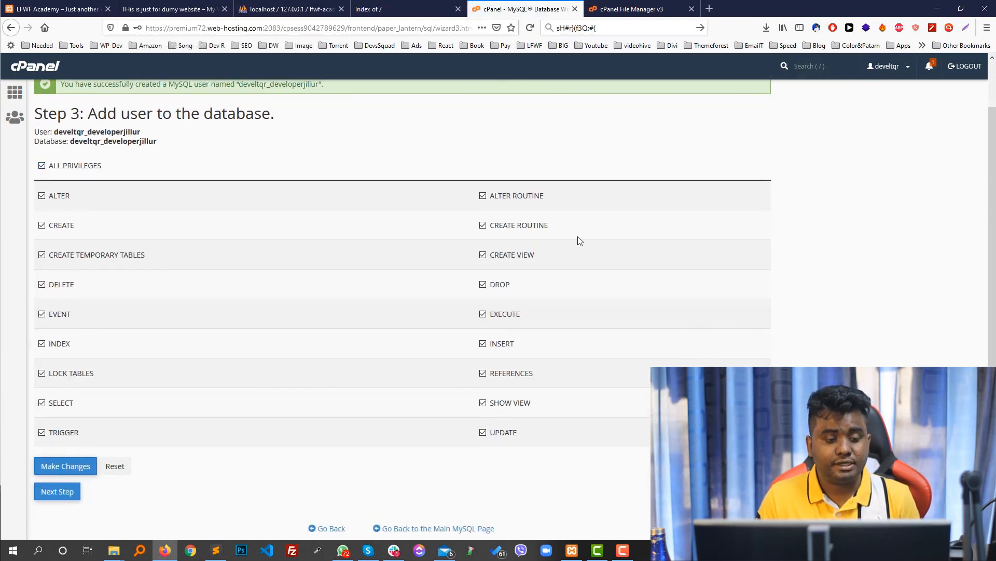
pyautogui.scroll(-1, 103, 363)
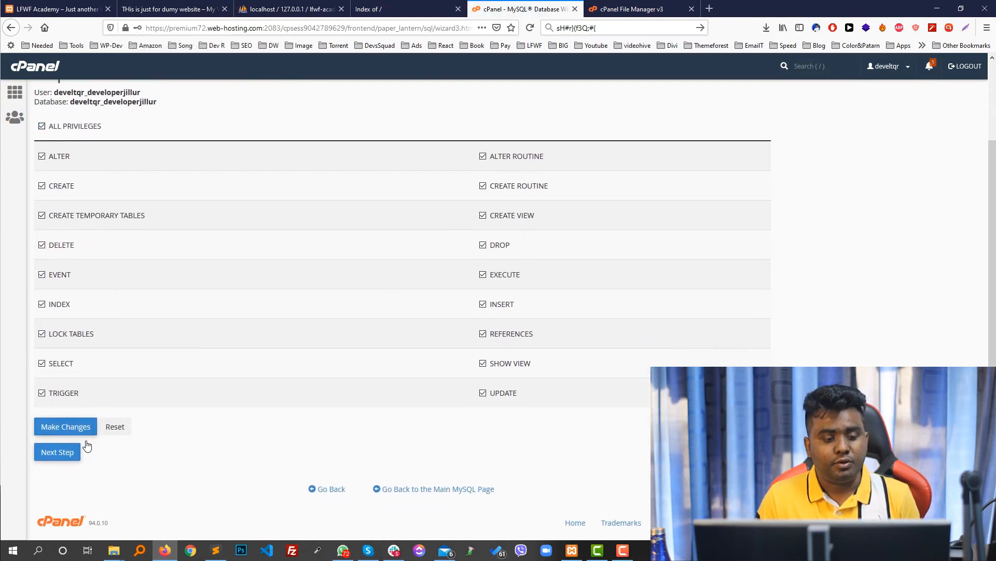
pyautogui.click(72, 427)
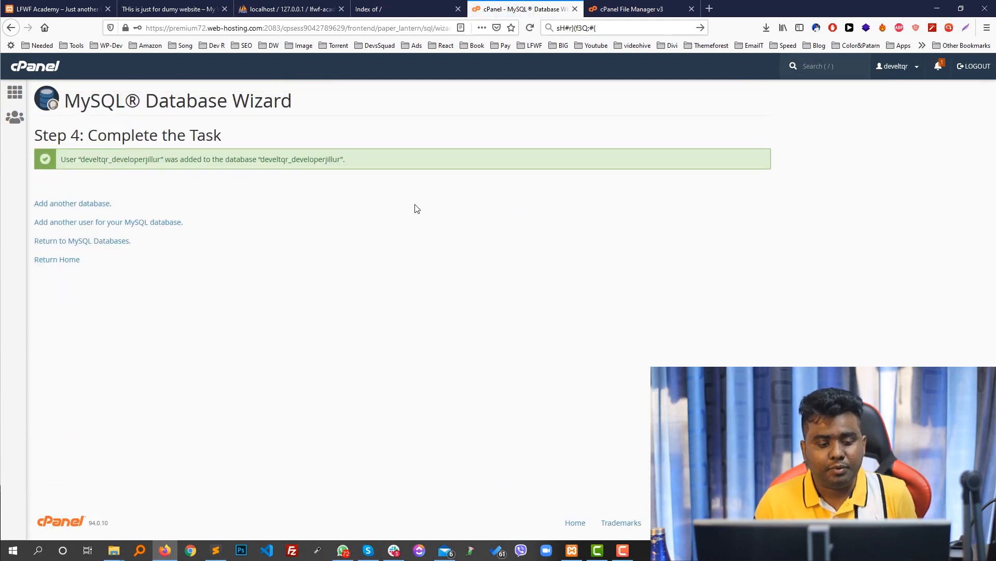
# Switch to Sublime Text, review the Setup 4 line of the migration notes, and minimize the window.
pyautogui.click(215, 549)
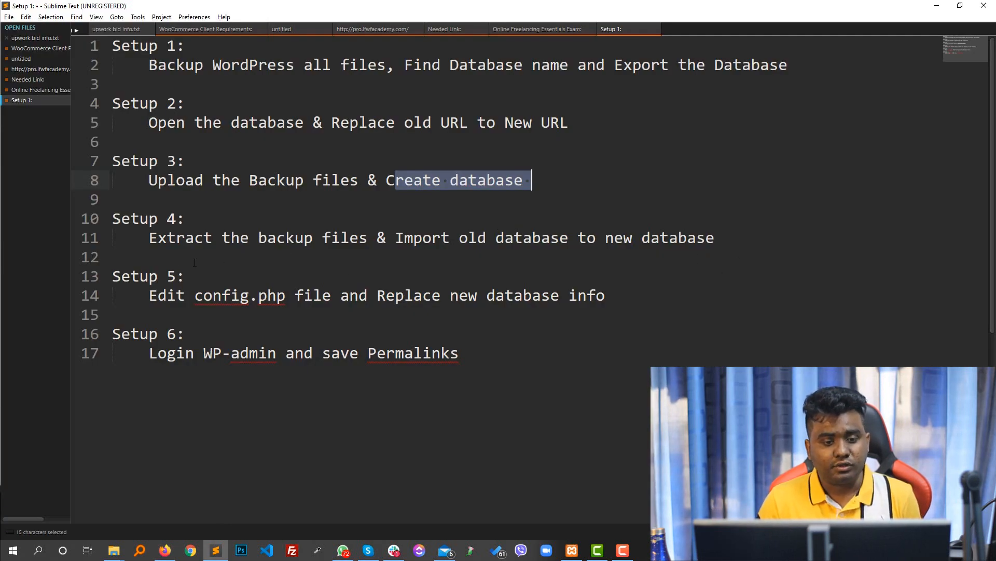
pyautogui.moveTo(149, 238); pyautogui.dragTo(569, 238)
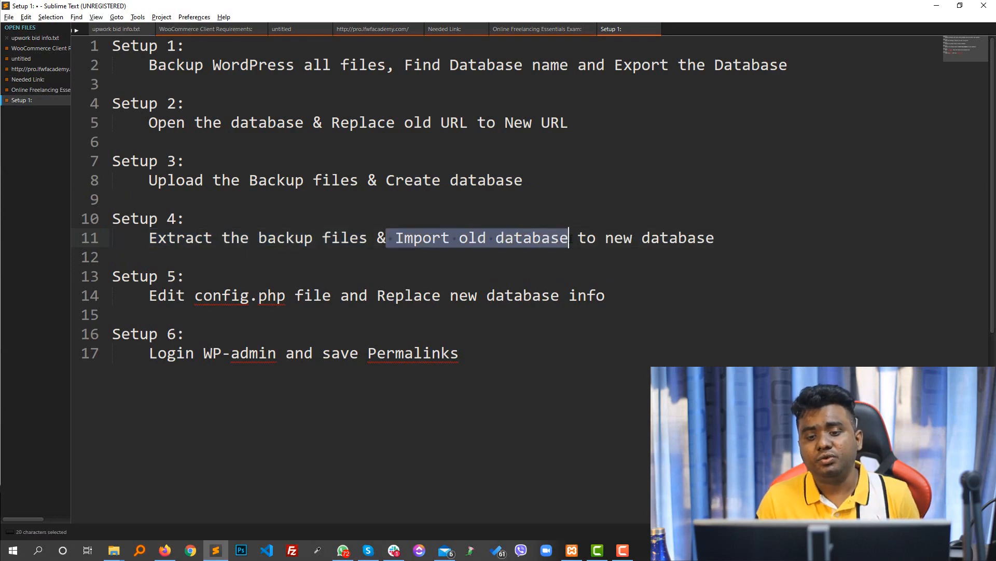
pyautogui.moveTo(718, 238); pyautogui.dragTo(106, 217)
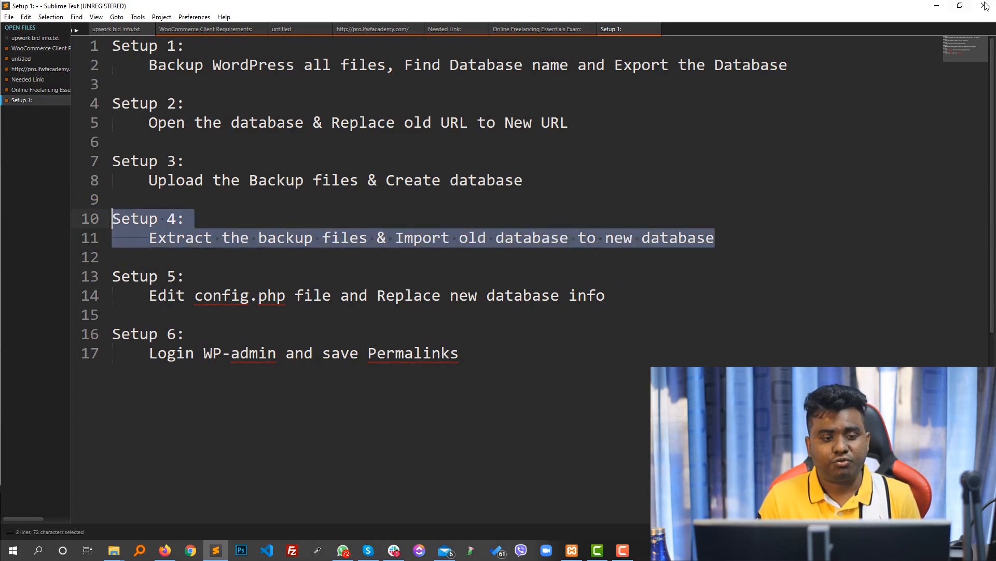
pyautogui.click(937, 6)
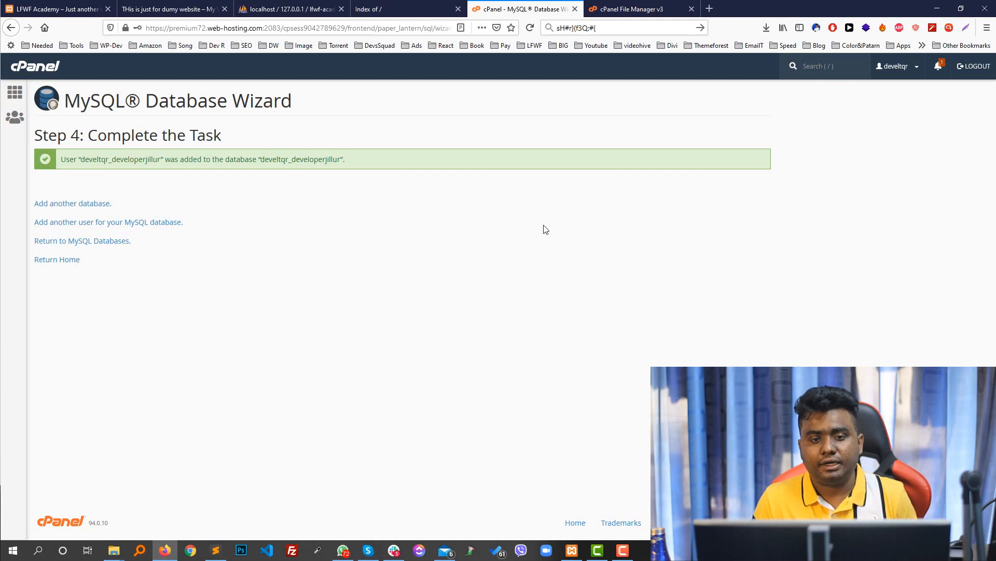
# Open File Manager, check the "Extract the backup files" part of Setup 4 in Sublime Text, and return to Firefox.
pyautogui.click(384, 9)
pyautogui.click(326, 5)
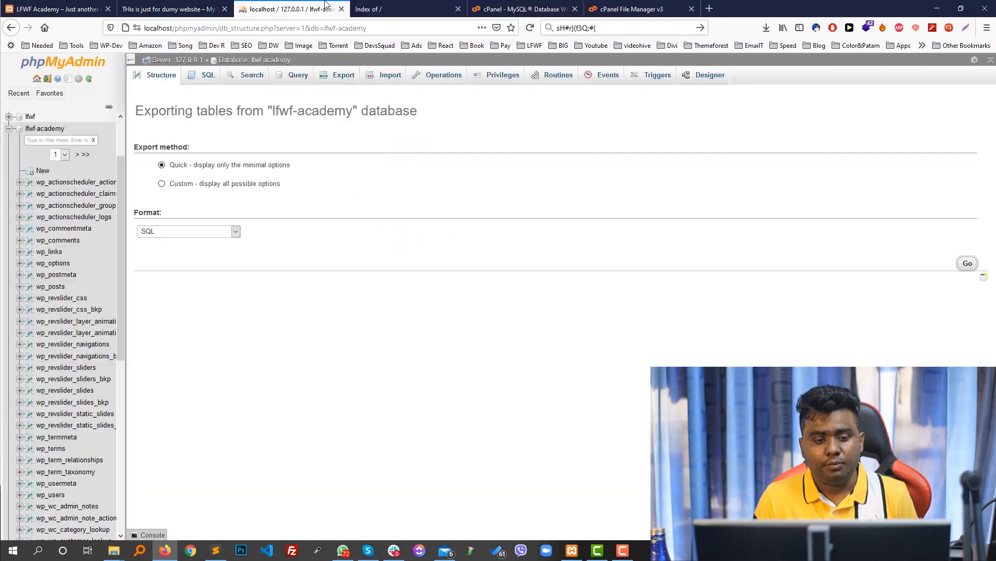
pyautogui.click(613, 7)
pyautogui.click(216, 550)
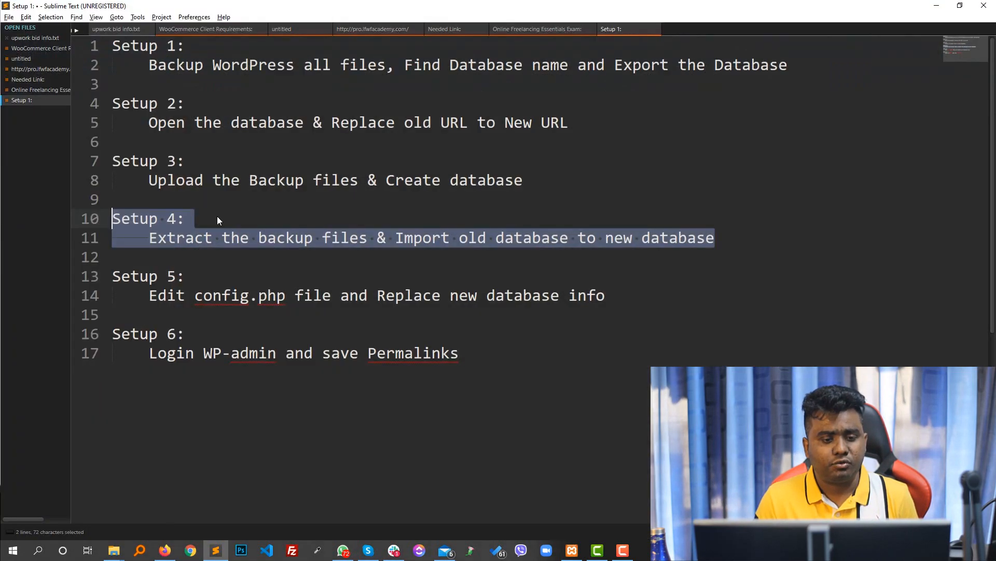
pyautogui.moveTo(149, 237); pyautogui.dragTo(369, 240)
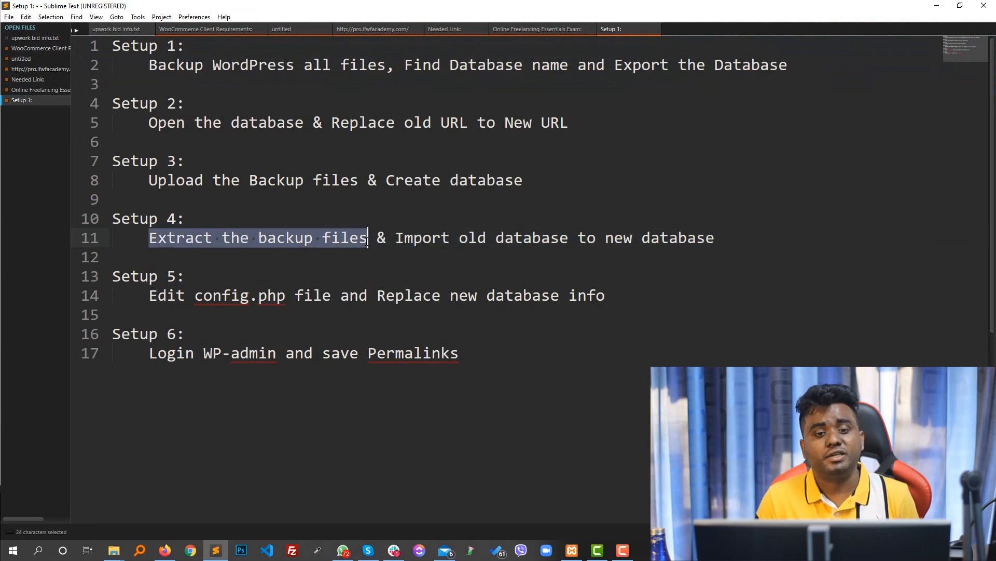
pyautogui.hotkey('alt', 'Tab')
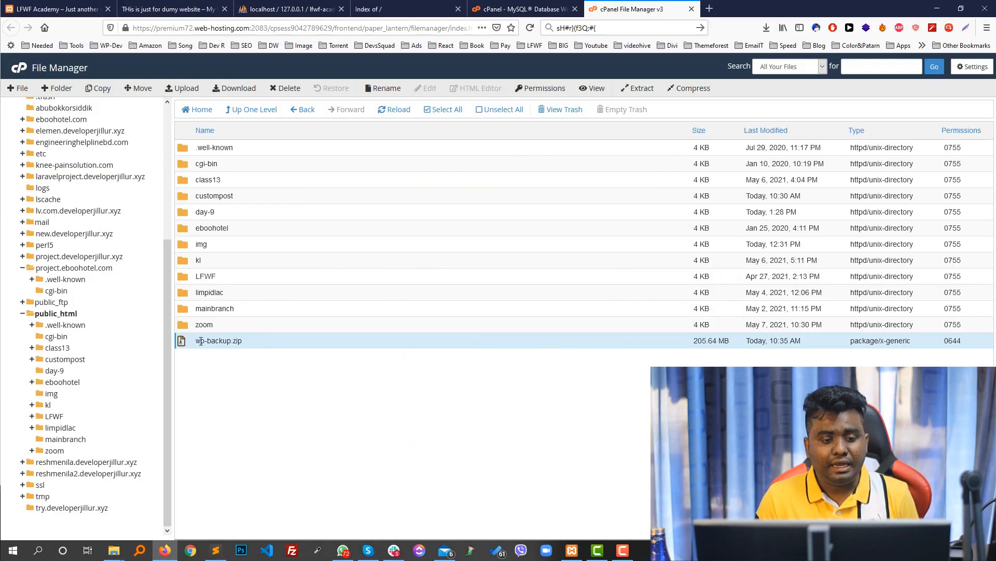
# Extract wp-backup.zip into /public_html and close the extraction results.
pyautogui.click(201, 341)
pyautogui.click(268, 384)
pyautogui.click(238, 350)
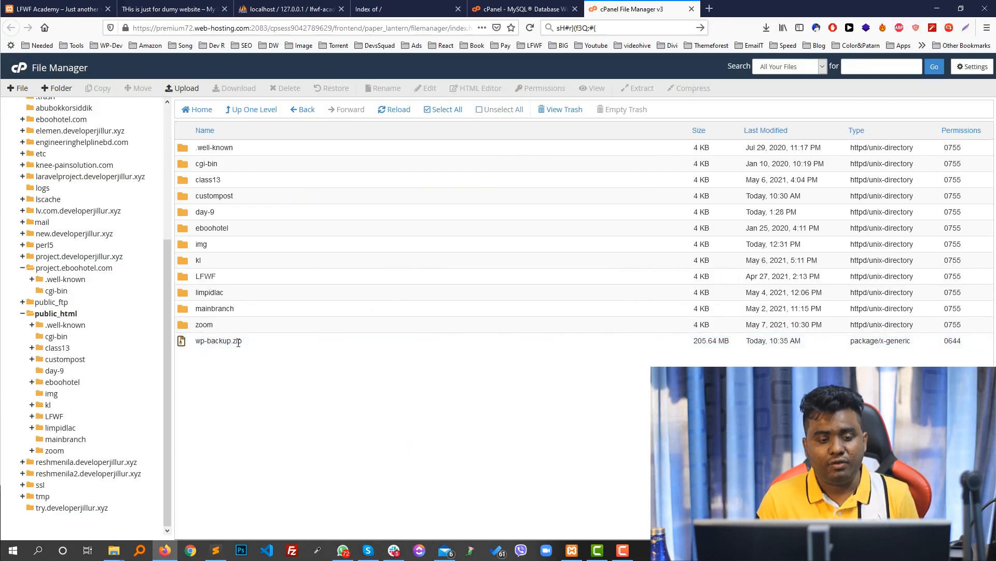
pyautogui.click(239, 341)
pyautogui.rightClick(203, 340)
pyautogui.click(254, 456)
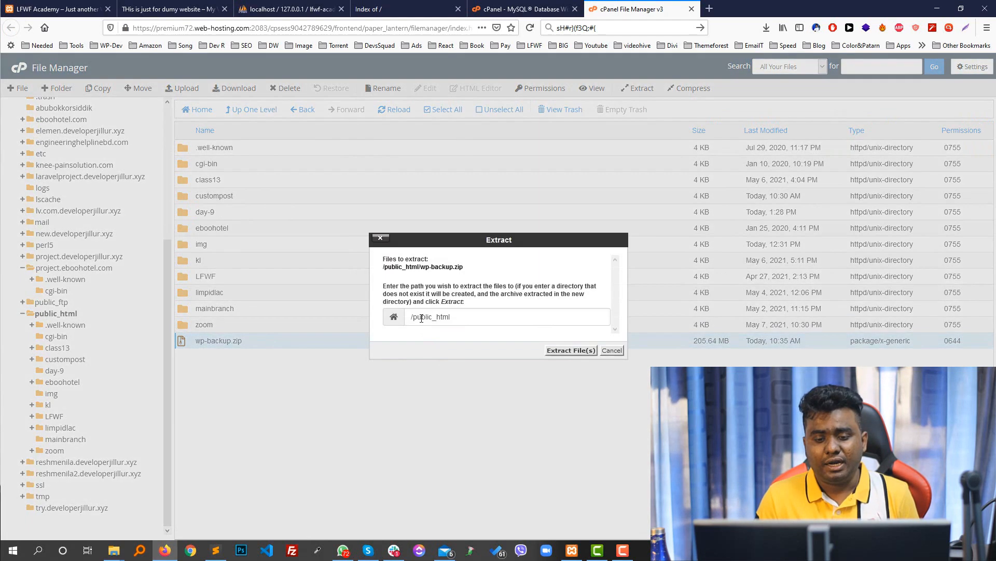
pyautogui.click(575, 351)
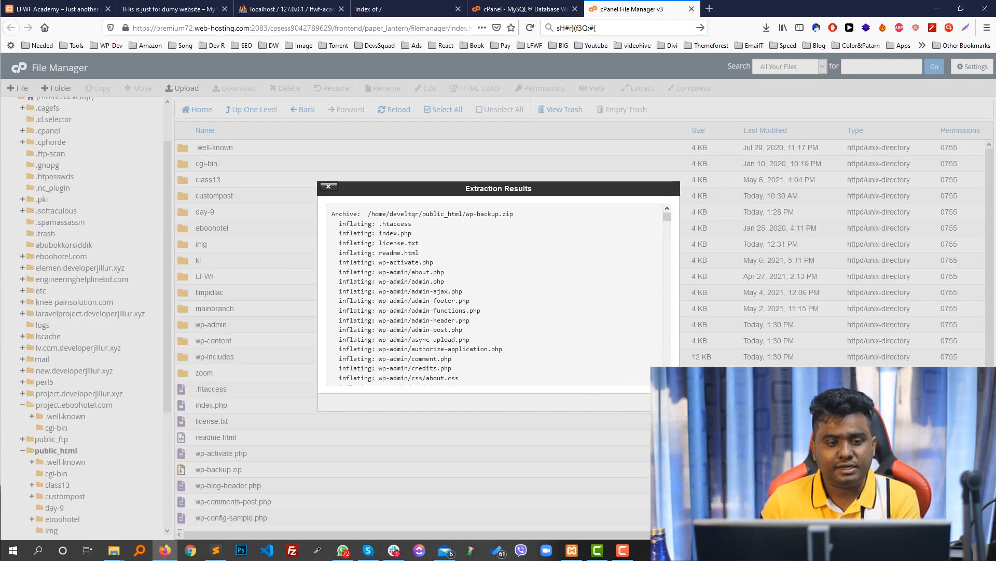
pyautogui.click(661, 403)
# Reload the public_html listing and examine the extracted WordPress files and folders.
pyautogui.scroll(-3, 366, 252)
pyautogui.scroll(3, 286, 361)
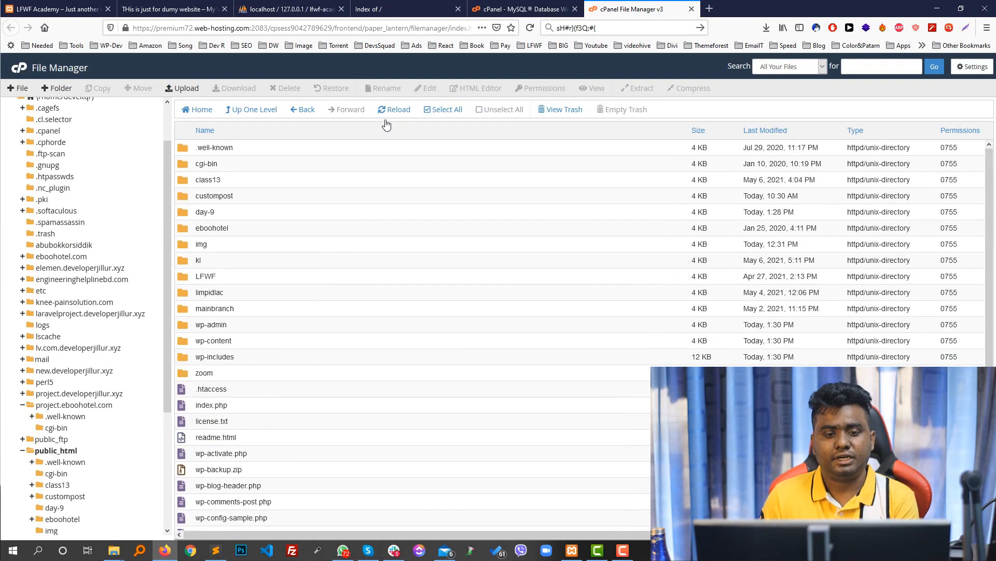
pyautogui.click(390, 110)
pyautogui.scroll(-3, 279, 296)
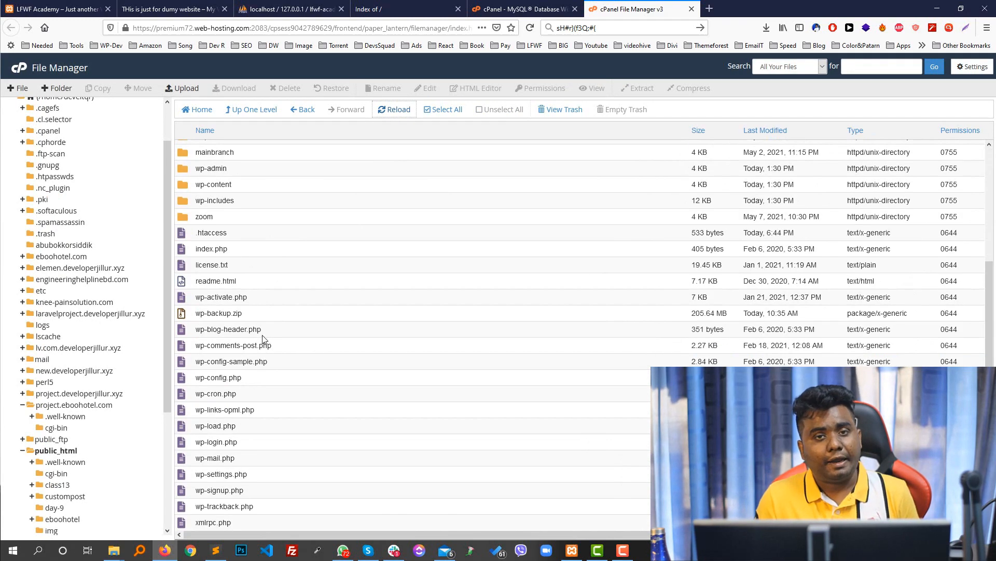
pyautogui.scroll(3, 269, 325)
pyautogui.scroll(-3, 250, 291)
pyautogui.scroll(1, 247, 322)
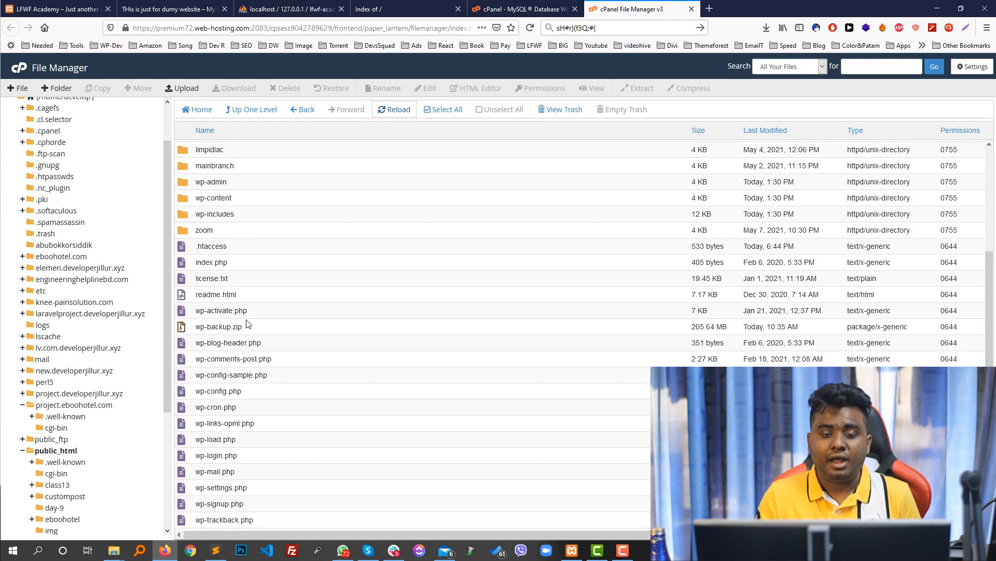
pyautogui.scroll(3, 247, 324)
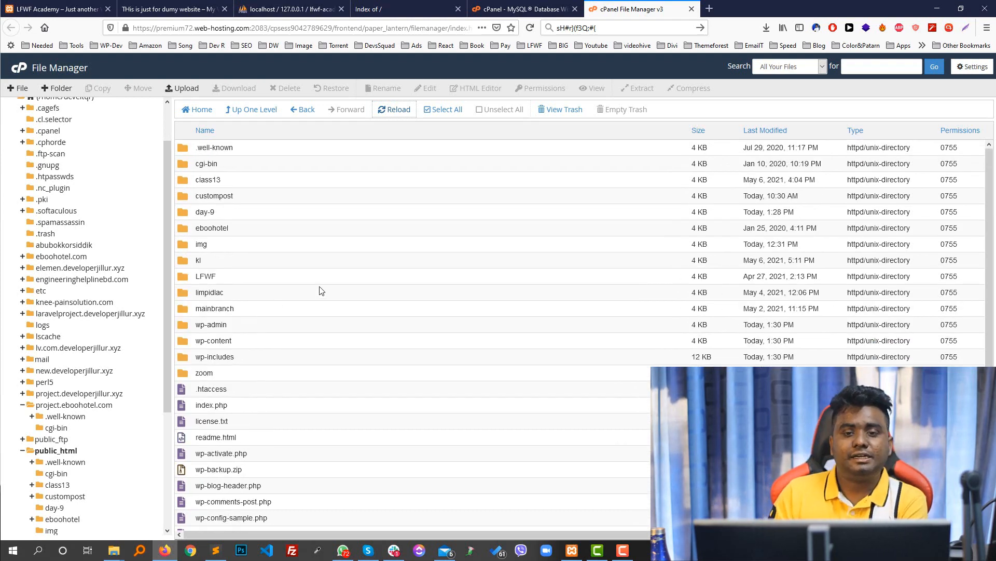
# Open the cPanel home page in a new tab and examine its database tools and usage statistics.
pyautogui.click(521, 9)
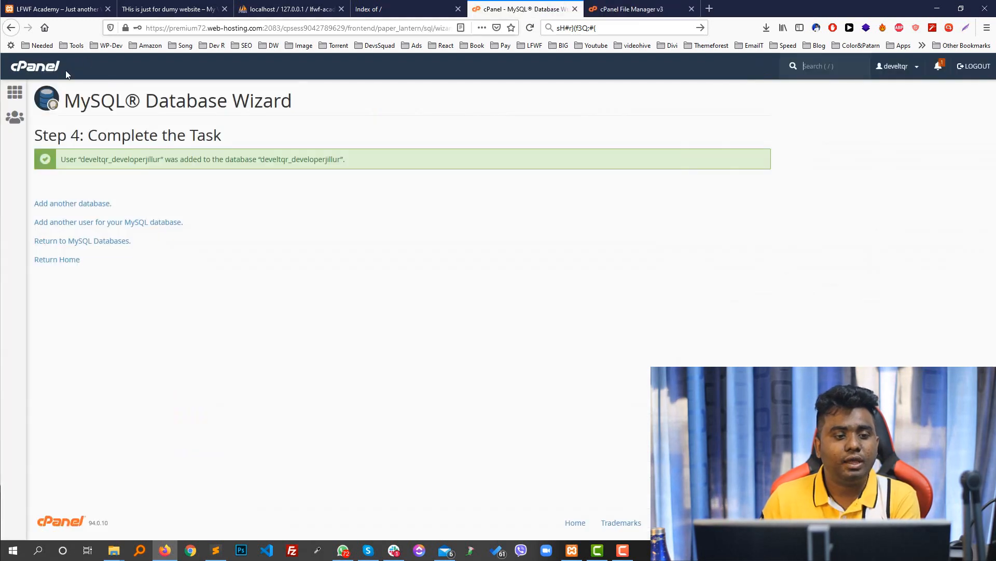
pyautogui.hotkey('ctrl', 'Tab')
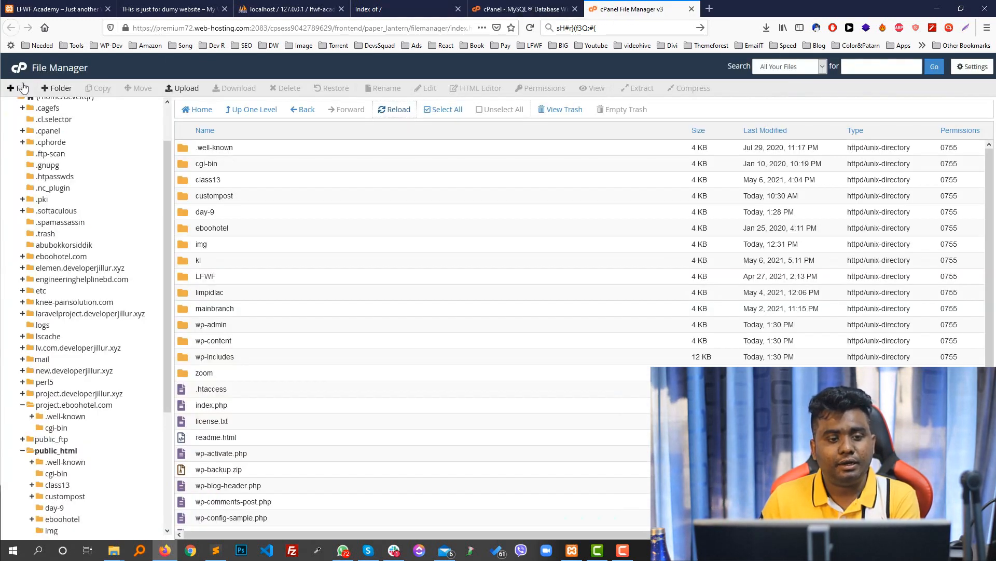
pyautogui.rightClick(22, 73)
pyautogui.click(69, 79)
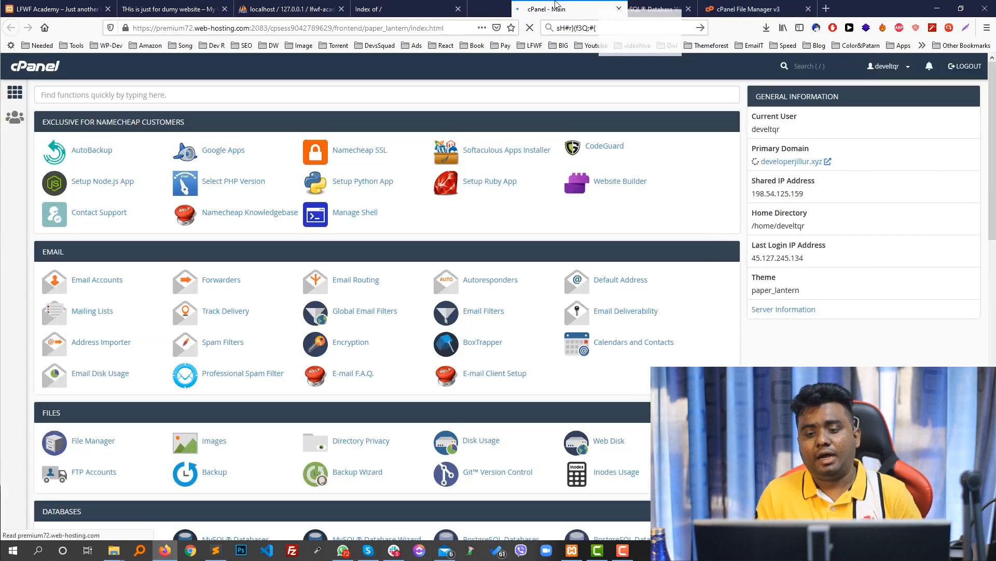
pyautogui.scroll(-2, 808, 244)
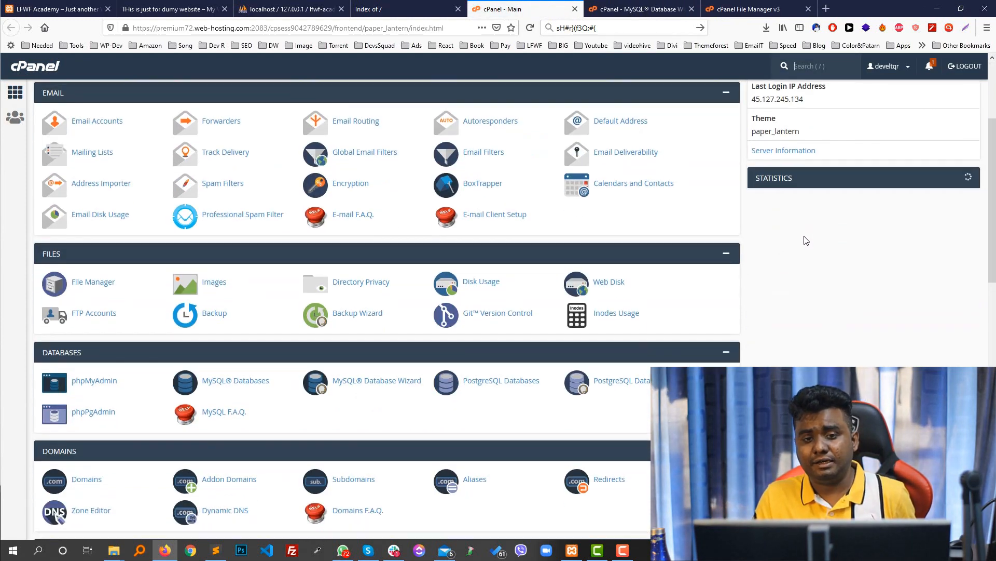
pyautogui.scroll(2, 806, 240)
pyautogui.scroll(-2, 806, 240)
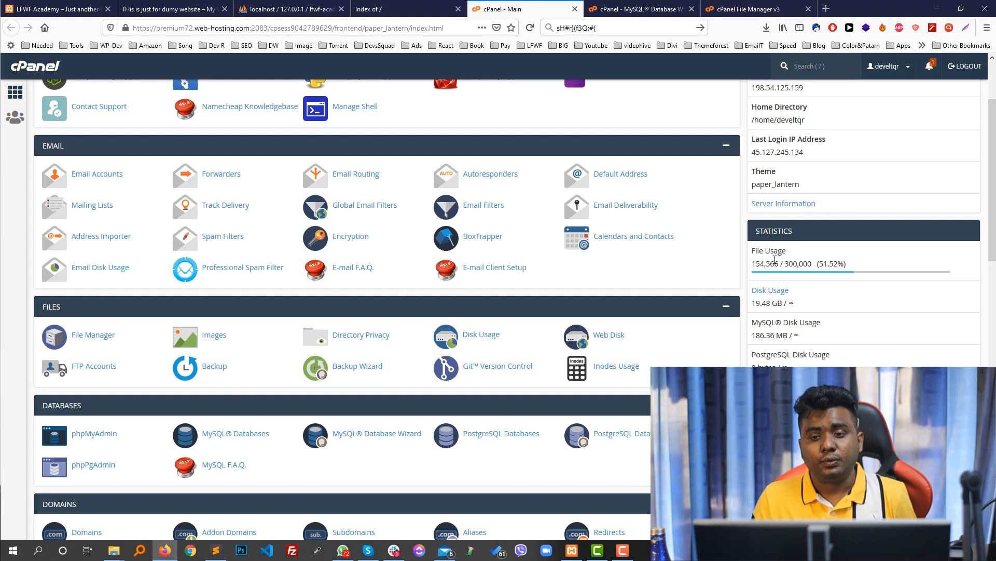
pyautogui.click(737, 9)
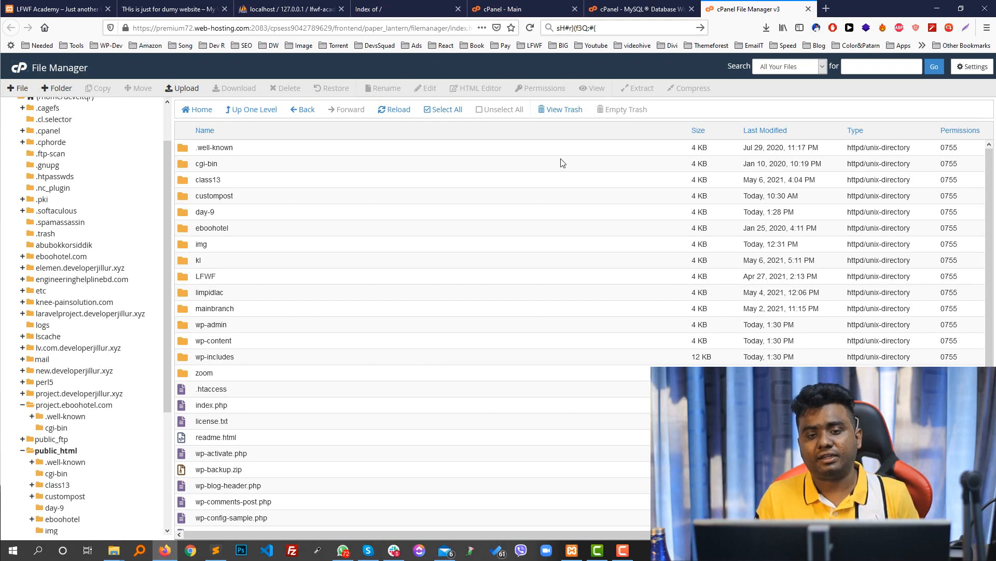
pyautogui.hotkey('ctrl', 'shift', 'Tab')
pyautogui.hotkey('ctrl', 'shift', 'Tab')
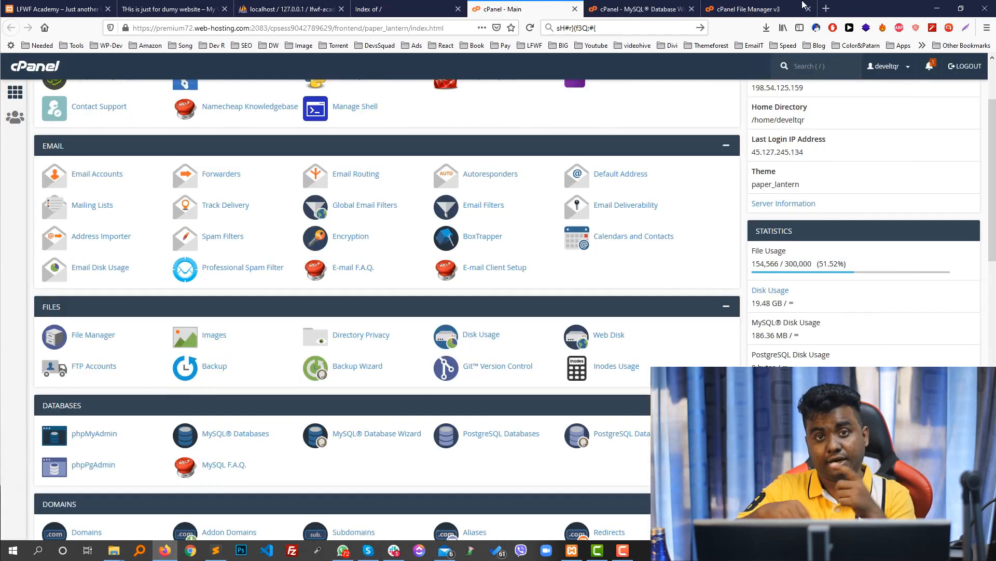
pyautogui.hotkey('ctrl', 'Tab')
pyautogui.hotkey('ctrl', 'Tab')
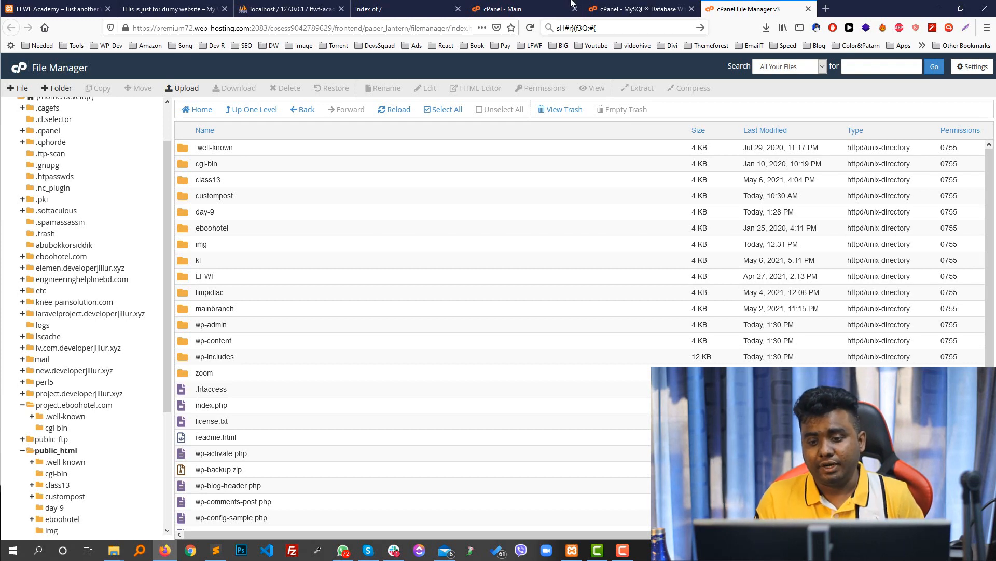
pyautogui.click(499, 9)
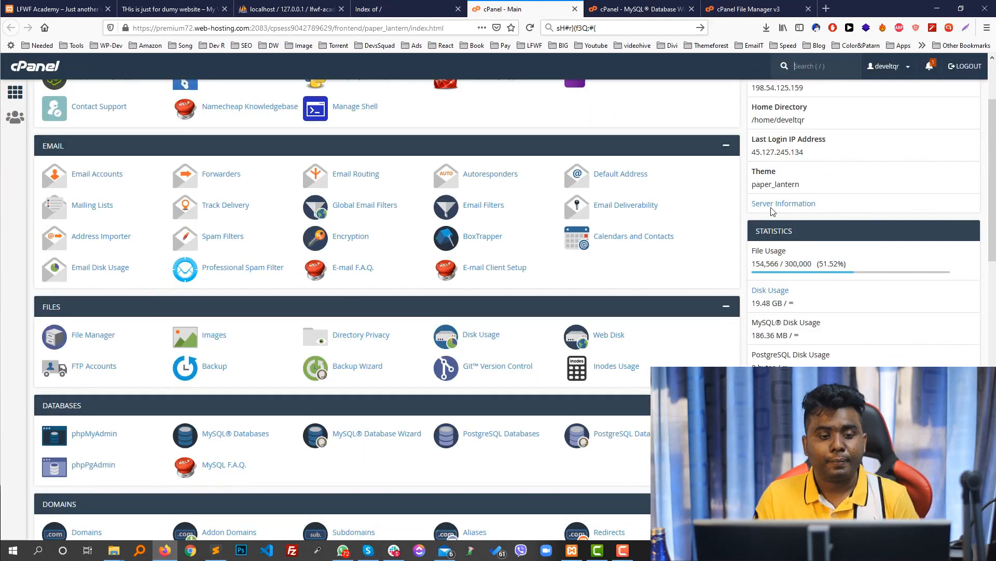
# Look over the extracted files in File Manager and check the "Import old database to new database" part of Setup 4 in Sublime Text.
pyautogui.click(766, 6)
pyautogui.scroll(-5, 227, 372)
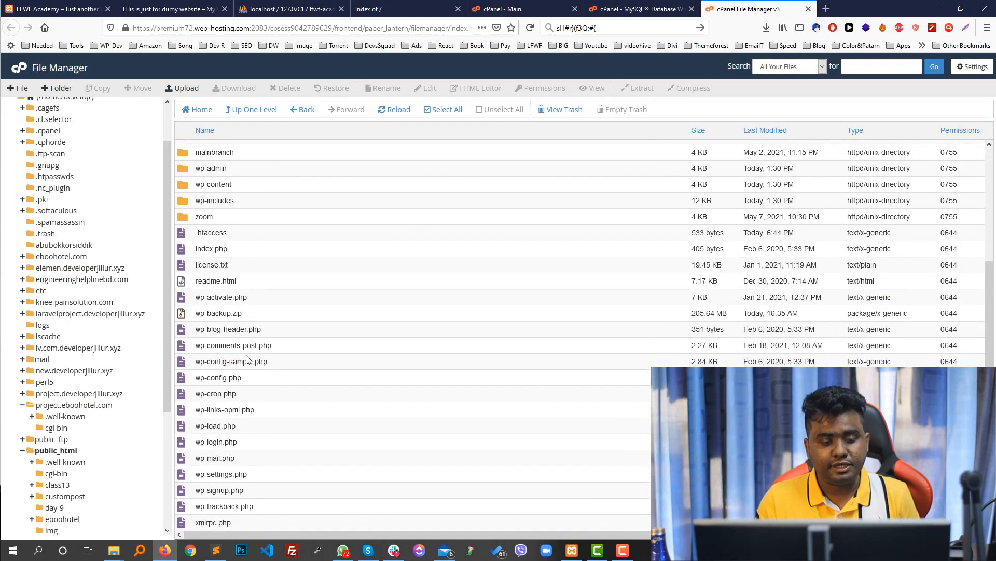
pyautogui.click(215, 550)
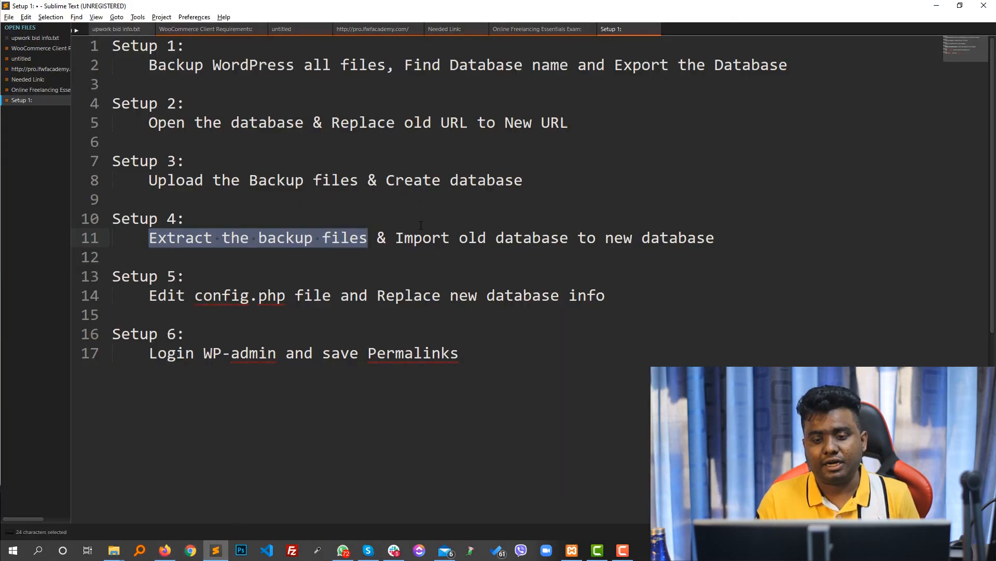
pyautogui.moveTo(396, 236); pyautogui.dragTo(810, 242)
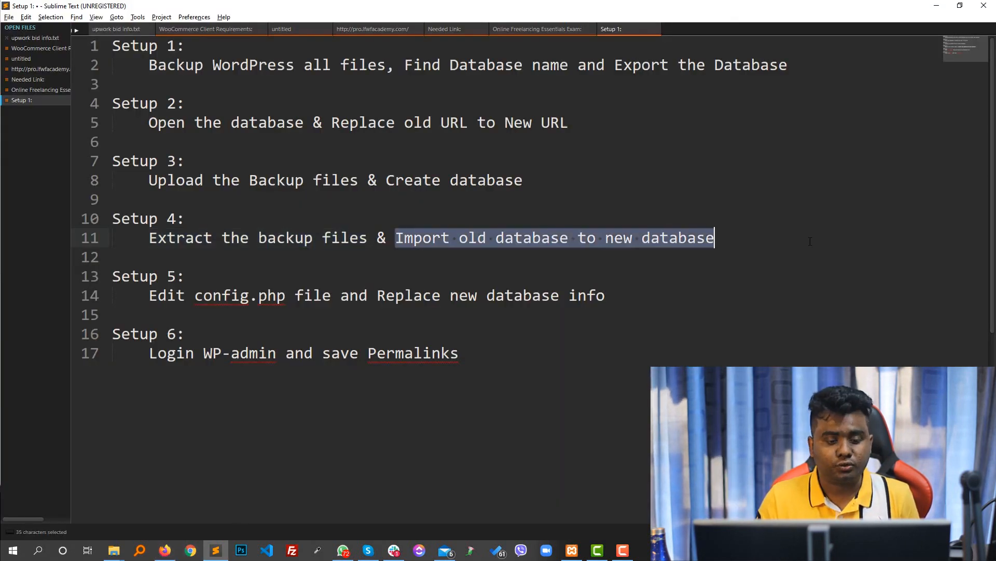
pyautogui.click(216, 551)
# Search the cPanel home page for "phpmy" and open phpMyAdmin.
pyautogui.click(502, 9)
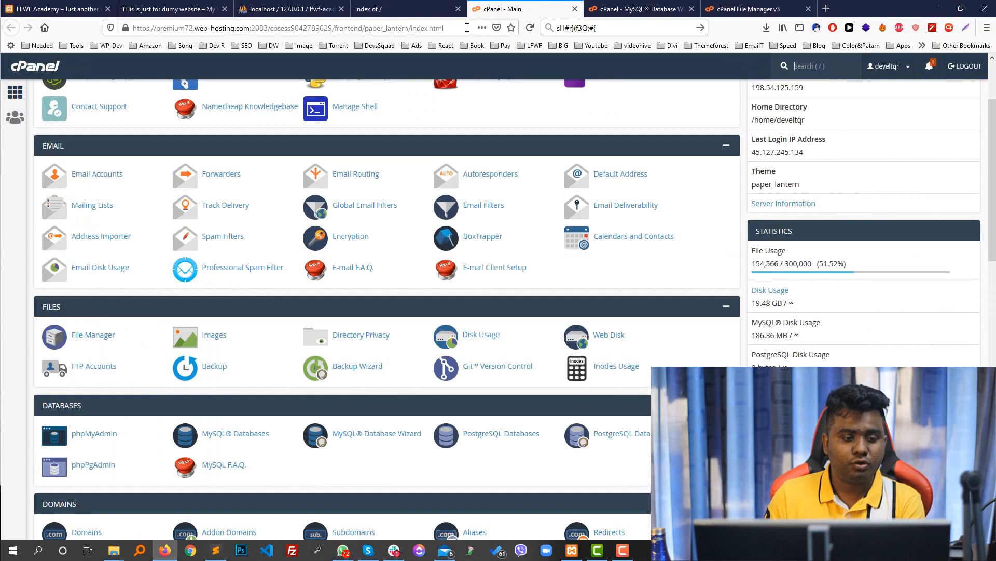
pyautogui.scroll(1, 301, 173)
pyautogui.scroll(2, 301, 173)
pyautogui.click(164, 93)
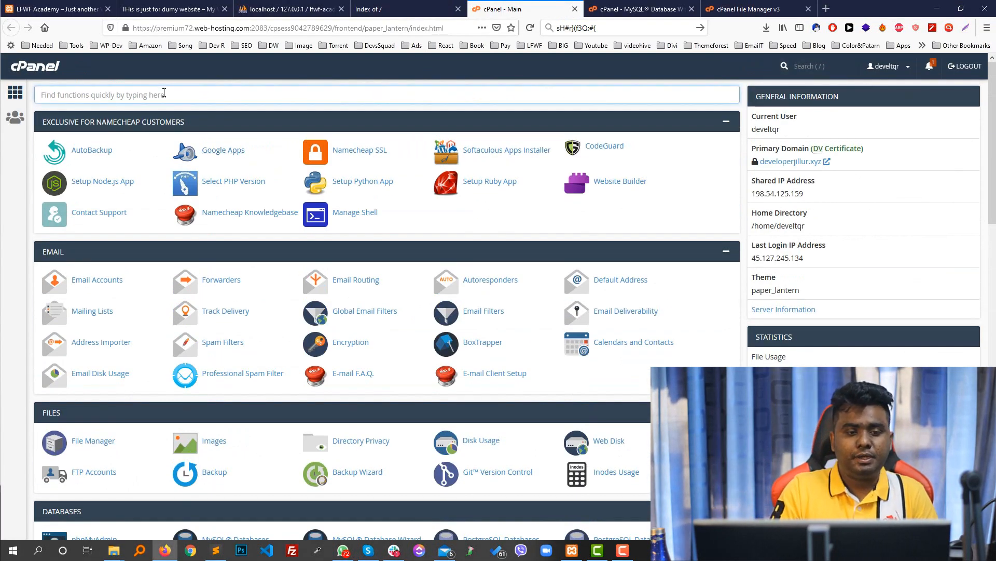
pyautogui.write('phpmy')
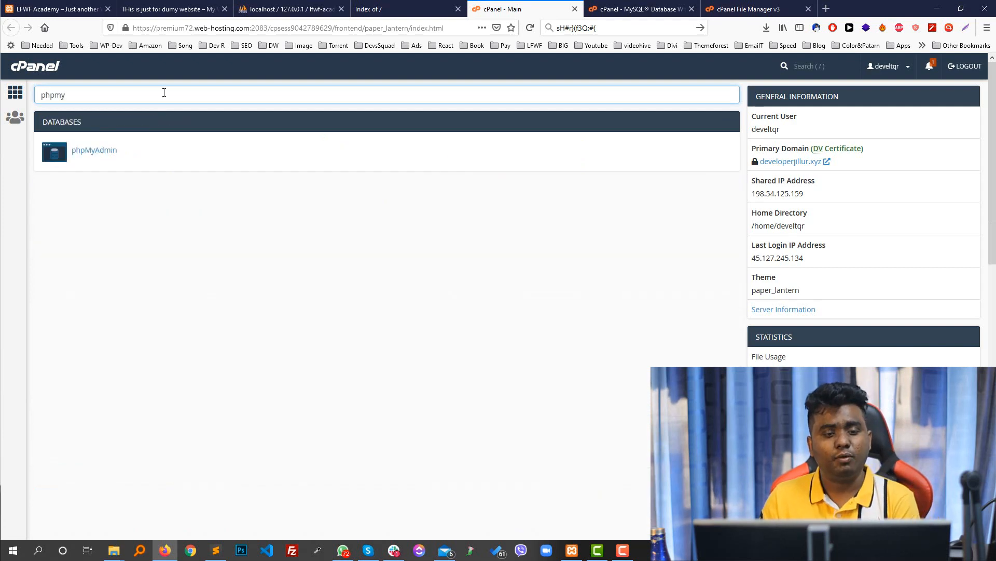
pyautogui.click(96, 154)
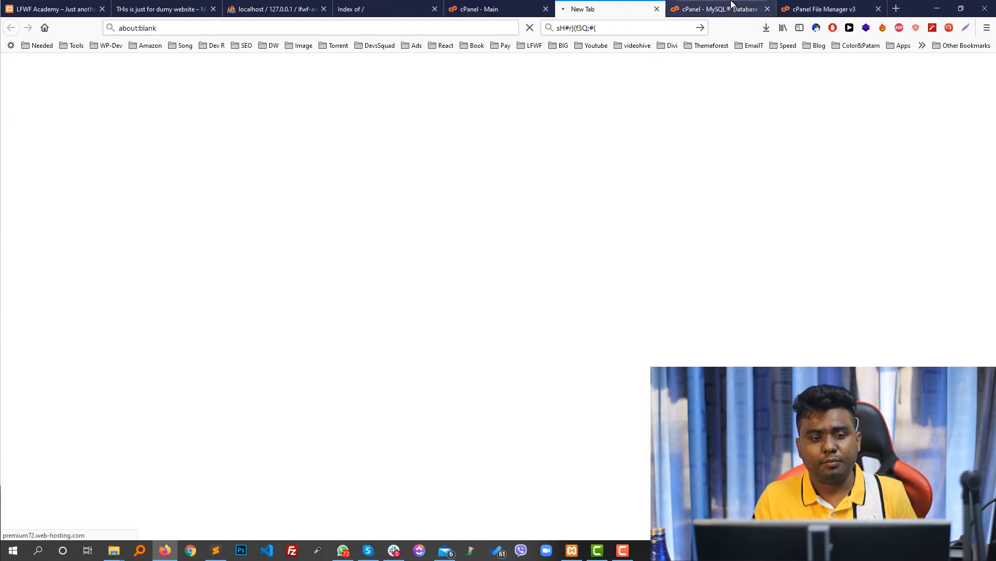
# Compare the new database name in the MySQL Database Wizard with the local lfwf-academy database and the hosted phpMyAdmin list.
pyautogui.moveTo(732, 4); pyautogui.dragTo(612, 8)
pyautogui.doubleClick(125, 160)
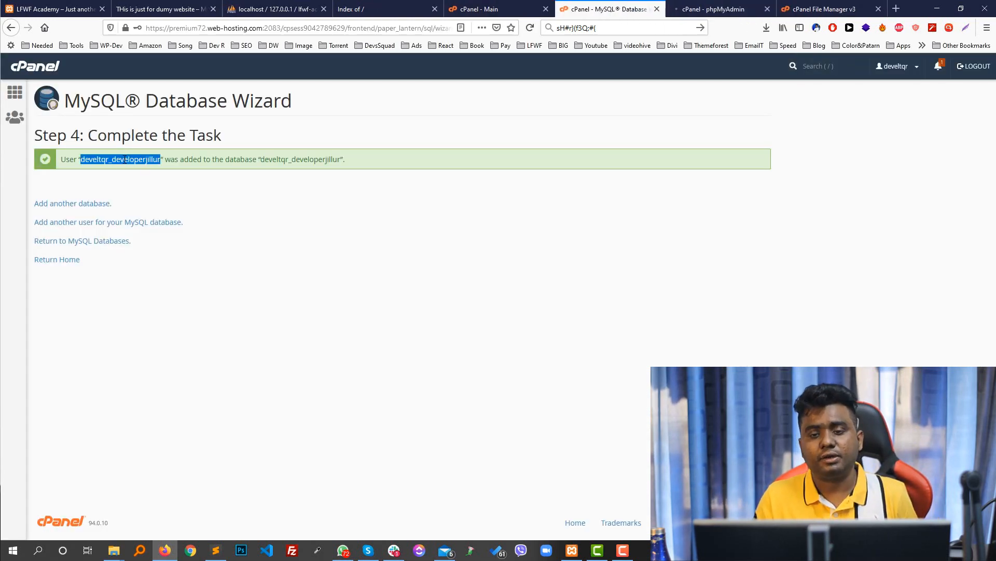
pyautogui.click(716, 9)
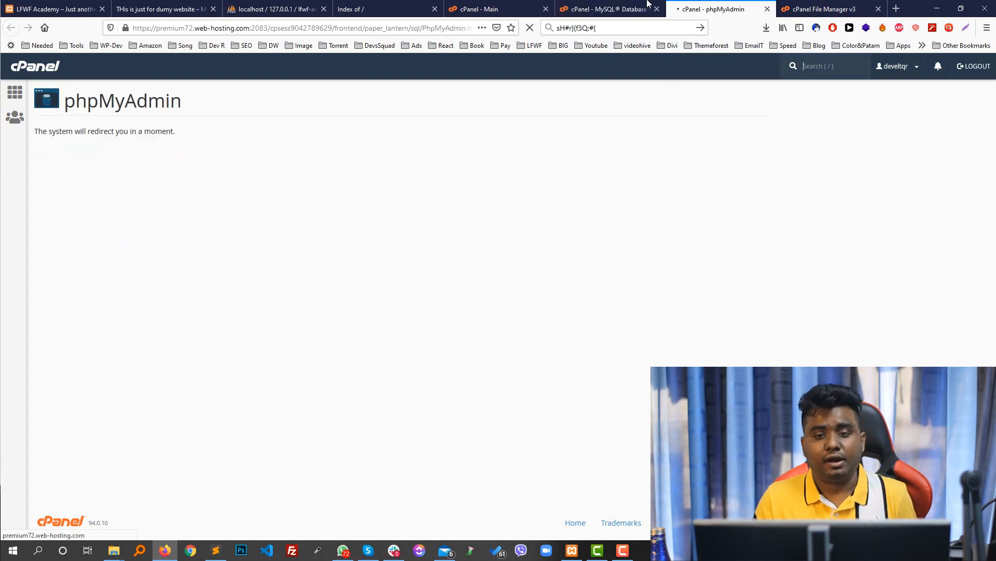
pyautogui.click(647, 7)
pyautogui.click(698, 8)
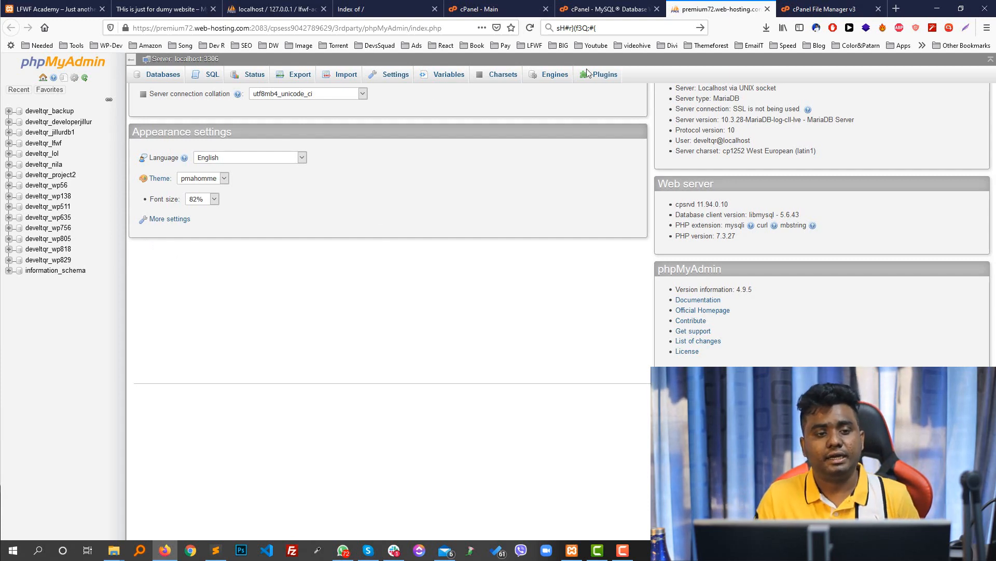
pyautogui.click(80, 7)
pyautogui.click(275, 9)
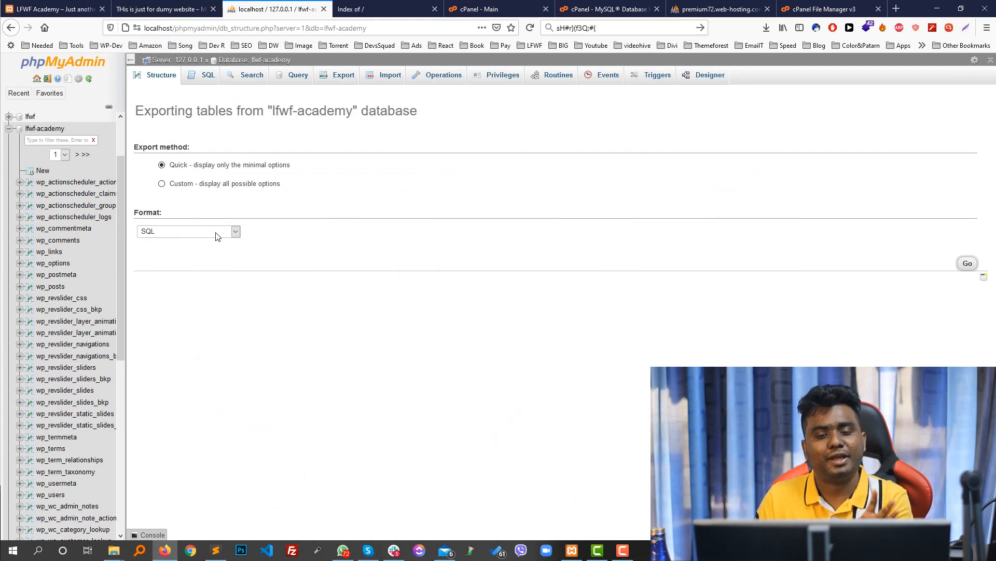
pyautogui.click(637, 4)
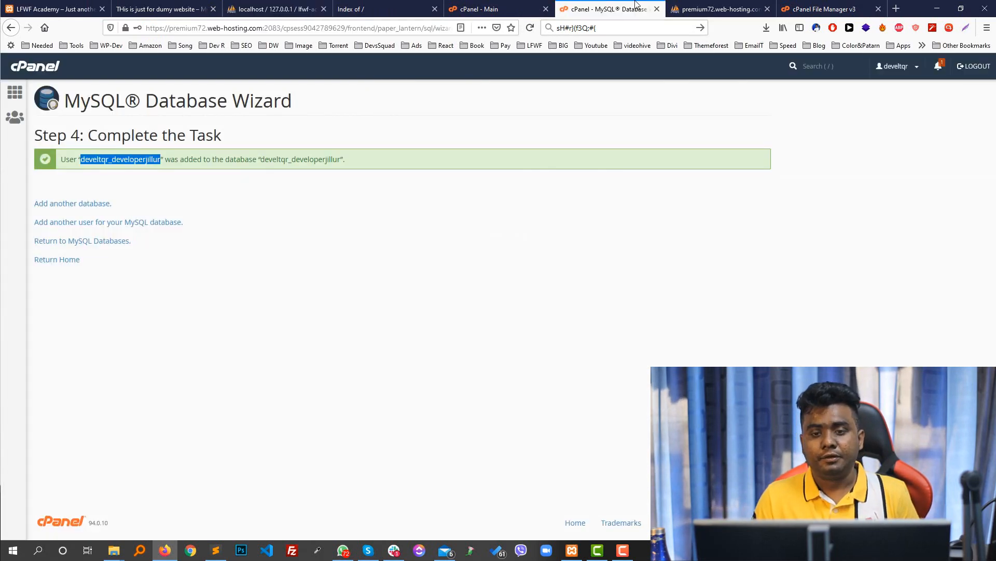
pyautogui.click(743, 4)
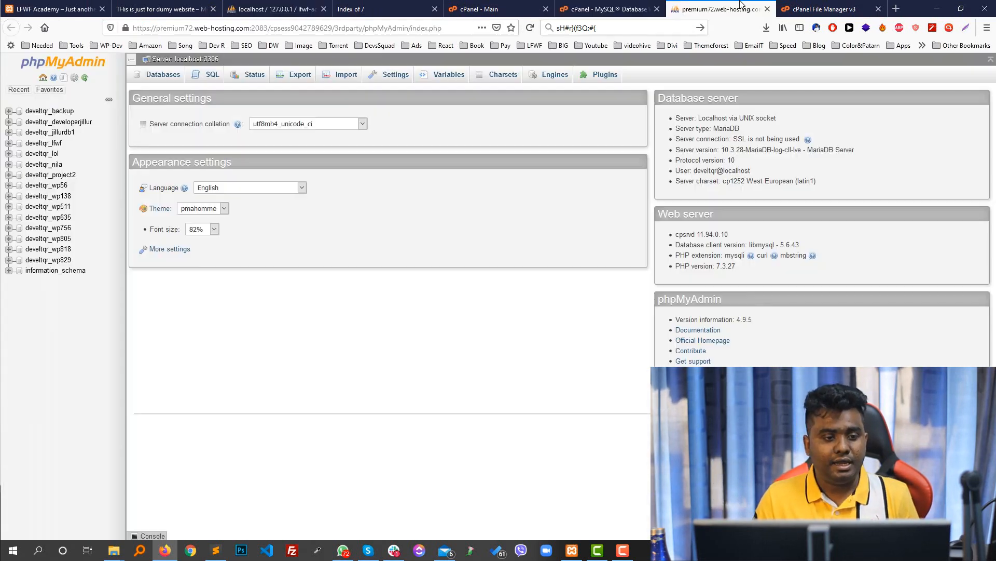
# Import lfwf-academy.sql from the Desktop into the develtqr_developerjillur database in SQL format.
pyautogui.click(58, 123)
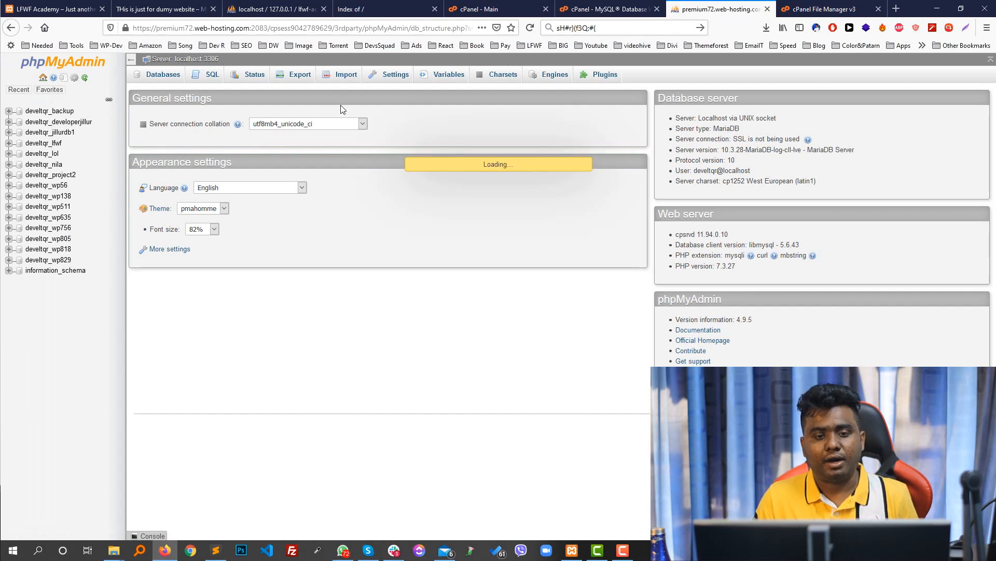
pyautogui.click(392, 75)
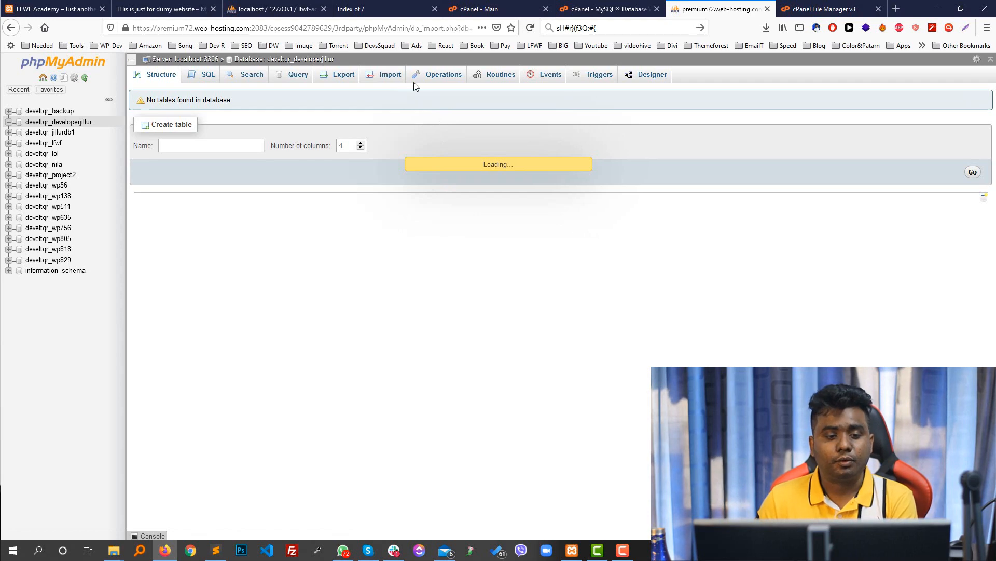
pyautogui.click(229, 182)
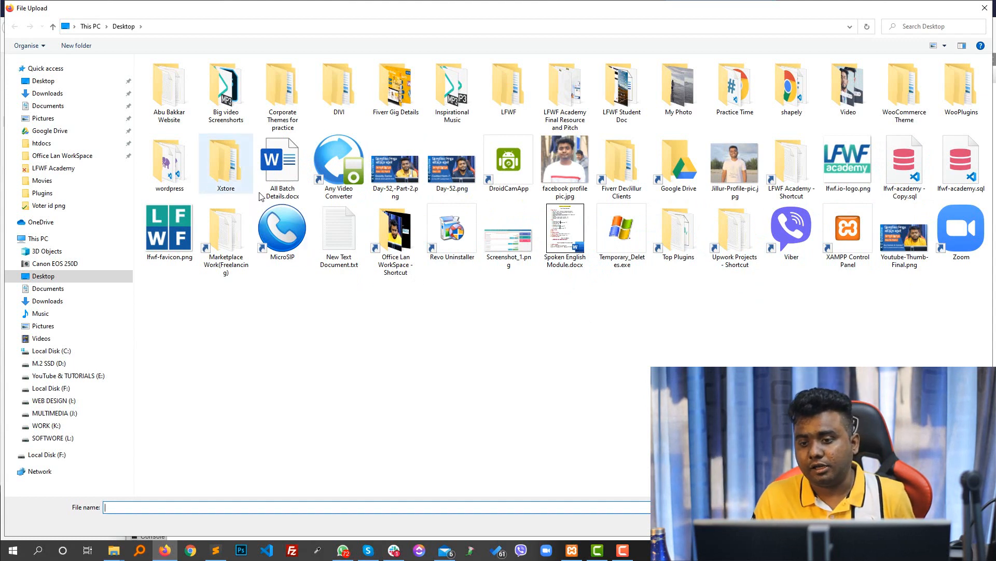
pyautogui.click(971, 176)
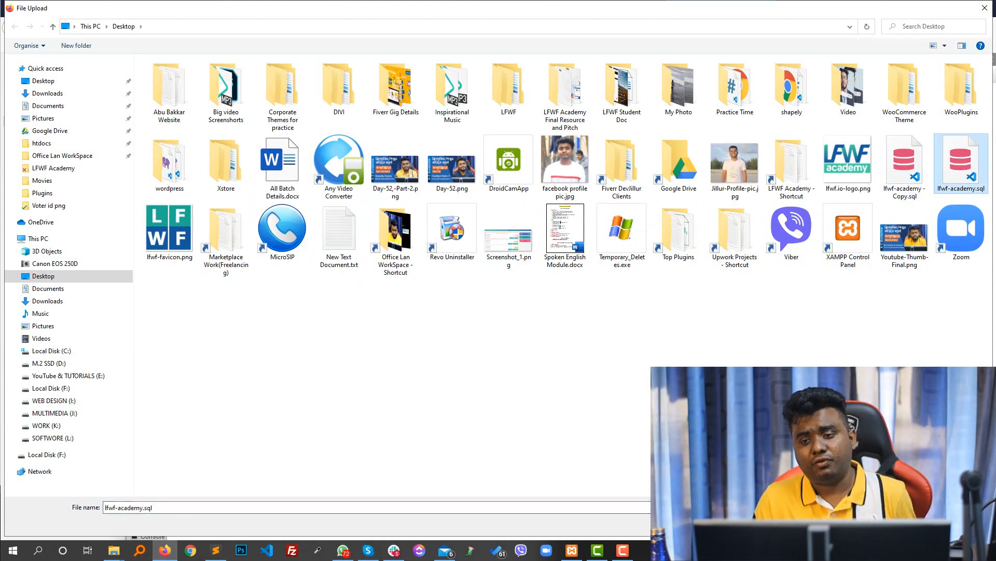
pyautogui.click(913, 524)
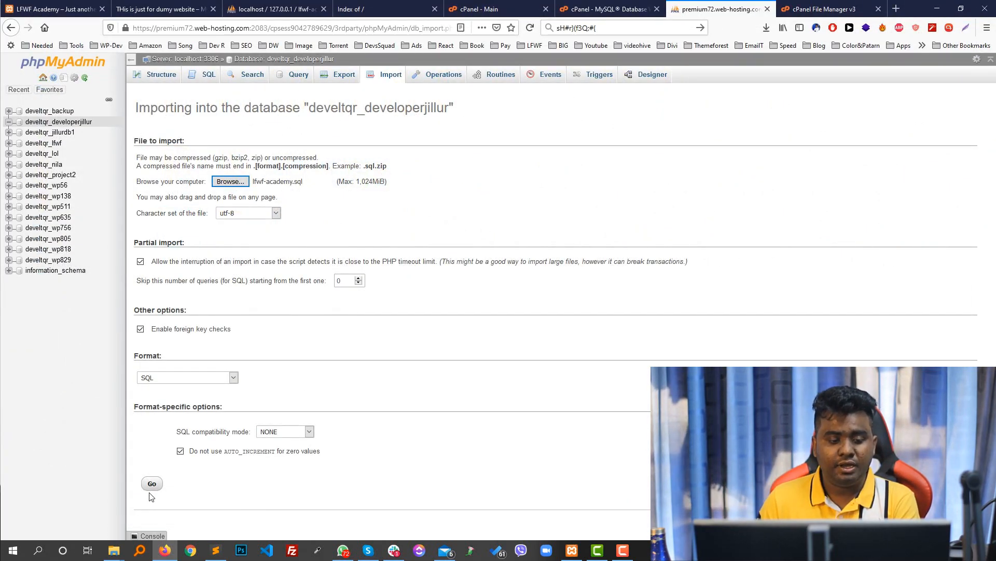
pyautogui.click(151, 483)
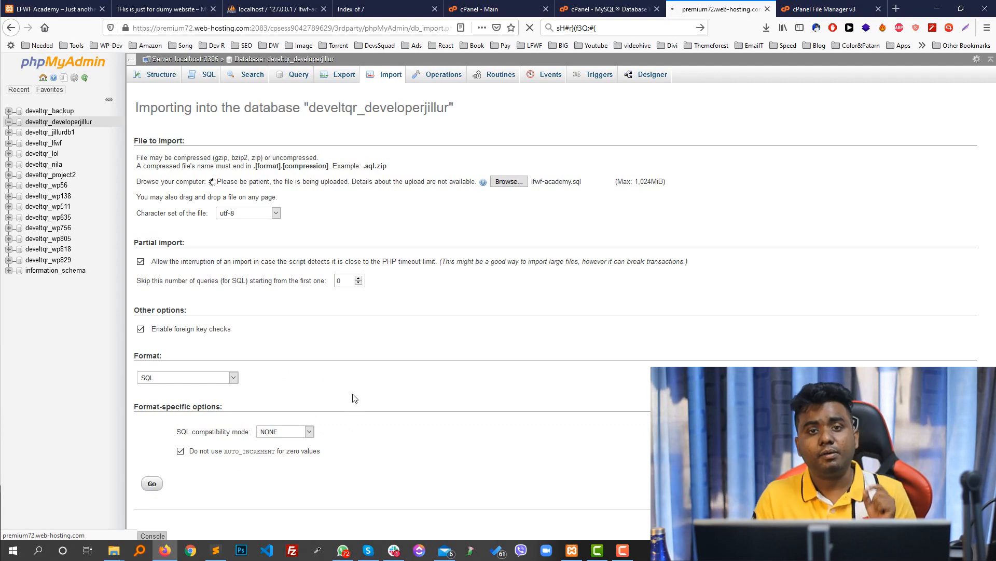
# Review Setup 4 and Setup 5, including editing config.php and replacing the database info, in the Sublime Text notes, and return to Firefox.
pyautogui.click(217, 551)
pyautogui.click(729, 247)
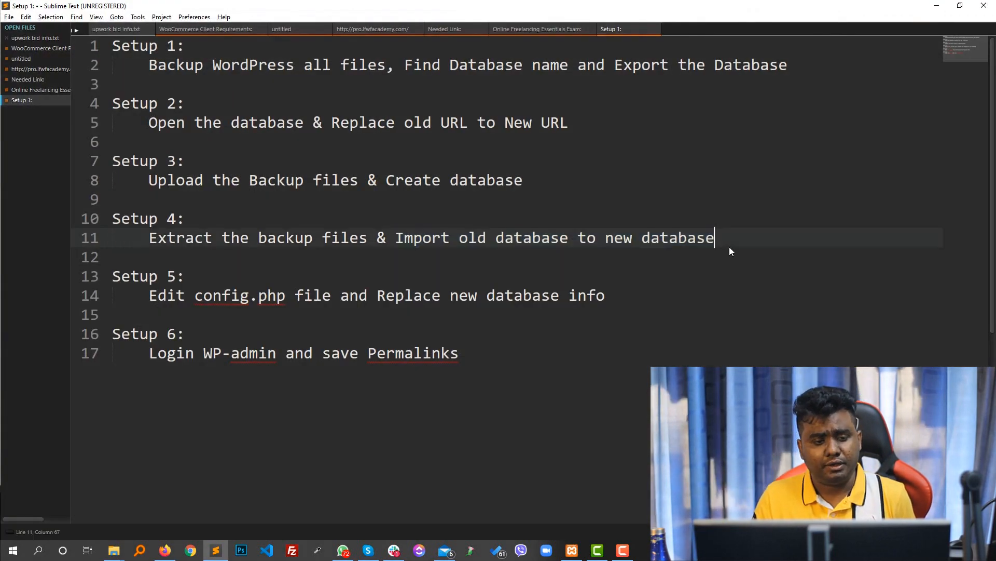
pyautogui.moveTo(730, 247); pyautogui.dragTo(688, 239)
pyautogui.keyDown('shift'); pyautogui.click(113, 219); pyautogui.keyUp('shift')
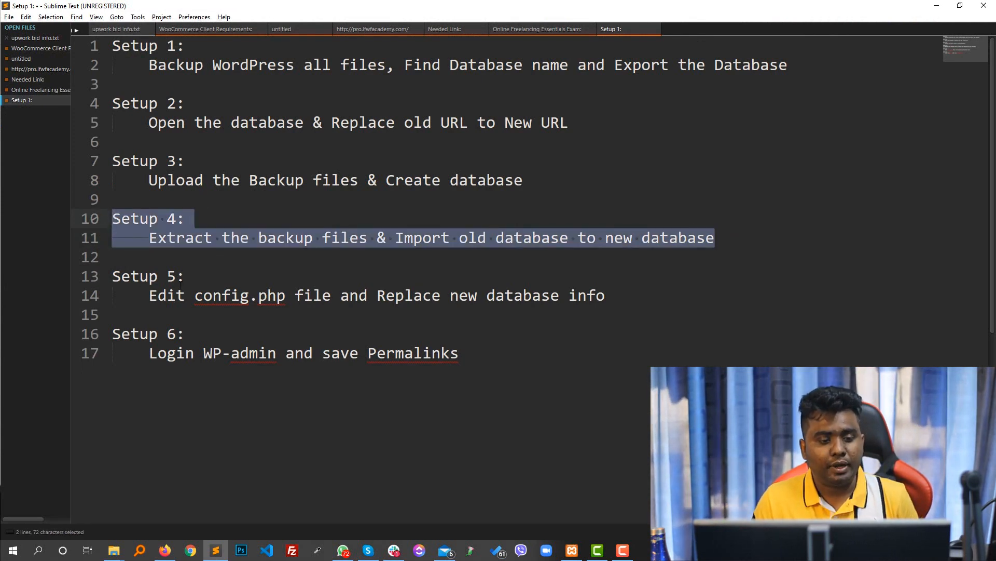
pyautogui.moveTo(144, 295); pyautogui.dragTo(642, 306)
pyautogui.click(149, 295)
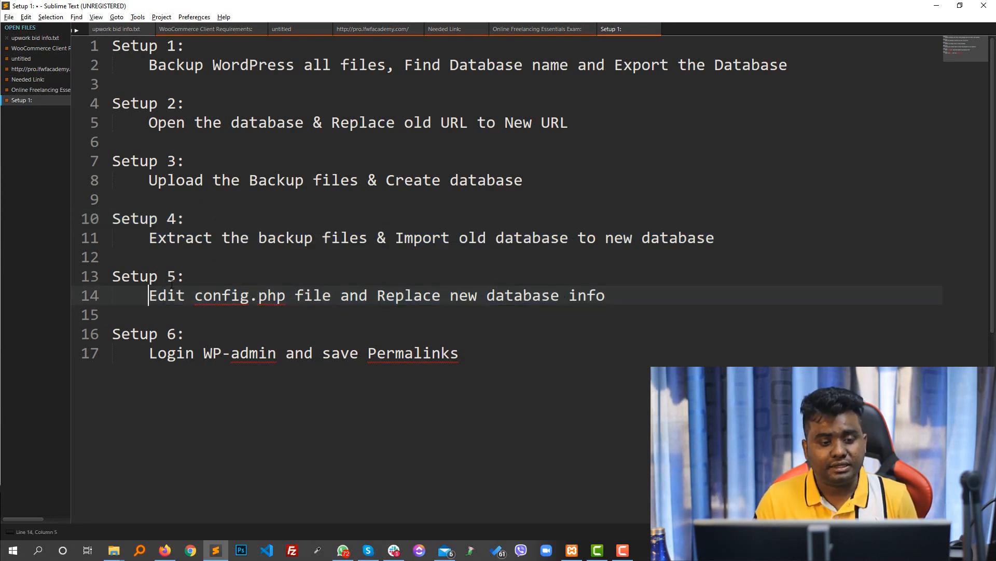
pyautogui.moveTo(159, 295); pyautogui.dragTo(288, 303)
pyautogui.click(220, 293)
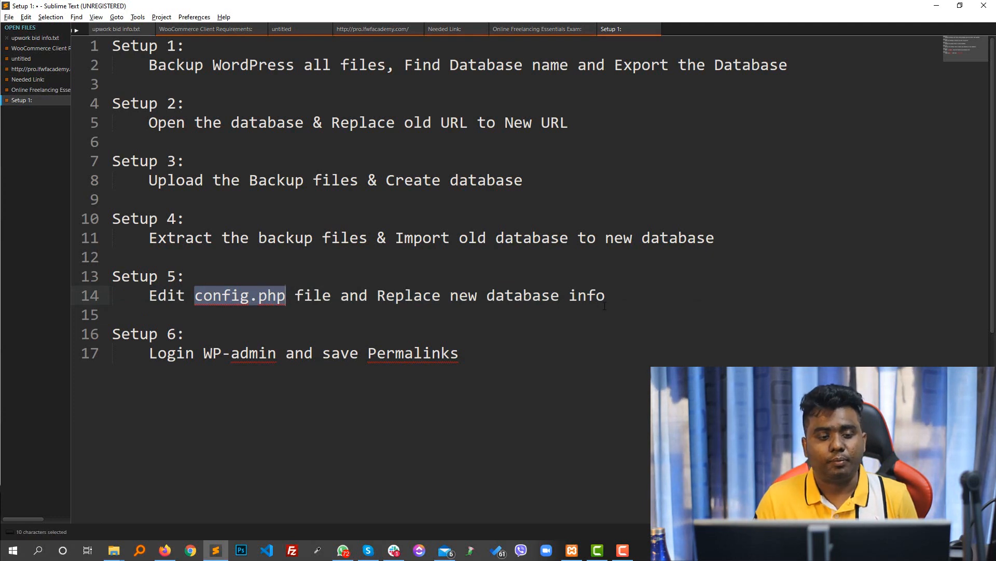
pyautogui.moveTo(605, 305); pyautogui.dragTo(52, 273)
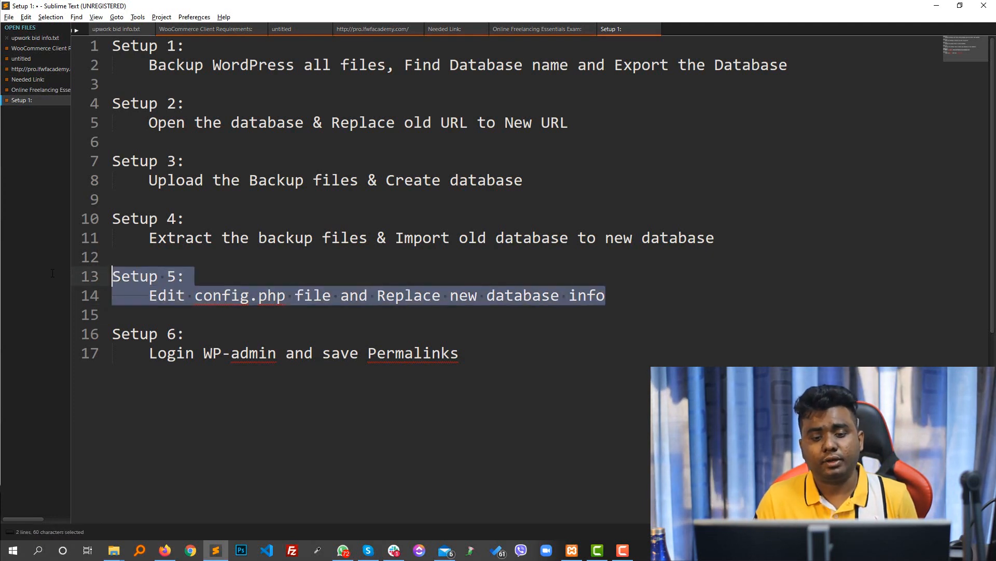
pyautogui.click(503, 307)
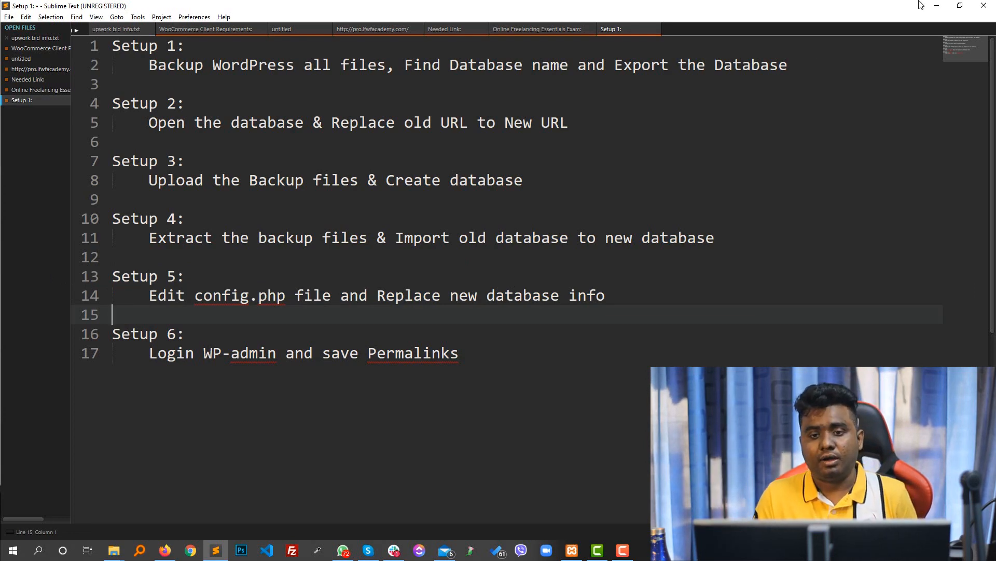
pyautogui.click(936, 5)
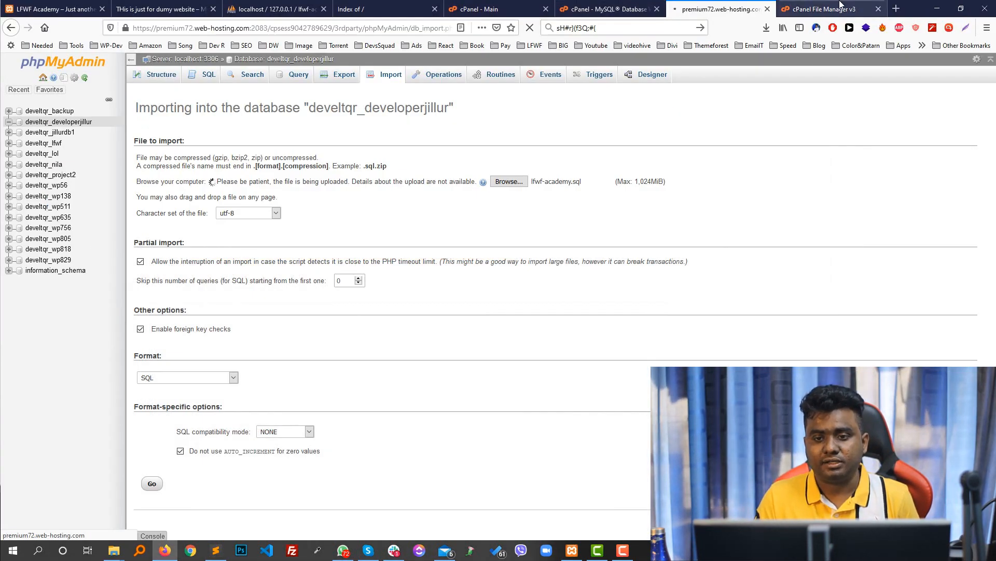
# Place File Manager beside the MySQL Database Wizard page, reload the public_html listing, and select wp-config.php with its file actions shown.
pyautogui.click(797, 9)
pyautogui.hotkey('ctrl', 'shift', 'Tab')
pyautogui.moveTo(798, 5); pyautogui.dragTo(729, 5)
pyautogui.click(403, 115)
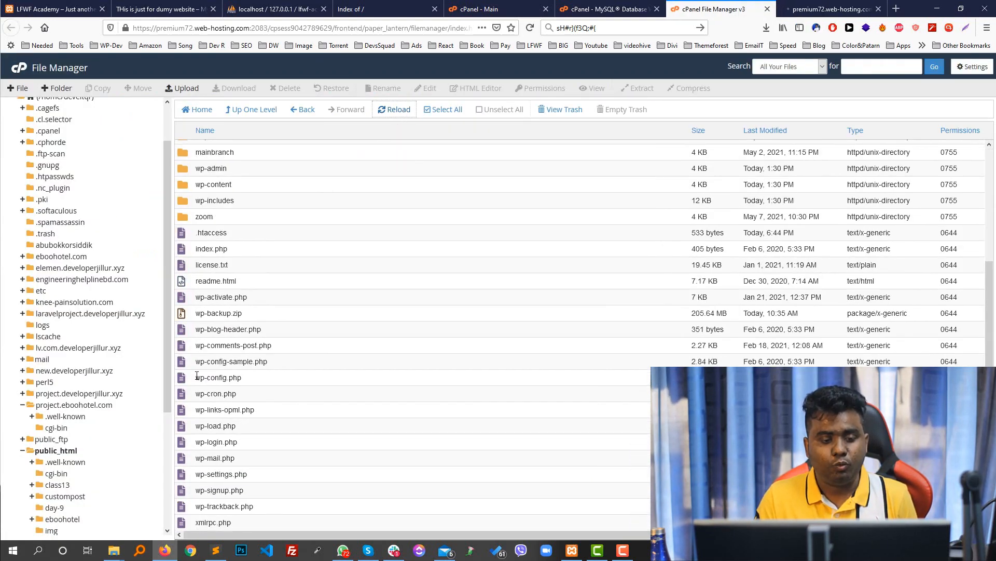
pyautogui.click(211, 378)
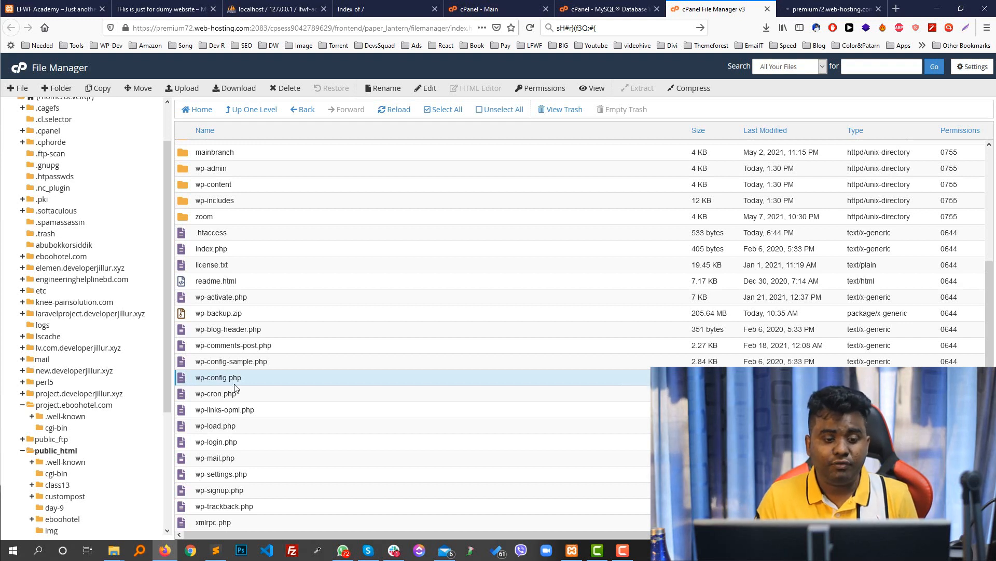
pyautogui.rightClick(195, 380)
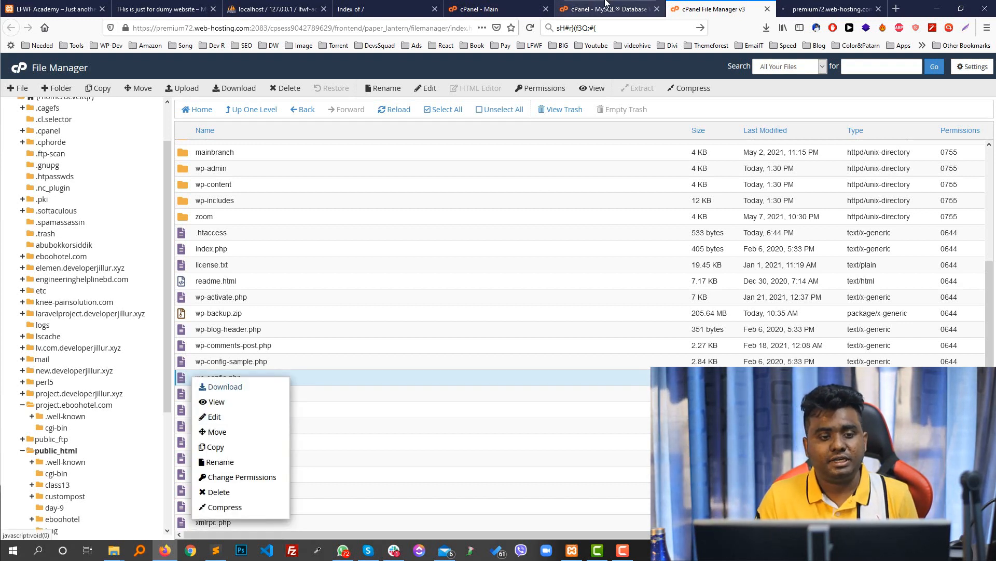
# Check the local lfwf-academy database page, and copy the new database username from the MySQL Database Wizard's completion message.
pyautogui.click(606, 5)
pyautogui.click(185, 10)
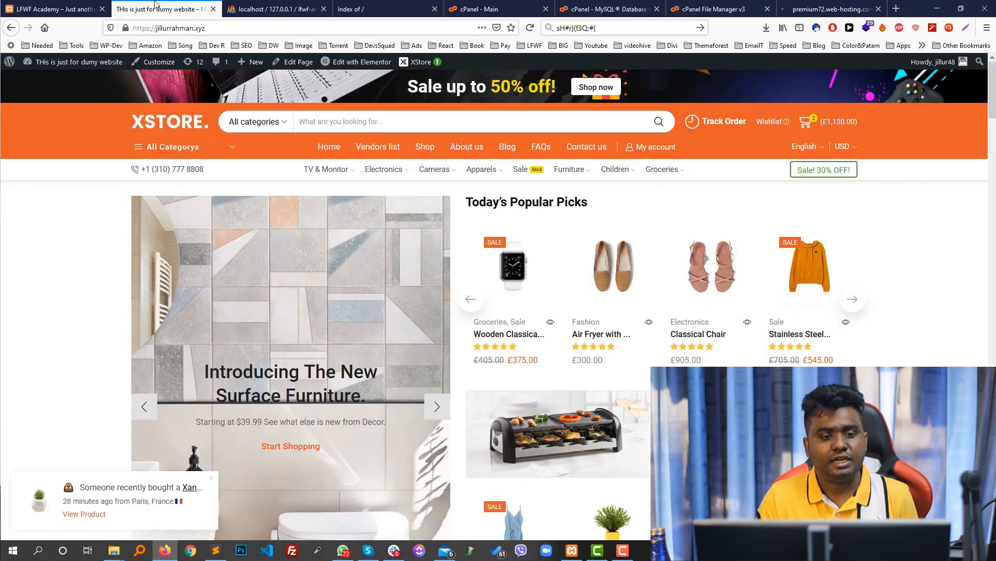
pyautogui.click(275, 8)
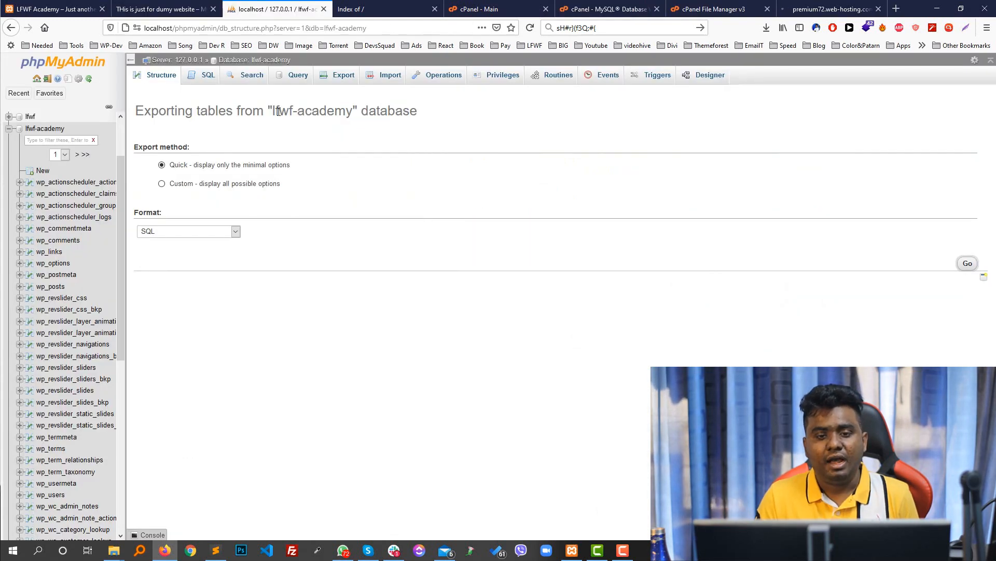
pyautogui.click(598, 5)
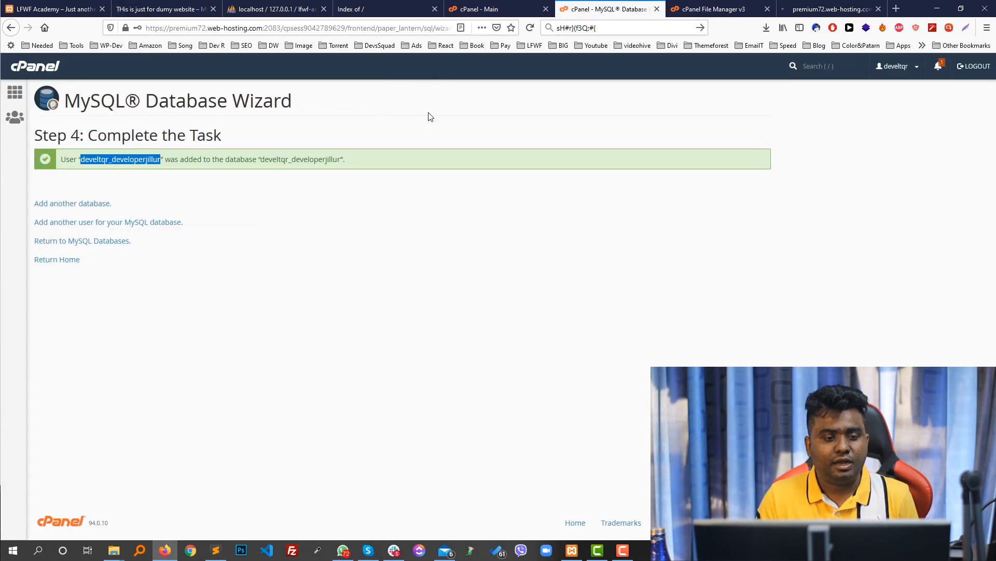
pyautogui.rightClick(142, 163)
pyautogui.click(151, 172)
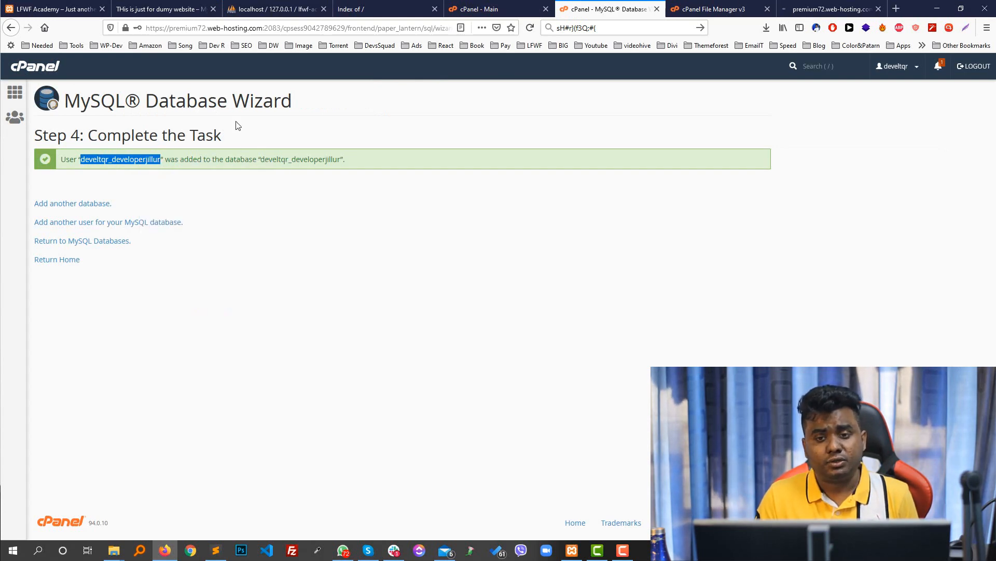
# Open wp-config.php from public_html in the File Manager's code editor.
pyautogui.click(711, 9)
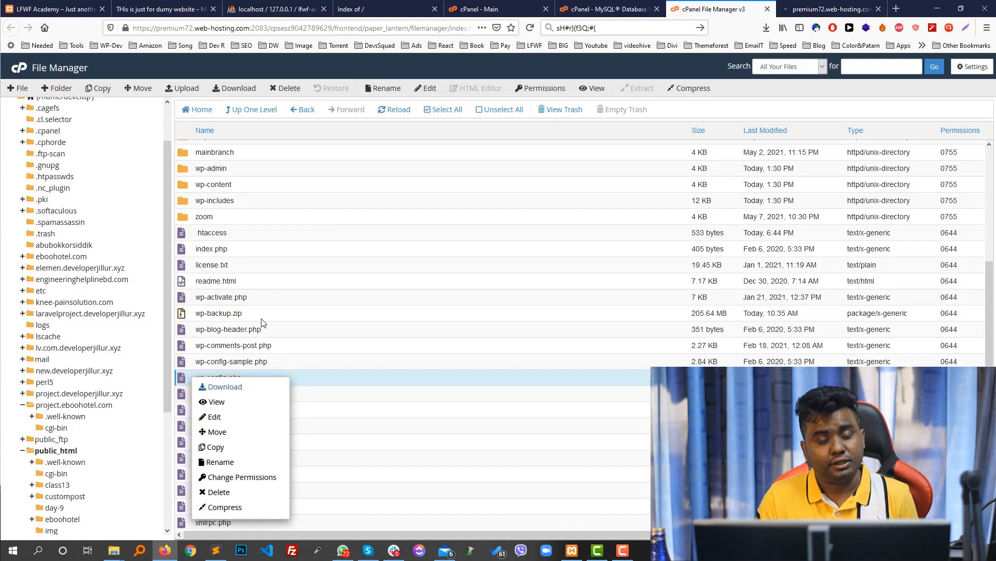
pyautogui.click(215, 416)
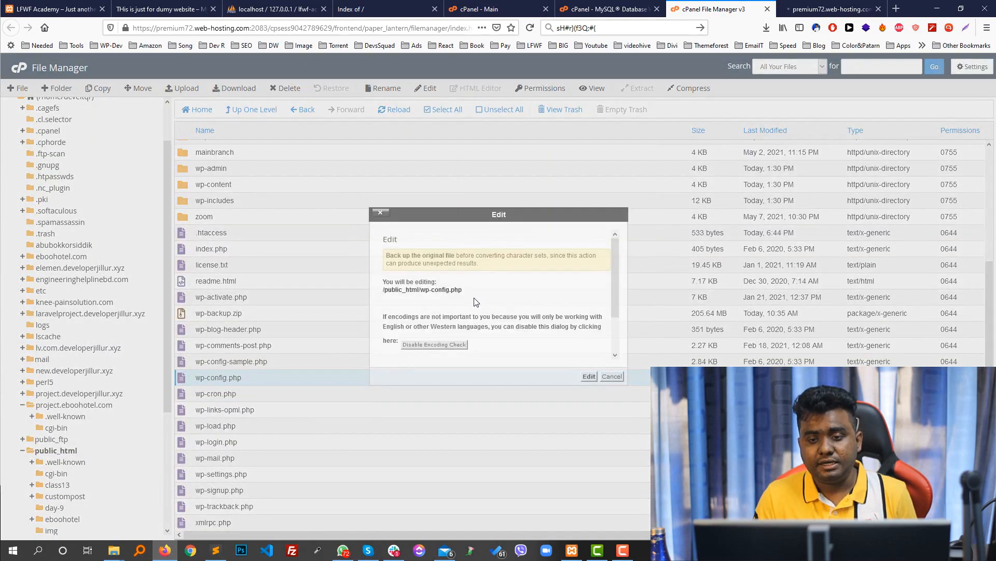
pyautogui.click(588, 375)
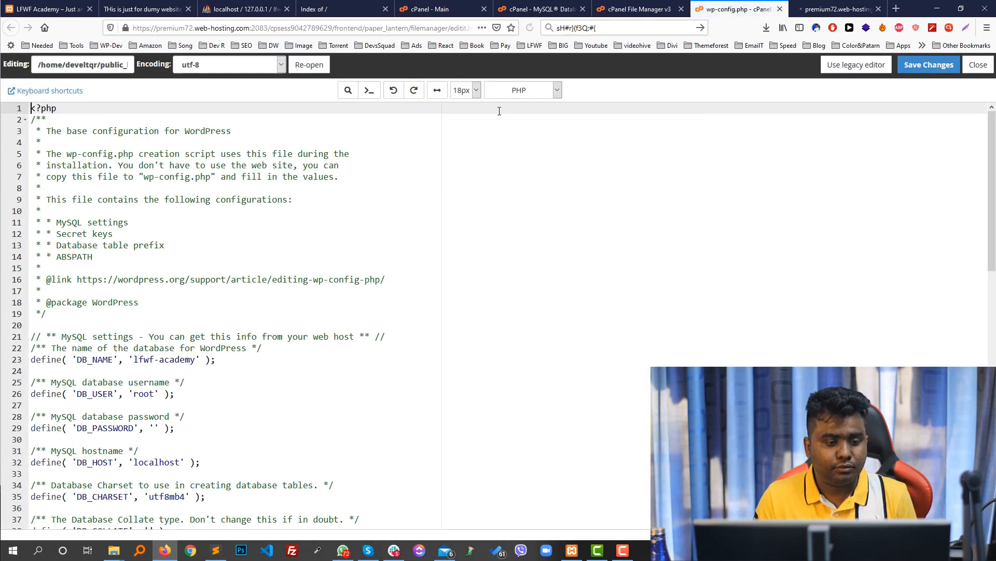
# Replace the DB_NAME value in wp-config.php with the previously copied database identifier.
pyautogui.scroll(-3, 499, 111)
pyautogui.doubleClick(163, 265)
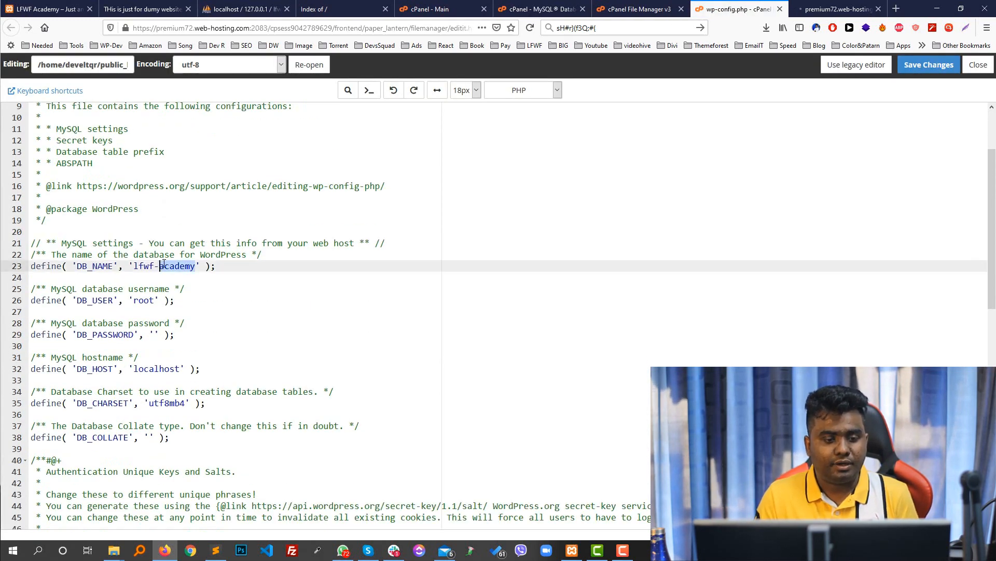
pyautogui.moveTo(135, 266); pyautogui.dragTo(196, 266)
pyautogui.press('BackSpace')
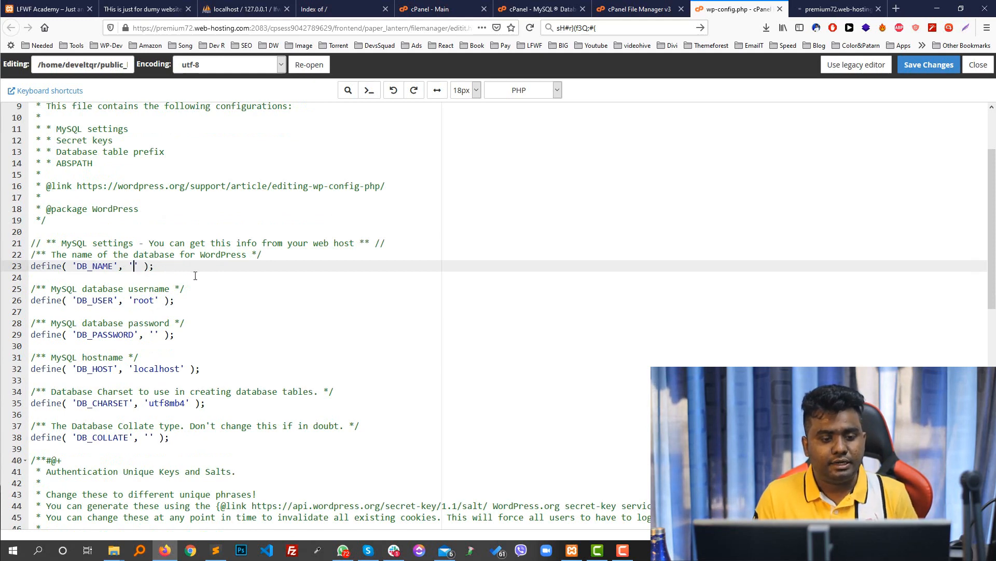
pyautogui.hotkey('ctrl', 'b')
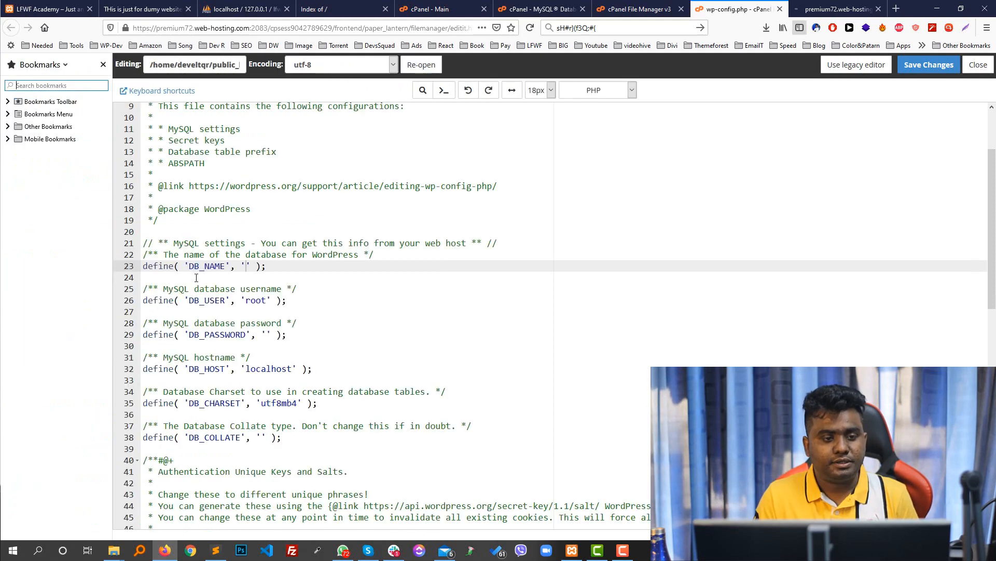
pyautogui.click(102, 65)
pyautogui.hotkey('ctrl', 'v')
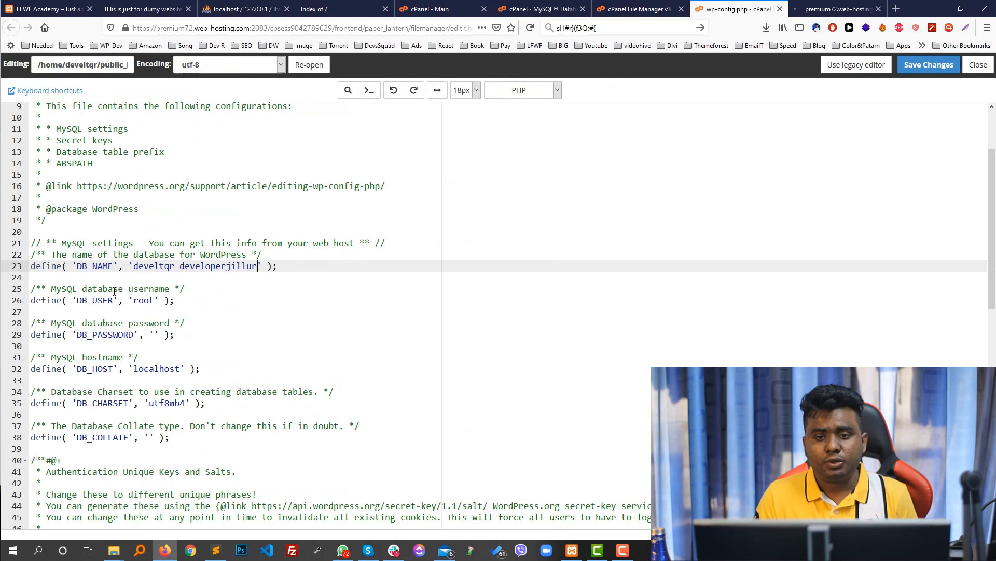
# Copy the new database's name from the MySQL Database Wizard and use it as the DB_NAME value in wp-config.php.
pyautogui.click(586, 2)
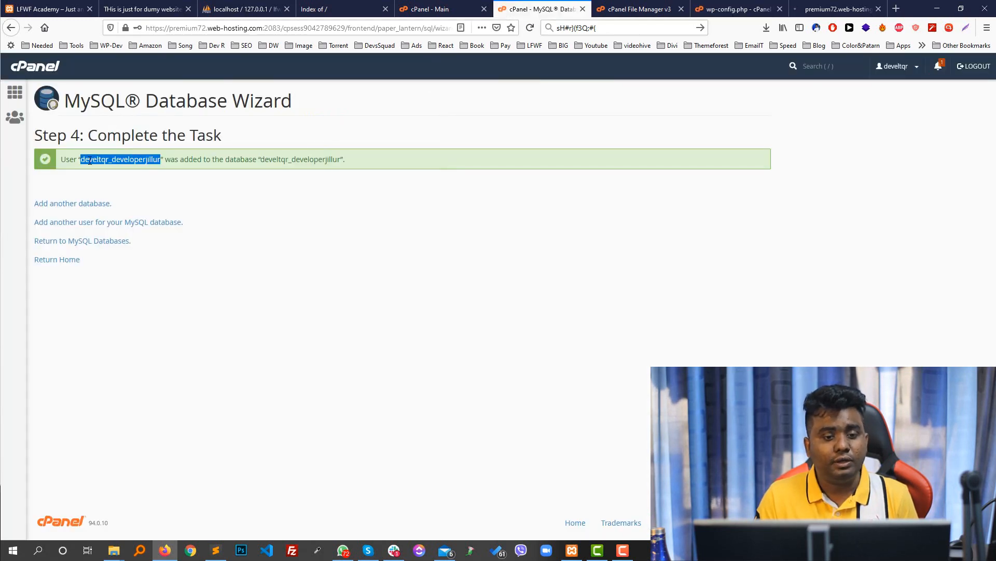
pyautogui.click(316, 159)
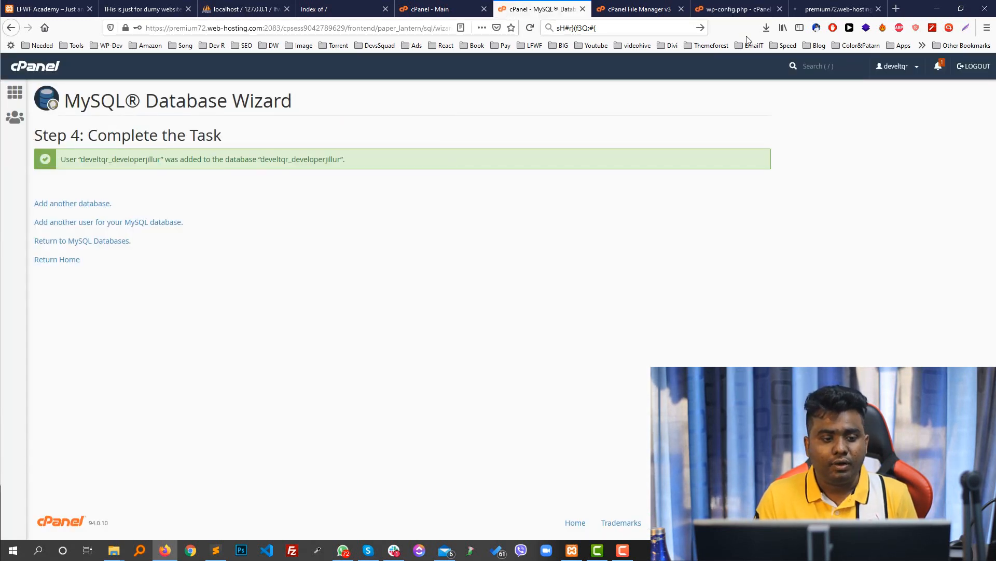
pyautogui.click(737, 9)
pyautogui.click(540, 9)
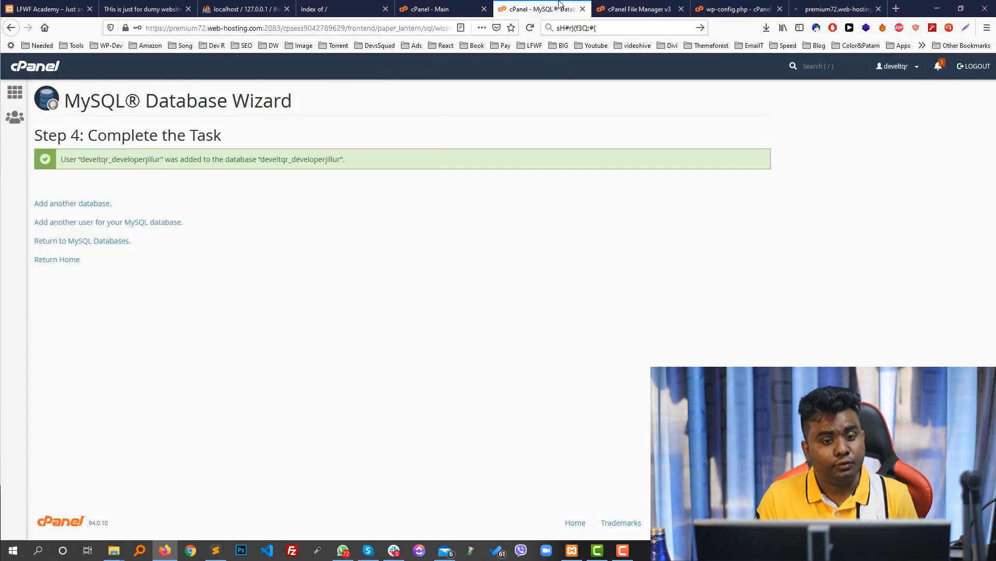
pyautogui.moveTo(260, 158); pyautogui.dragTo(341, 172)
pyautogui.hotkey('ctrl', 'c')
pyautogui.click(753, 10)
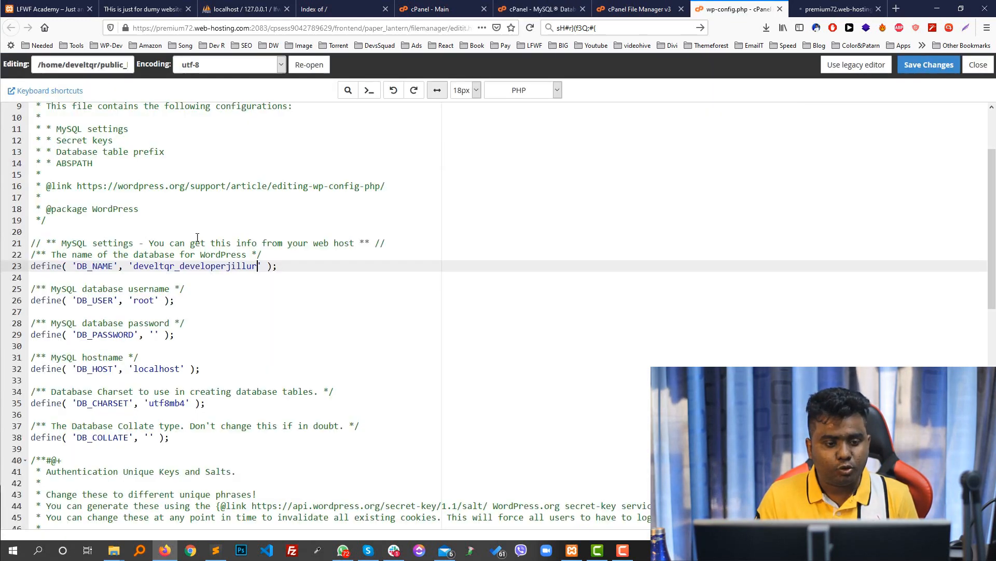
pyautogui.moveTo(135, 270); pyautogui.dragTo(258, 266)
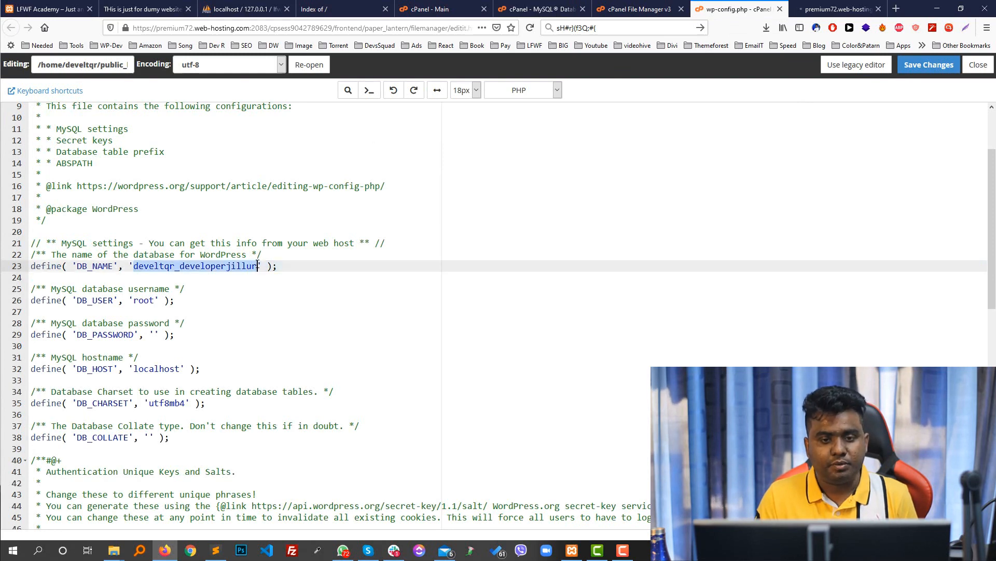
pyautogui.hotkey('ctrl', 'v')
# Copy the new database username from the MySQL Database Wizard and replace the DB_USER value in wp-config.php with it.
pyautogui.click(533, 7)
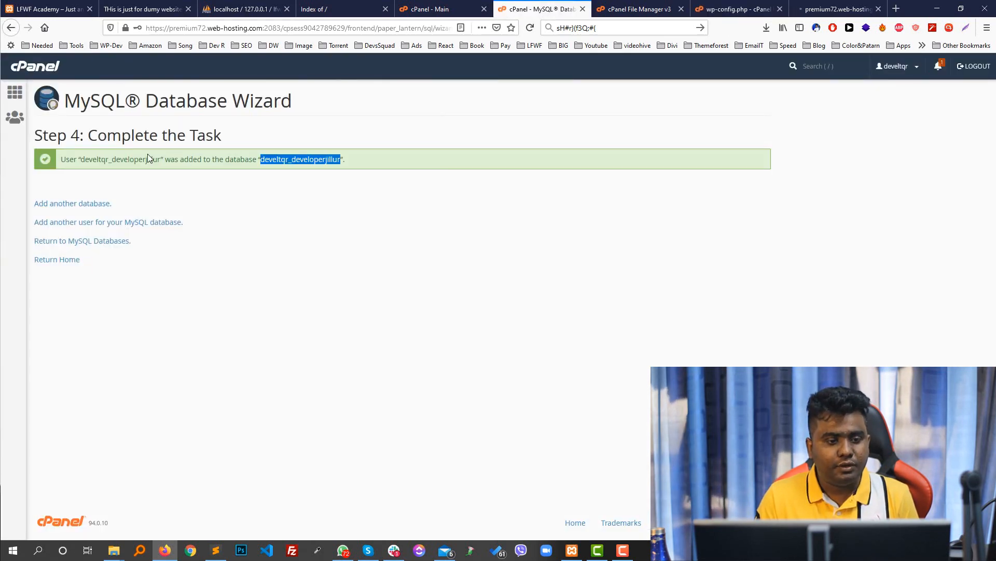
pyautogui.moveTo(80, 159); pyautogui.dragTo(161, 159)
pyautogui.hotkey('ctrl', 'c')
pyautogui.click(726, 9)
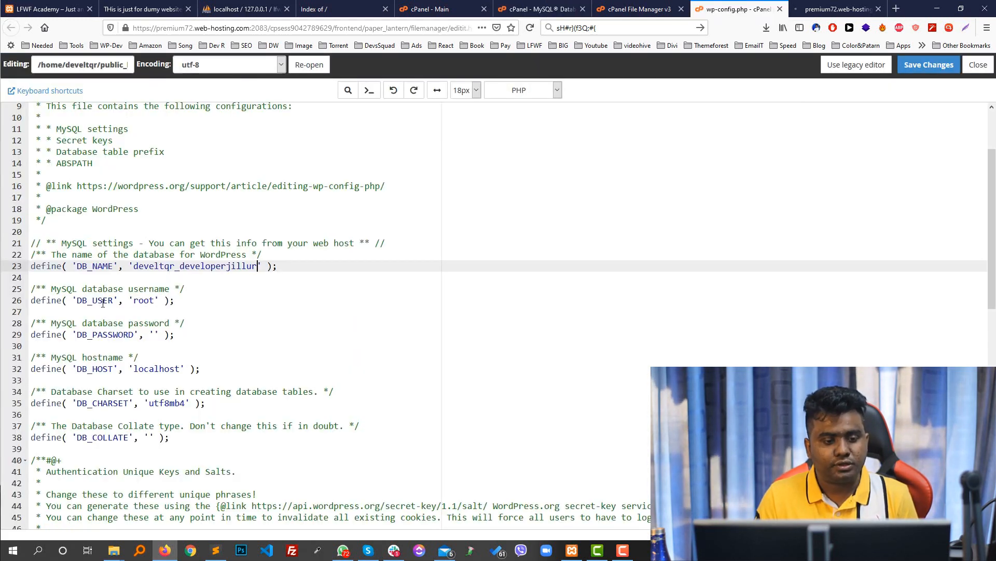
pyautogui.doubleClick(142, 301)
pyautogui.hotkey('ctrl', 'v')
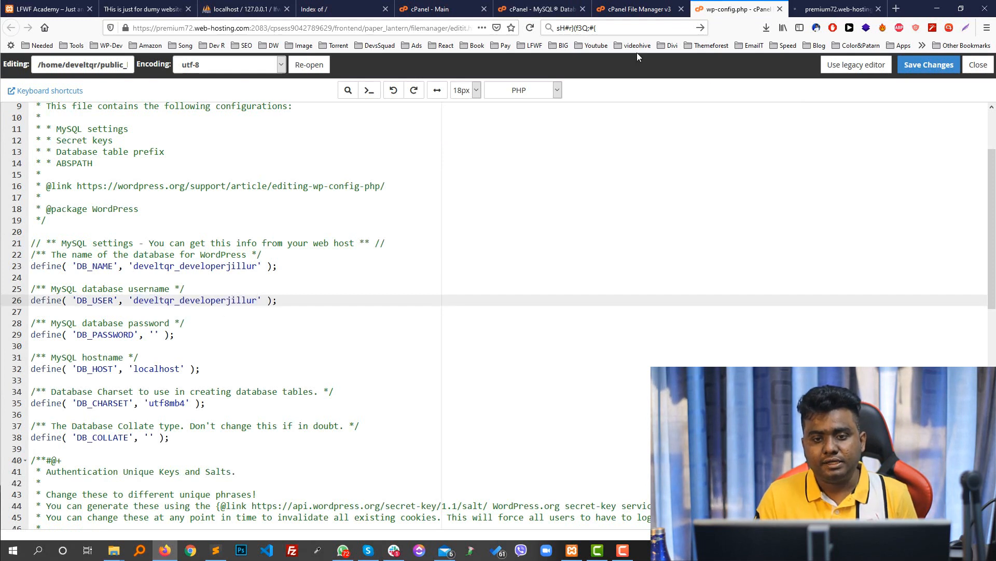
# Copy the database password kept in the browser's search box and paste it as the DB_PASSWORD value in wp-config.php.
pyautogui.click(622, 30)
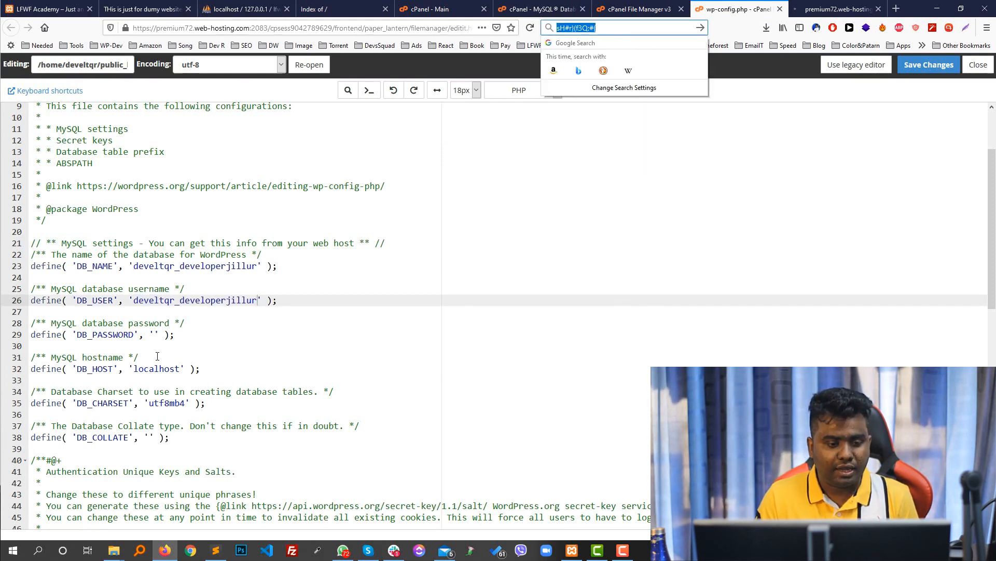
pyautogui.click(157, 335)
pyautogui.hotkey('ctrl', 'v')
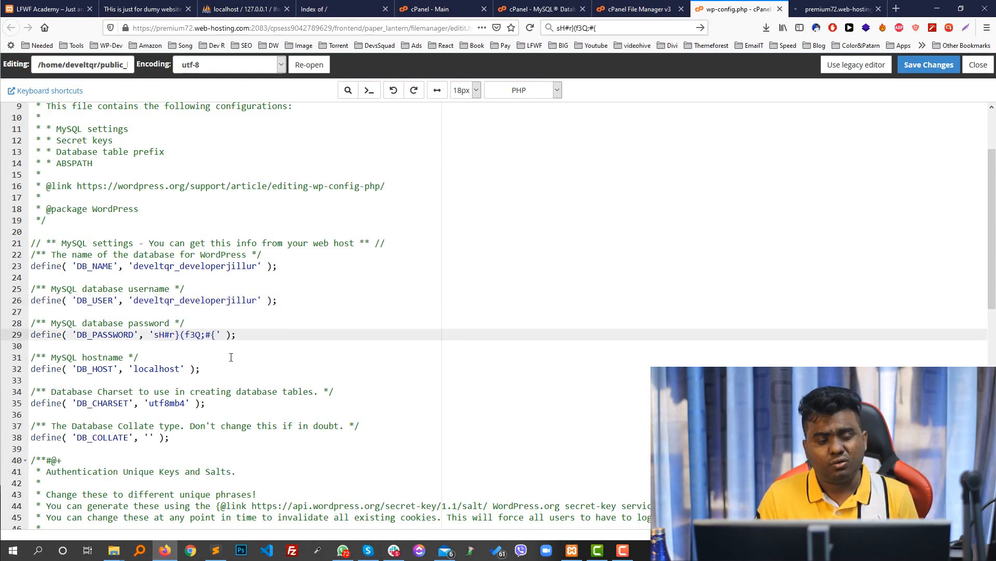
# Check the DB_HOST setting in wp-config.php and look through the hosting account's general information and statistics.
pyautogui.click(158, 366)
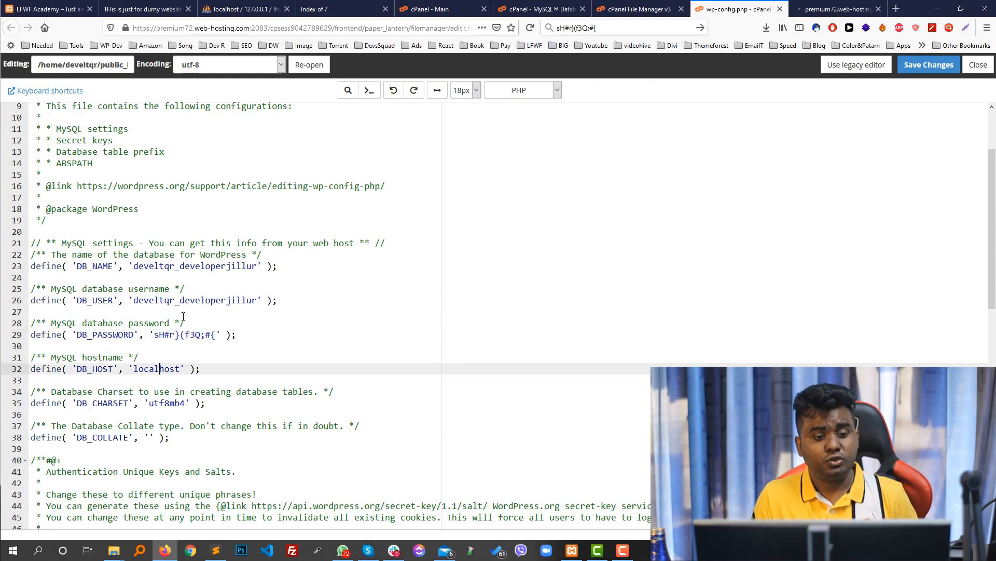
pyautogui.scroll(-3, 177, 344)
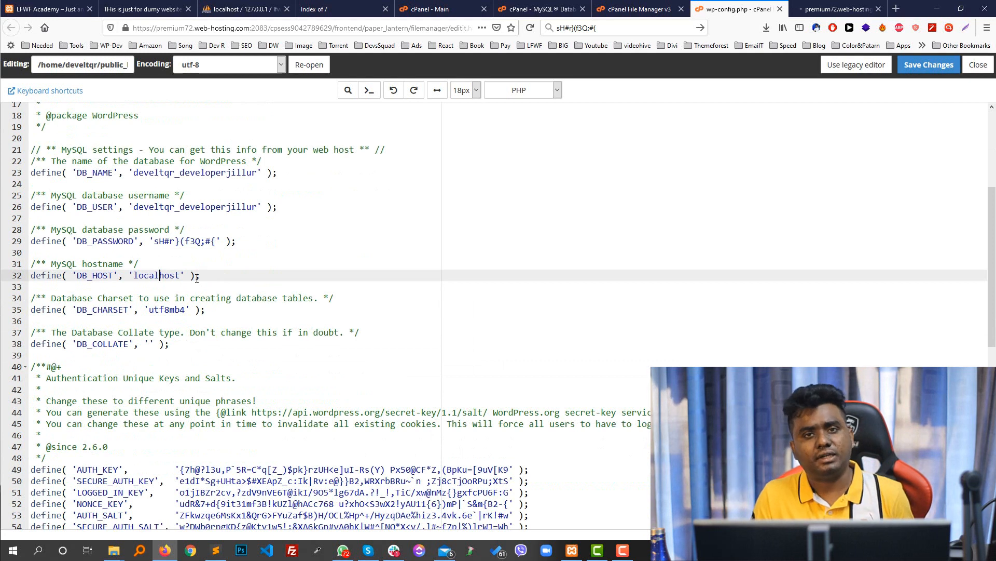
pyautogui.moveTo(210, 278); pyautogui.dragTo(171, 275)
pyautogui.click(219, 279)
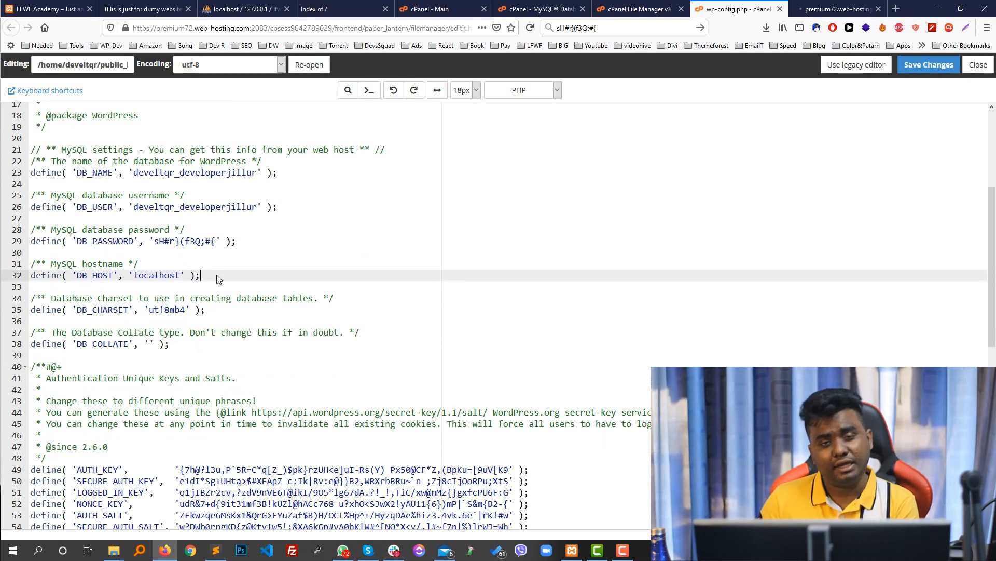
pyautogui.scroll(2, 285, 254)
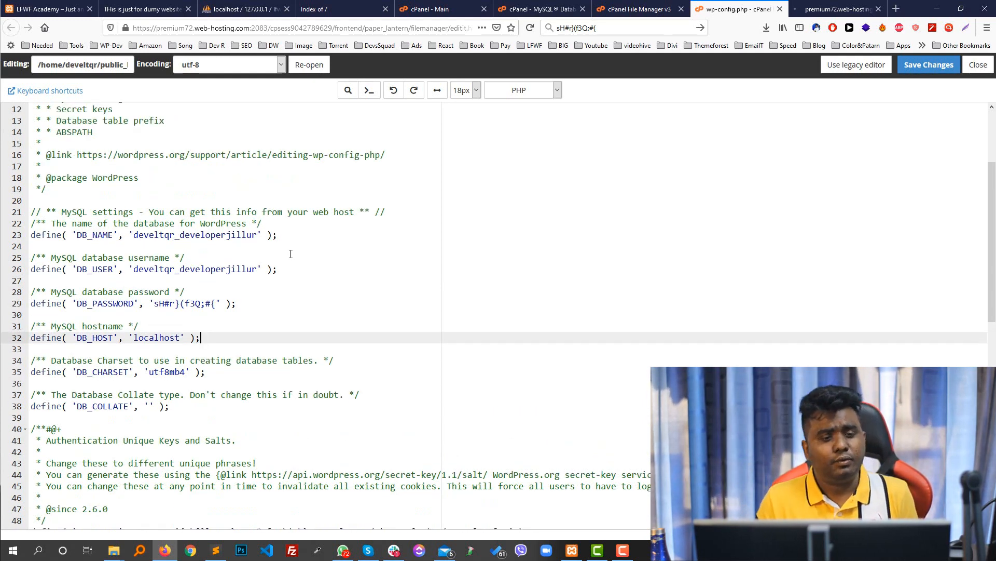
pyautogui.scroll(-2, 223, 282)
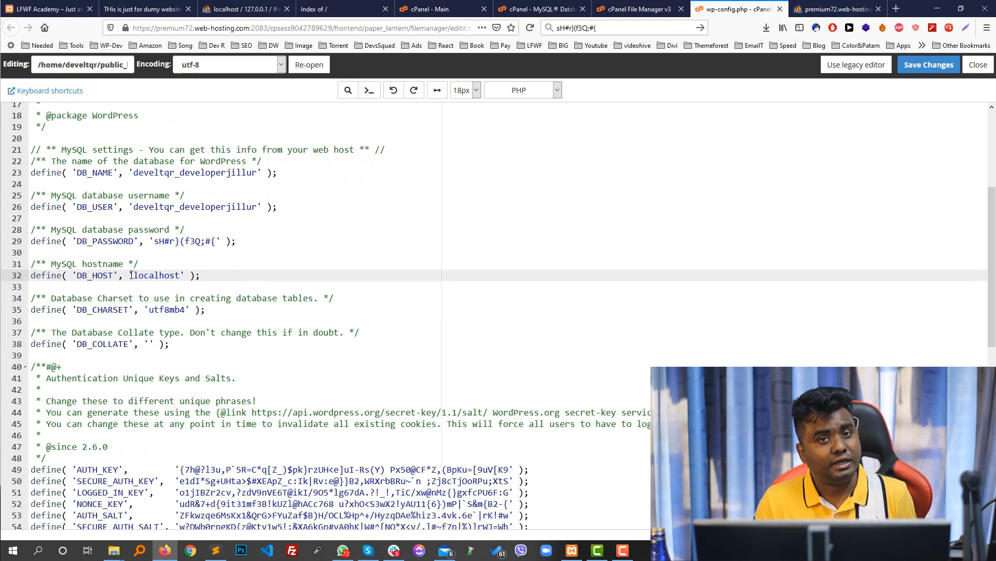
pyautogui.doubleClick(174, 276)
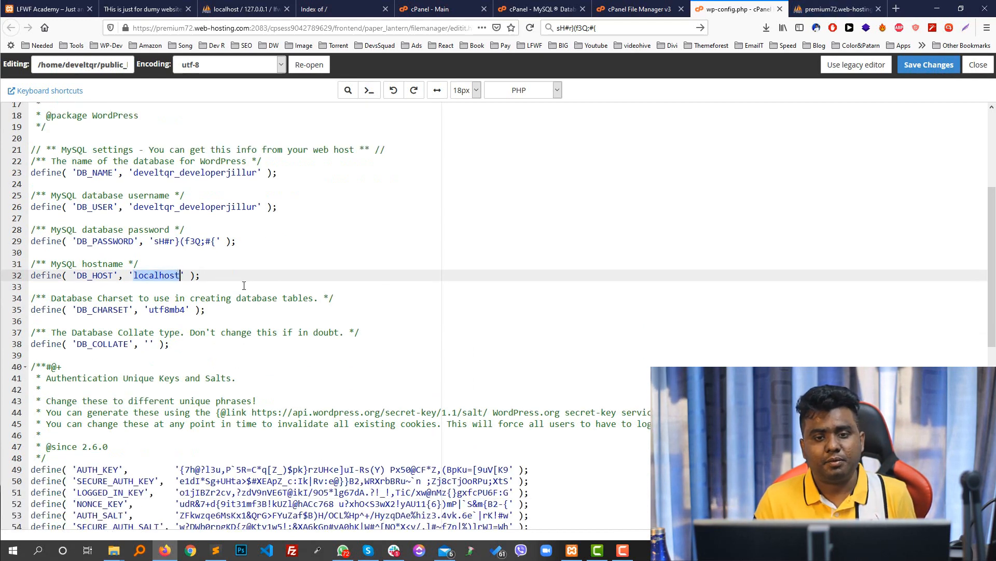
pyautogui.click(413, 9)
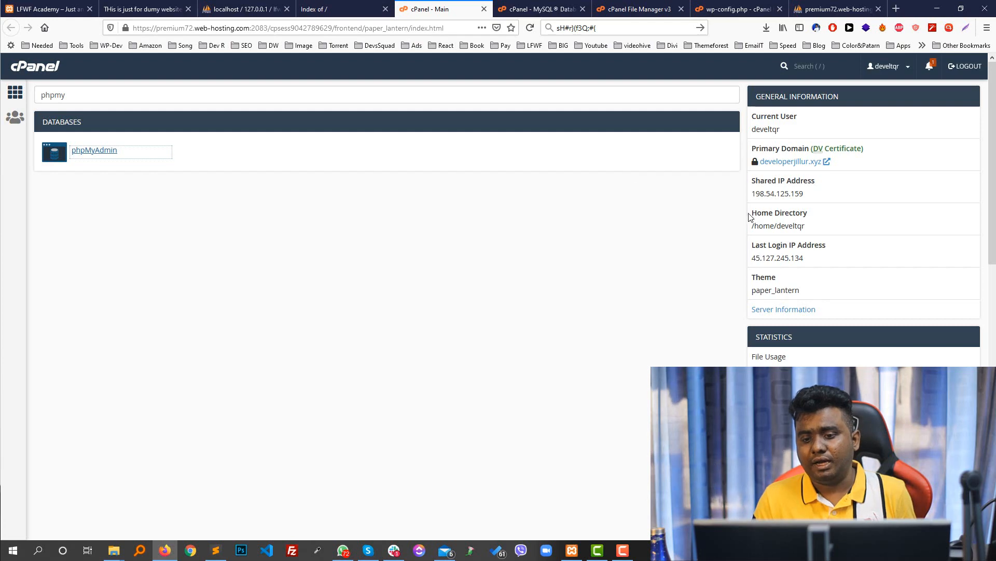
pyautogui.scroll(-6, 794, 228)
pyautogui.scroll(6, 789, 242)
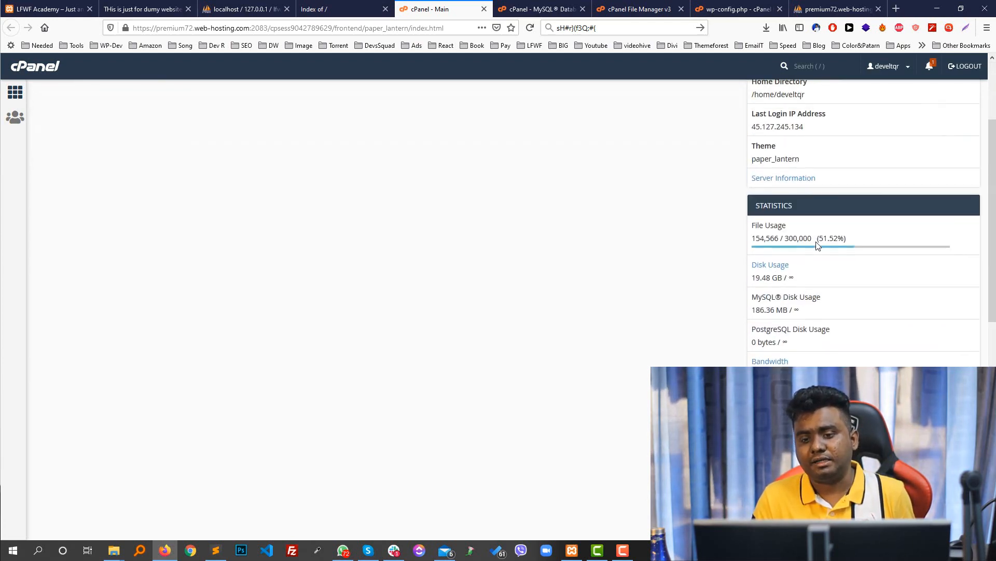
pyautogui.click(737, 9)
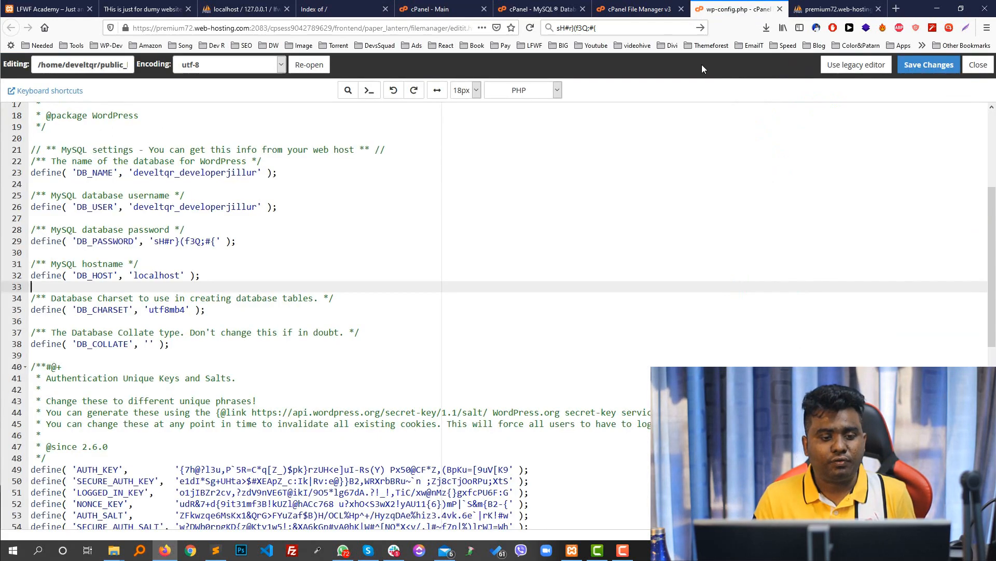
# Review the DB_NAME, DB_USER and DB_PASSWORD definitions and save the changes to wp-config.php.
pyautogui.press('Up')
pyautogui.scroll(1, 235, 201)
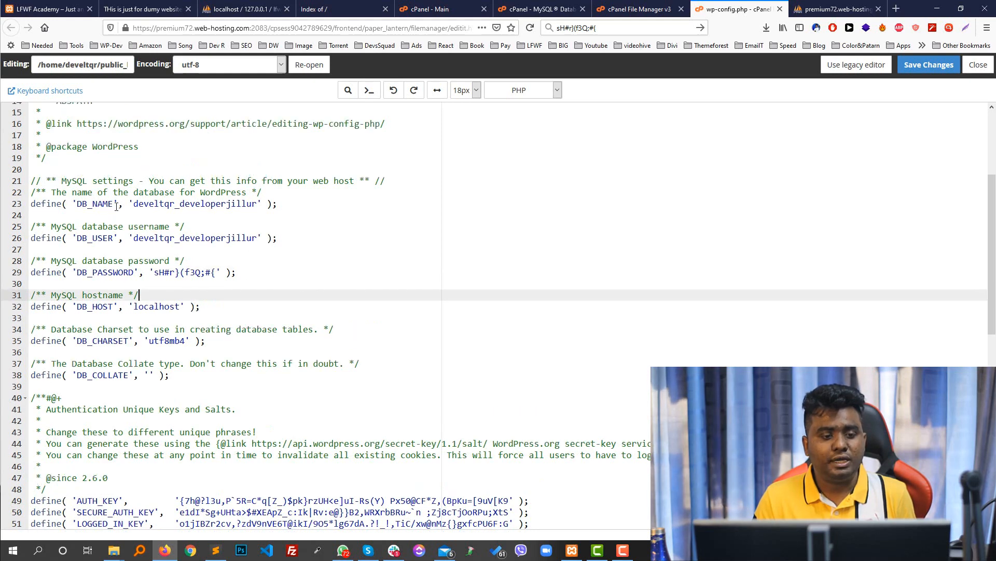
pyautogui.click(95, 204)
pyautogui.doubleClick(94, 204)
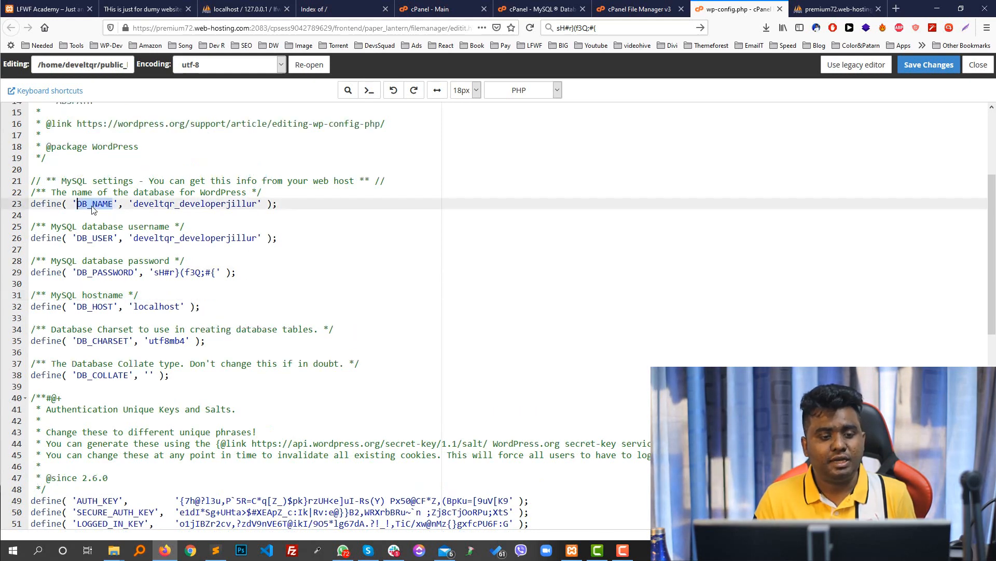
pyautogui.doubleClick(95, 237)
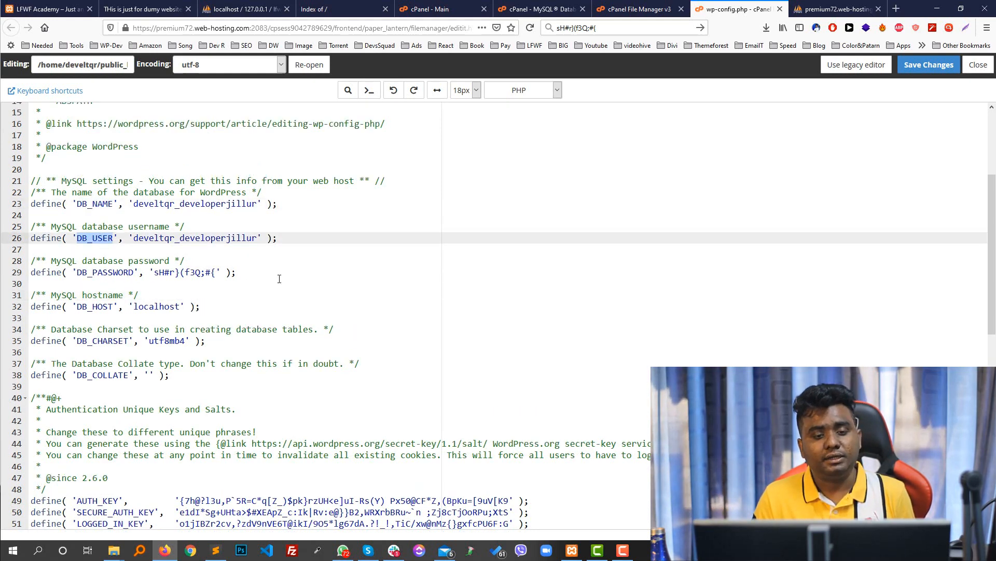
pyautogui.moveTo(278, 276); pyautogui.dragTo(11, 188)
pyautogui.click(929, 65)
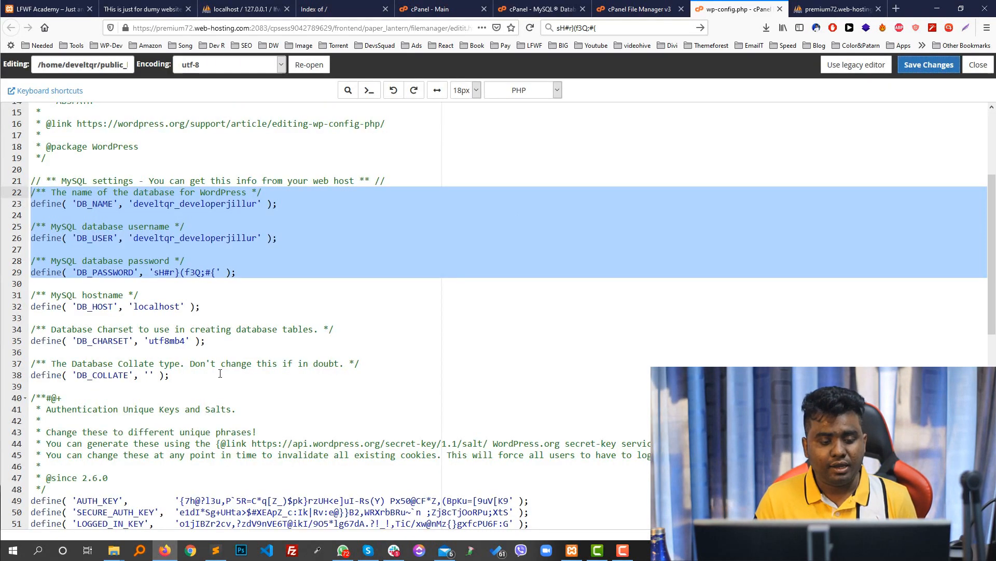
# Switch to Sublime Text and highlight the Setup 5 and Setup 4 lines of the migration notes.
pyautogui.click(215, 550)
pyautogui.moveTo(606, 295); pyautogui.dragTo(78, 276)
pyautogui.moveTo(715, 238); pyautogui.dragTo(112, 199)
pyautogui.click(164, 550)
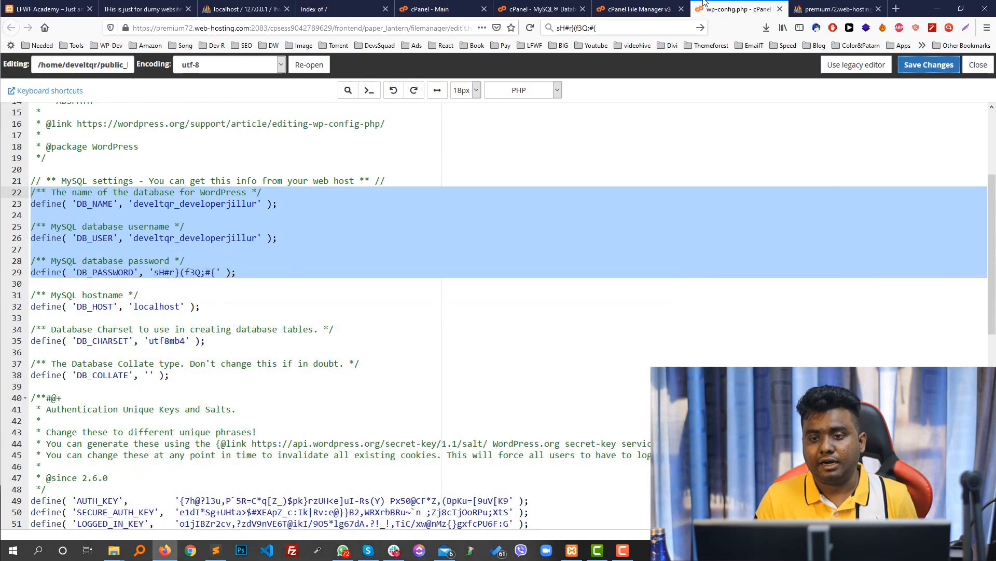
# Check the database import in phpMyAdmin and return to the migration notes in Sublime Text.
pyautogui.click(638, 9)
pyautogui.click(811, 5)
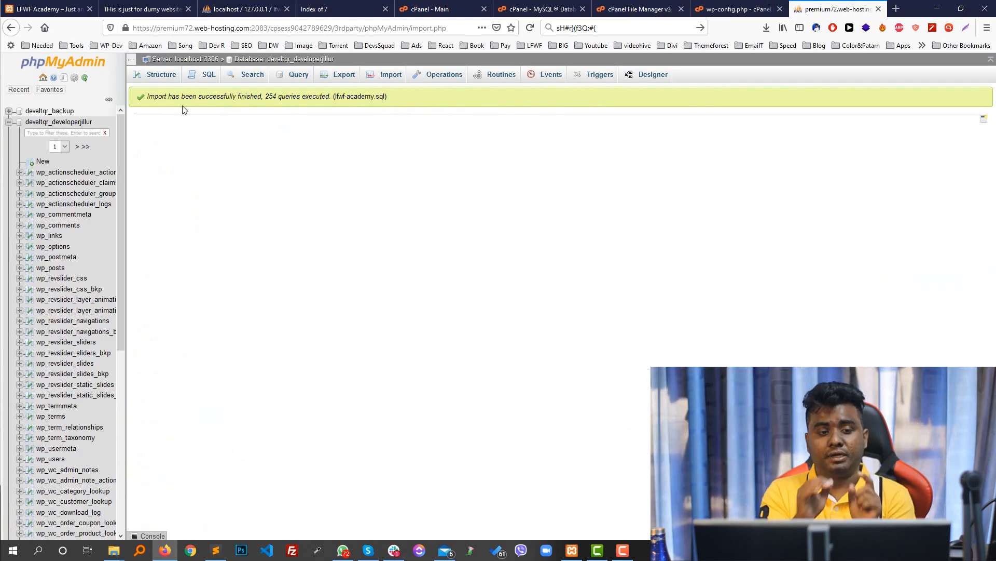
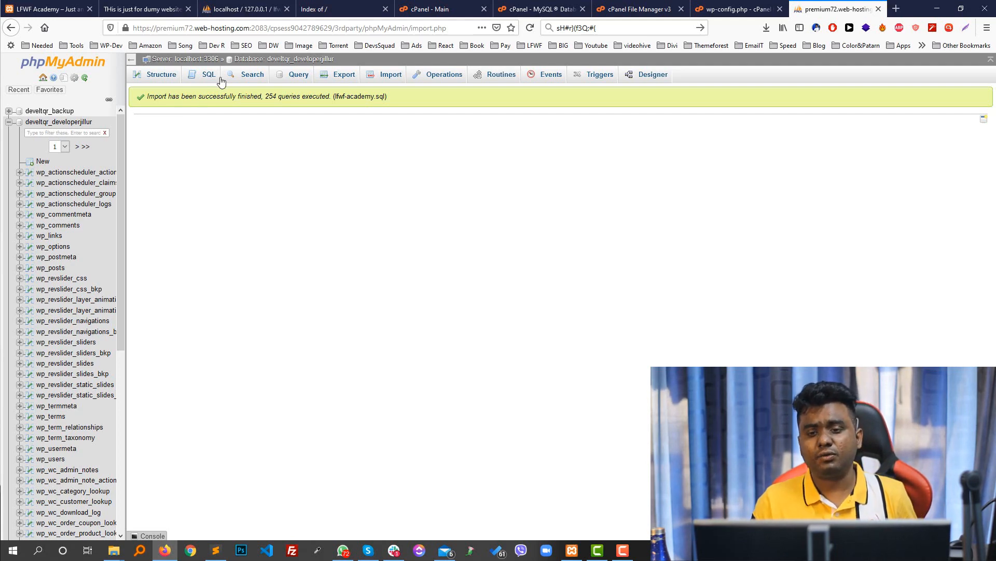
pyautogui.click(741, 5)
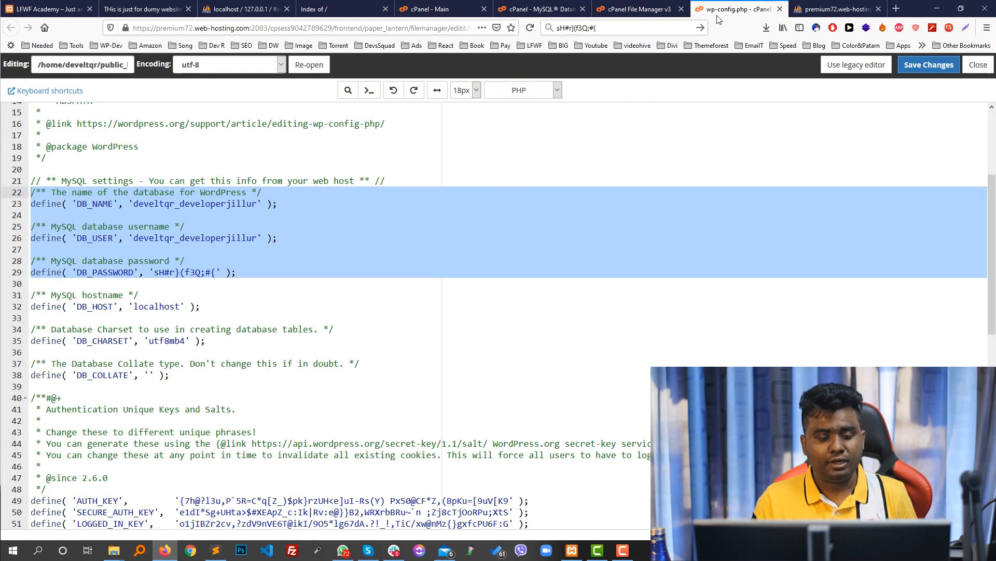
pyautogui.click(216, 551)
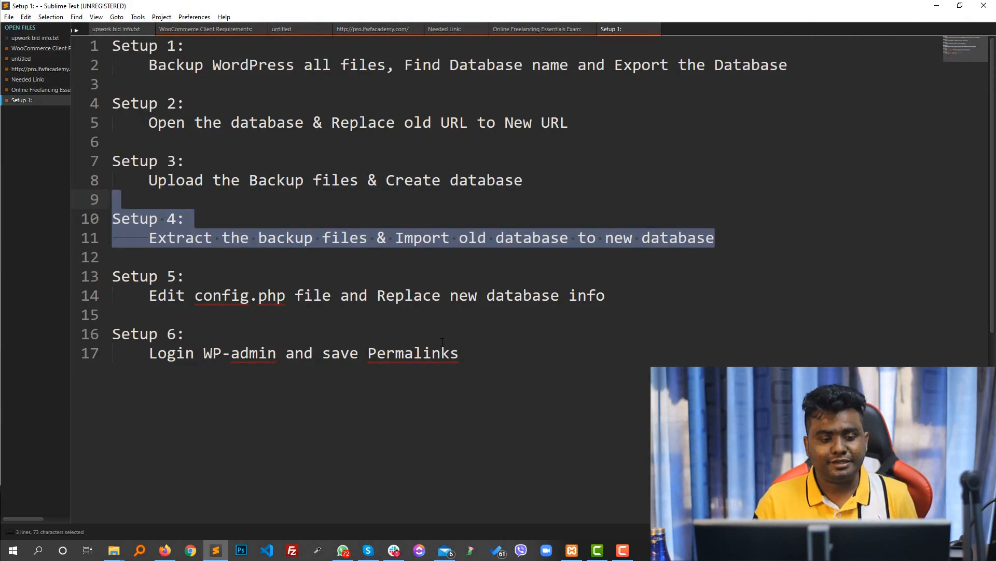
# Highlight the Setup 6 lines of the migration notes and return to Firefox.
pyautogui.moveTo(487, 371); pyautogui.dragTo(100, 323)
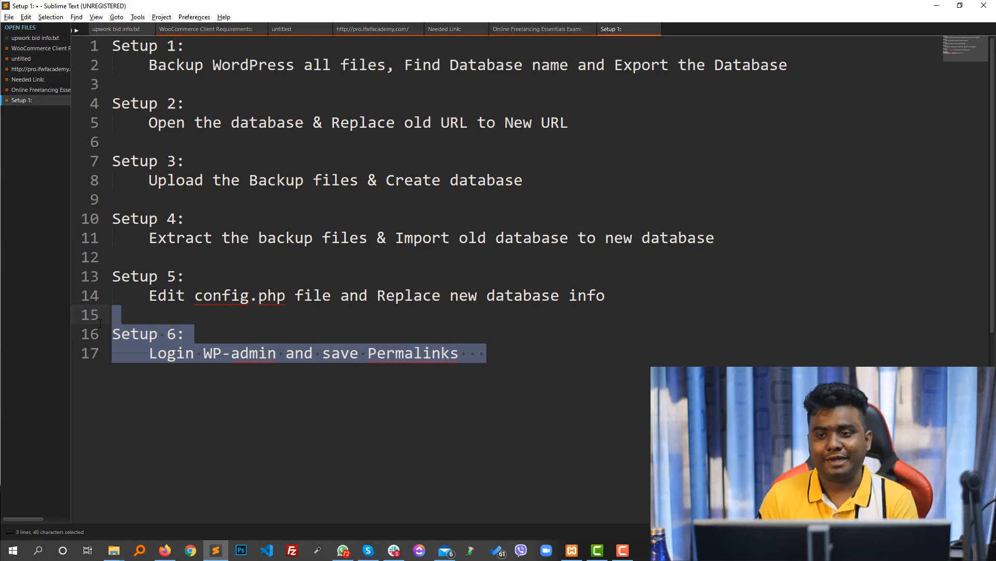
pyautogui.click(937, 6)
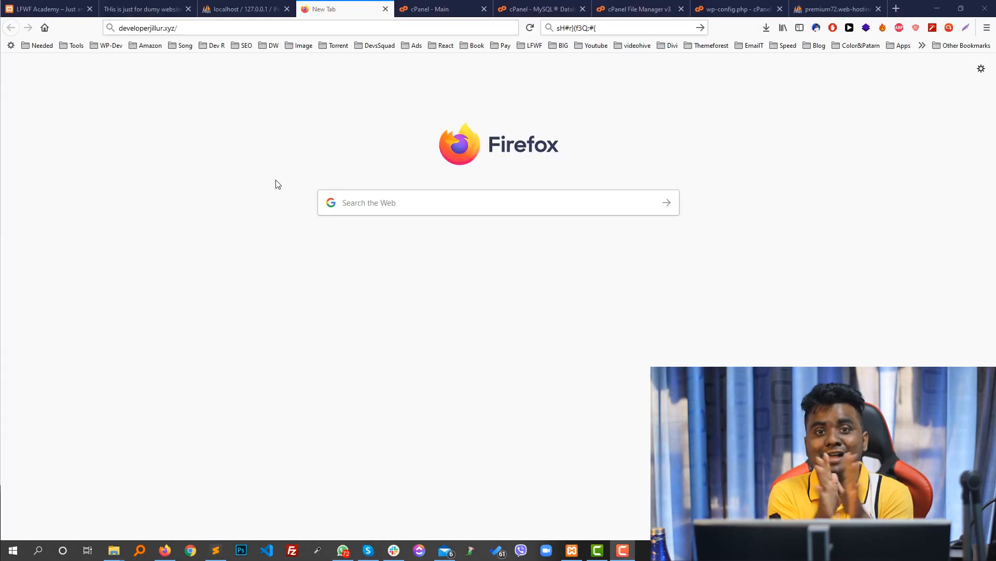
# Copy the live .xyz site address, try loading it in the regular browser window, and close that tab.
pyautogui.click(264, 29)
pyautogui.hotkey('ctrl', 'c')
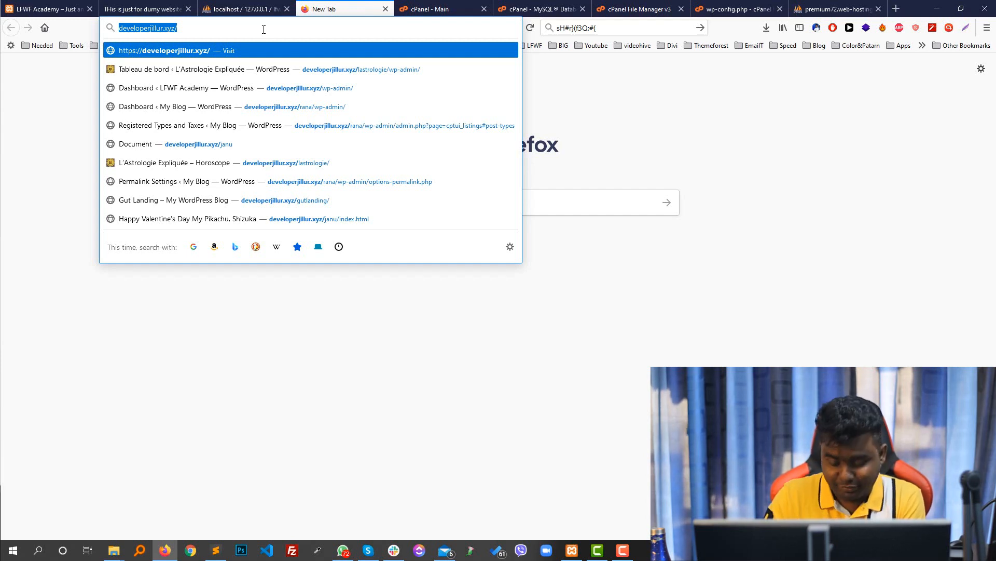
pyautogui.press('Return')
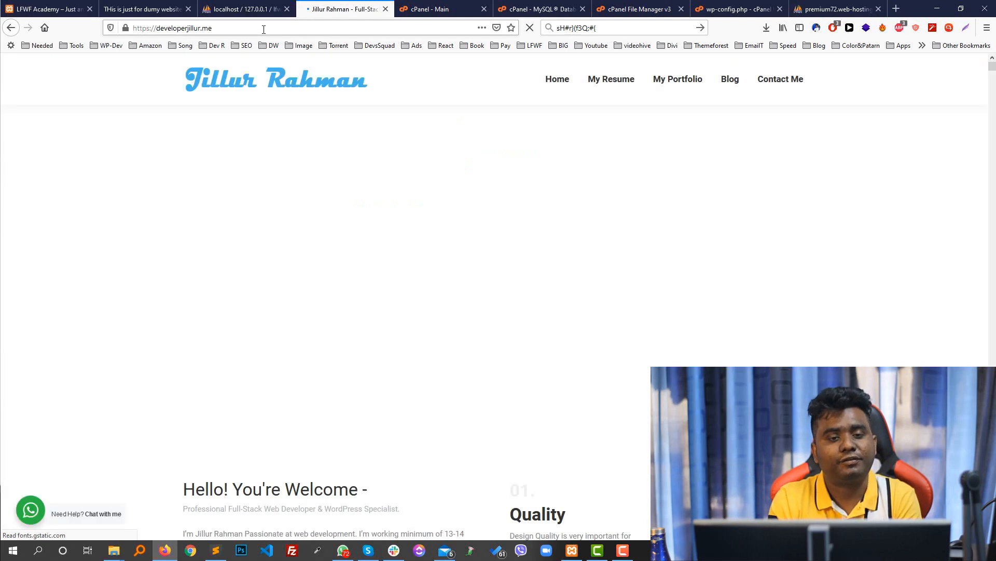
pyautogui.click(235, 27)
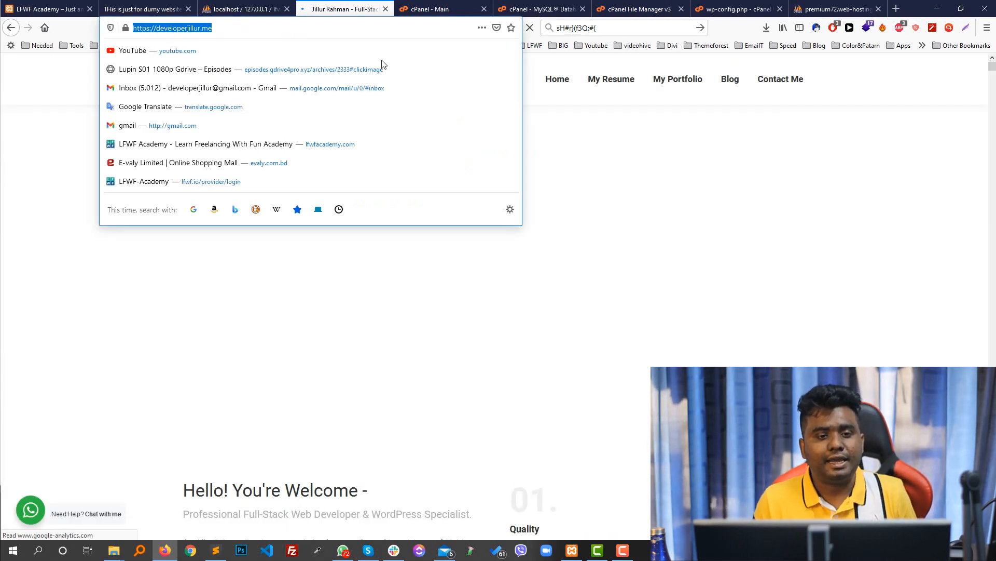
pyautogui.click(385, 8)
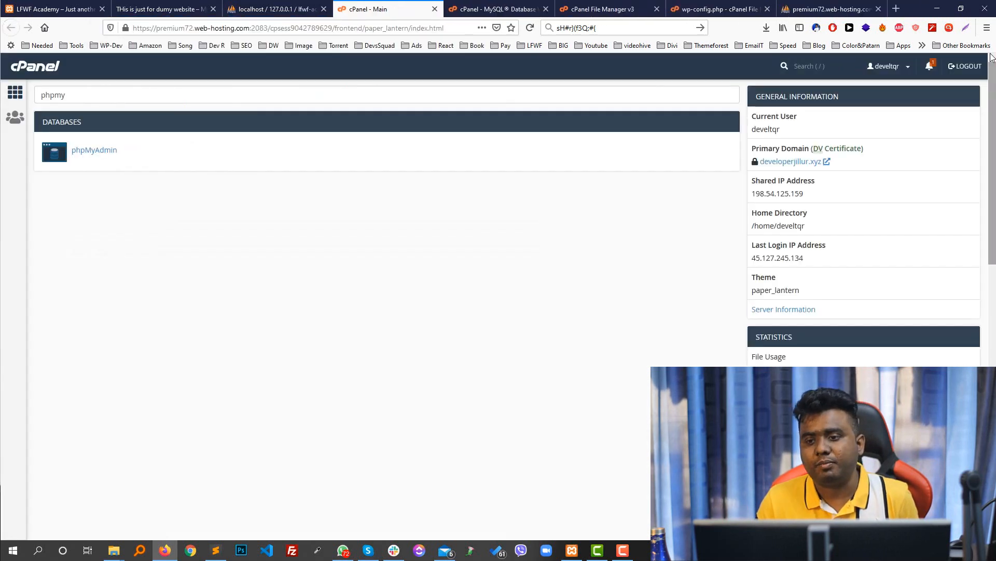
# Open a private browsing window and load the copied live .xyz site address in it.
pyautogui.click(987, 28)
pyautogui.click(897, 97)
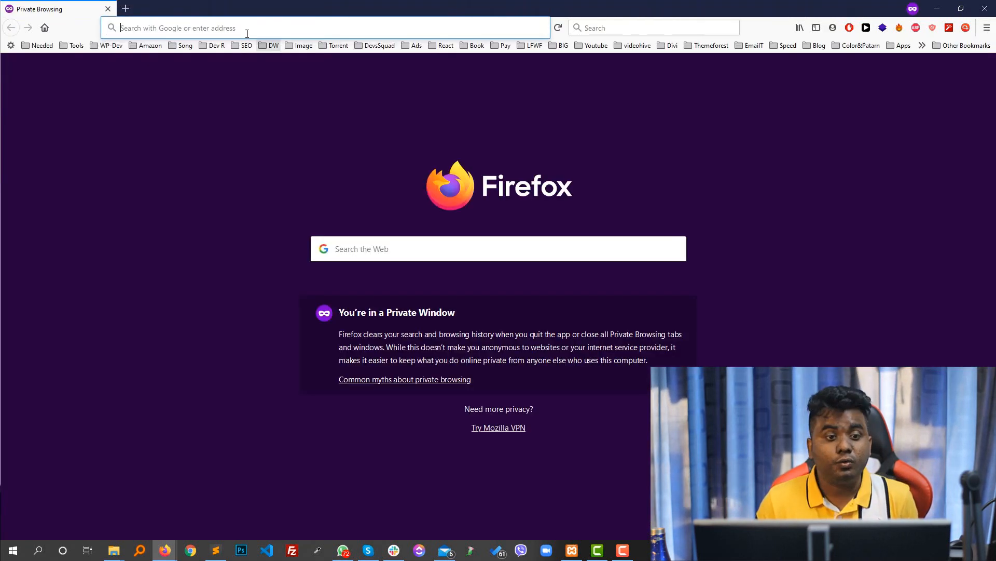
pyautogui.rightClick(246, 29)
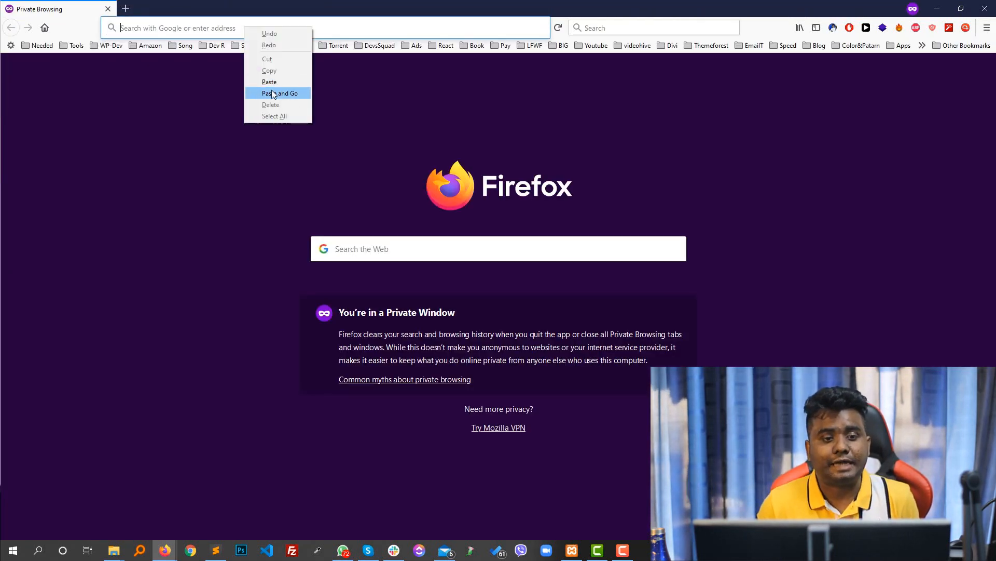
pyautogui.click(270, 82)
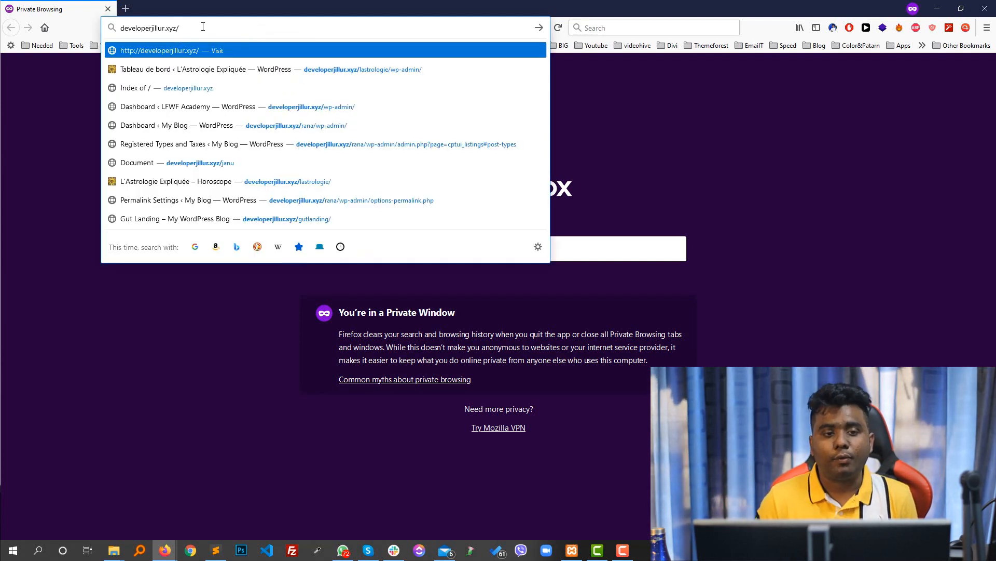
pyautogui.press('Return')
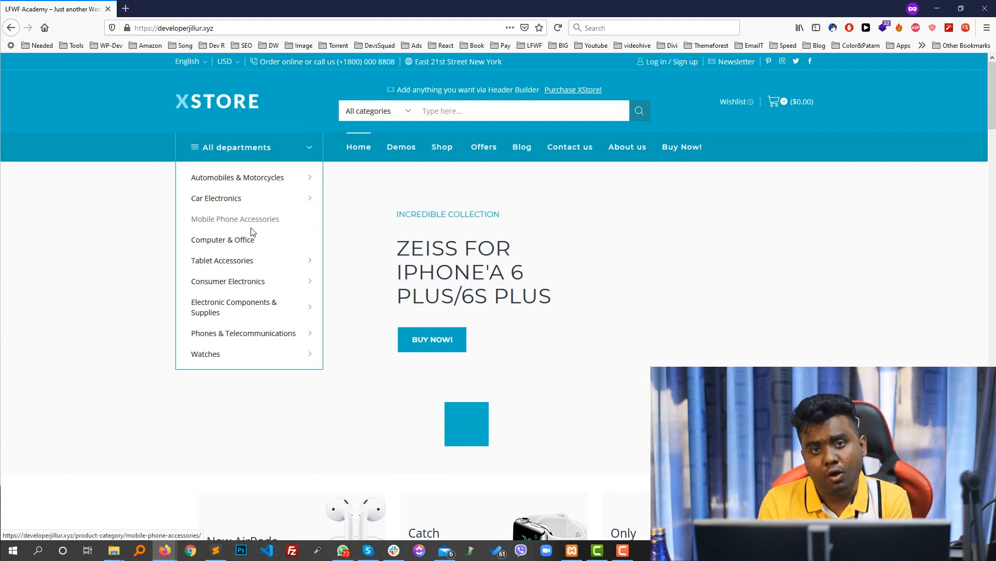
# Look through the migrated store's home page down to the footer and check the Setup 6 note in Sublime Text.
pyautogui.scroll(-8, 687, 272)
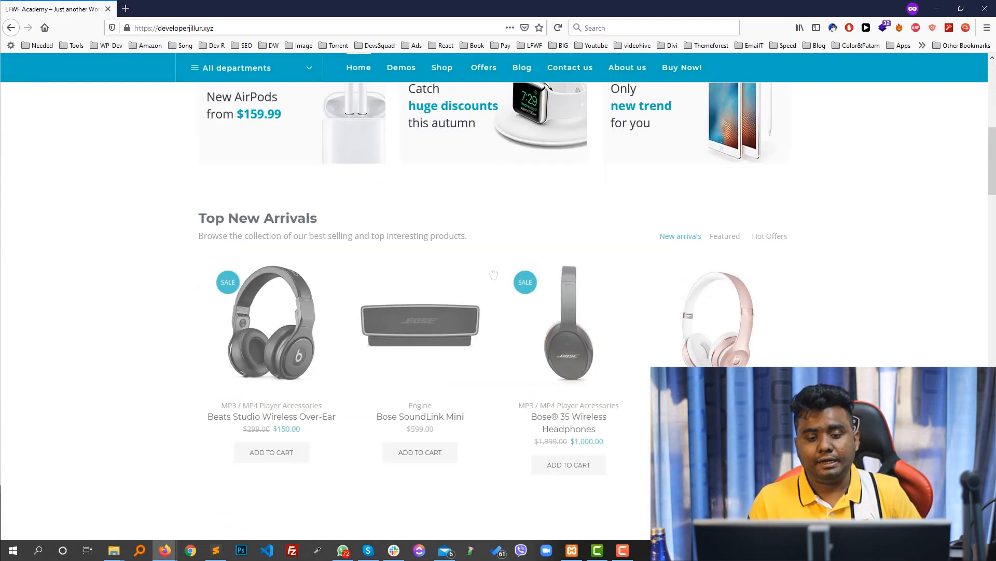
pyautogui.scroll(-10, 494, 275)
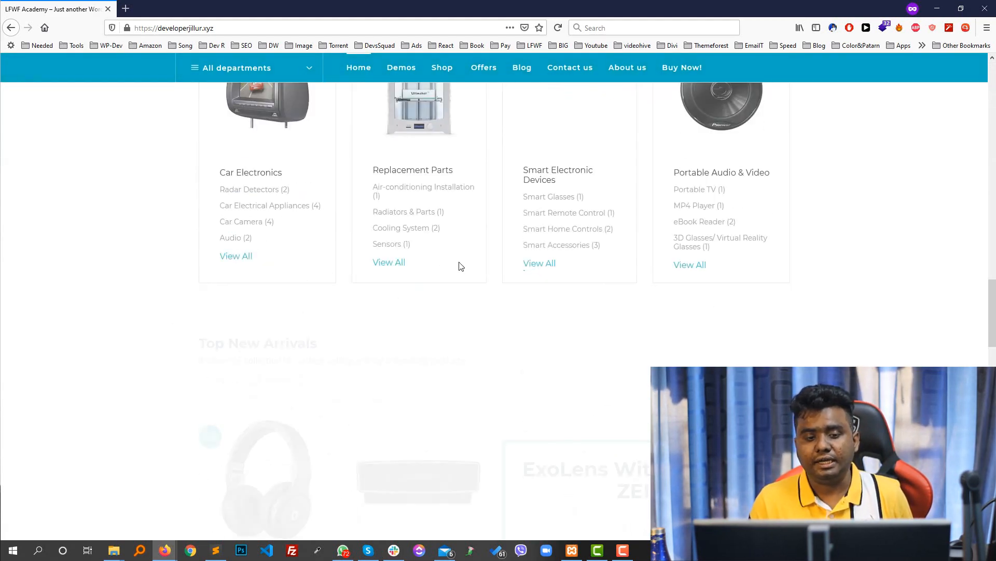
pyautogui.scroll(-15, 460, 266)
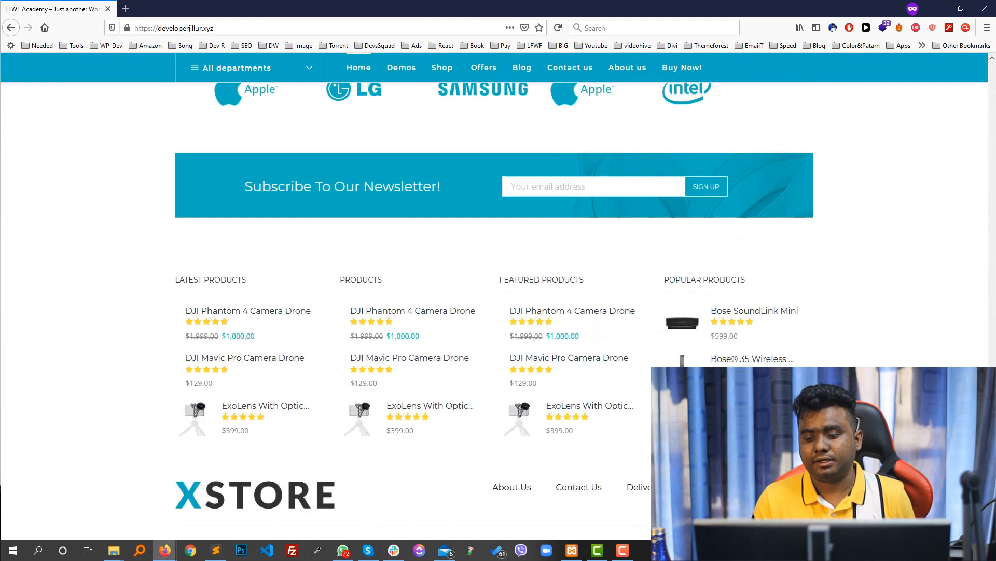
pyautogui.scroll(20, 588, 225)
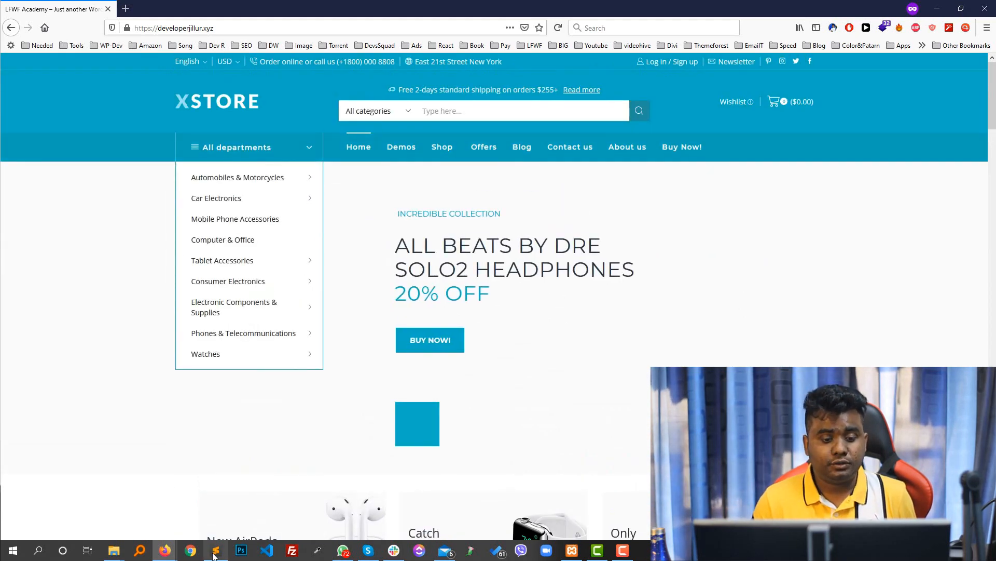
pyautogui.click(215, 552)
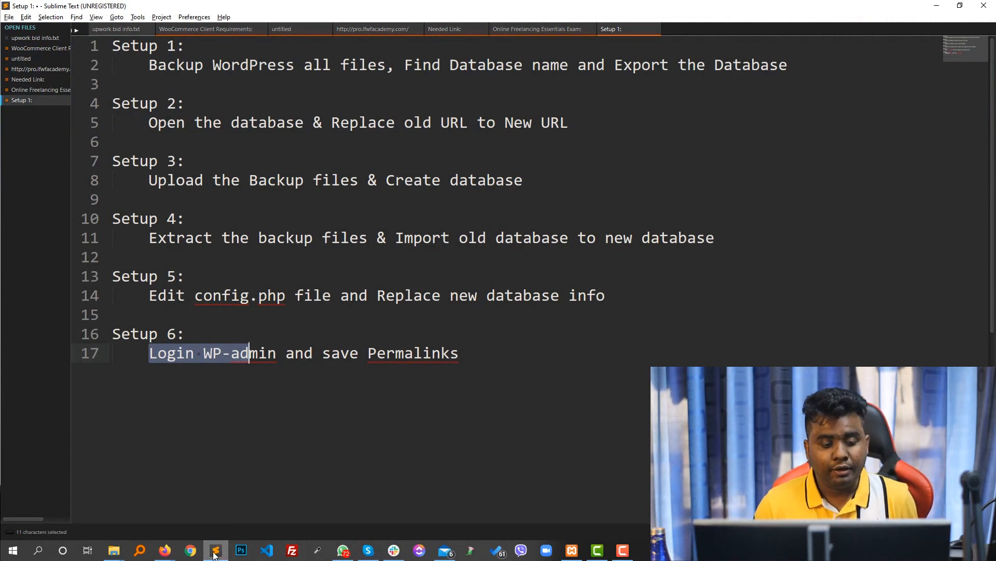
# Switch back to Firefox and open the live site's WordPress login page by adding /wp-admin/ to its address.
pyautogui.click(164, 550)
pyautogui.click(231, 23)
pyautogui.click(231, 23)
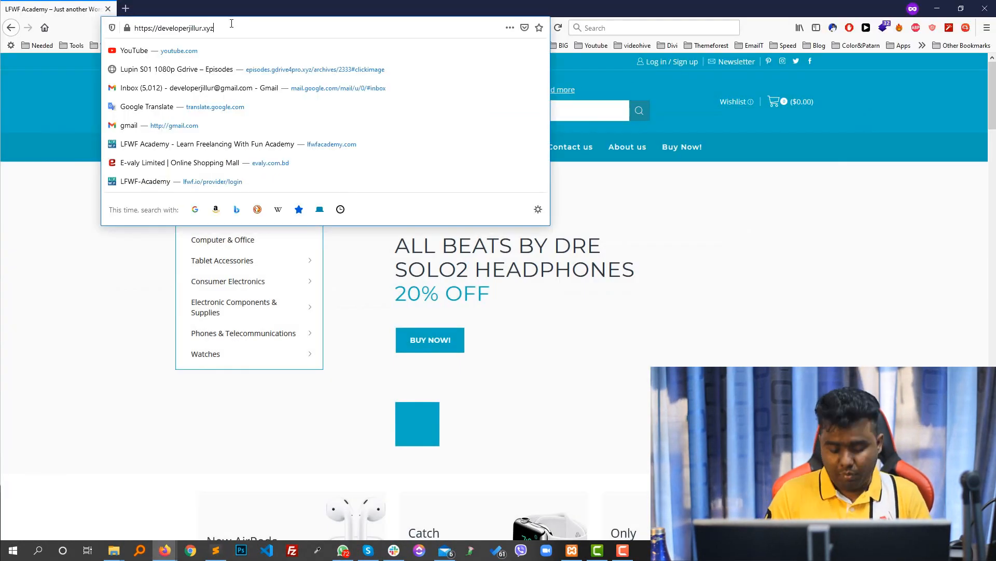
pyautogui.write('/wp-admin/')
pyautogui.press('Return')
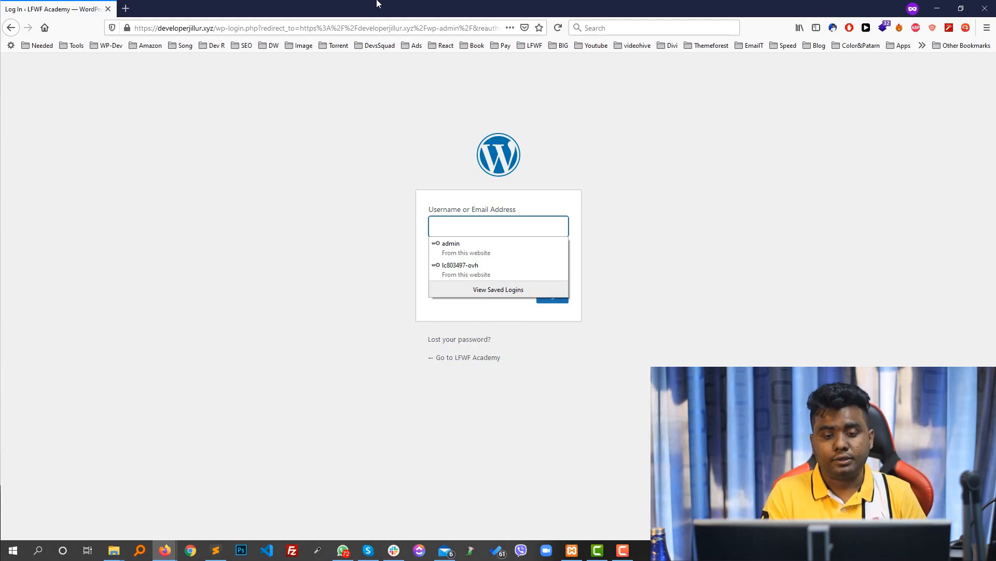
# Log in to WordPress with the username admin and the account password, without updating the saved login.
pyautogui.write('admin')
pyautogui.click(294, 291)
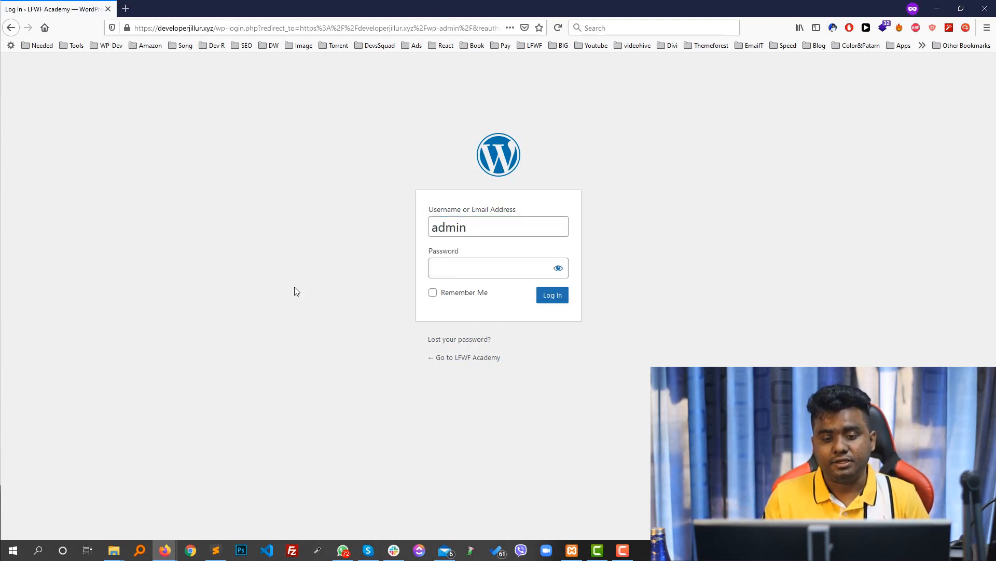
pyautogui.click(484, 268)
pyautogui.write('••••')
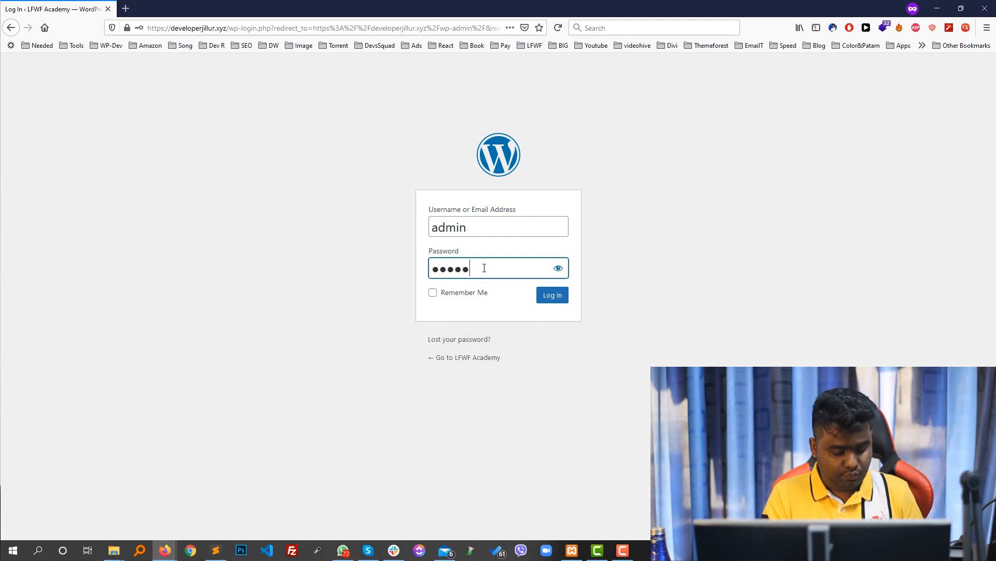
pyautogui.write('••••••')
pyautogui.press('Return')
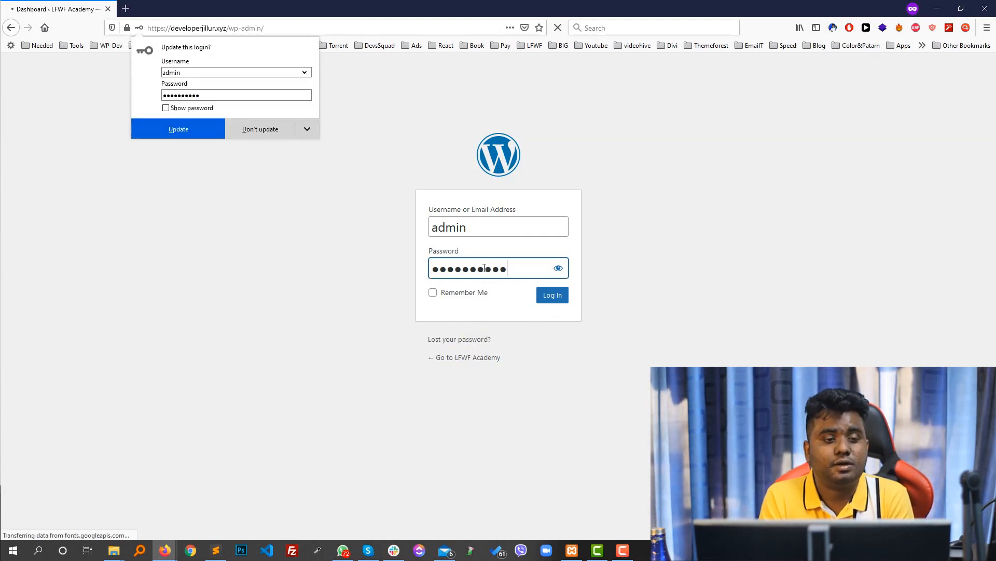
pyautogui.click(462, 1)
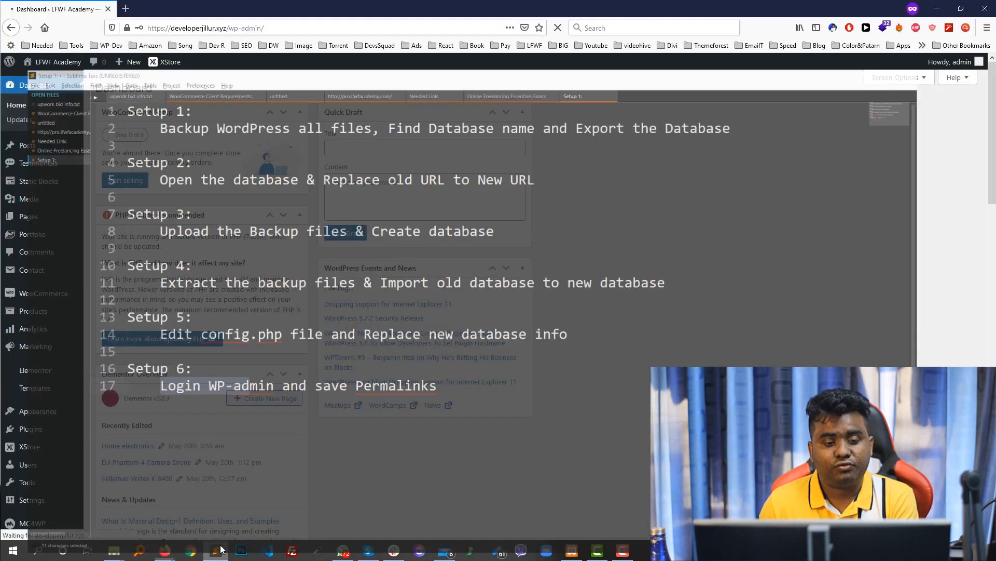
# Look over the WordPress dashboard and open the Permalink Settings page.
pyautogui.scroll(-10, 195, 329)
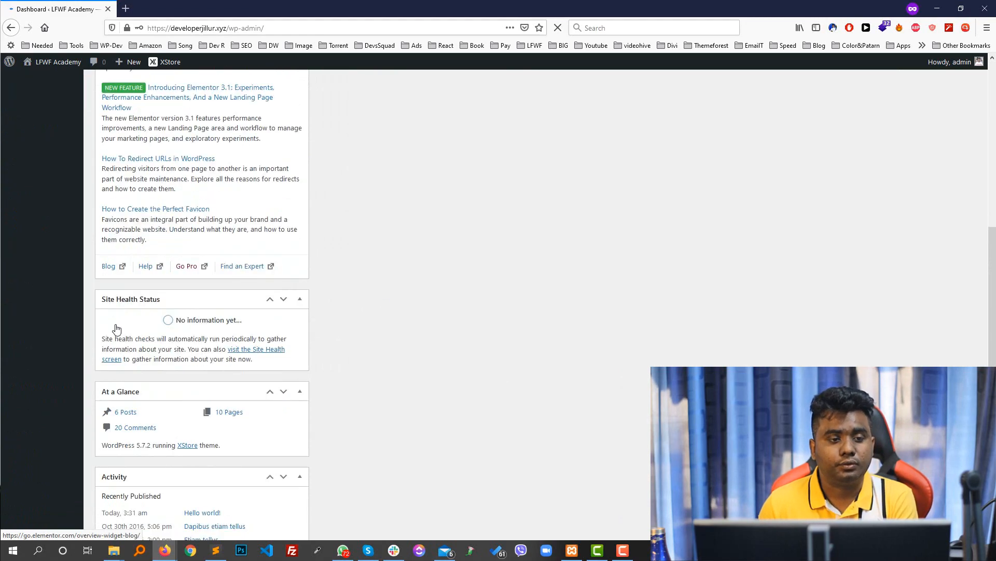
pyautogui.scroll(6, 115, 327)
pyautogui.scroll(3, 131, 301)
pyautogui.scroll(-4, 63, 298)
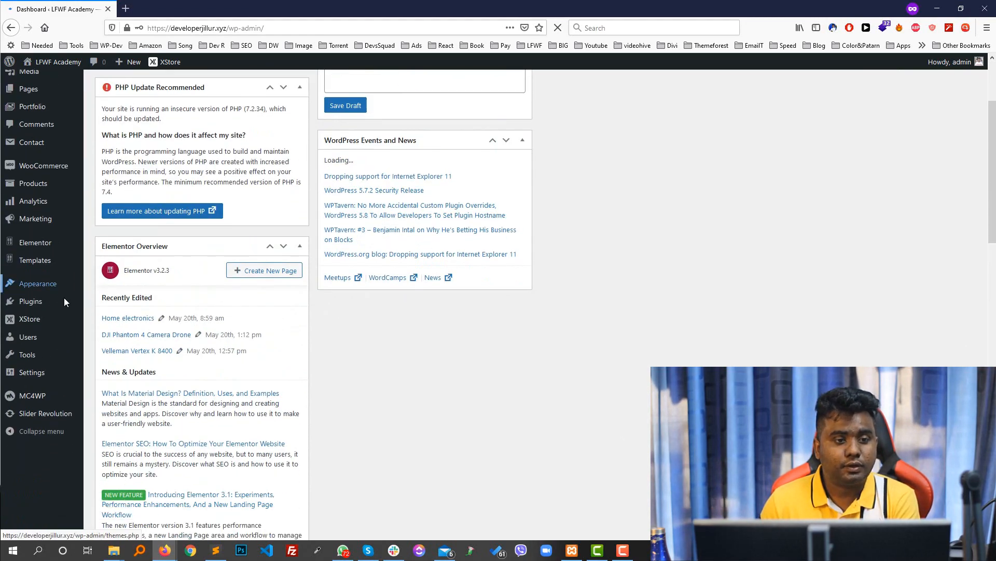
pyautogui.scroll(-7, 37, 343)
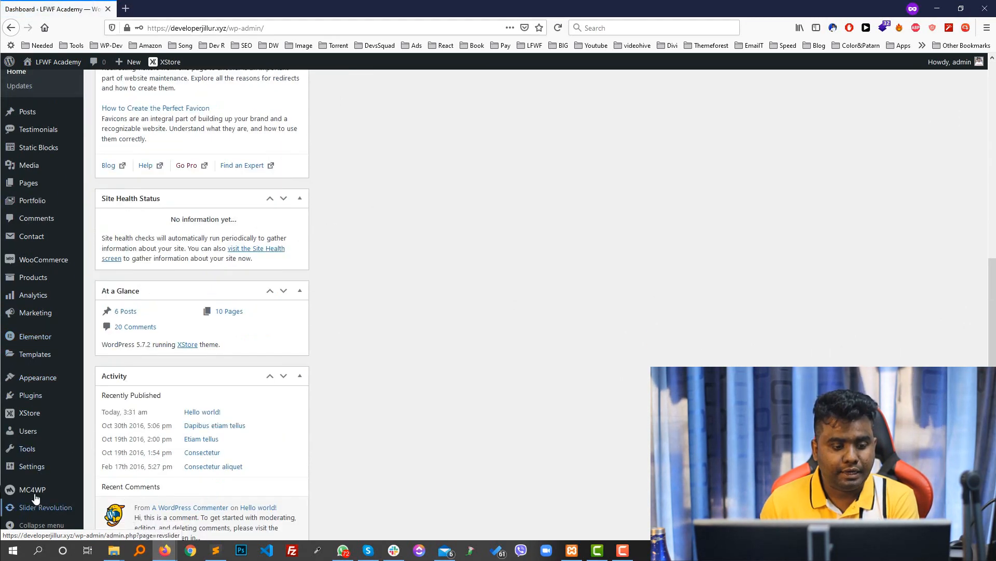
pyautogui.moveTo(33, 467)
pyautogui.click(101, 496)
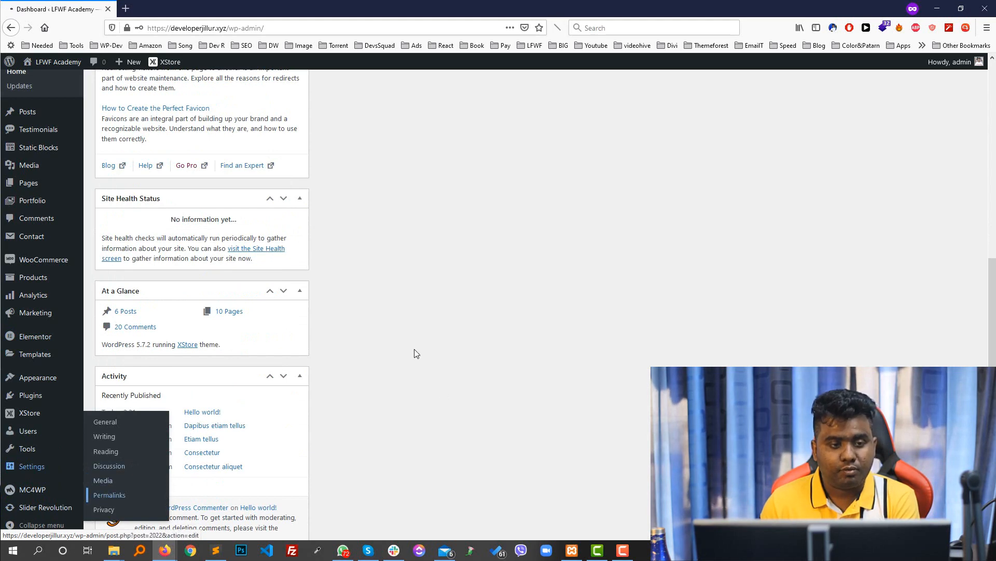
pyautogui.scroll(9, 218, 311)
pyautogui.scroll(-10, 234, 295)
pyautogui.scroll(-2, 236, 295)
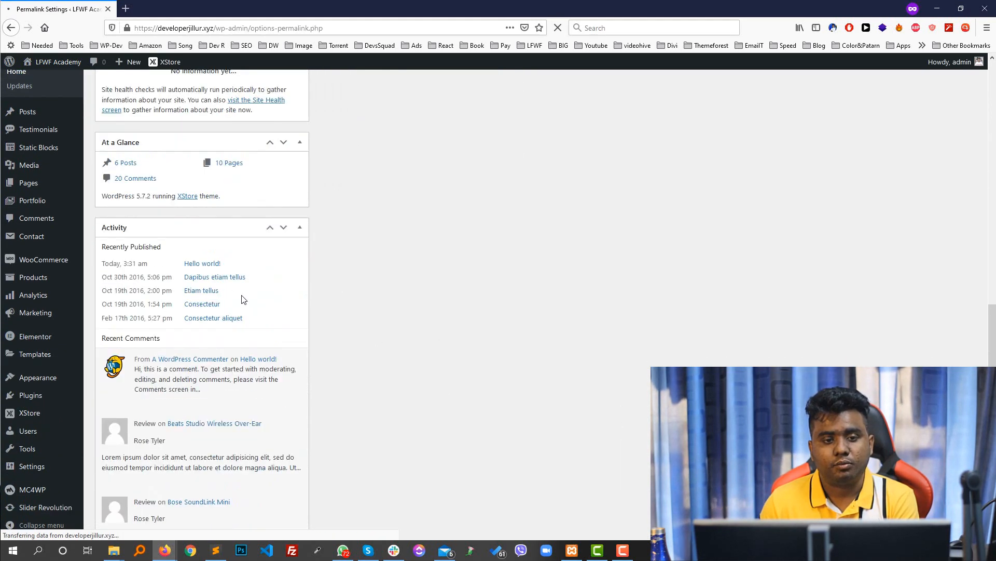
pyautogui.scroll(8, 244, 296)
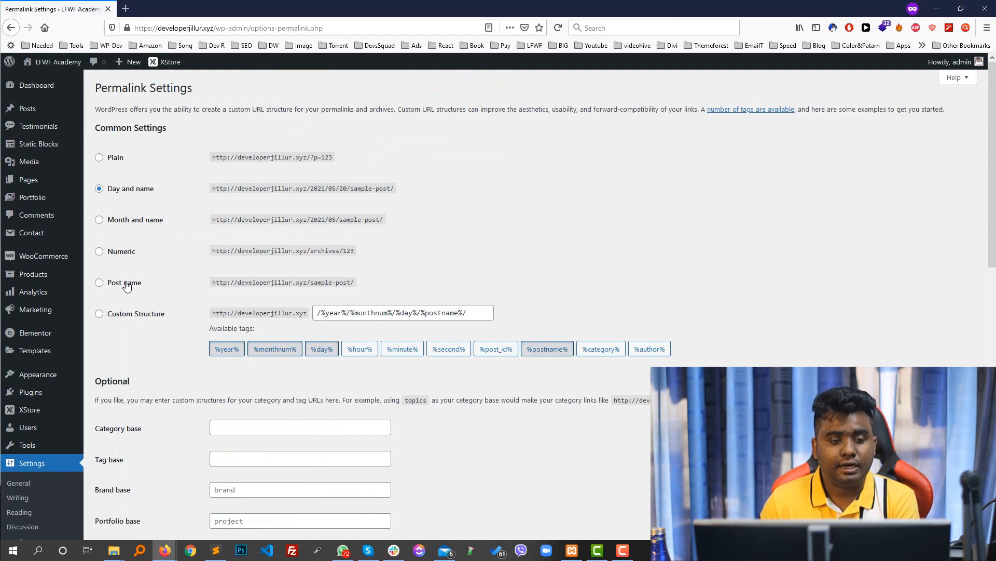
# Set the common permalink structure to Post name and save the settings.
pyautogui.click(100, 283)
pyautogui.scroll(-10, 125, 294)
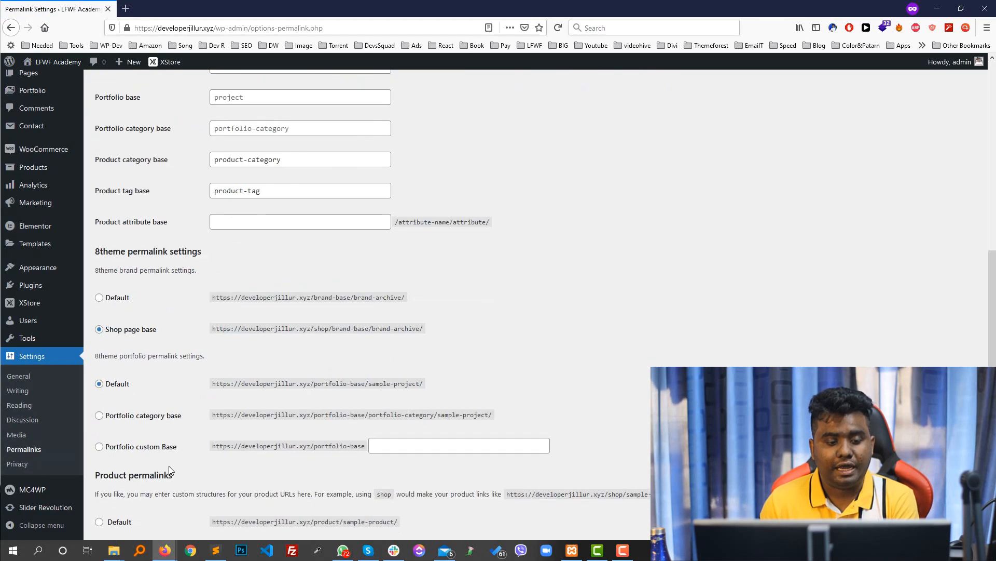
pyautogui.click(122, 486)
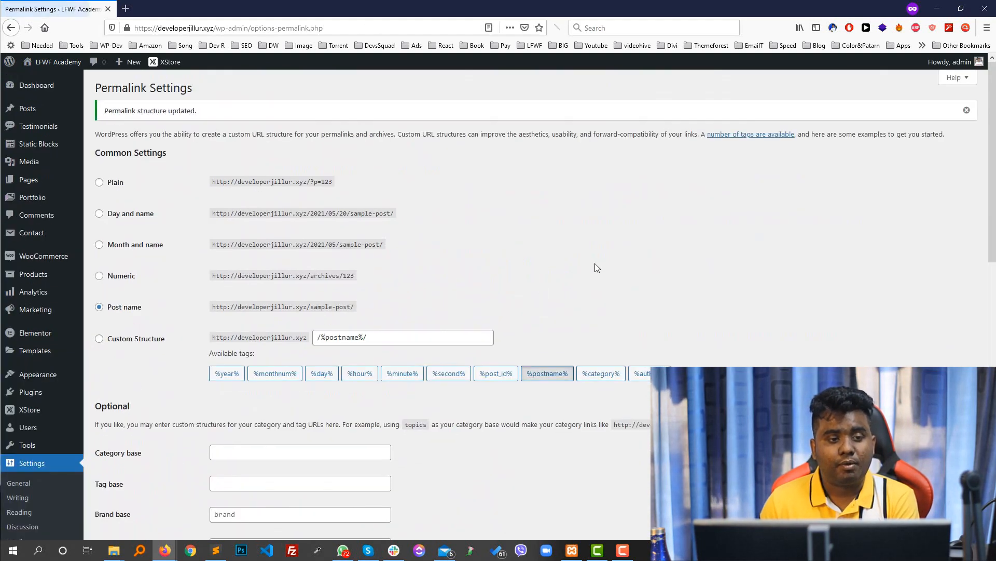
# Save the permalink settings a second time with the Post name structure.
pyautogui.scroll(-2, 223, 160)
pyautogui.scroll(-12, 224, 160)
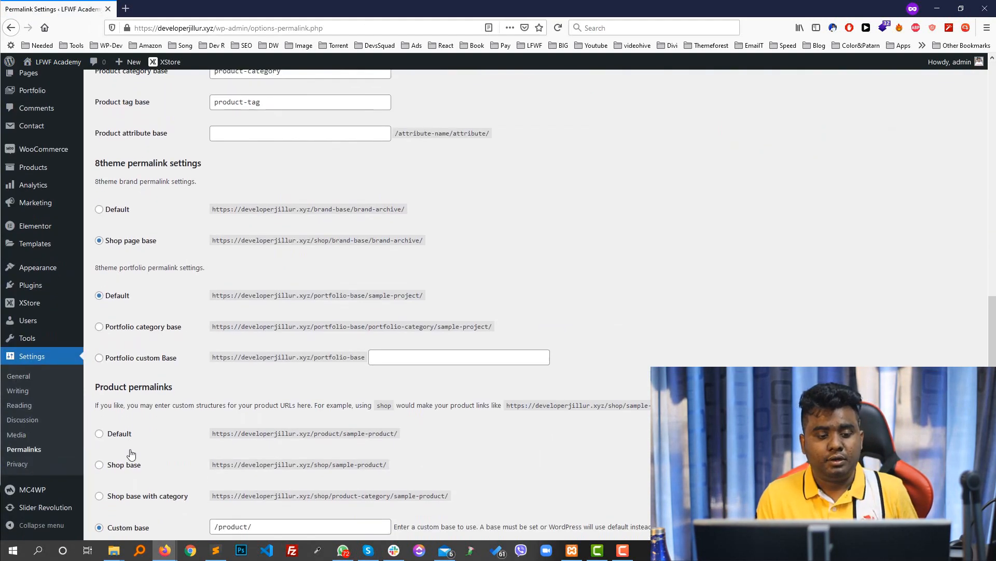
pyautogui.click(123, 486)
pyautogui.scroll(13, 652, 264)
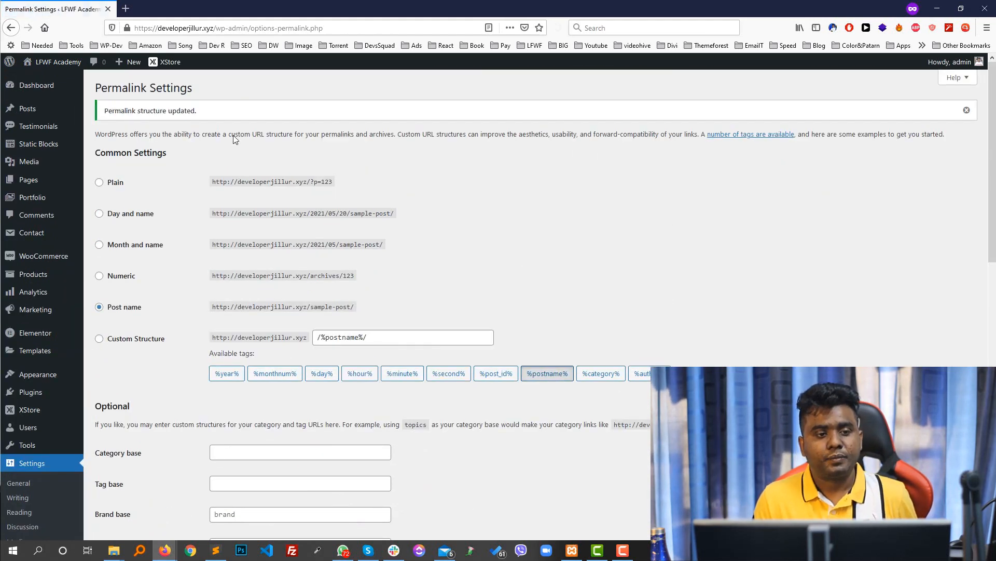
# Open the live site's front end in a new tab and examine the home page's banner and product sections.
pyautogui.moveTo(43, 64)
pyautogui.click(77, 66)
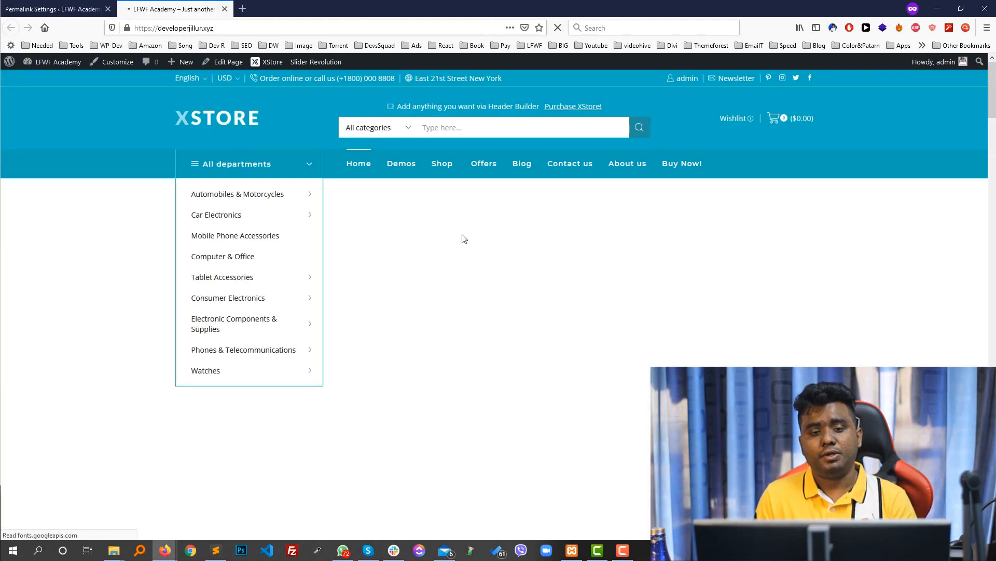
pyautogui.scroll(-3, 592, 216)
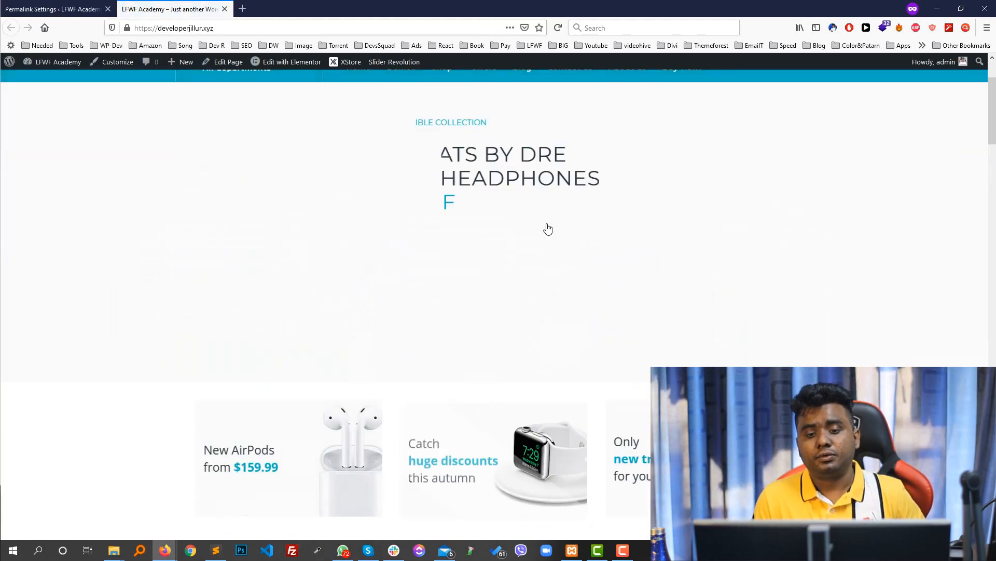
pyautogui.scroll(3, 548, 228)
pyautogui.scroll(-4, 547, 228)
pyautogui.scroll(5, 507, 258)
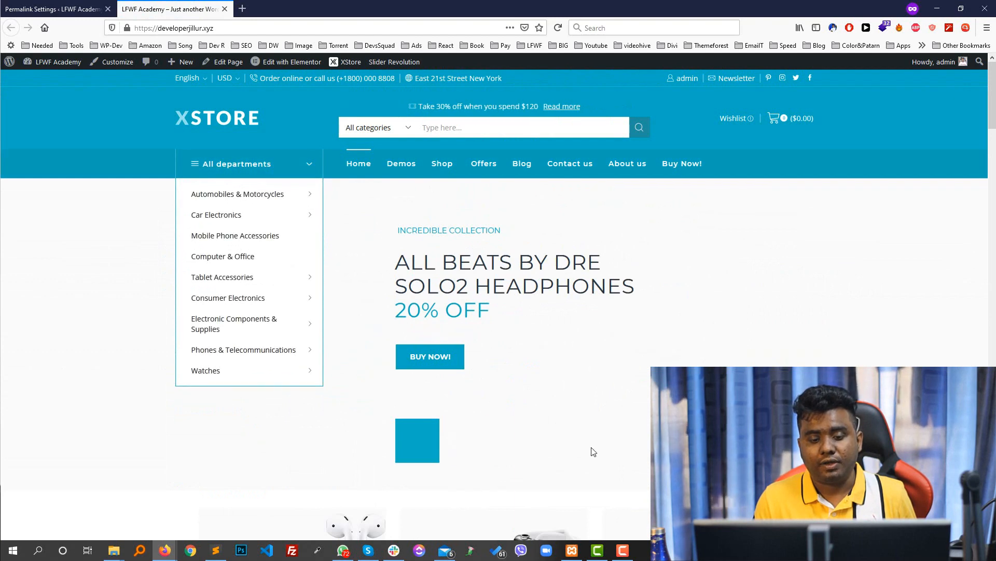
pyautogui.scroll(-6, 519, 415)
pyautogui.scroll(-5, 391, 343)
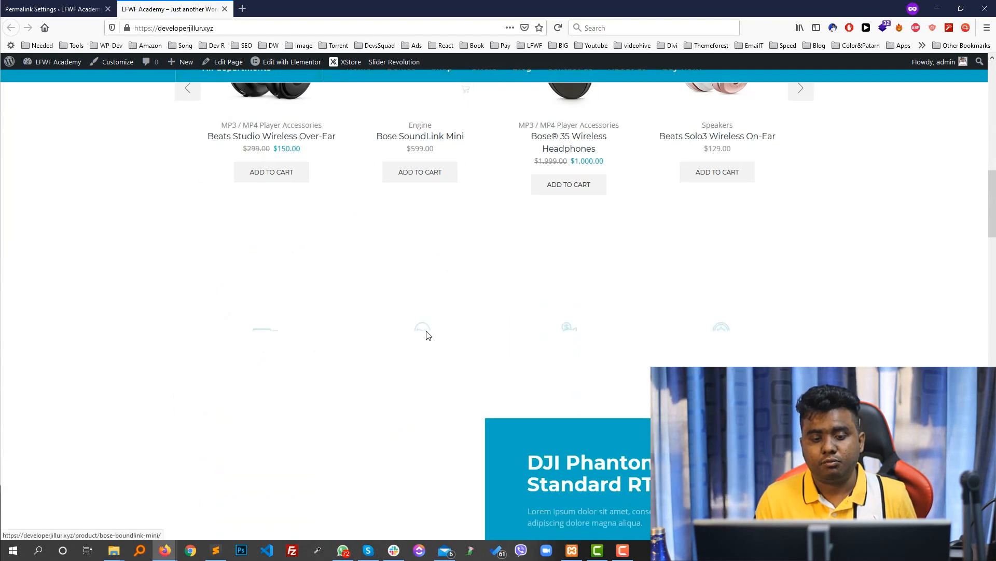
# Open the Beats Studio Wireless Over-Ear product page on the live site and examine its description and related products.
pyautogui.scroll(6, 427, 334)
pyautogui.click(269, 413)
pyautogui.scroll(6, 304, 334)
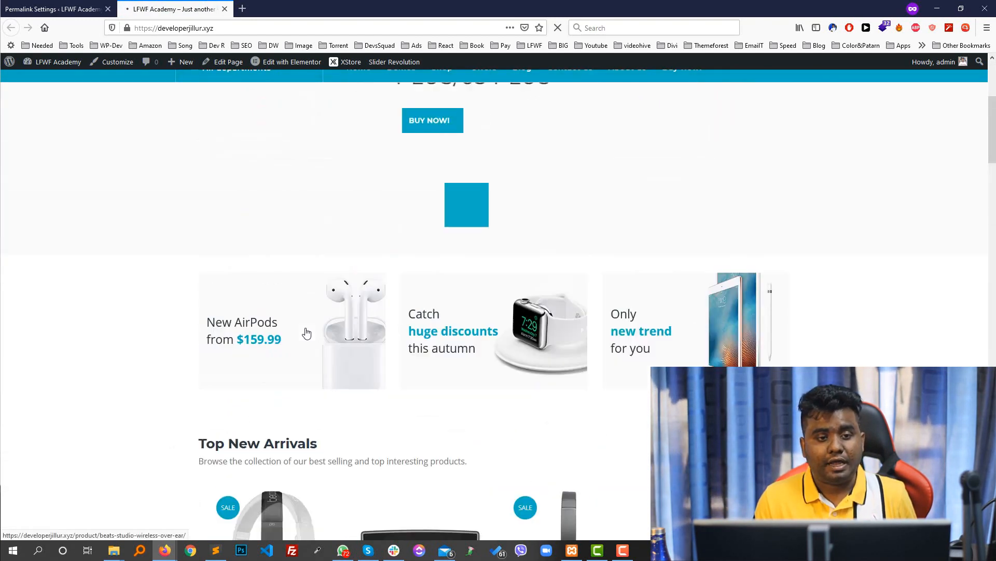
pyautogui.scroll(-15, 622, 207)
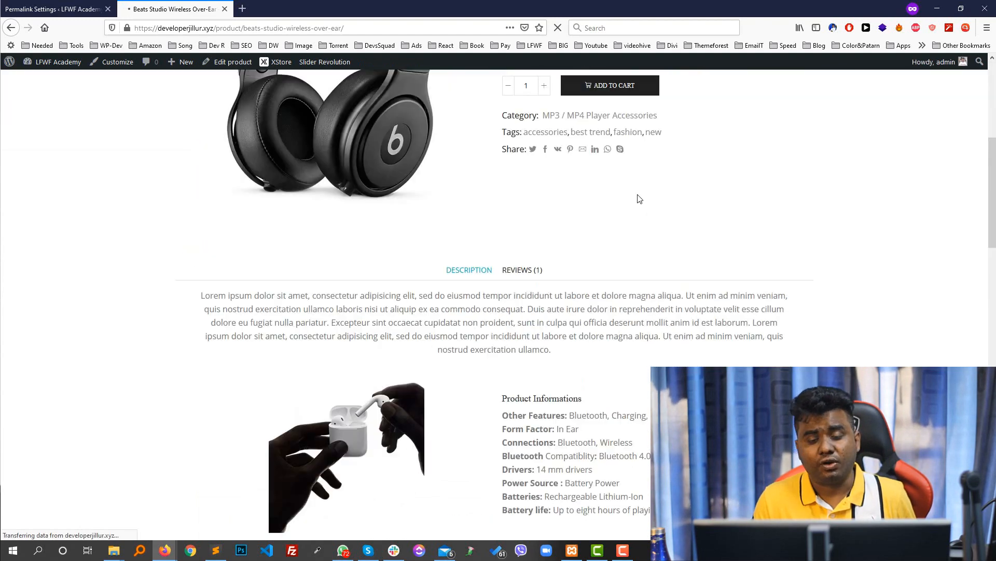
pyautogui.scroll(-3, 482, 214)
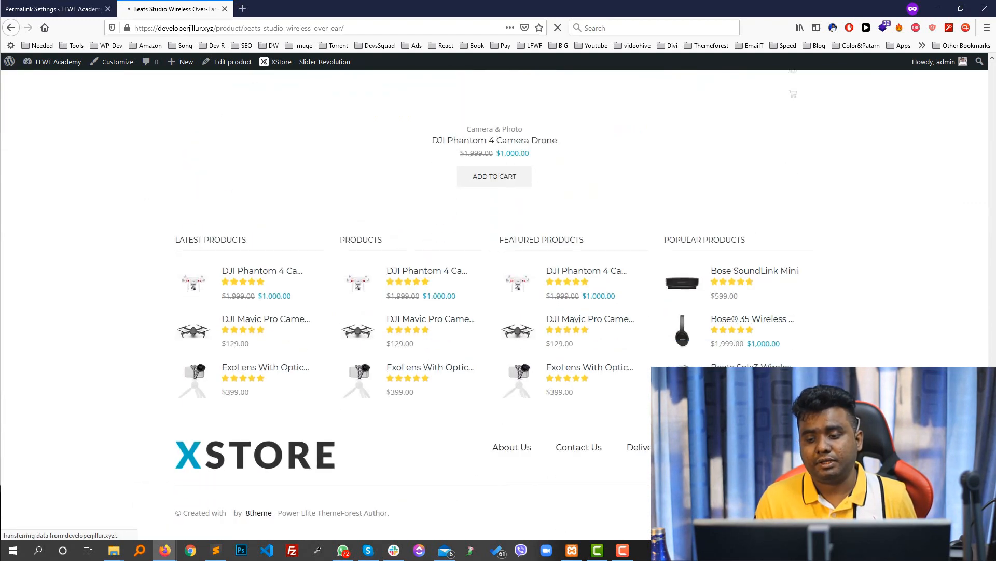
pyautogui.scroll(12, 643, 291)
pyautogui.scroll(12, 630, 279)
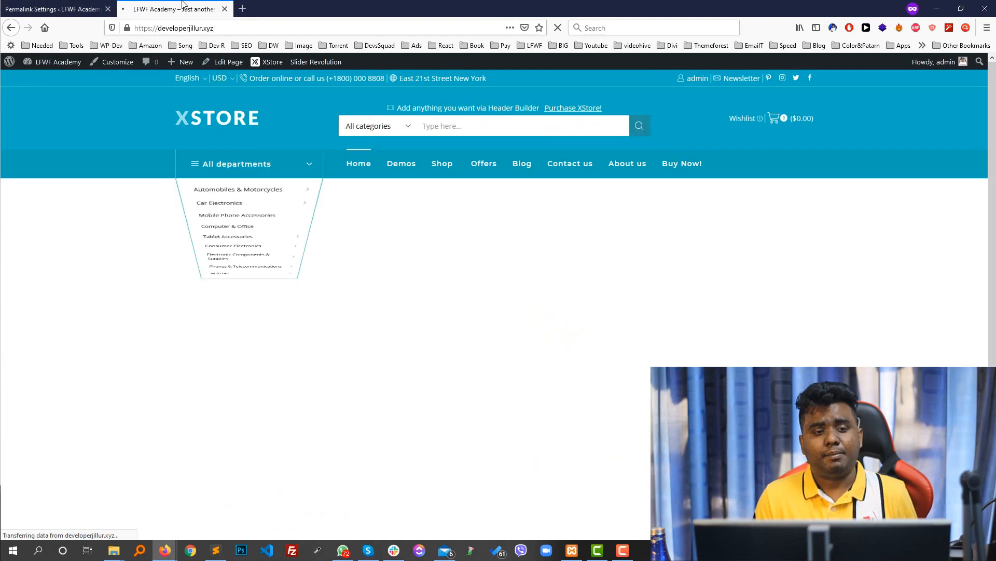
# Examine the banner slider on the live site's home page for missing images.
pyautogui.scroll(-3, 557, 252)
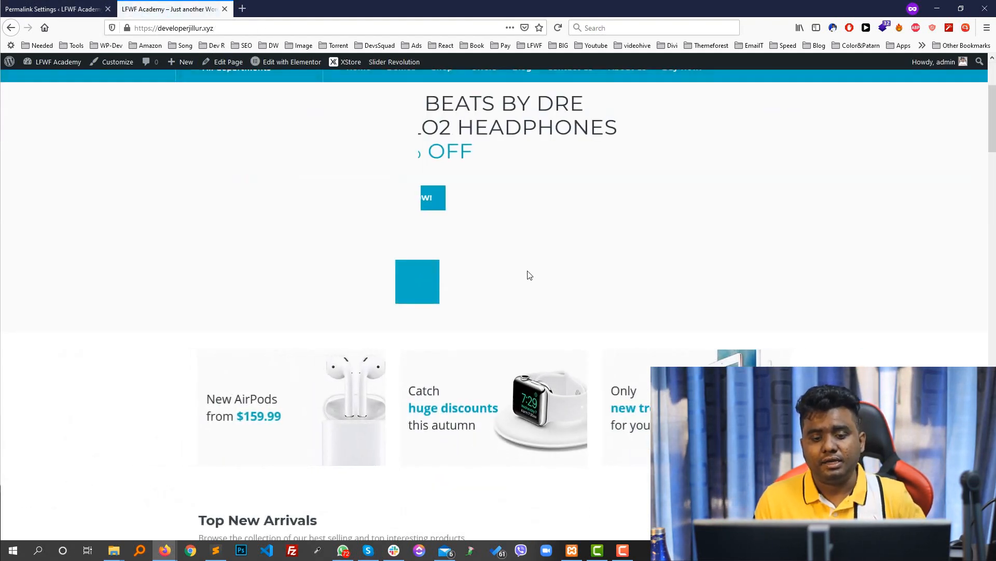
pyautogui.scroll(2, 527, 274)
pyautogui.click(473, 390)
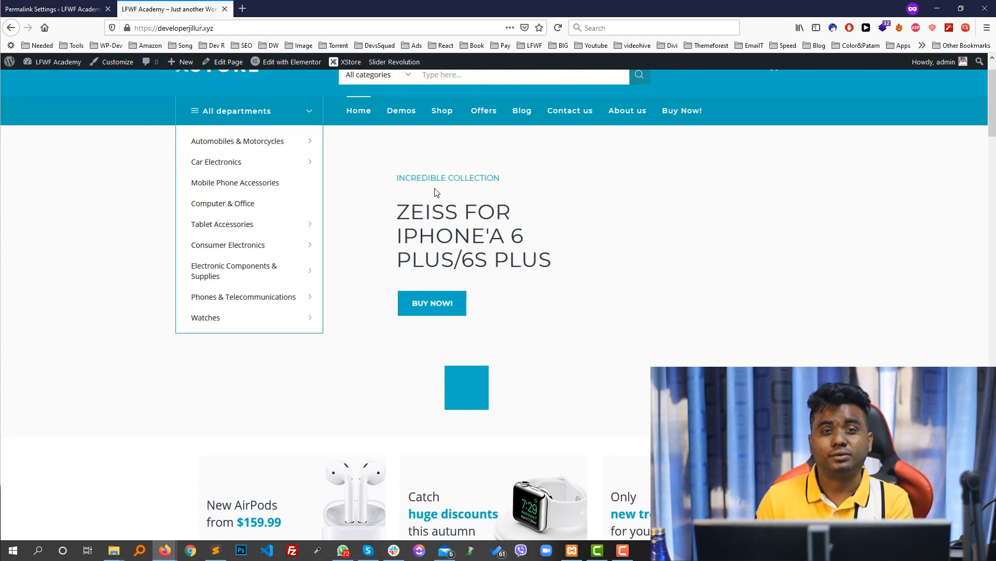
pyautogui.click(93, 8)
pyautogui.click(154, 6)
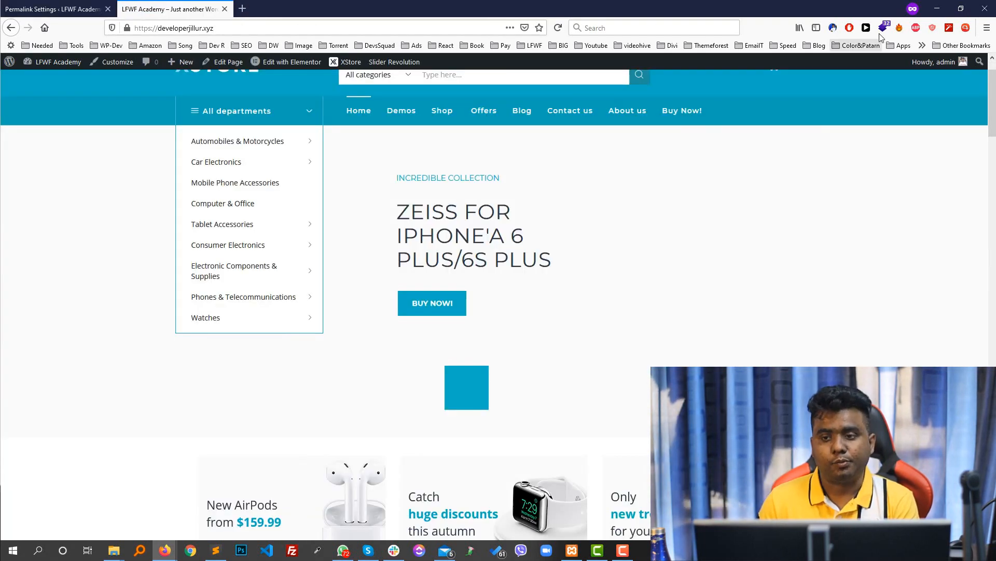
# Switch to the other browser window and reload the local site at localhost/lfwf/ to compare its banner slider.
pyautogui.click(937, 9)
pyautogui.click(161, 9)
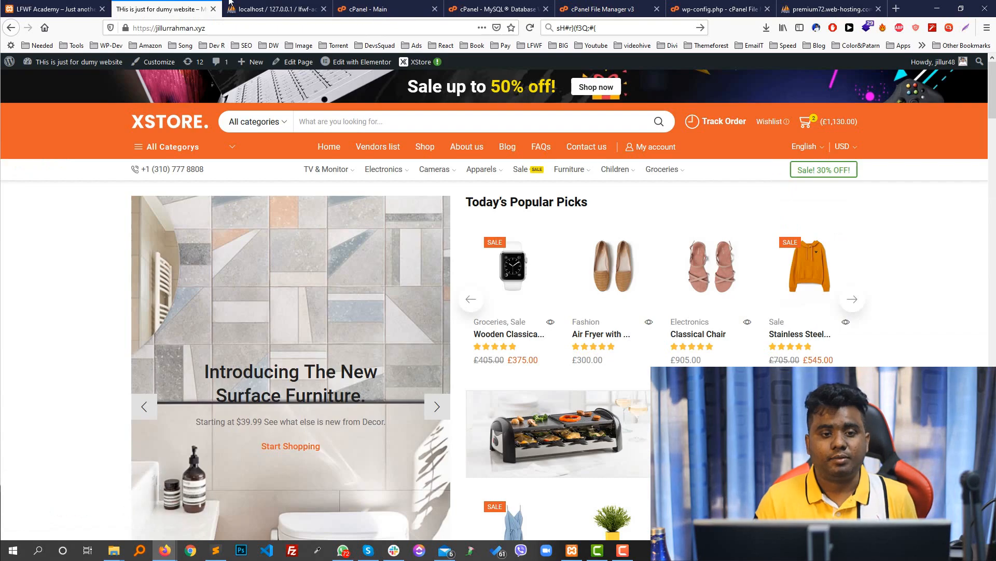
pyautogui.click(85, 10)
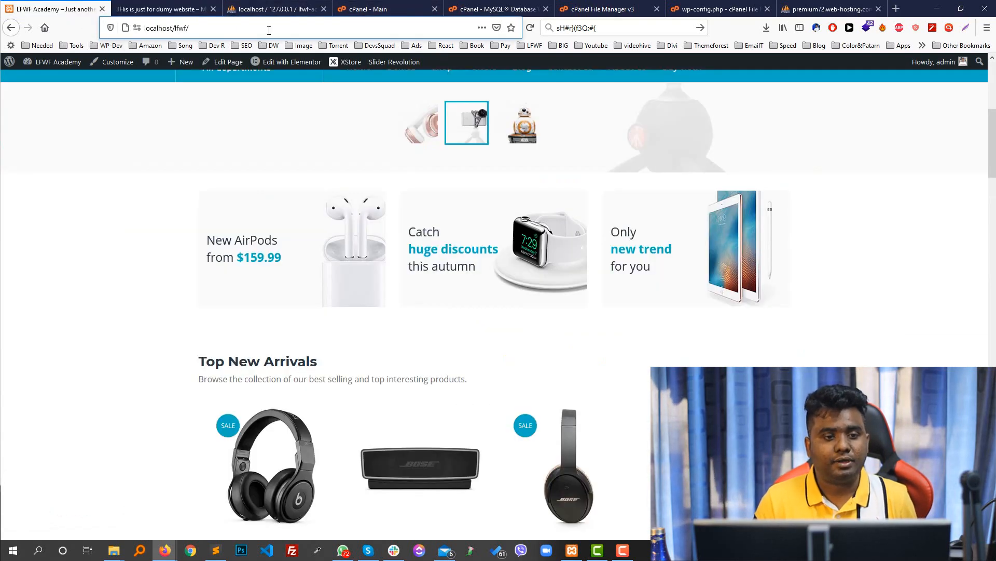
pyautogui.press('Return')
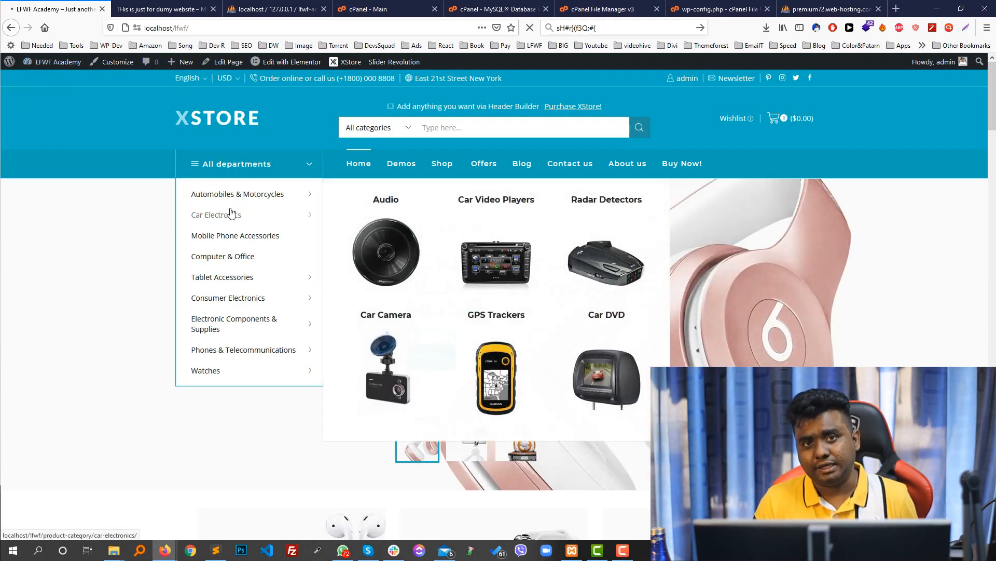
# Open the local site's WordPress dashboard and go to the Slider Revolution module list.
pyautogui.click(183, 187)
pyautogui.scroll(-4, 114, 213)
pyautogui.scroll(-8, 116, 209)
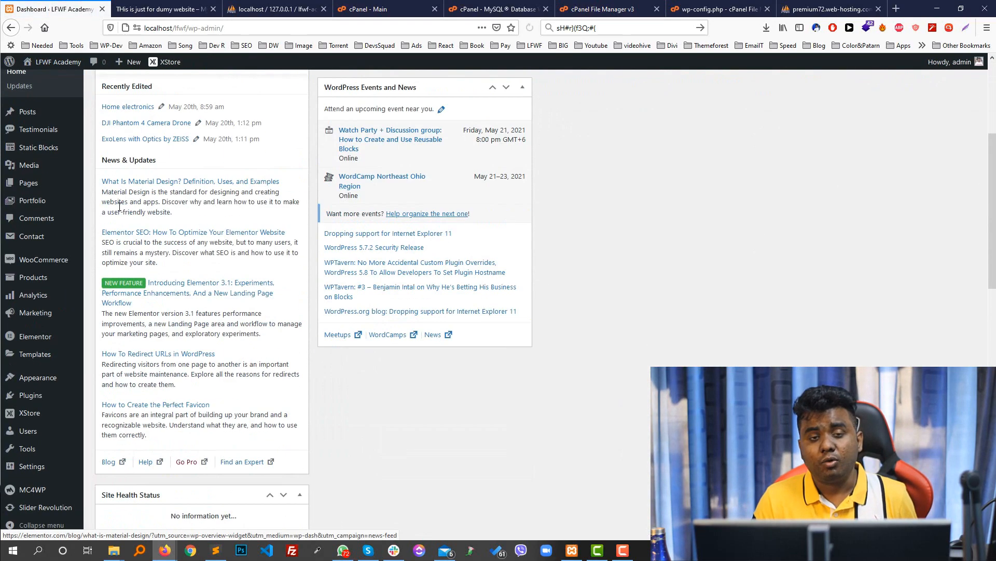
pyautogui.scroll(10, 30, 508)
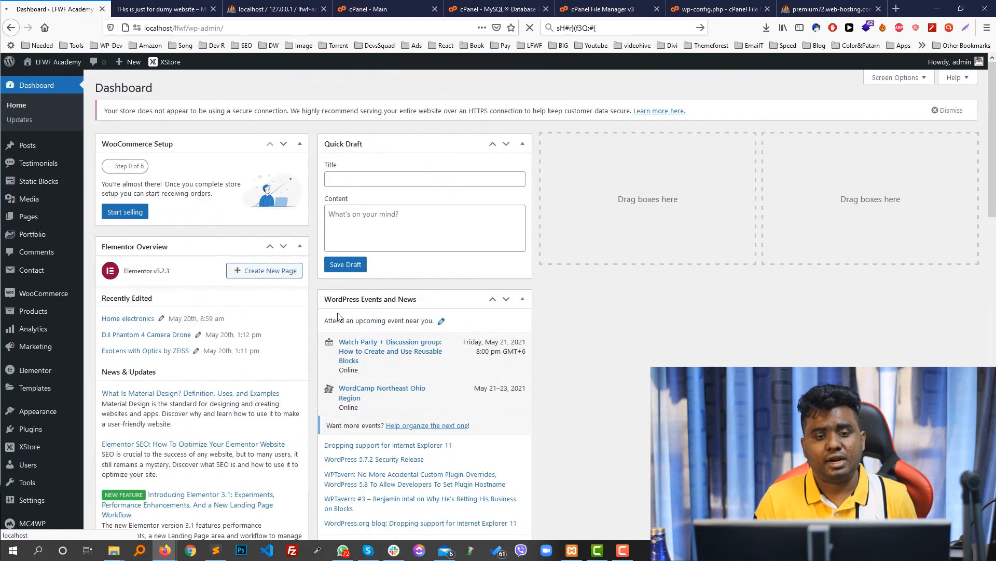
pyautogui.click(31, 504)
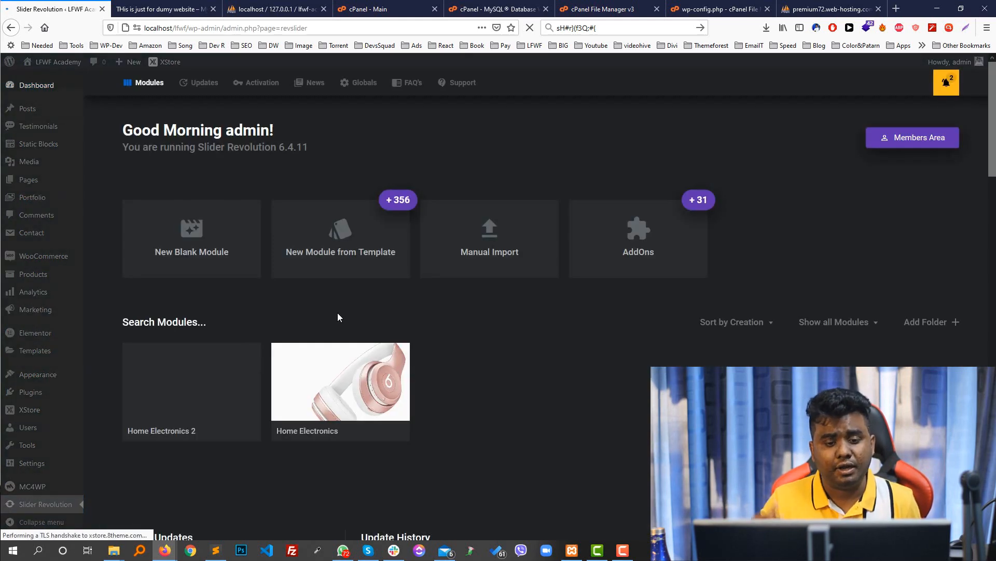
pyautogui.scroll(-2, 348, 311)
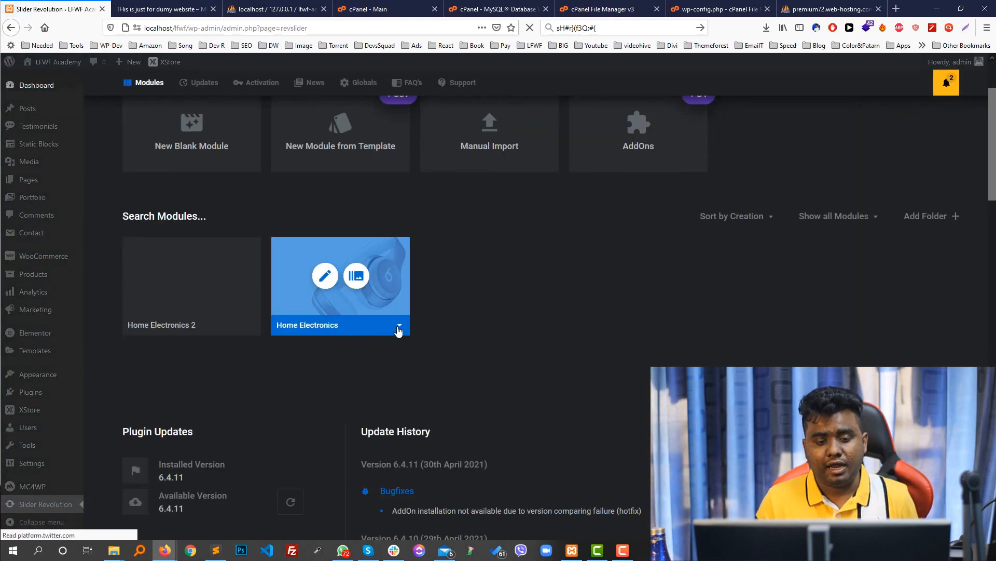
# Export the Home Electronics slider from the local site and save the zip file.
pyautogui.click(399, 325)
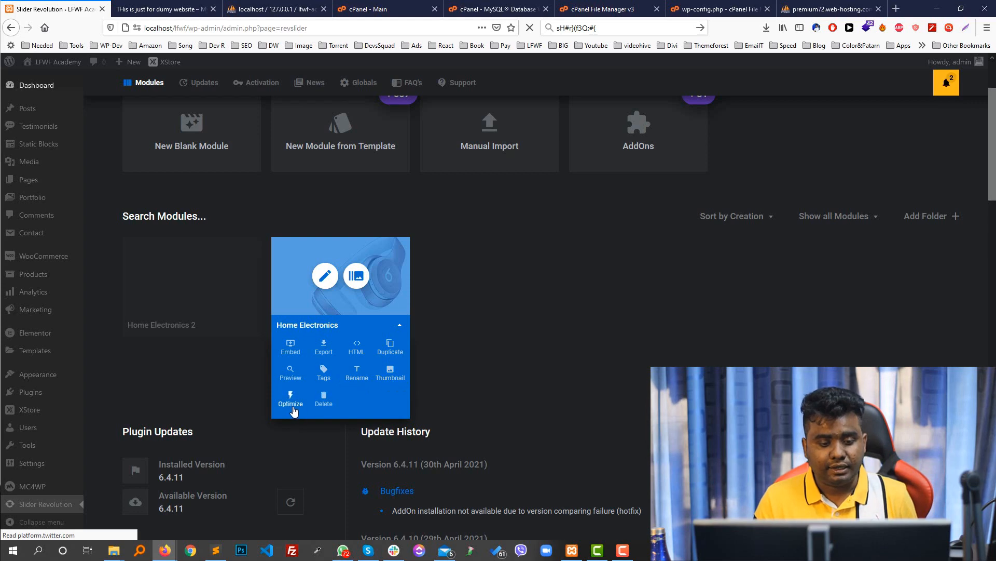
pyautogui.click(326, 355)
pyautogui.click(552, 344)
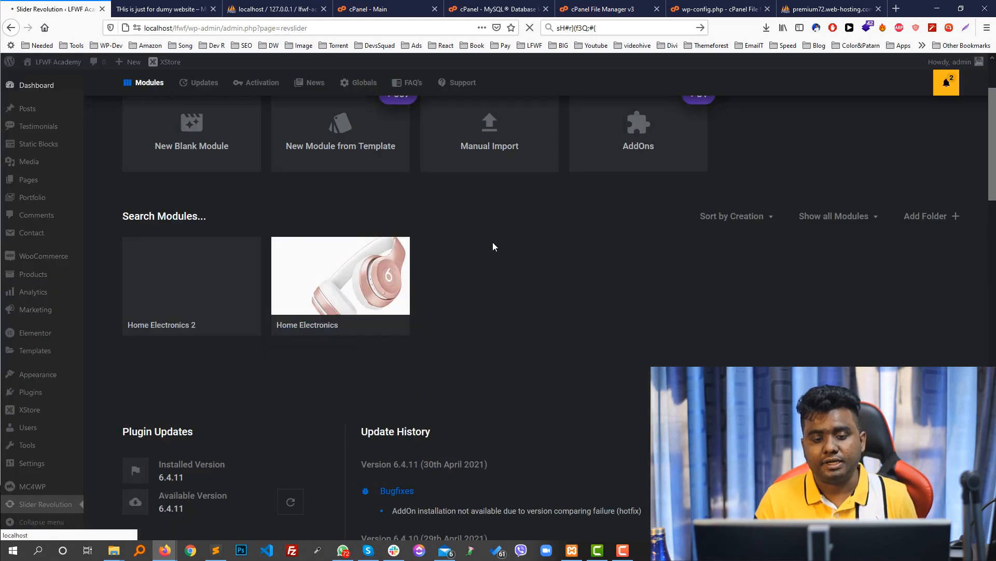
pyautogui.click(245, 349)
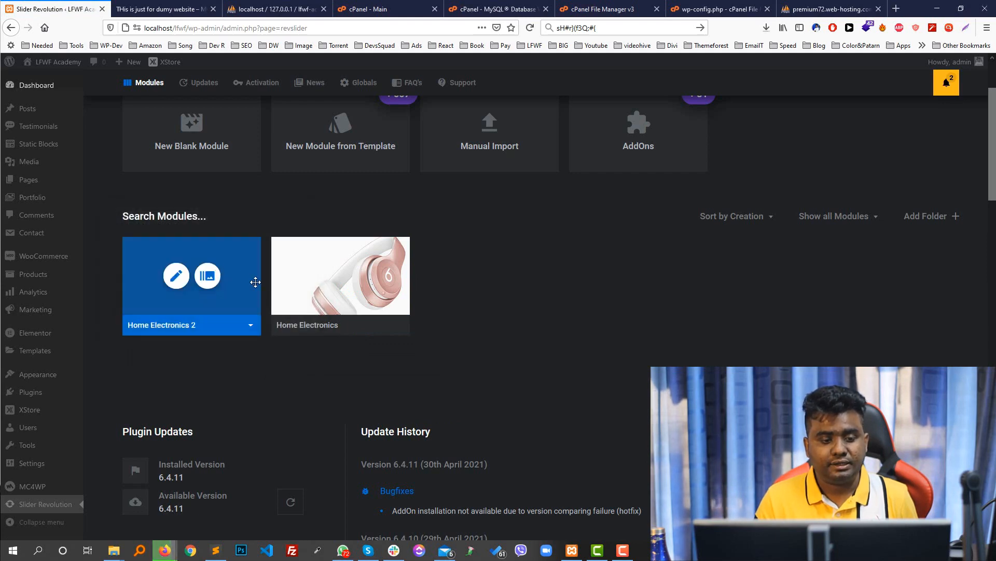
# Export the Home Electronics 2 slider from the local site and save it as home-electronics-2.zip.
pyautogui.click(251, 326)
pyautogui.click(176, 348)
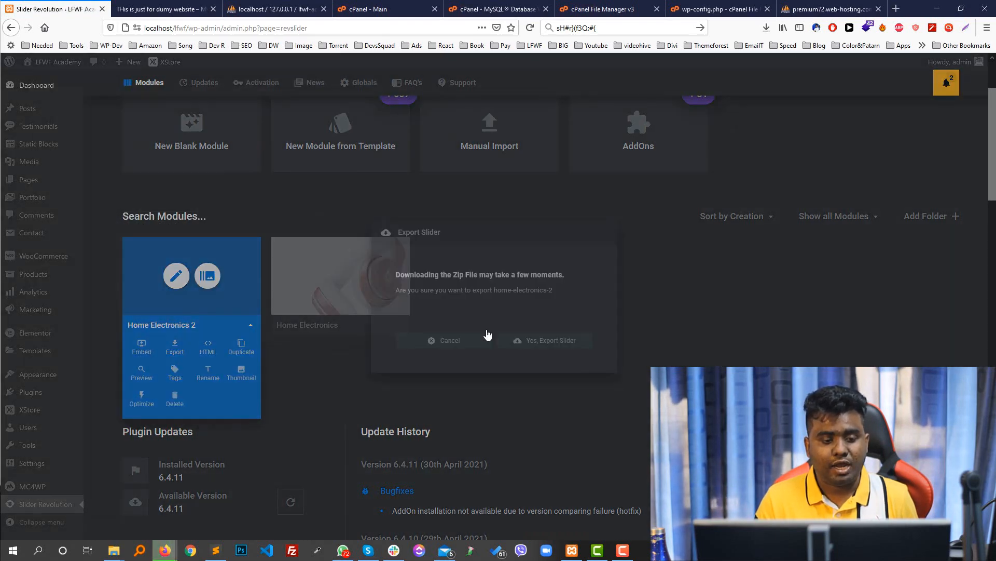
pyautogui.click(552, 343)
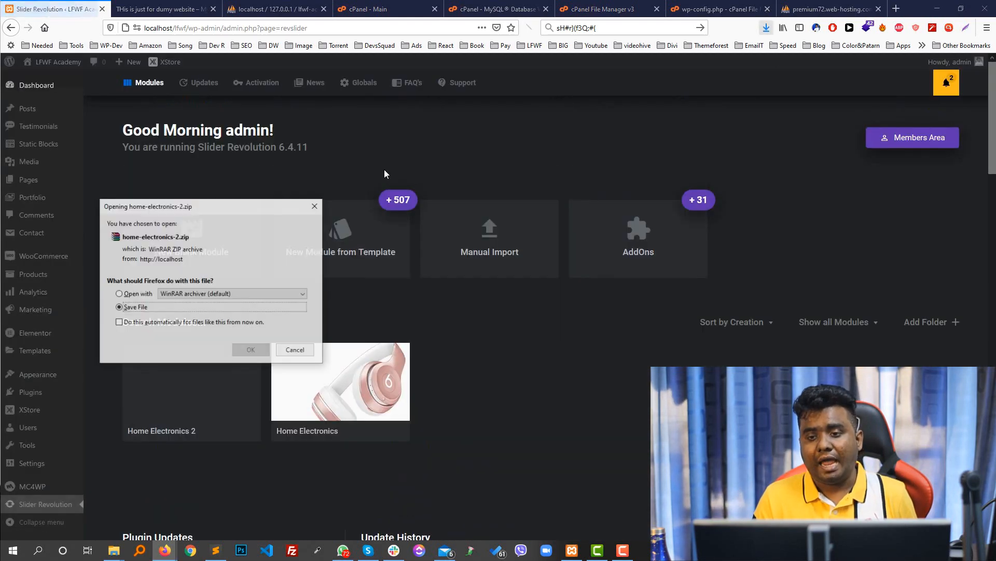
pyautogui.click(249, 351)
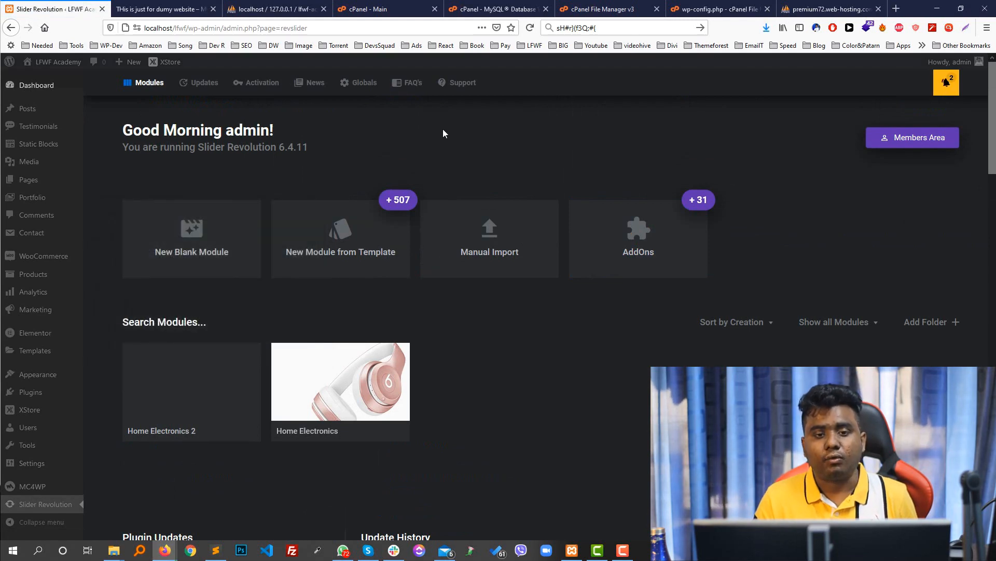
# Switch back to the live site's browser window and open Slider Revolution in its WordPress admin.
pyautogui.click(223, 514)
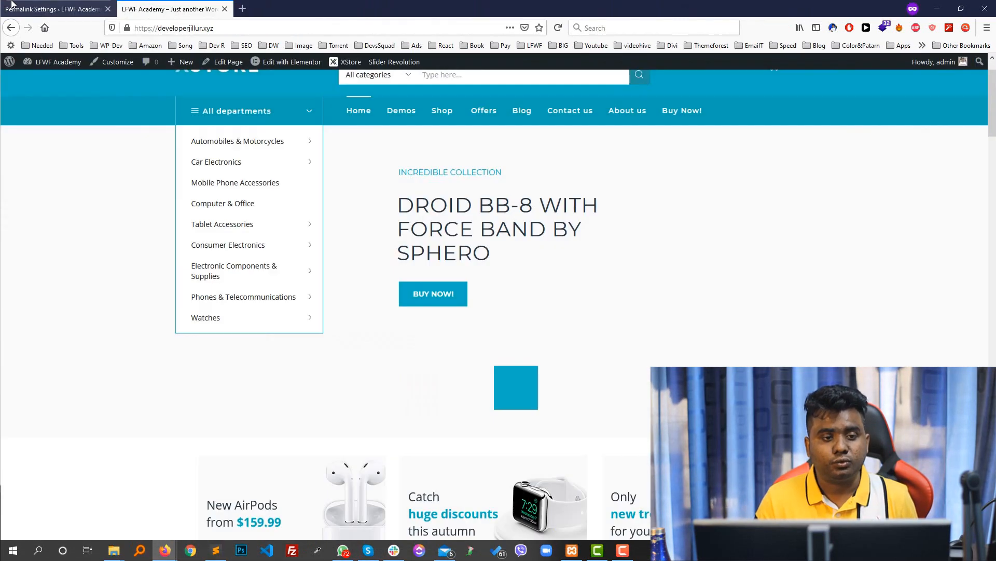
pyautogui.scroll(-7, 90, 206)
pyautogui.click(38, 509)
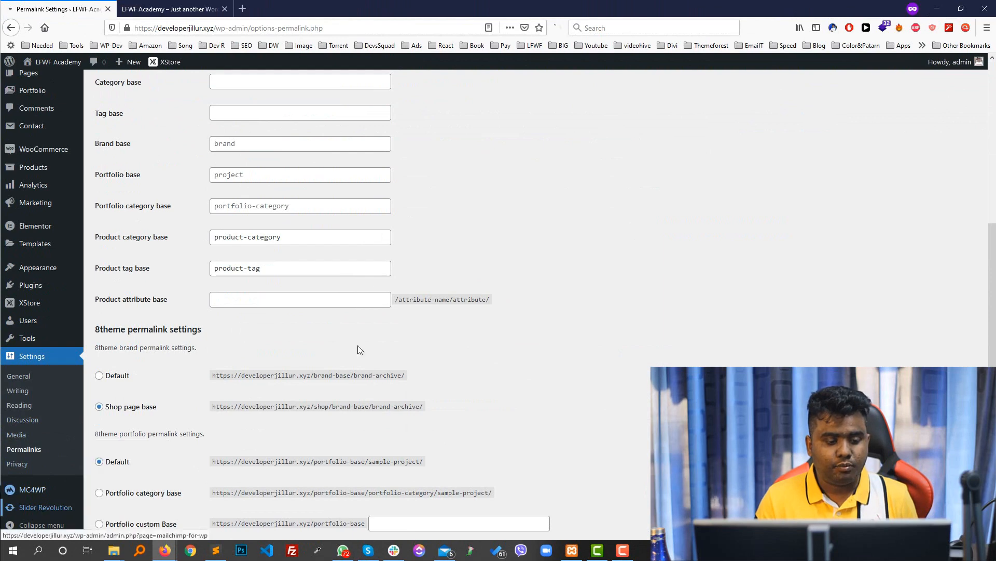
pyautogui.scroll(5, 363, 322)
pyautogui.scroll(2, 366, 289)
pyautogui.scroll(-5, 350, 291)
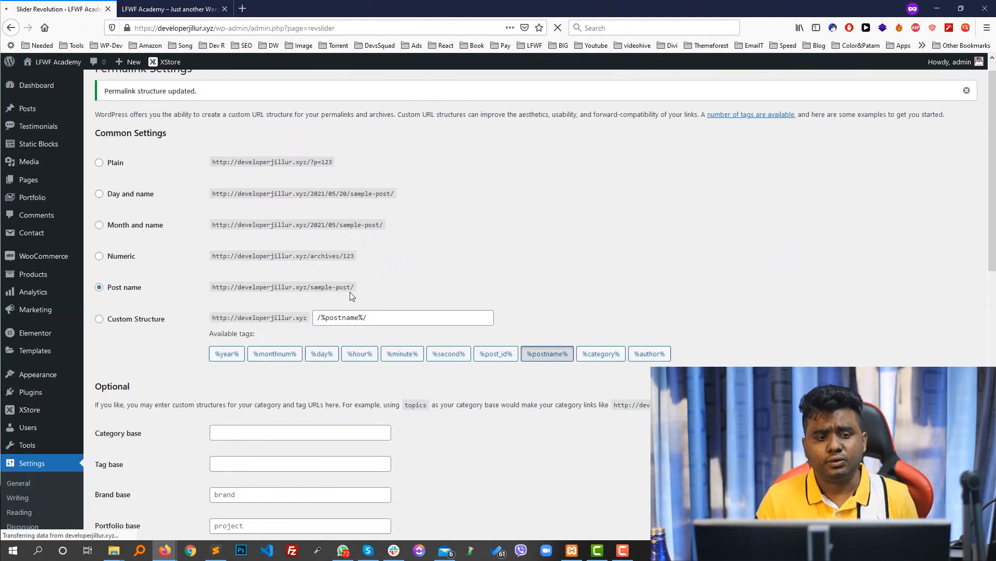
pyautogui.scroll(-6, 332, 259)
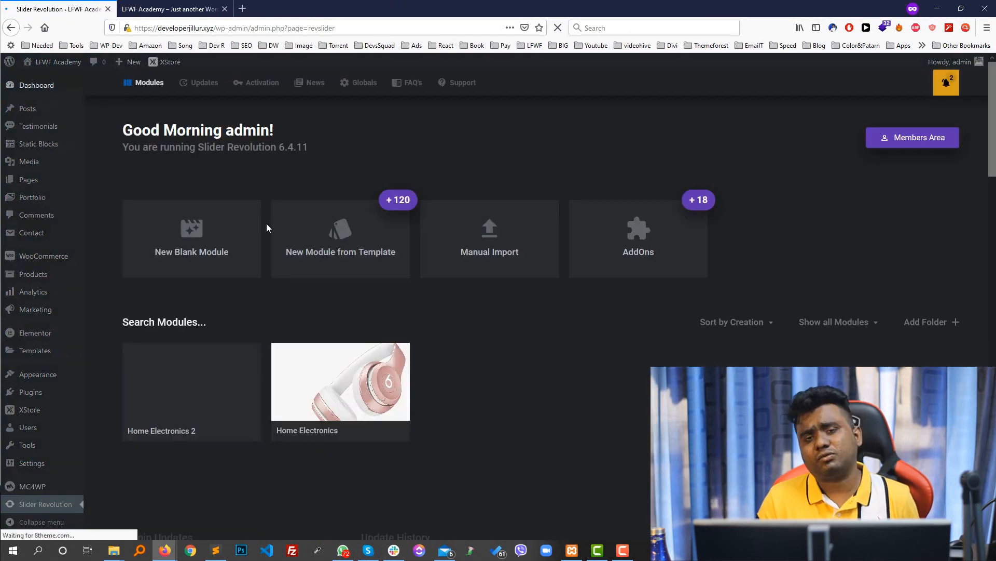
# Delete the Home Electronics slider from the live site's Slider Revolution modules and confirm the deletion.
pyautogui.scroll(-1, 332, 320)
pyautogui.scroll(-3, 332, 320)
pyautogui.scroll(2, 405, 327)
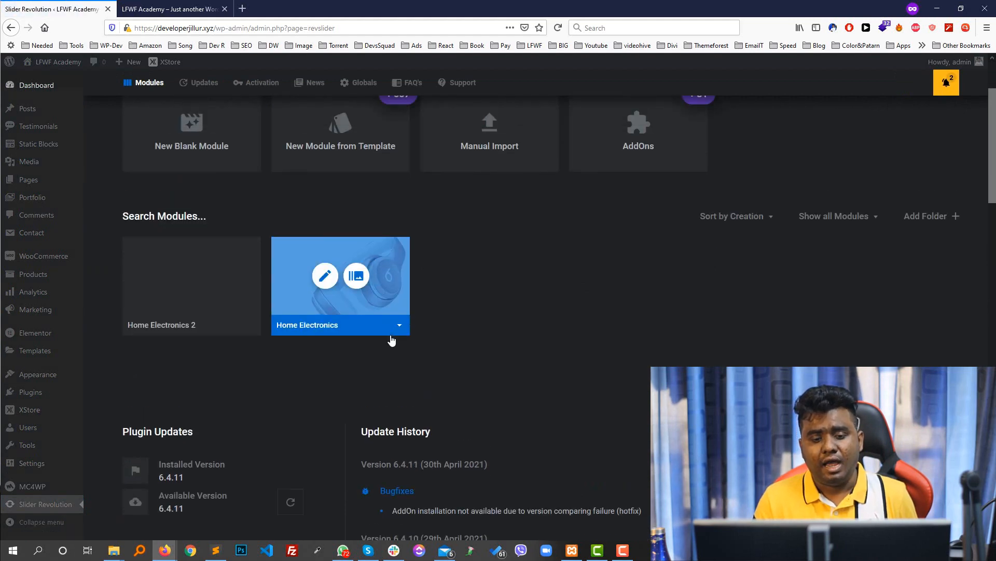
pyautogui.click(398, 326)
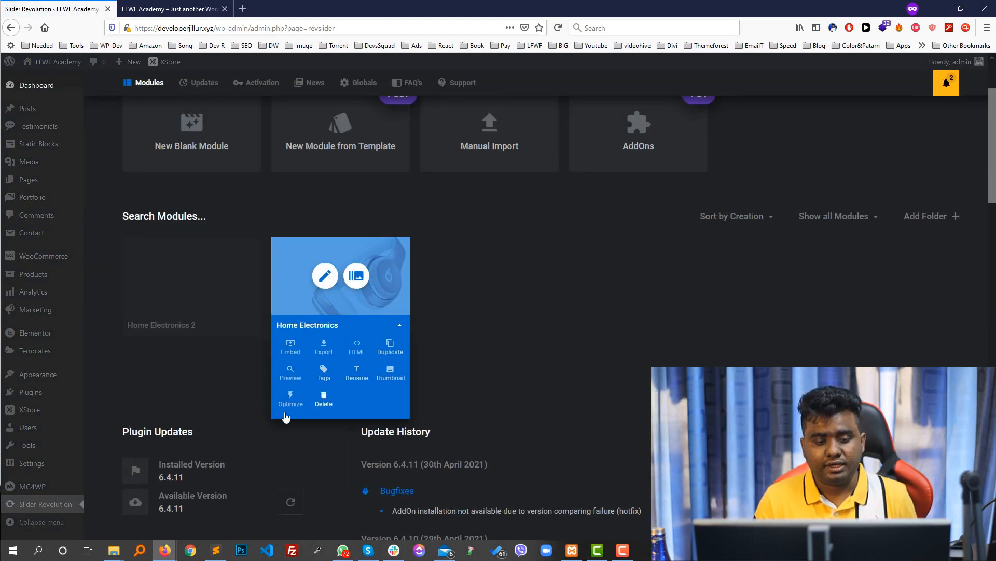
pyautogui.click(324, 402)
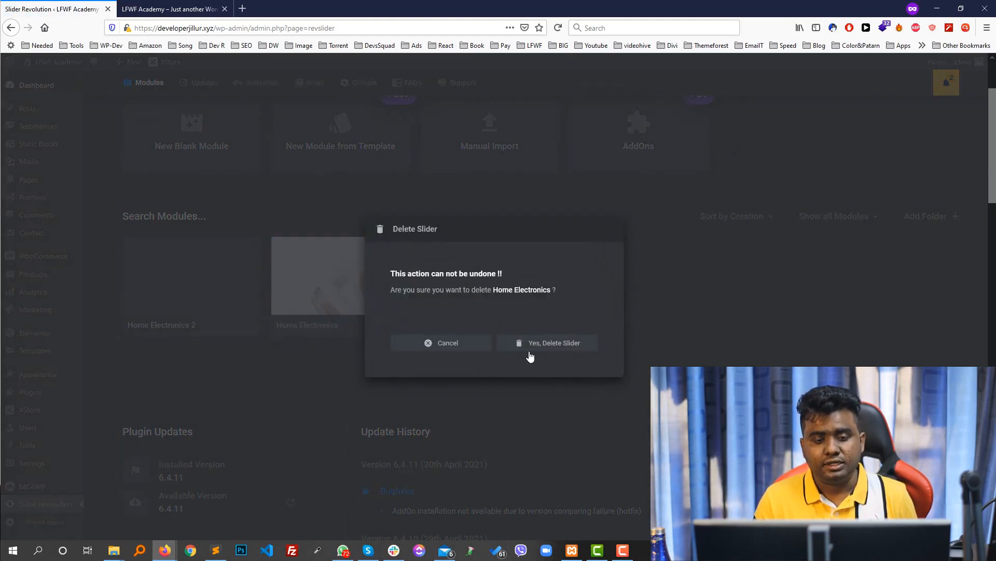
pyautogui.click(556, 343)
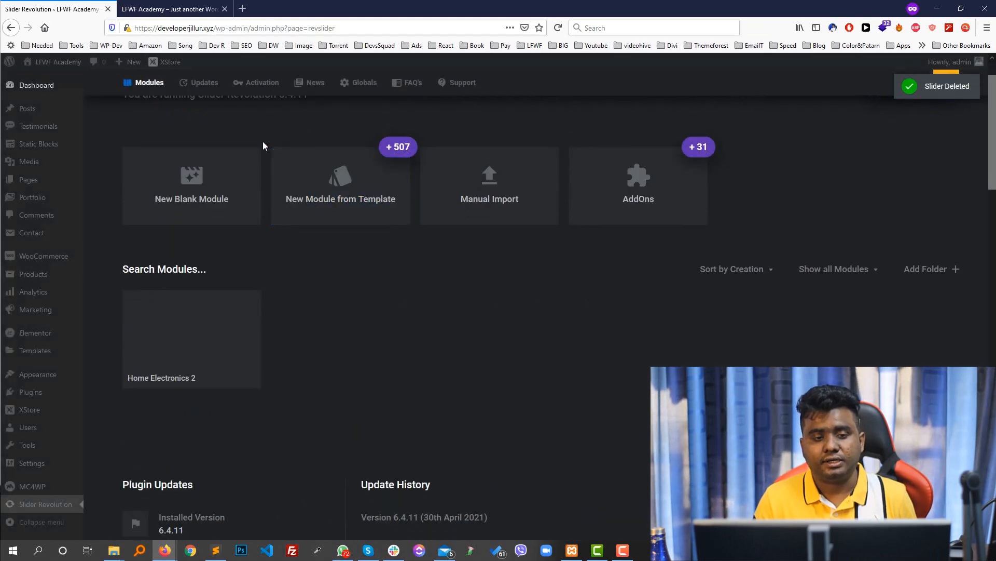
# Manually import the downloaded home-electronics.zip into the live site's Slider Revolution.
pyautogui.scroll(2, 264, 145)
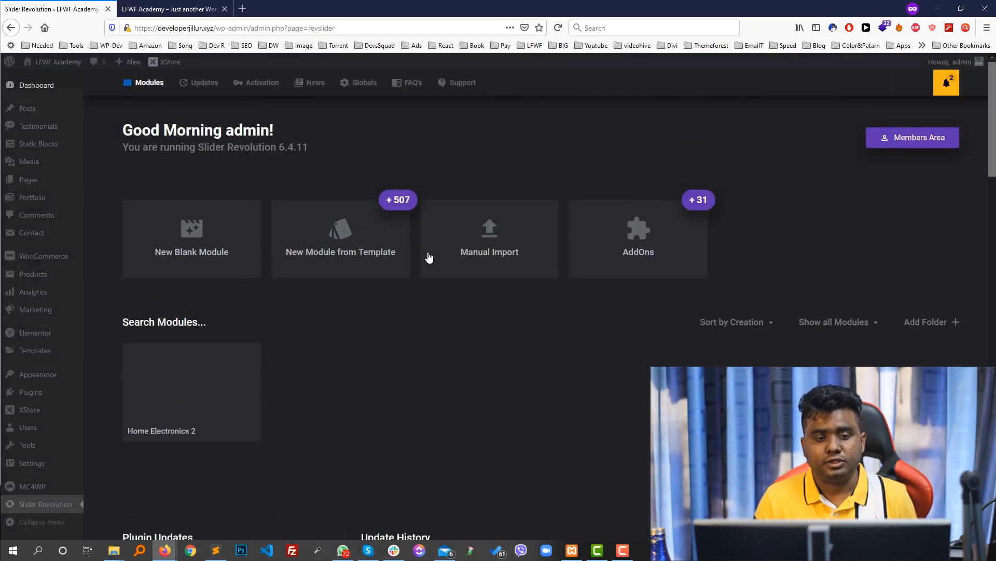
pyautogui.click(498, 258)
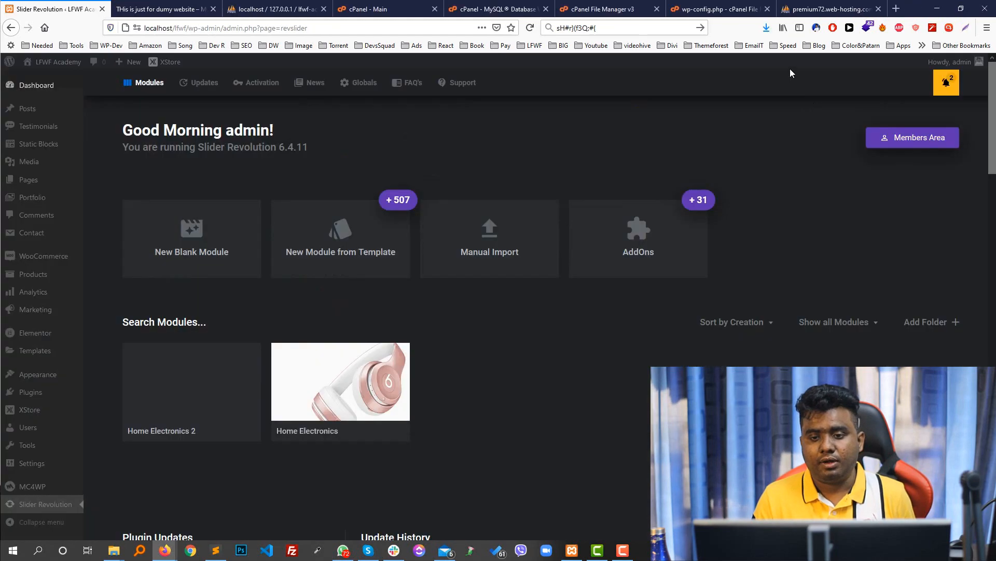
pyautogui.click(768, 29)
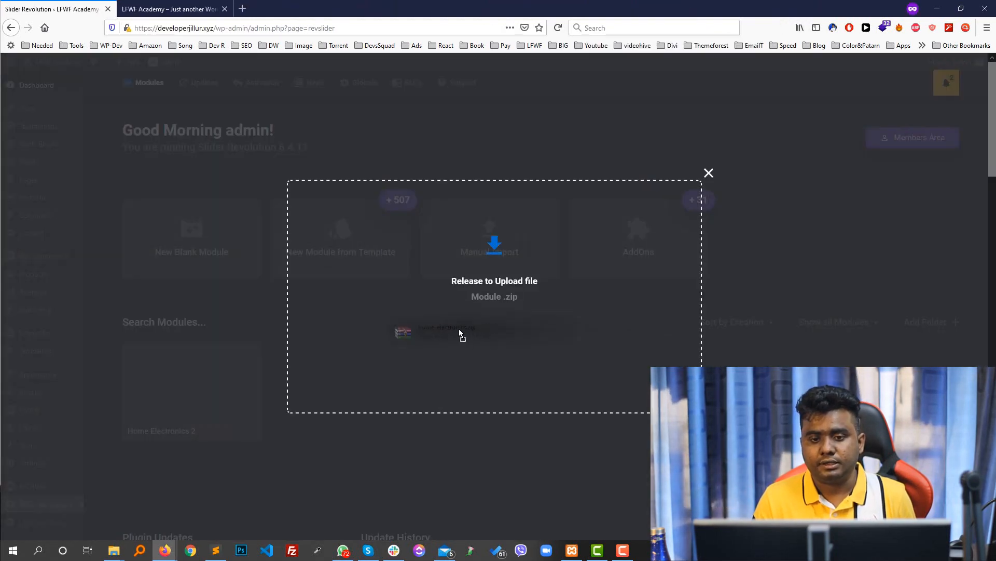
pyautogui.moveTo(459, 333); pyautogui.dragTo(603, 231)
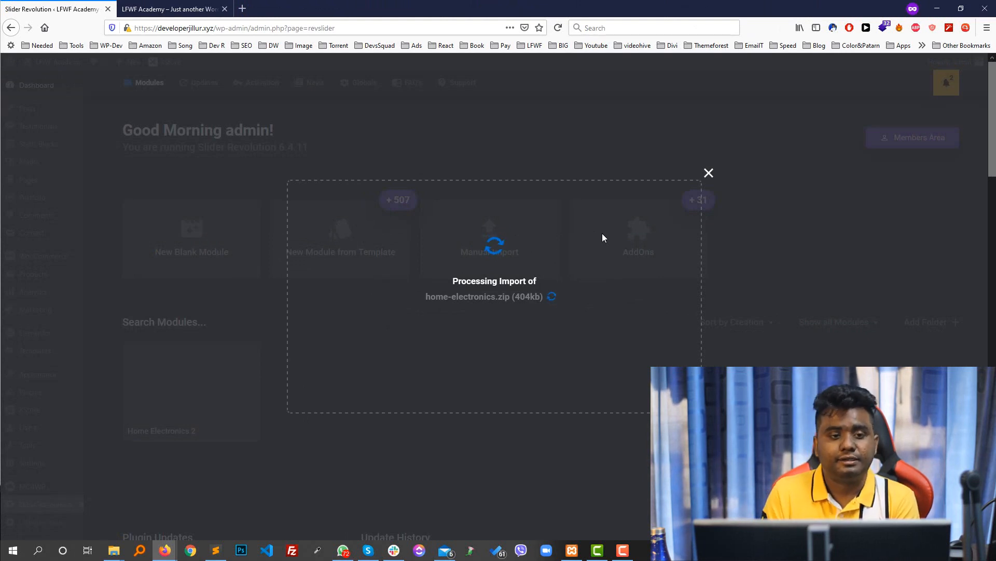
# Check the import progress and the banner slider on the live site's home page.
pyautogui.click(171, 9)
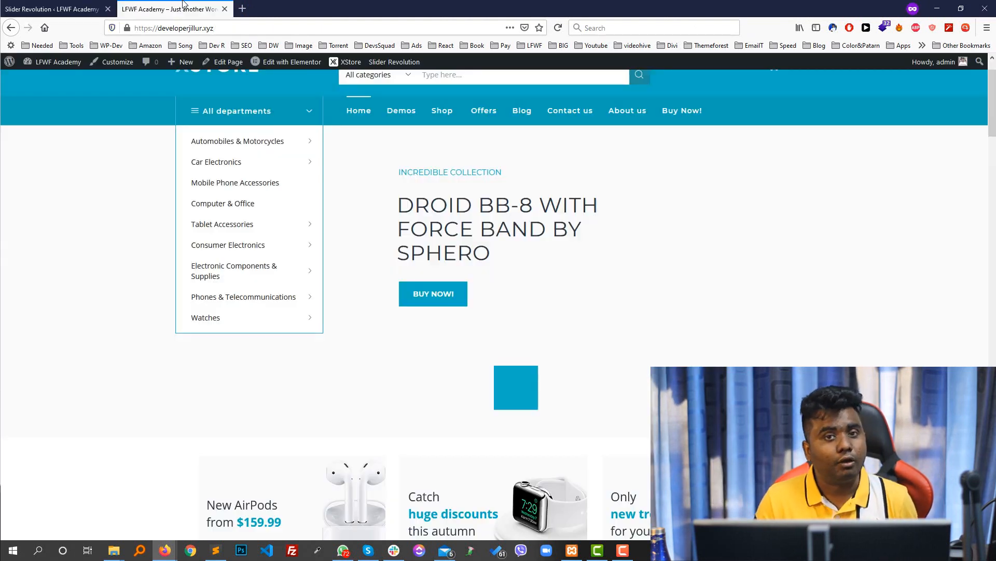
pyautogui.click(57, 9)
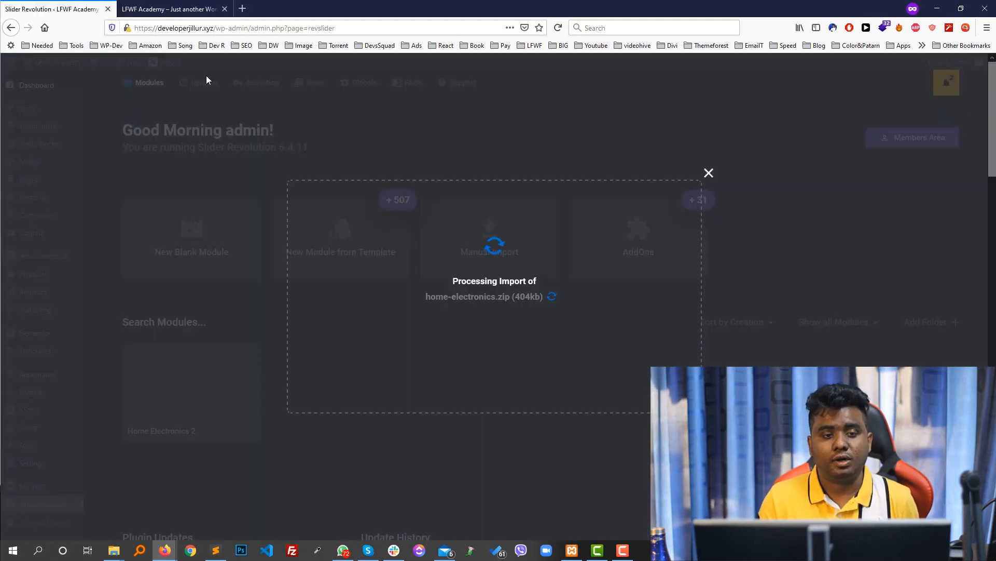
pyautogui.click(171, 8)
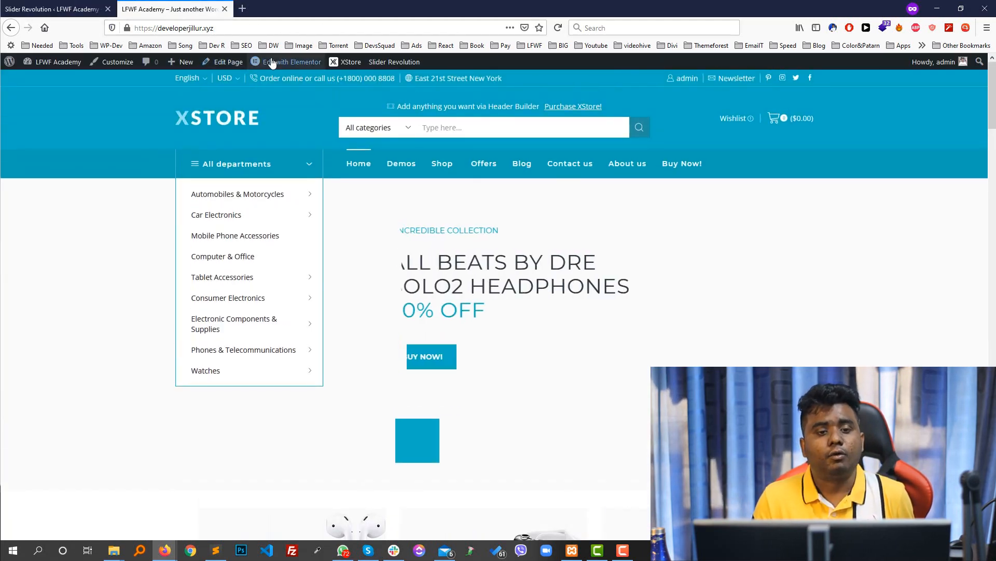
# Look through the live site's home page, from the banner slider down to the product promotions.
pyautogui.scroll(-3, 530, 314)
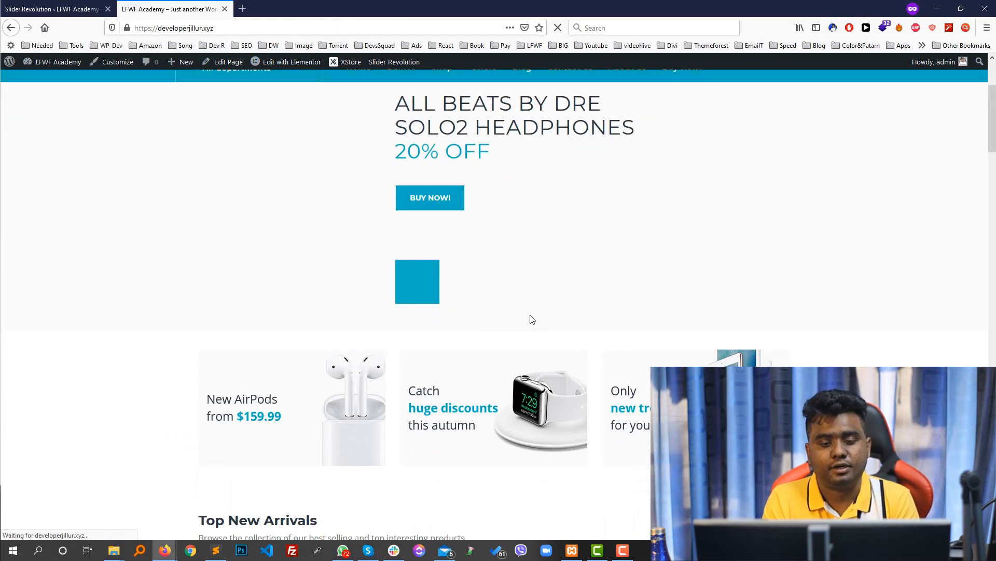
pyautogui.scroll(-15, 520, 320)
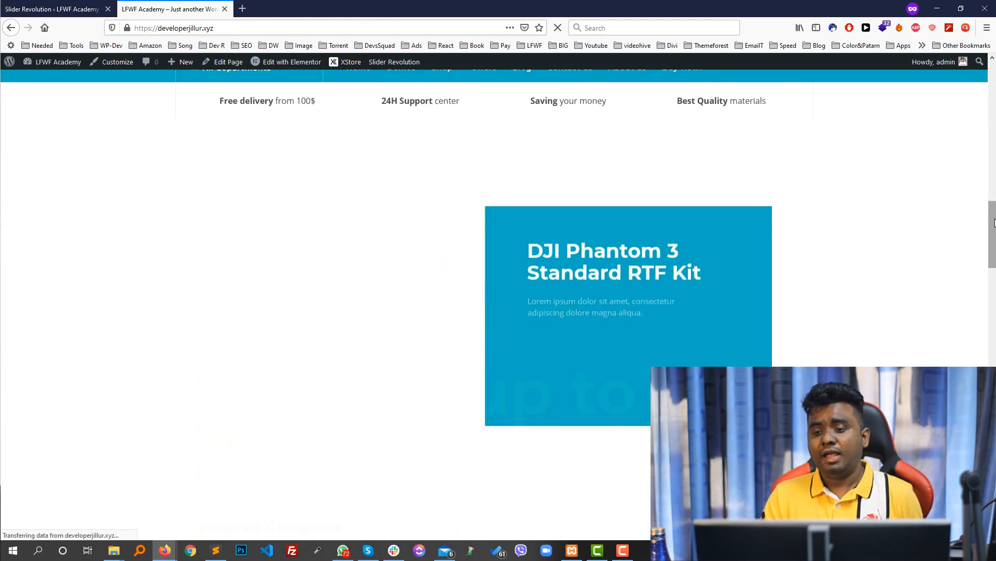
pyautogui.moveTo(995, 222); pyautogui.dragTo(995, 81)
pyautogui.scroll(-4, 171, 356)
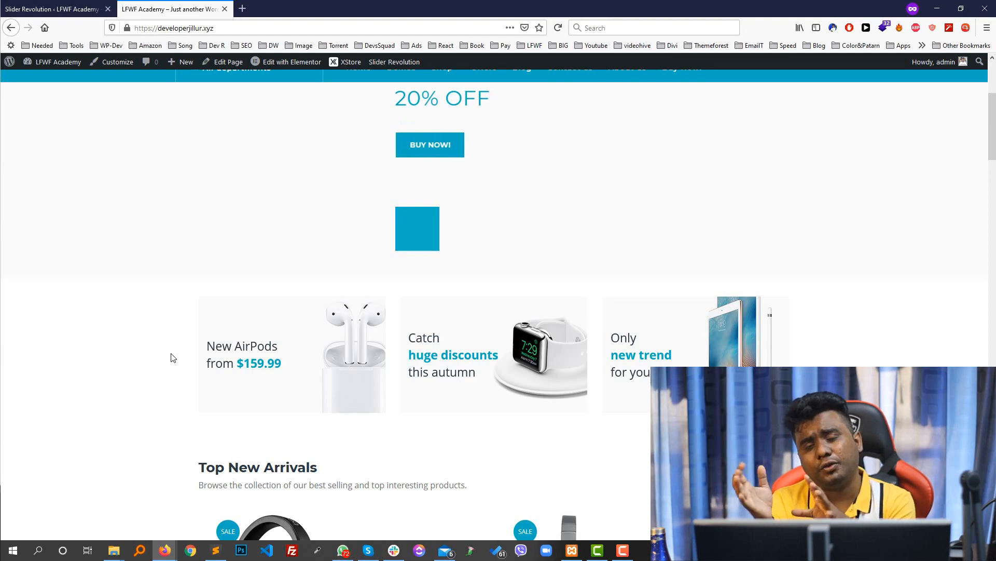
pyautogui.scroll(4, 400, 314)
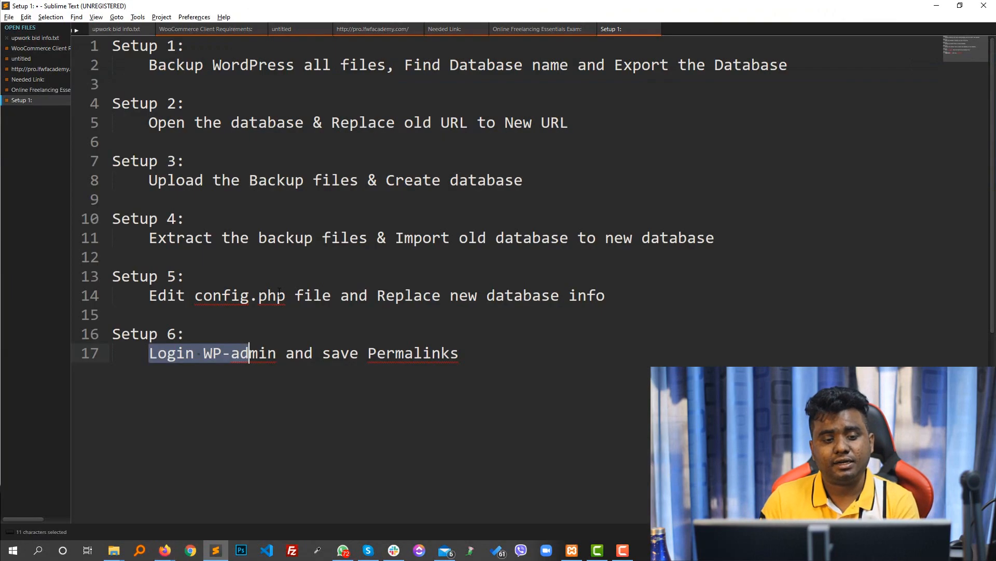
# In the Sublime Text migration notes, renumber Setup 6 to Setup 7 and insert two blank lines above it for a new step.
pyautogui.click(216, 551)
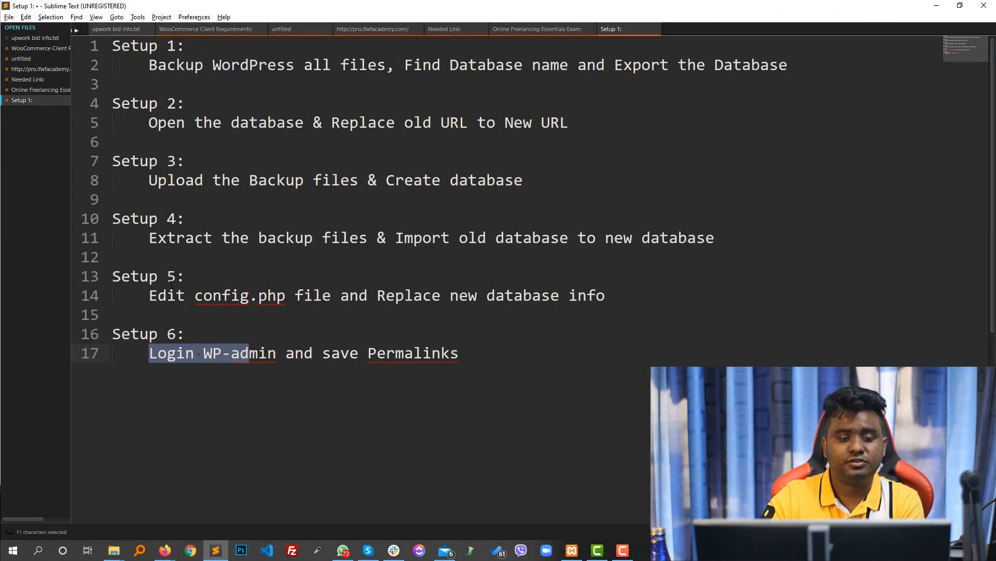
pyautogui.click(176, 334)
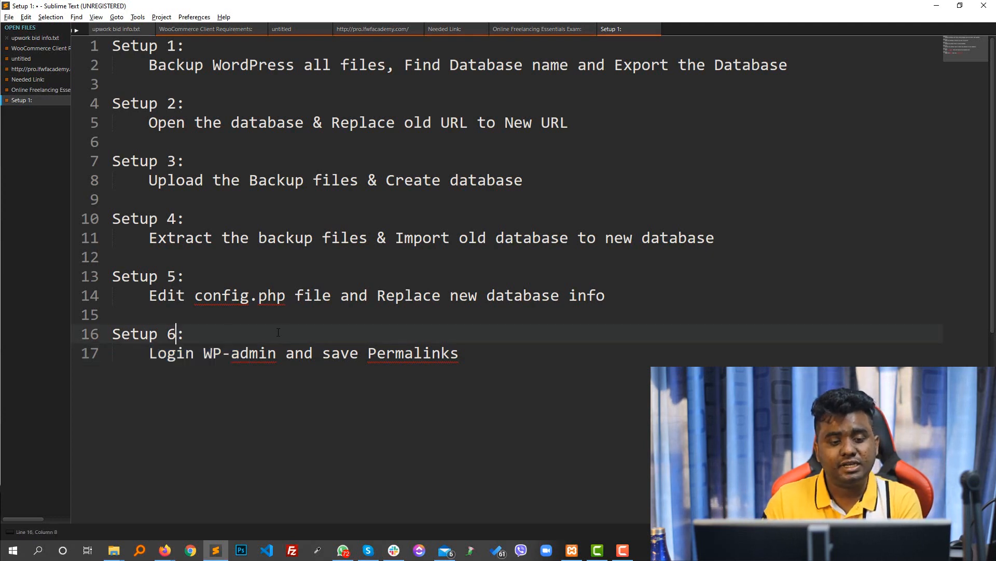
pyautogui.click(214, 321)
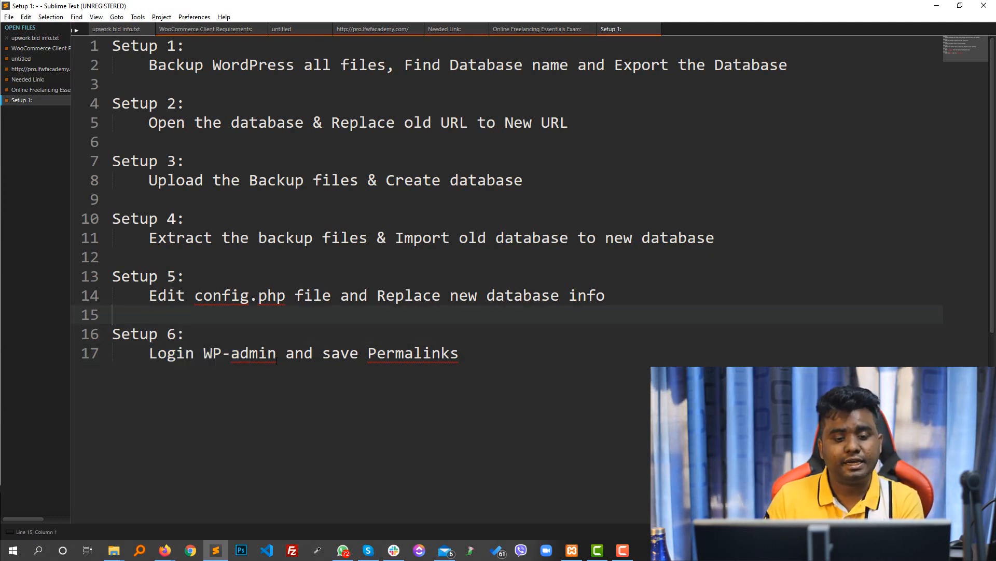
pyautogui.doubleClick(173, 339)
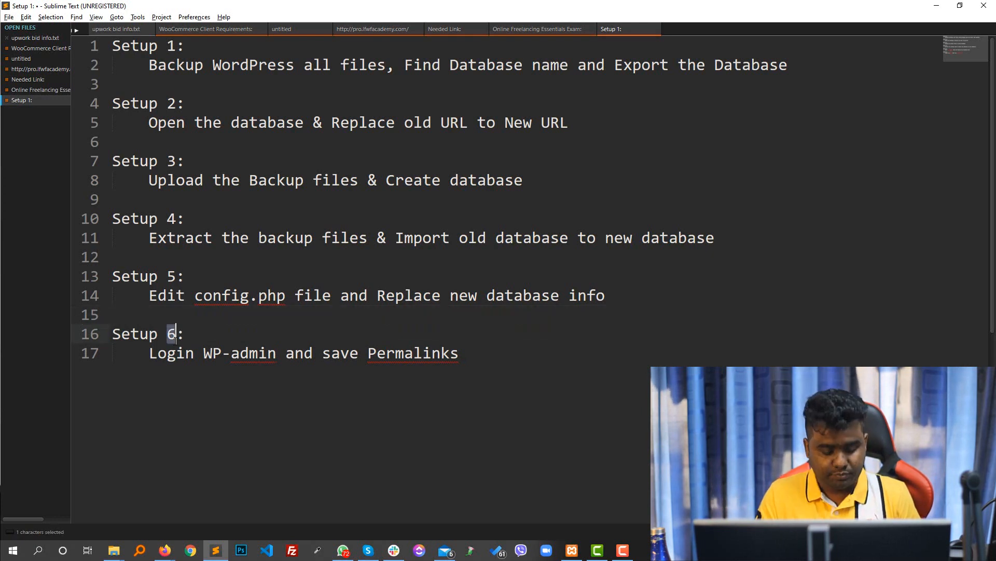
pyautogui.write('7')
pyautogui.click(193, 315)
pyautogui.press('Return')
pyautogui.press('Return')
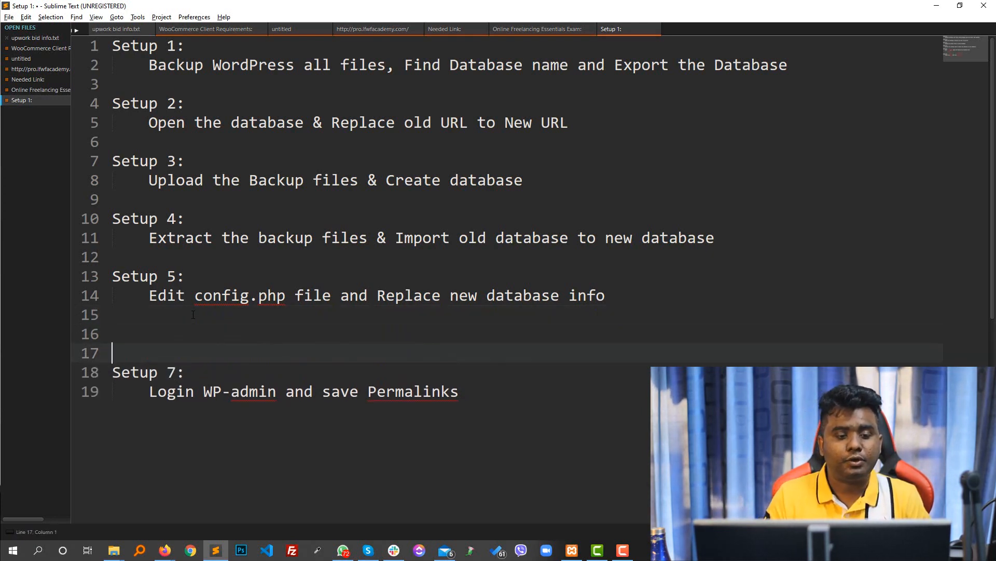
pyautogui.click(173, 318)
pyautogui.click(181, 333)
# Switch back to the browser and search Google in a new tab for "customizer import export".
pyautogui.hotkey('alt', 'Tab')
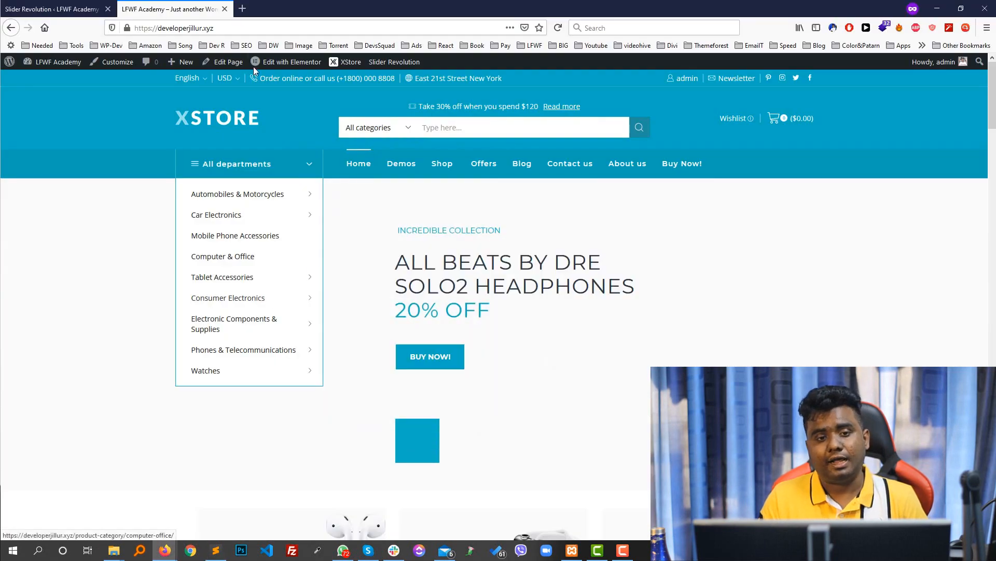
pyautogui.click(244, 6)
pyautogui.write('google')
pyautogui.press('Return')
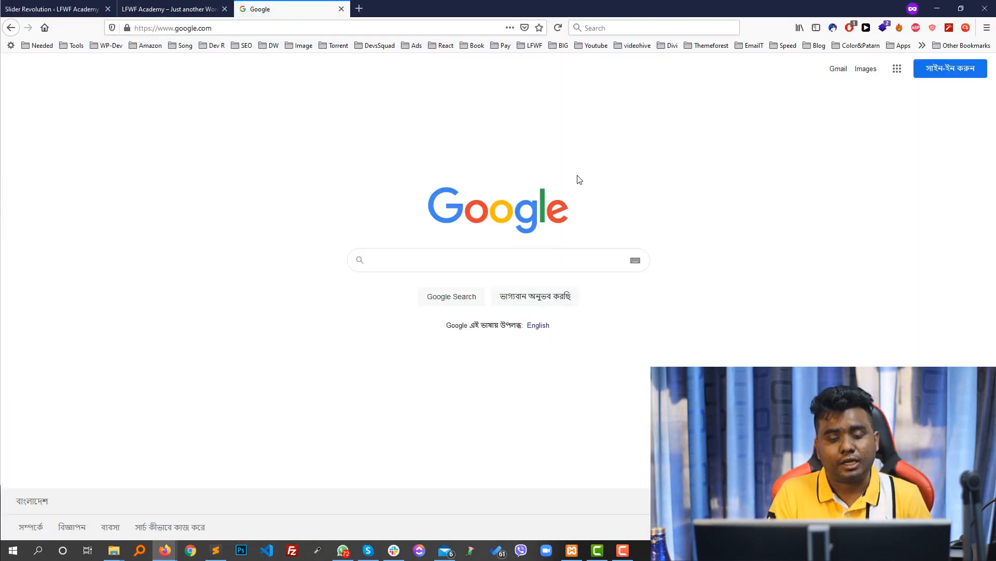
pyautogui.write('custo')
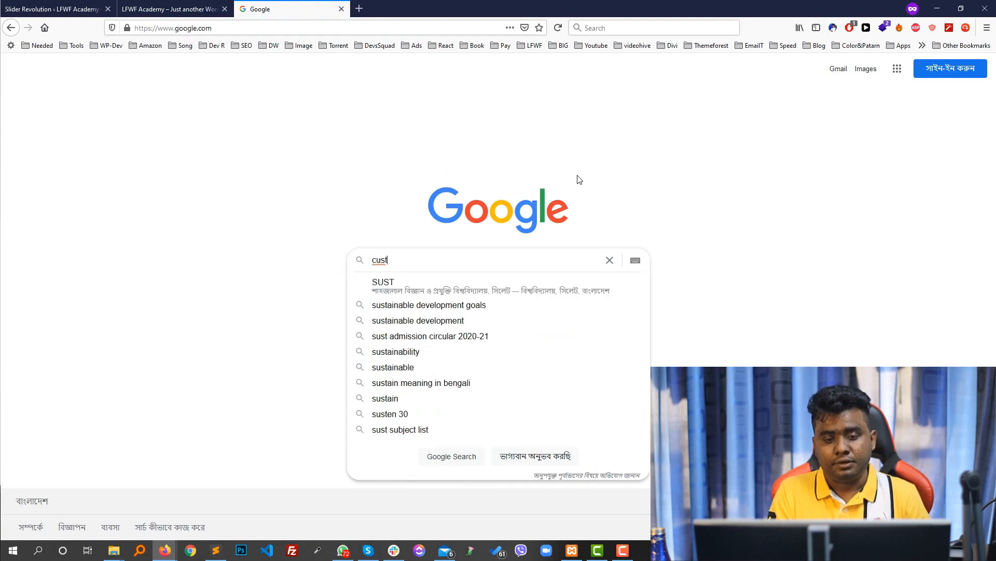
pyautogui.press('BackSpace')
pyautogui.write('customizer import')
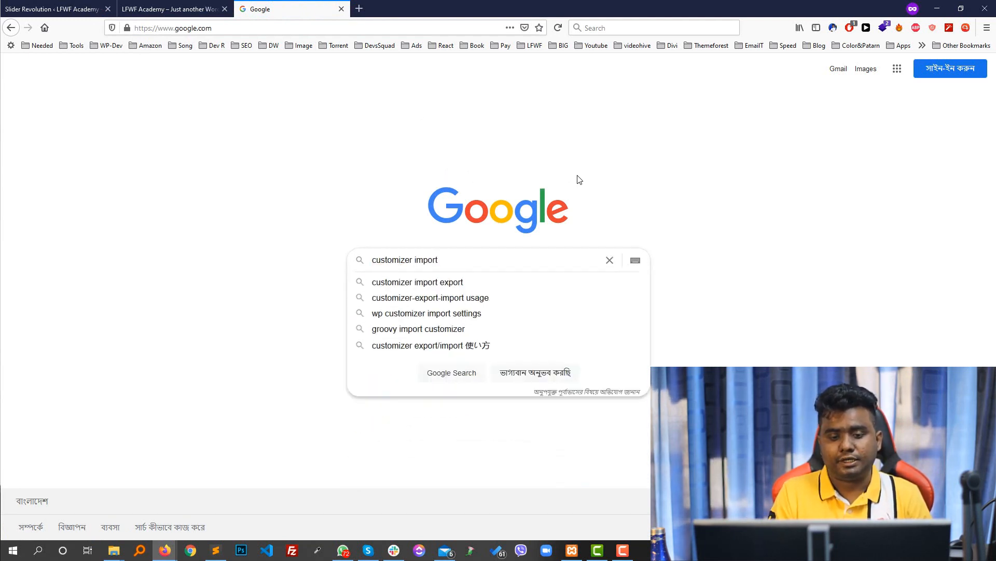
pyautogui.click(457, 282)
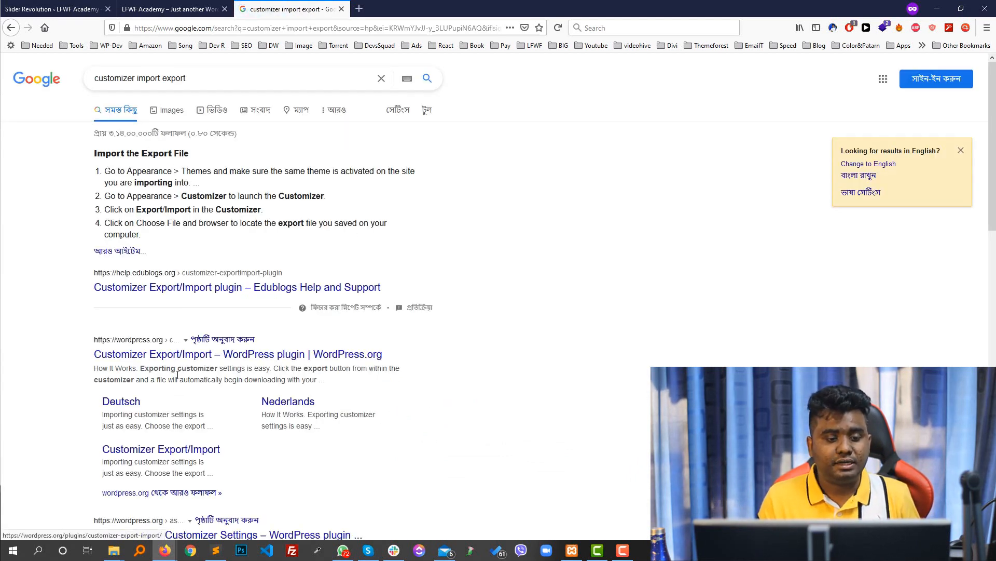
# Open the Customizer Export/Import plugin page on WordPress.org and review its name and description.
pyautogui.click(187, 354)
pyautogui.scroll(-3, 562, 249)
pyautogui.scroll(3, 562, 249)
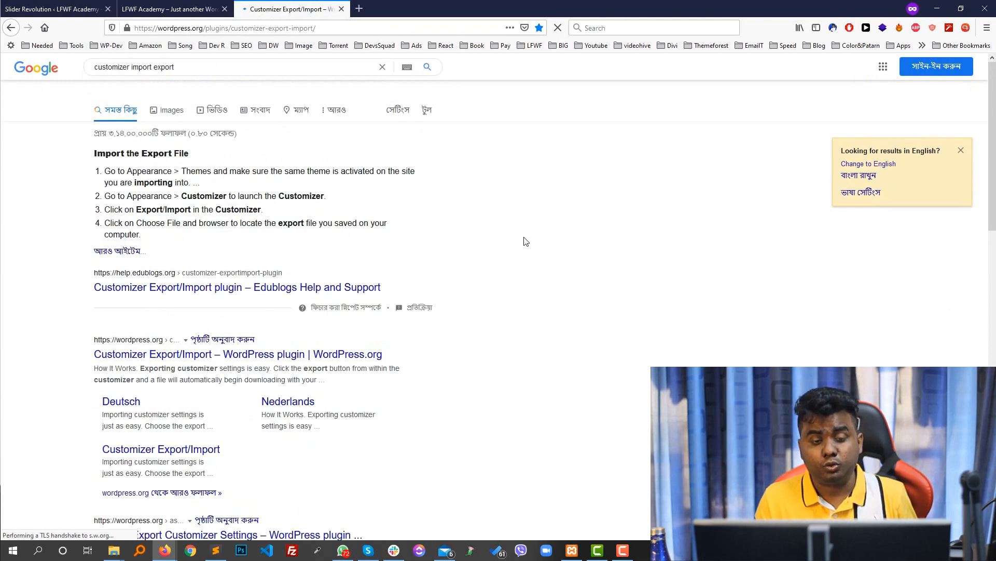
pyautogui.scroll(-4, 322, 243)
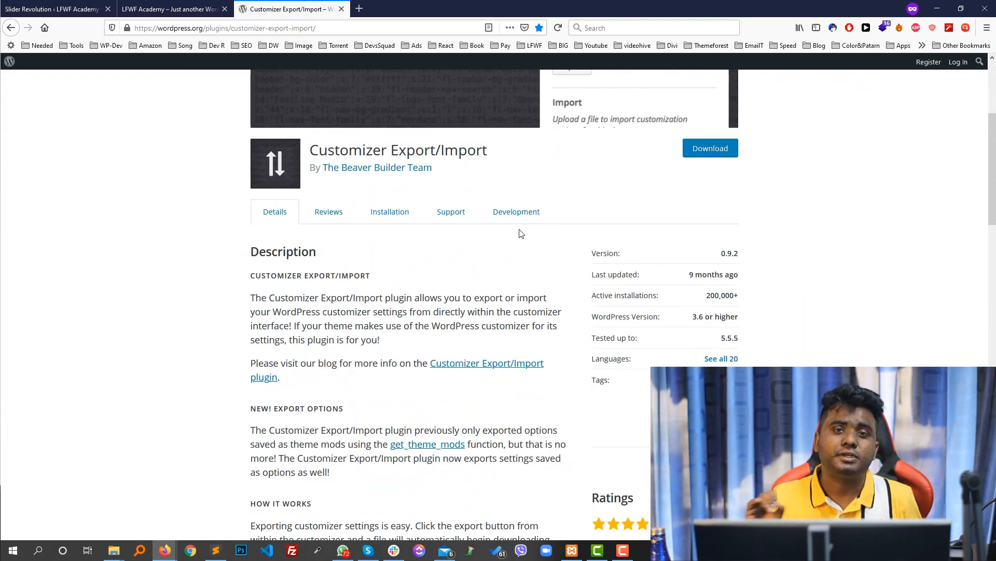
pyautogui.scroll(3, 513, 213)
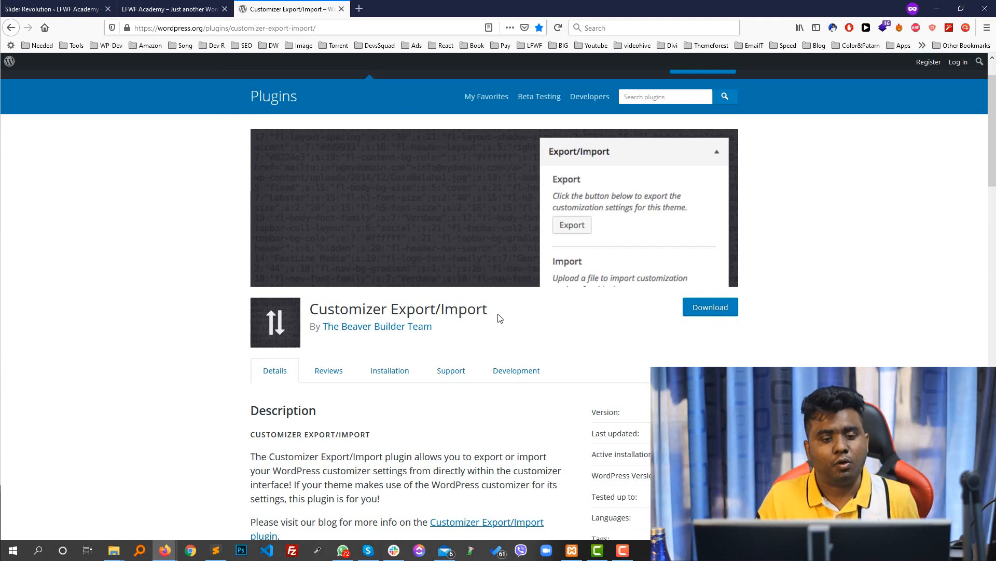
pyautogui.doubleClick(462, 309)
# Switch to the local site's browser window and look over its Slider Revolution admin page.
pyautogui.moveTo(165, 549)
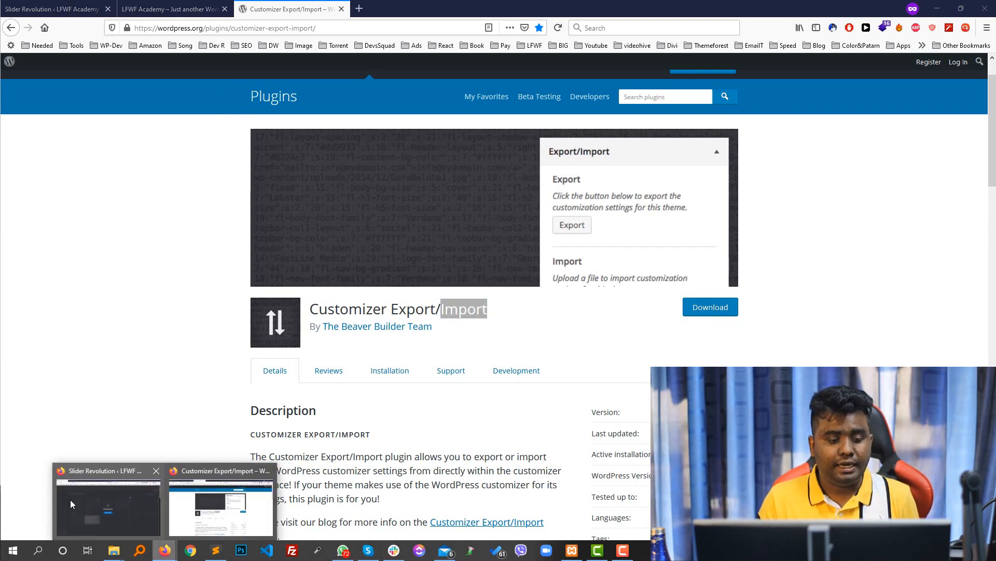
pyautogui.click(70, 499)
pyautogui.click(707, 173)
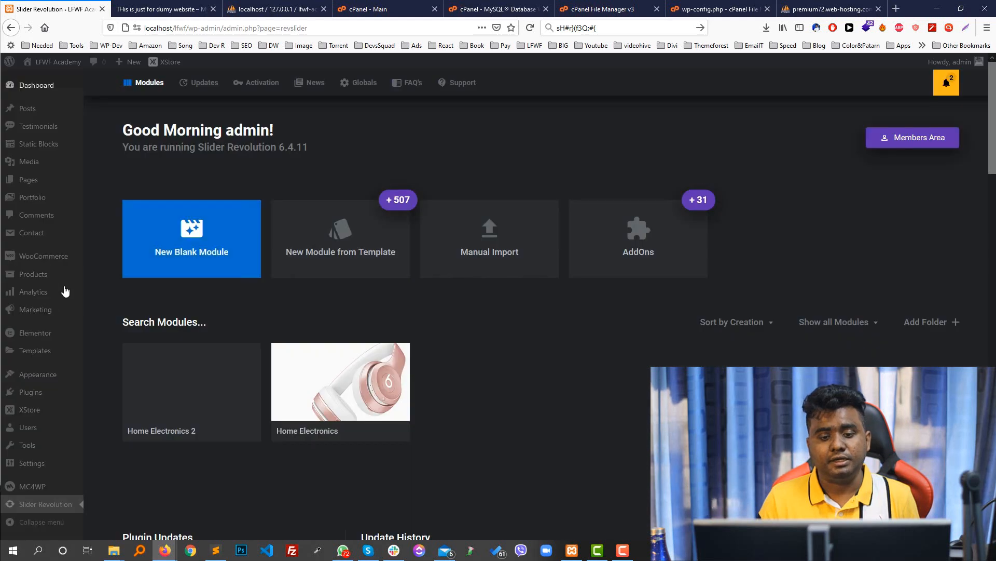
pyautogui.scroll(-4, 55, 330)
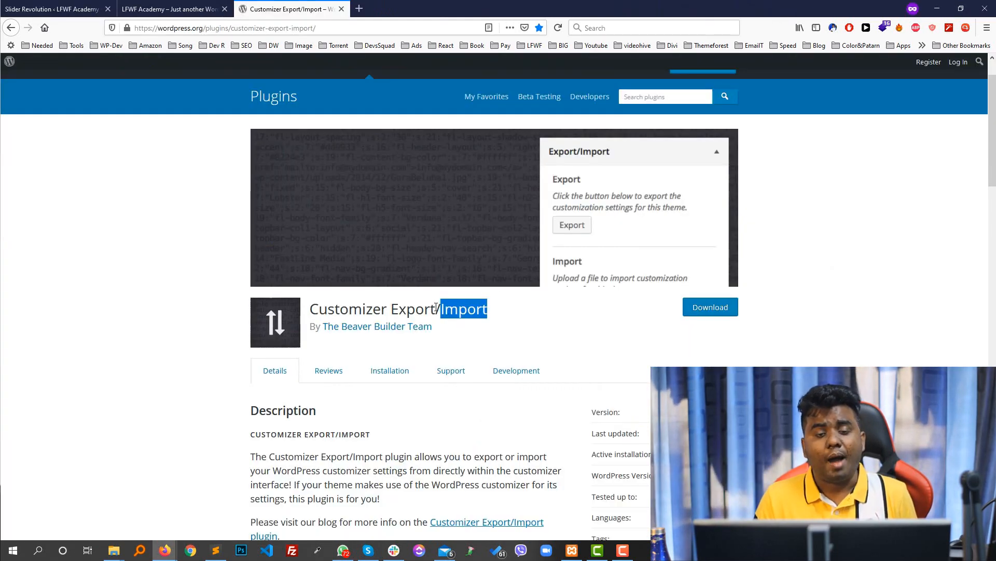
# Return to the live site's WordPress admin and examine the Appearance and Plugins options.
pyautogui.click(171, 9)
pyautogui.click(37, 7)
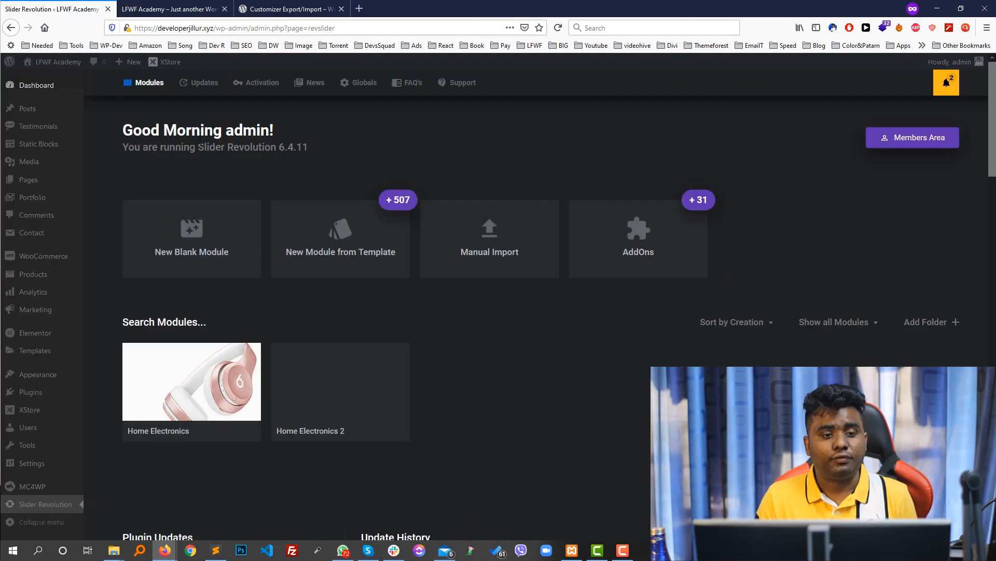
pyautogui.scroll(-2, 49, 359)
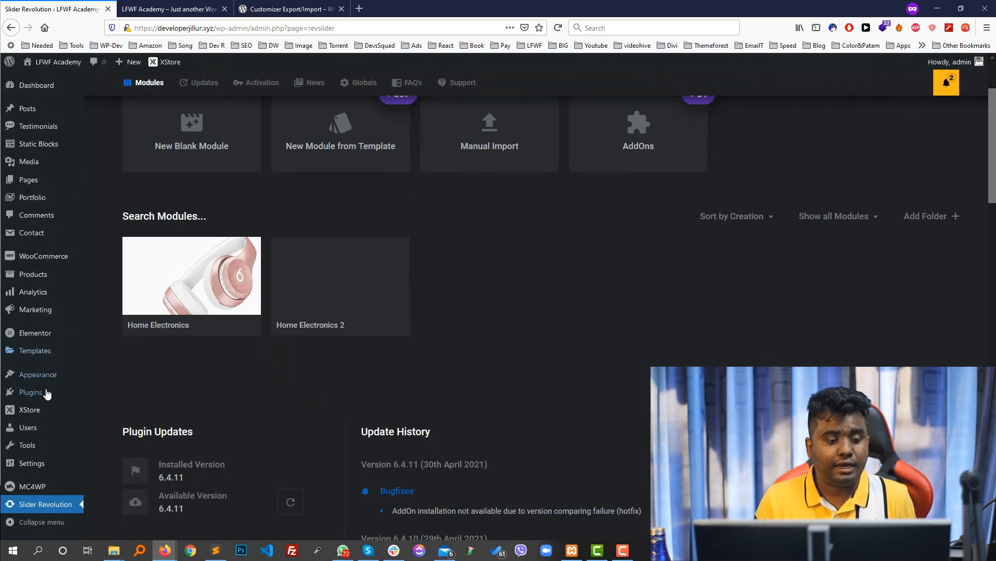
pyautogui.moveTo(45, 374)
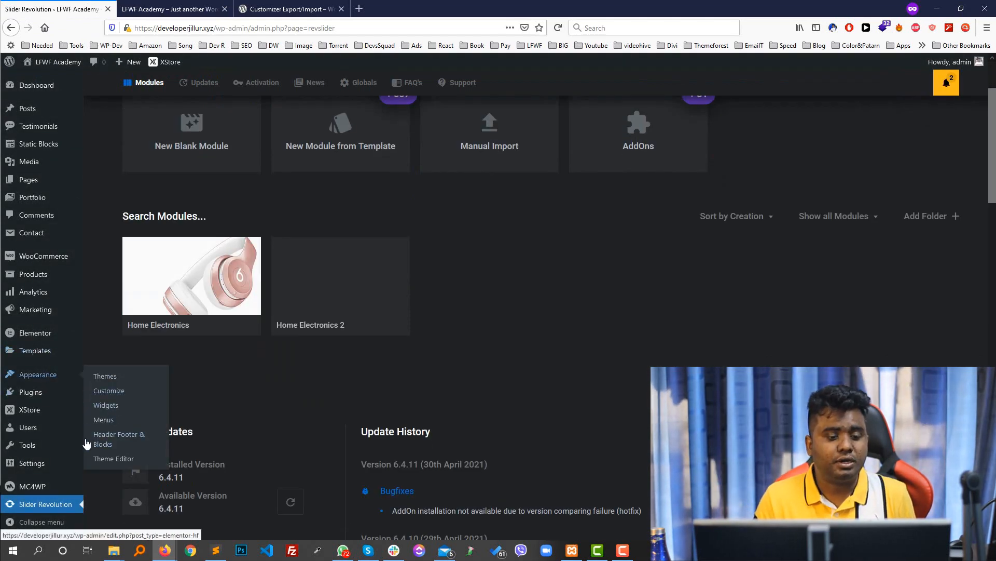
pyautogui.moveTo(29, 394)
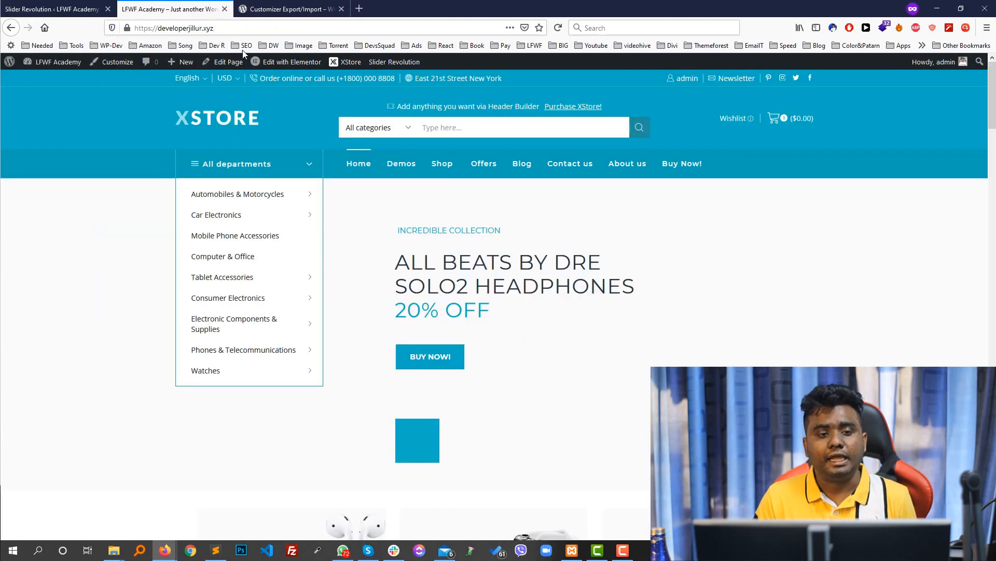
# Check the live home page down to its footer and return to the Customizer Export/Import plugin page.
pyautogui.scroll(-4, 498, 259)
pyautogui.scroll(-15, 296, 407)
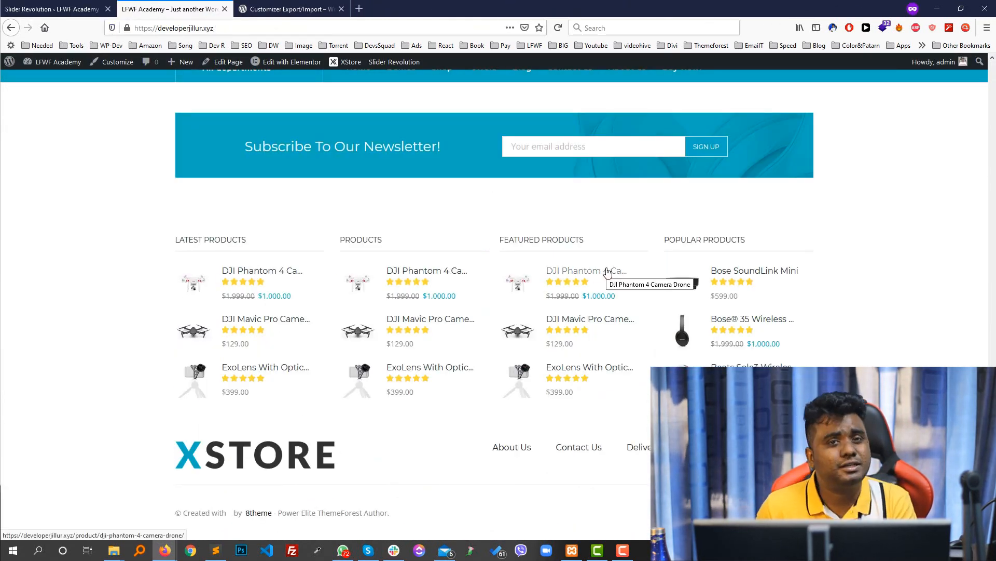
pyautogui.click(311, 9)
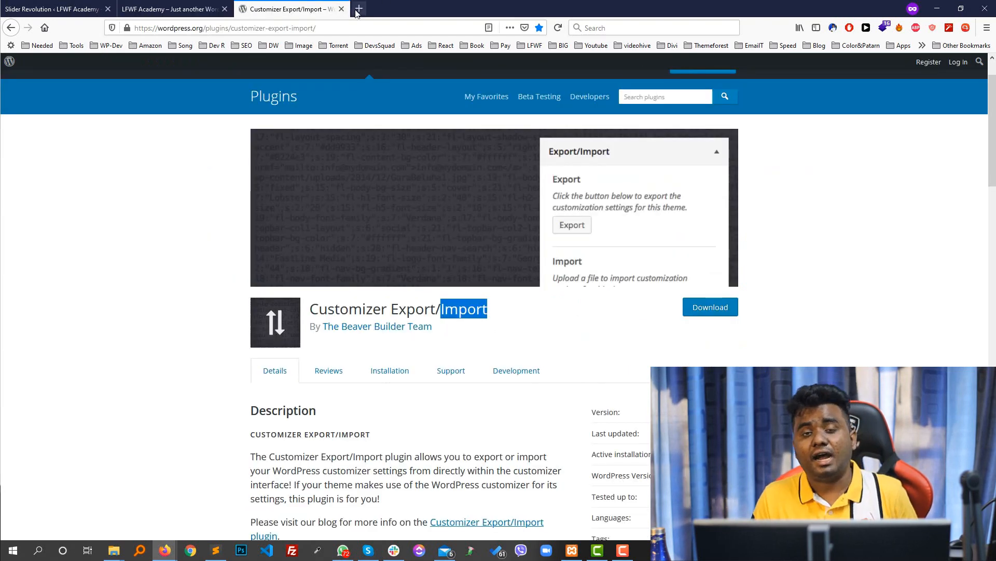
# Search Google in a new tab for "widget importer & exporter".
pyautogui.click(364, 6)
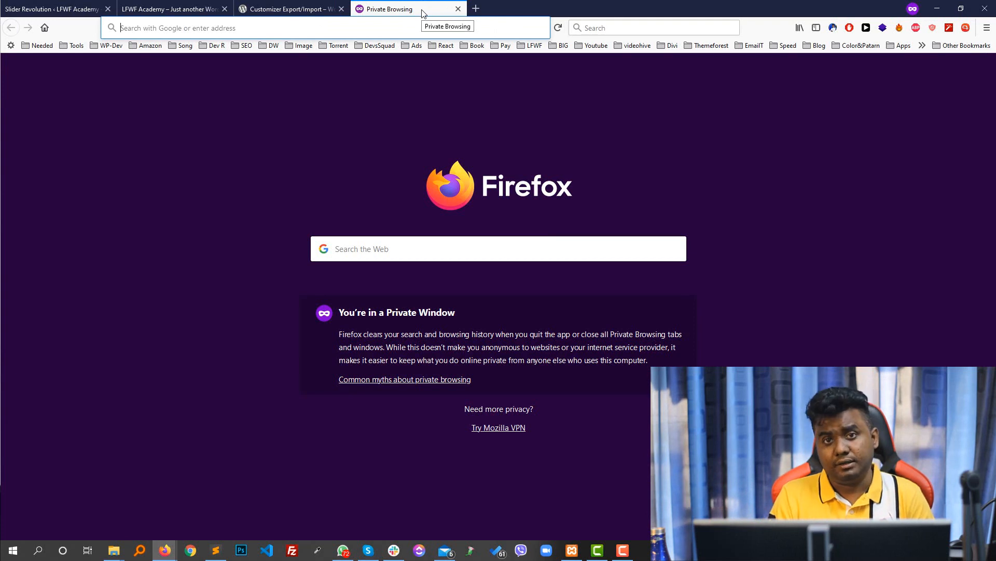
pyautogui.write('google.com')
pyautogui.press('Return')
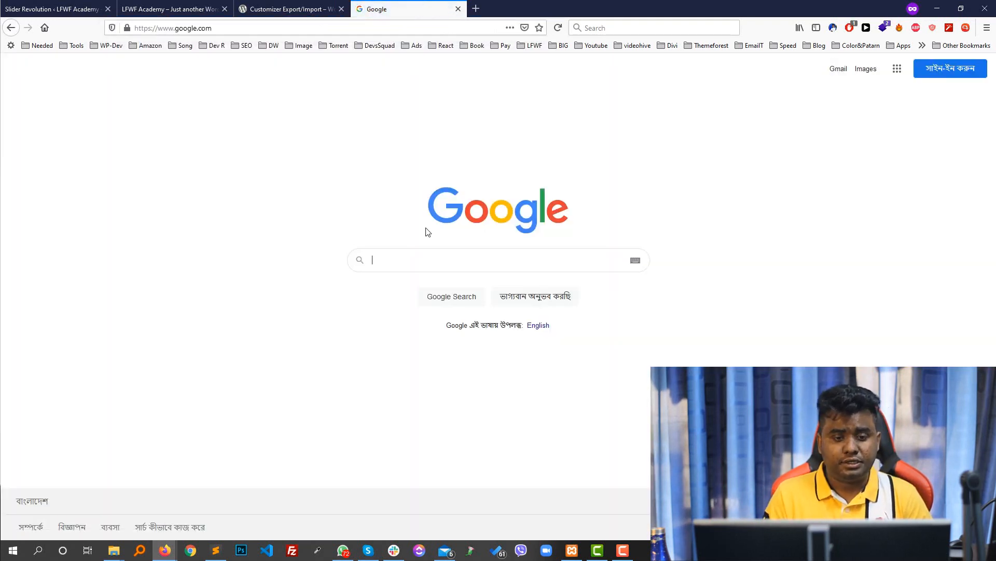
pyautogui.write('widget import')
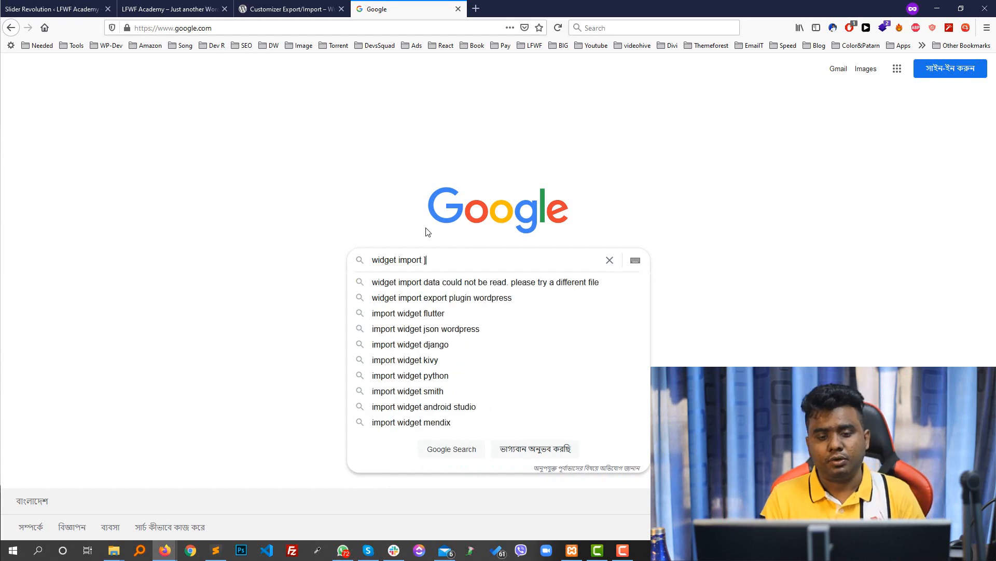
pyautogui.press('BackSpace')
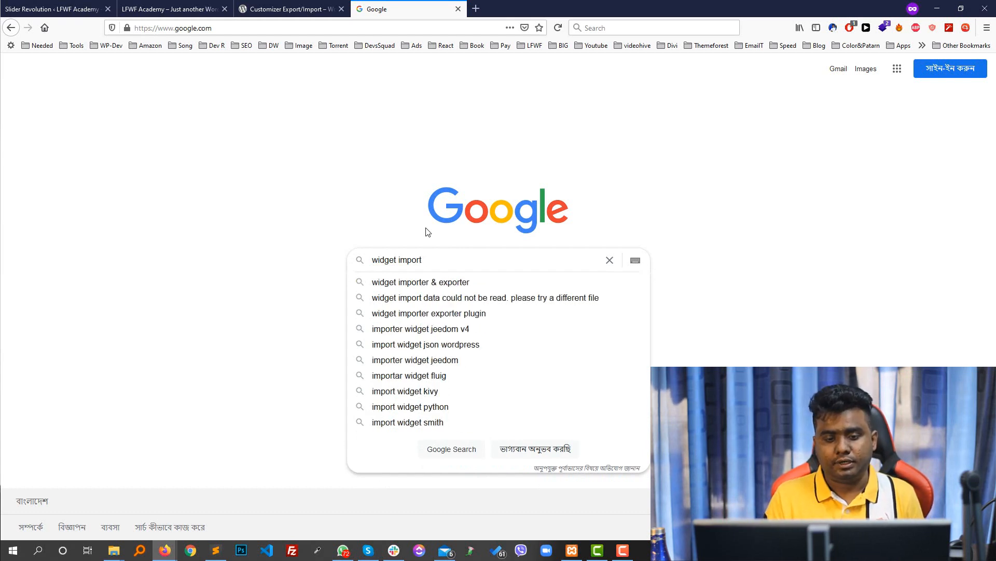
pyautogui.click(414, 283)
# Open the Widget Importer & Exporter plugin page on WordPress.org and view its description.
pyautogui.click(173, 169)
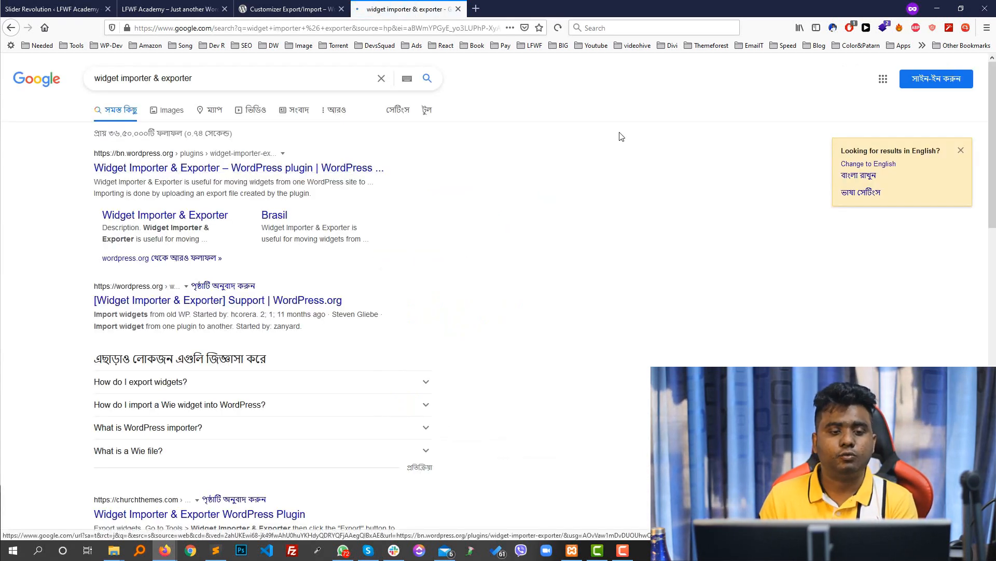
pyautogui.scroll(-3, 590, 138)
pyautogui.scroll(-3, 557, 136)
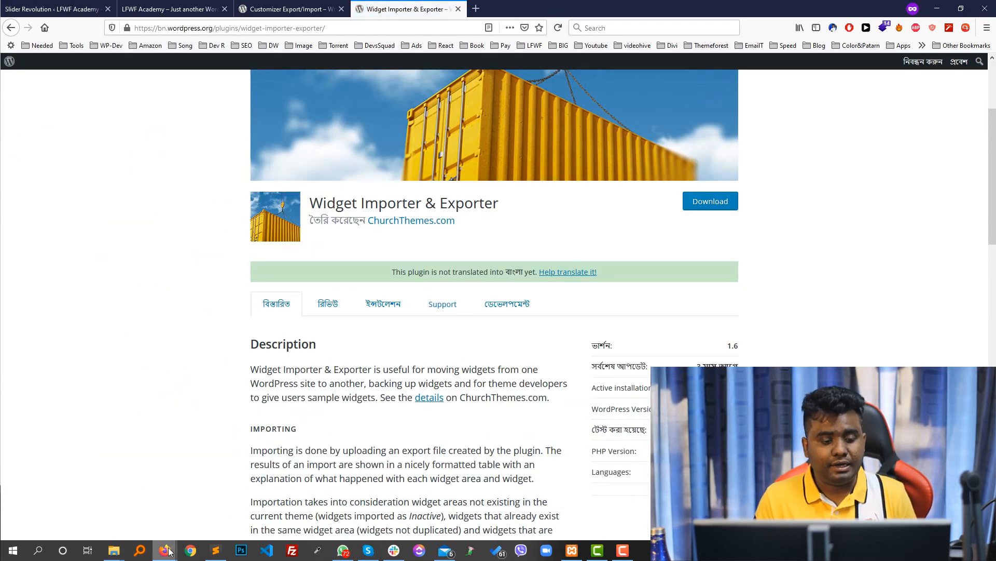
# View the Tools options in the local site's WordPress admin and return to the Widget Importer & Exporter page.
pyautogui.moveTo(165, 550)
pyautogui.click(71, 488)
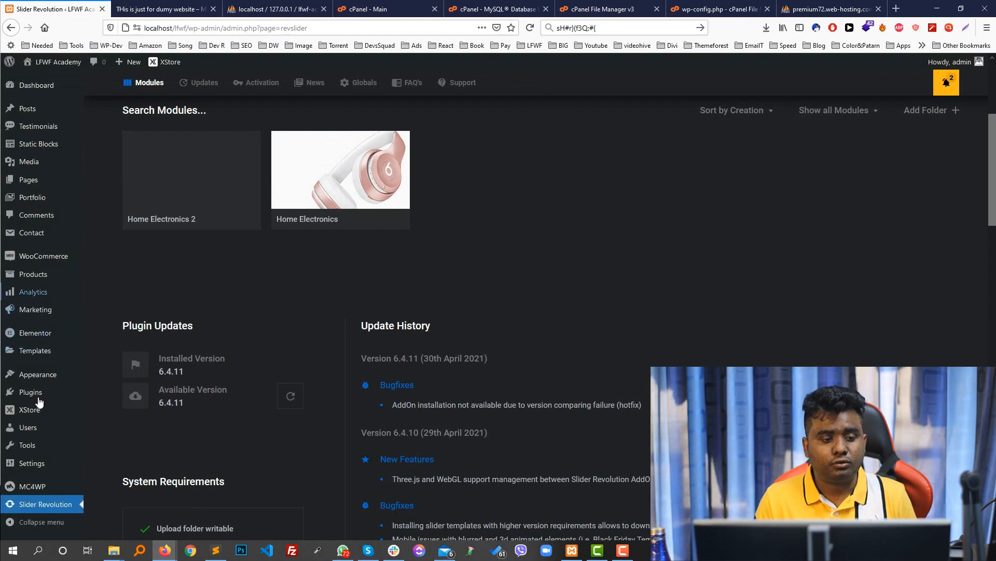
pyautogui.scroll(-4, 24, 425)
pyautogui.moveTo(26, 445)
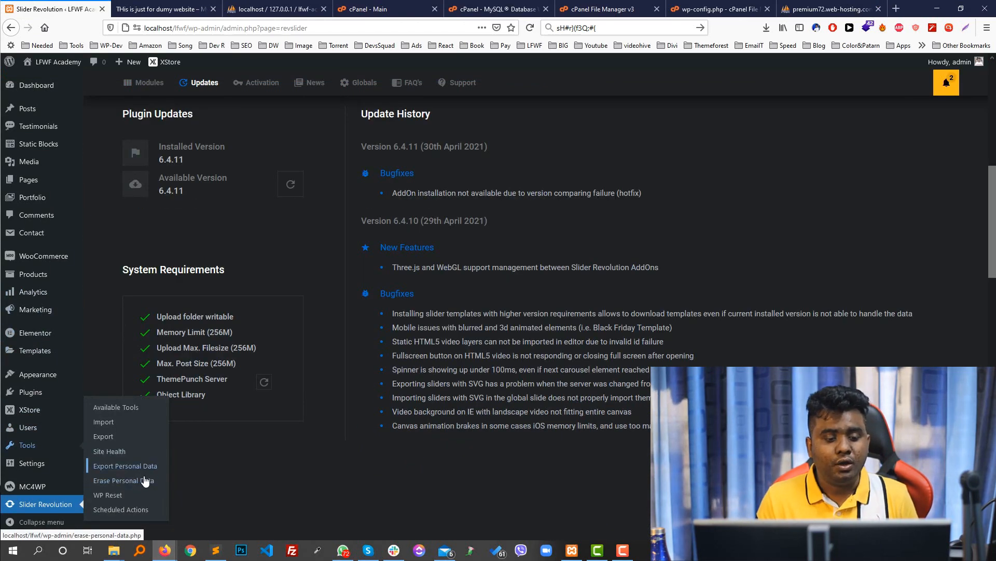
pyautogui.hotkey('alt', 'Tab')
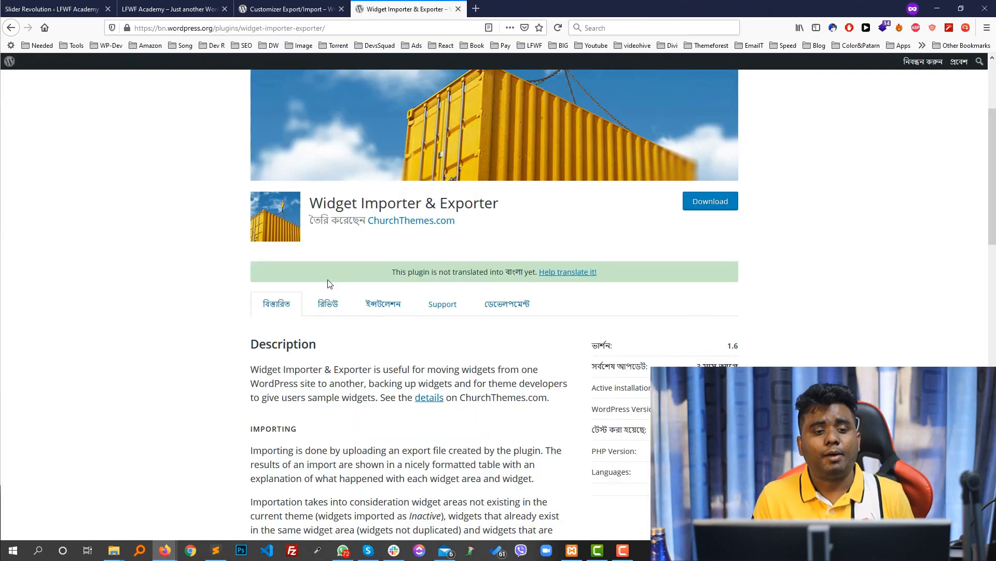
# Look over the live site's Slider Revolution page, checking the migration setup notes in Sublime Text along the way.
pyautogui.click(162, 7)
pyautogui.click(75, 6)
pyautogui.scroll(-3, 120, 338)
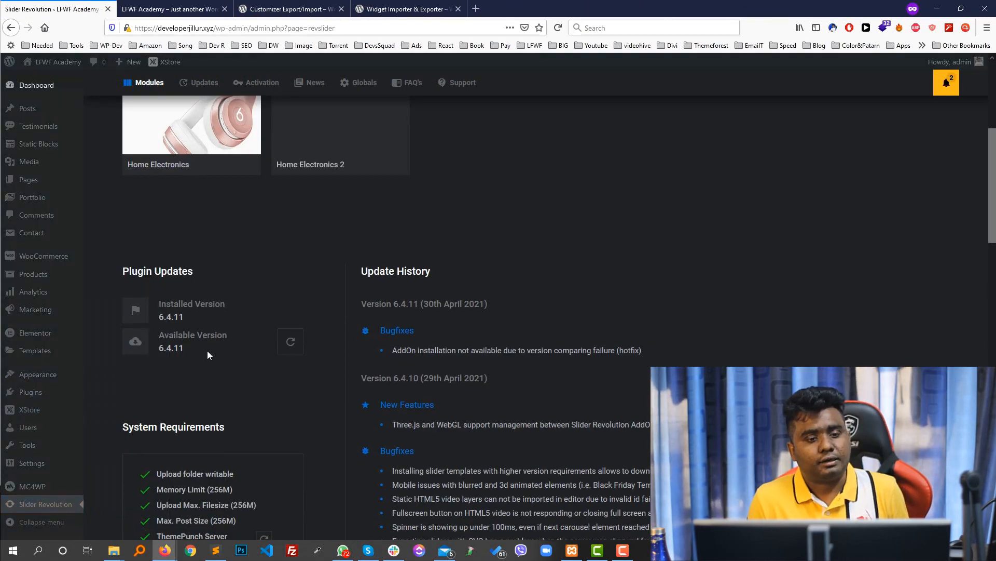
pyautogui.scroll(-3, 207, 351)
pyautogui.click(215, 550)
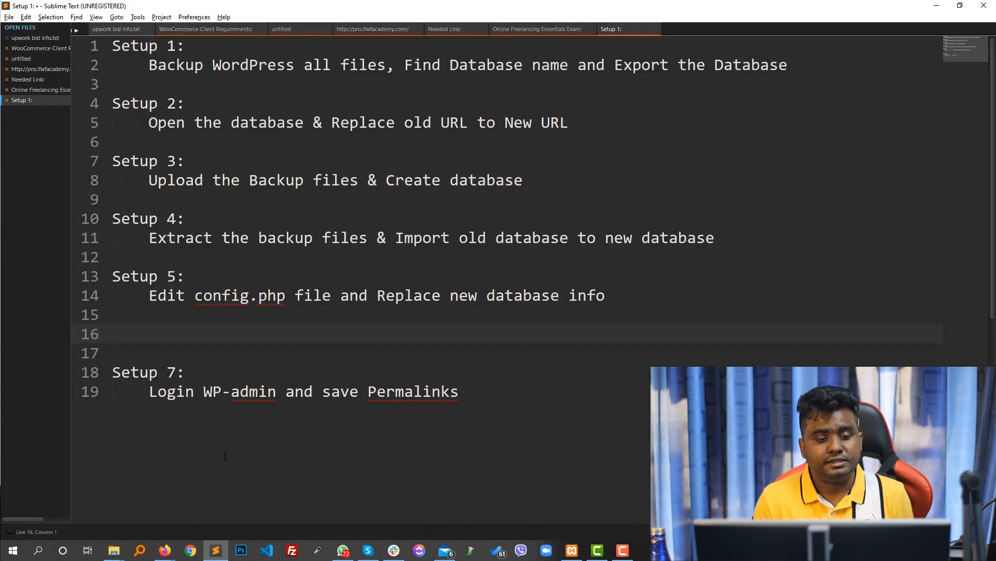
pyautogui.click(165, 550)
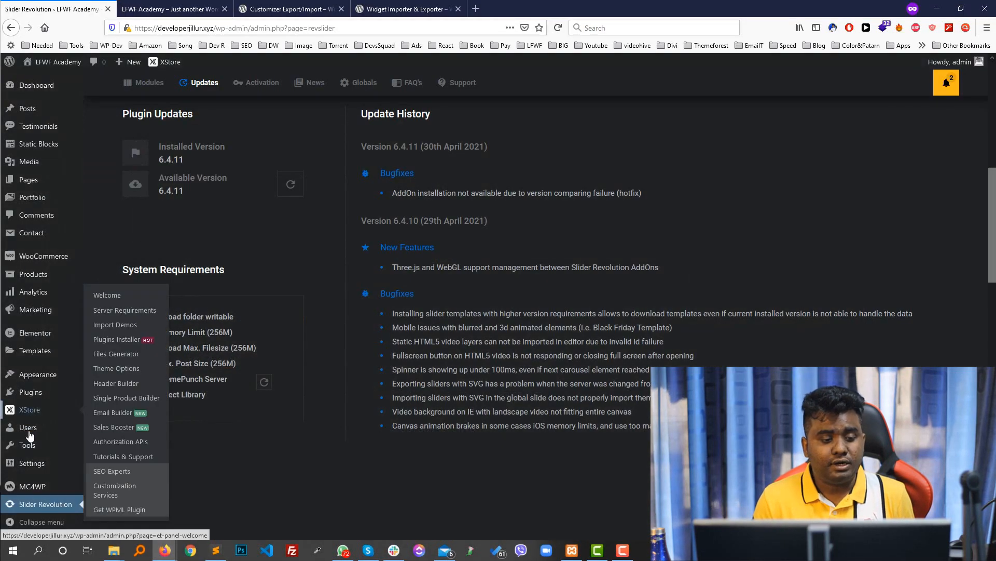
pyautogui.scroll(8, 378, 331)
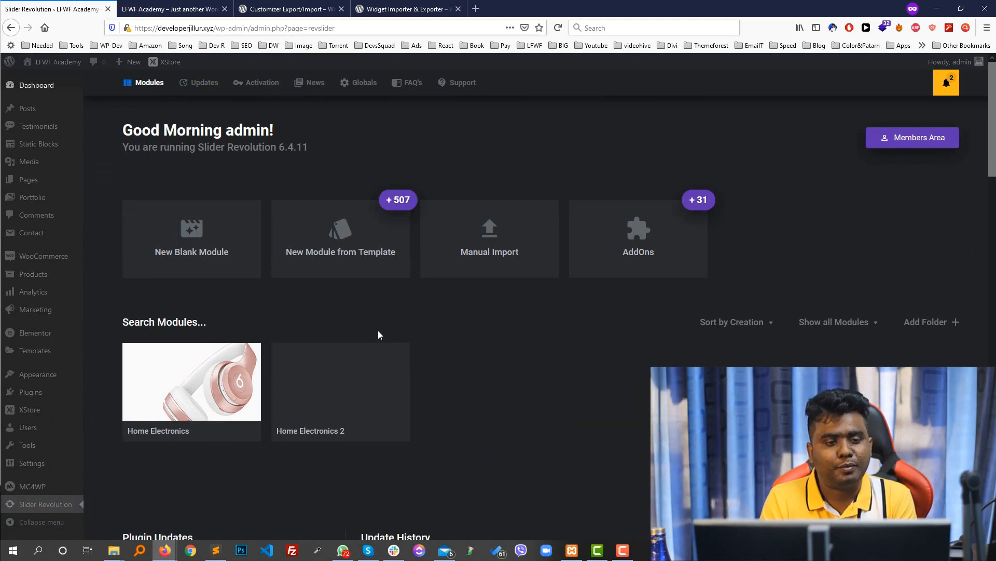
# Review the live home page from the newsletter section up through the featured categories and product banner.
pyautogui.click(172, 9)
pyautogui.scroll(4, 506, 143)
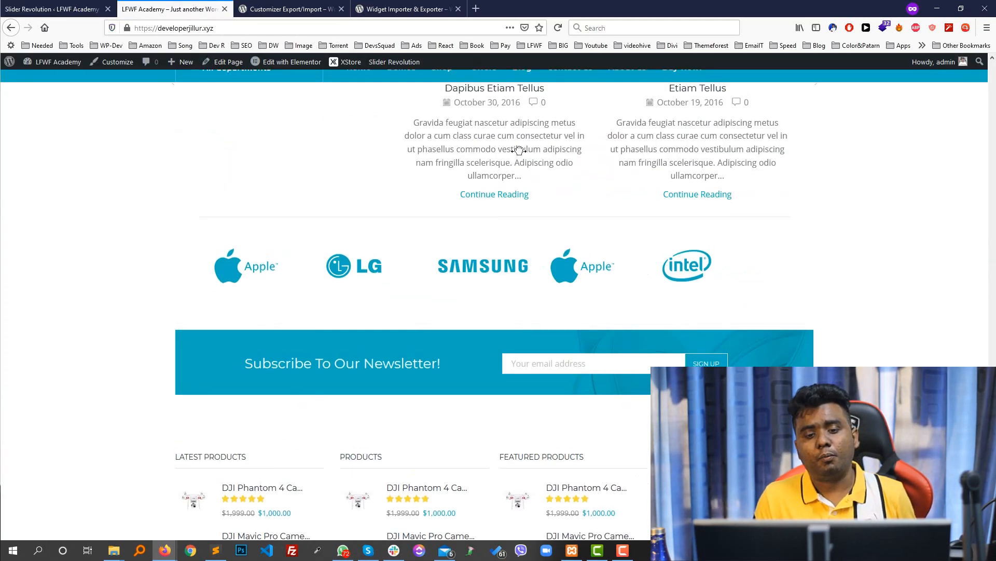
pyautogui.scroll(15, 519, 150)
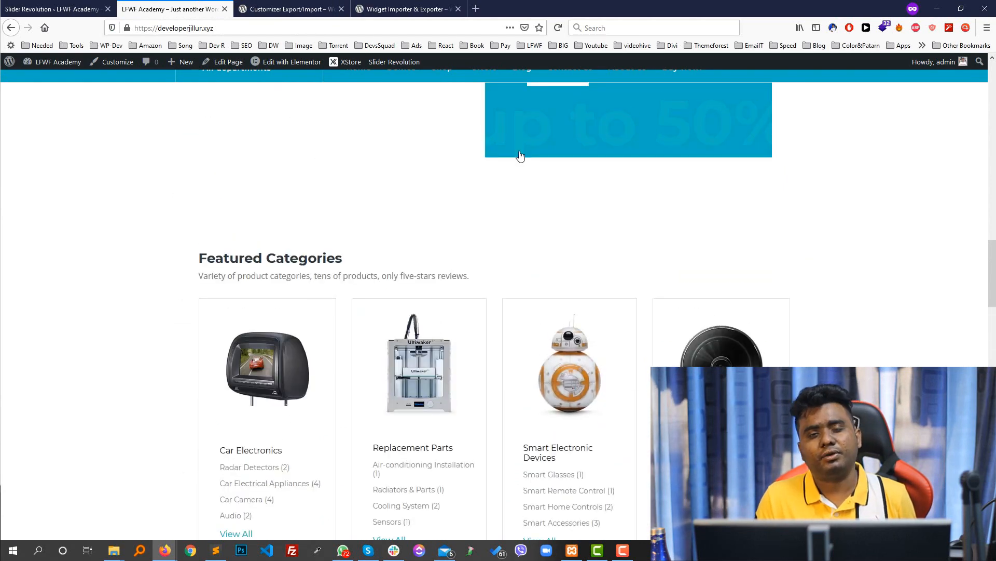
pyautogui.scroll(-7, 521, 156)
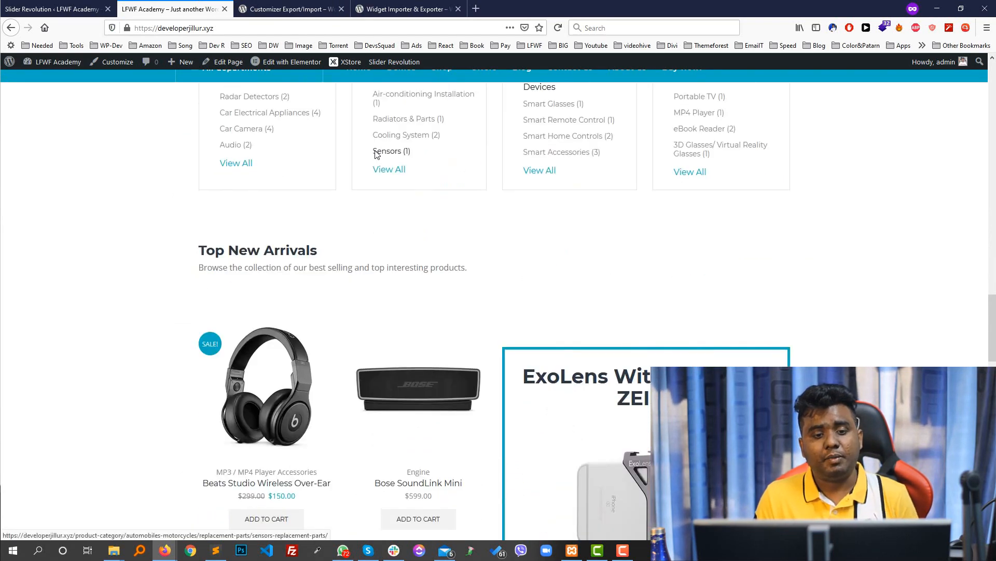
pyautogui.scroll(3, 394, 179)
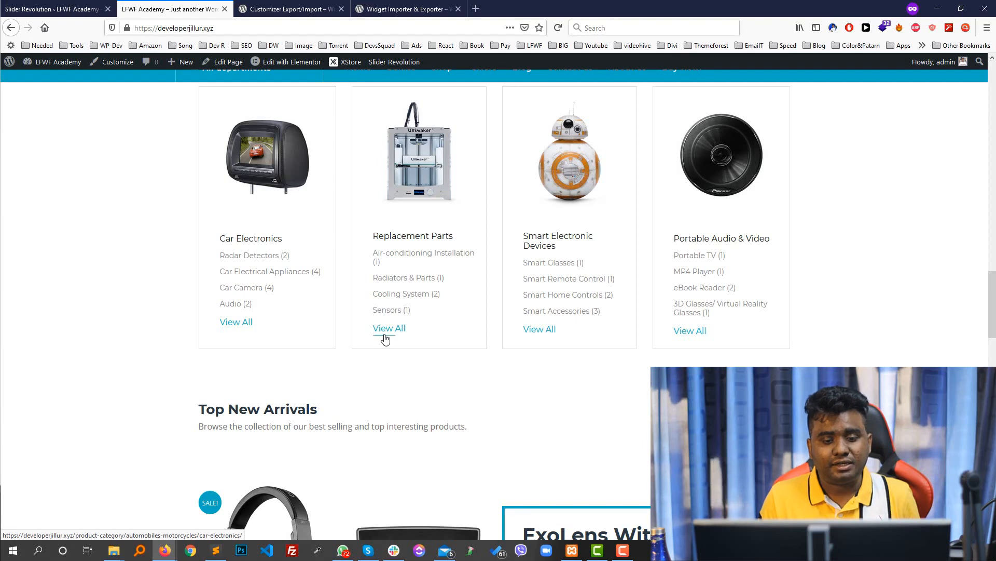
pyautogui.scroll(7, 385, 339)
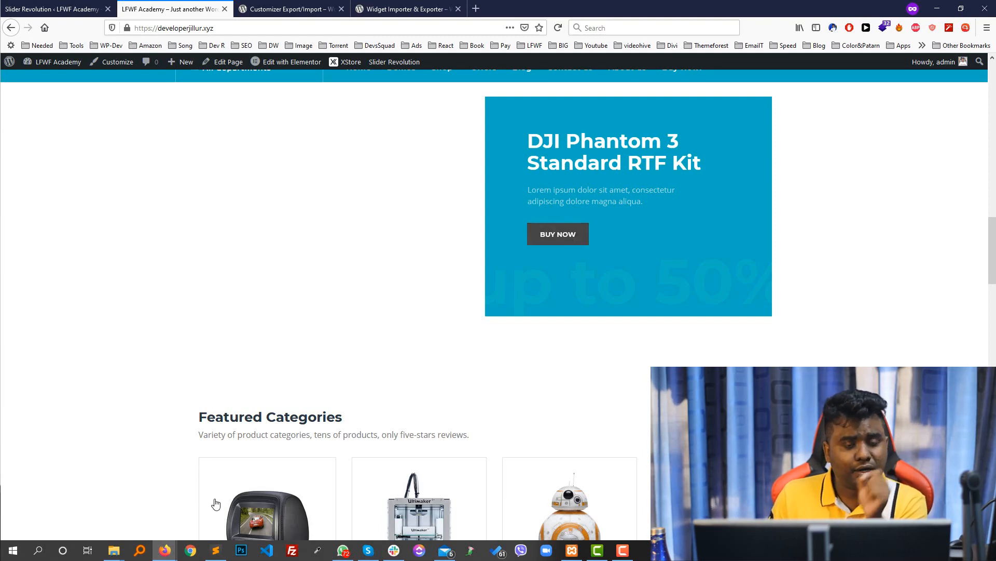
# Switch to the local site's browser window, highlight localhost/lfwf/ in its address, and return to the live home page.
pyautogui.click(162, 550)
pyautogui.click(115, 501)
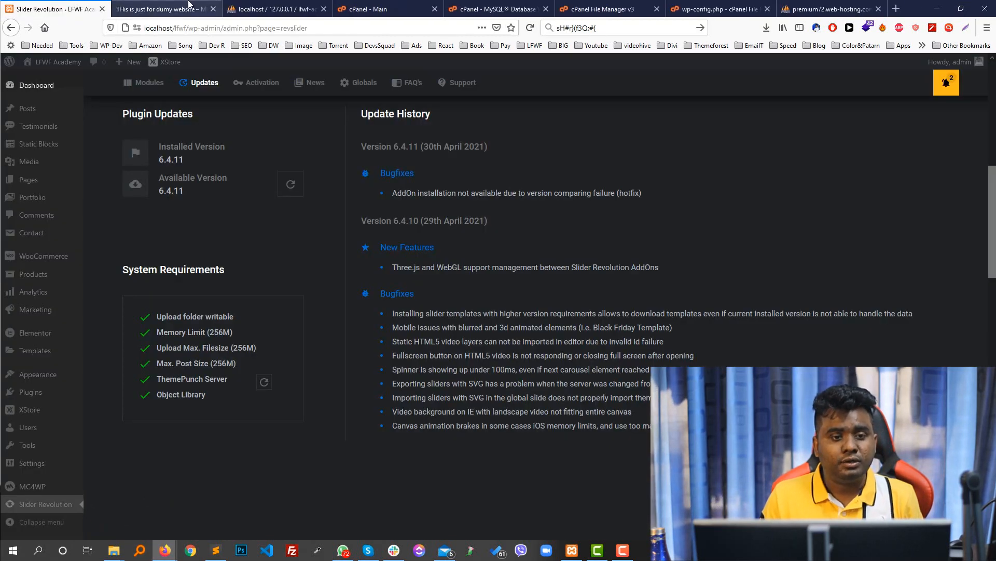
pyautogui.click(158, 8)
pyautogui.click(52, 9)
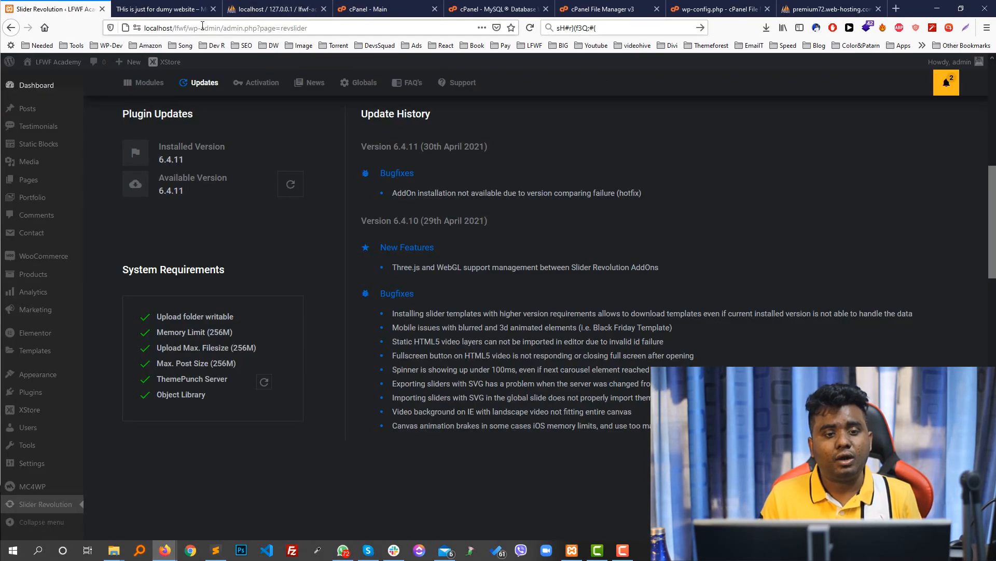
pyautogui.moveTo(144, 28); pyautogui.dragTo(188, 28)
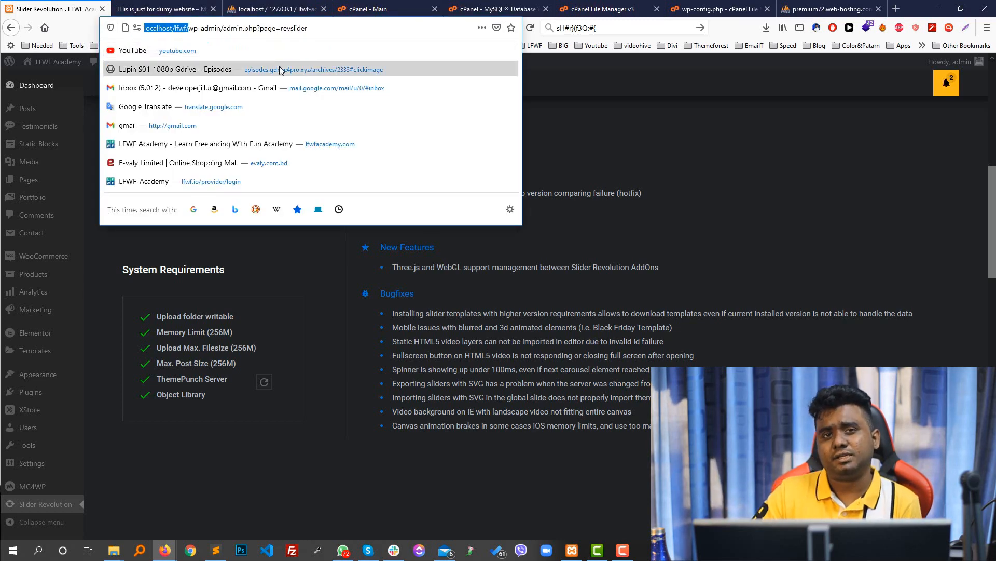
pyautogui.hotkey('alt', 'Tab')
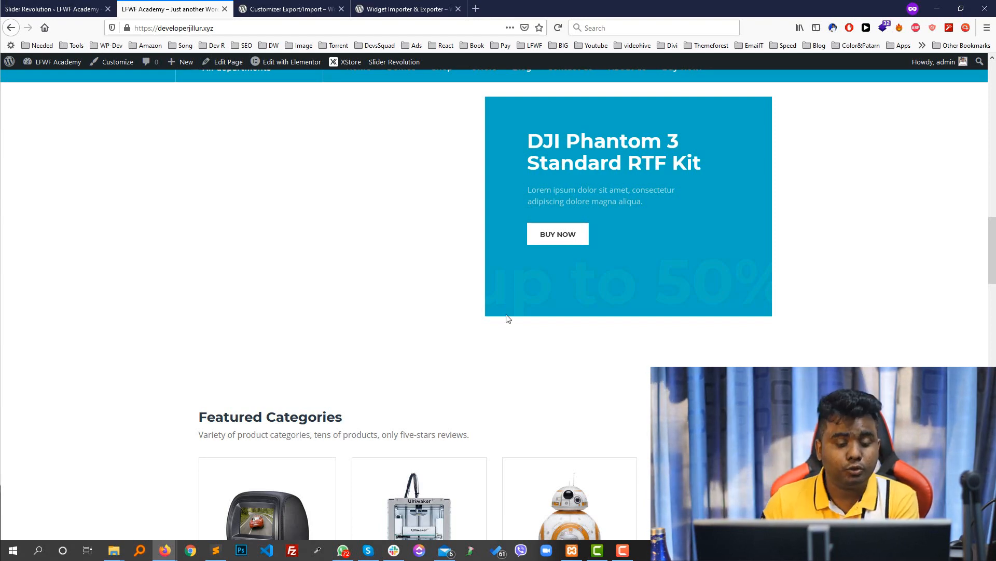
# Highlight the Setup 2 note about replacing the old URL in Sublime Text, then minimize the notes.
pyautogui.click(217, 550)
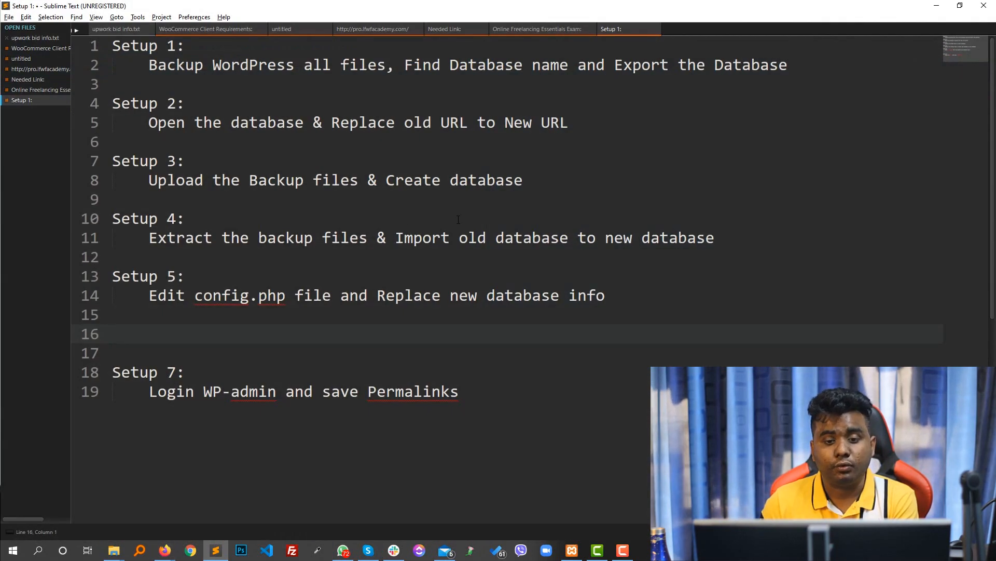
pyautogui.click(302, 174)
pyautogui.moveTo(578, 123); pyautogui.dragTo(112, 104)
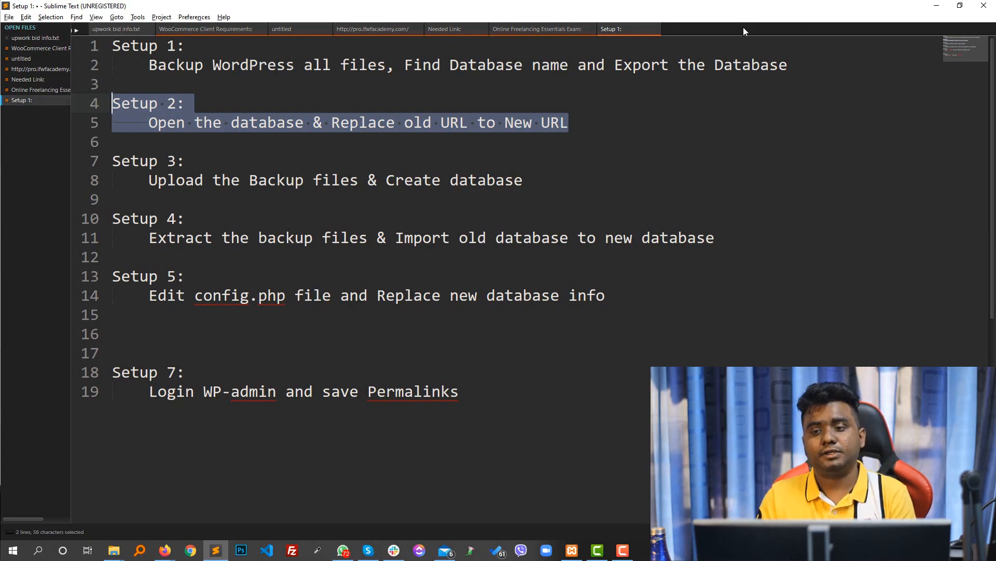
pyautogui.click(937, 5)
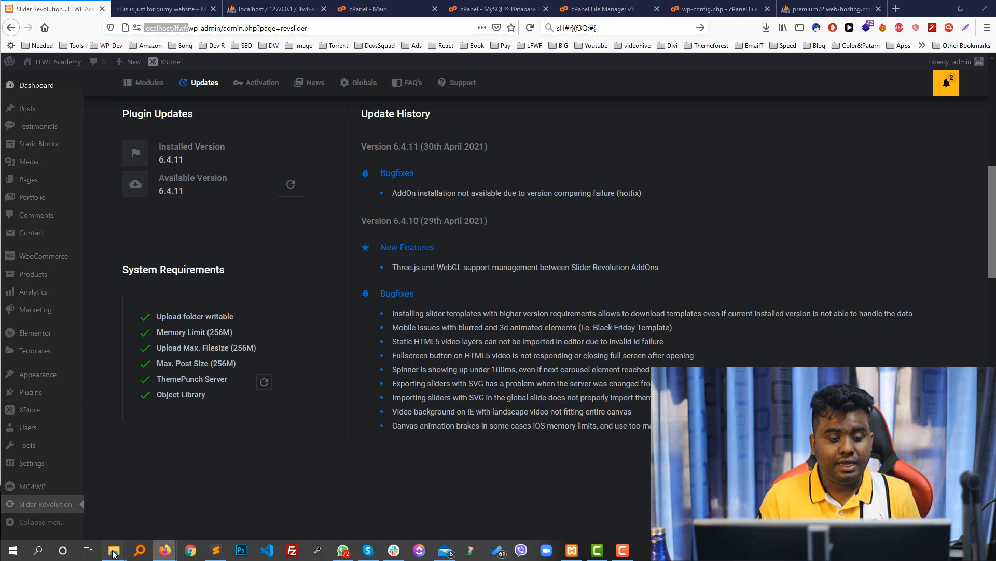
# Open the local site's lfwf folder inside XAMPP's htdocs in File Explorer and select all its files.
pyautogui.moveTo(113, 553)
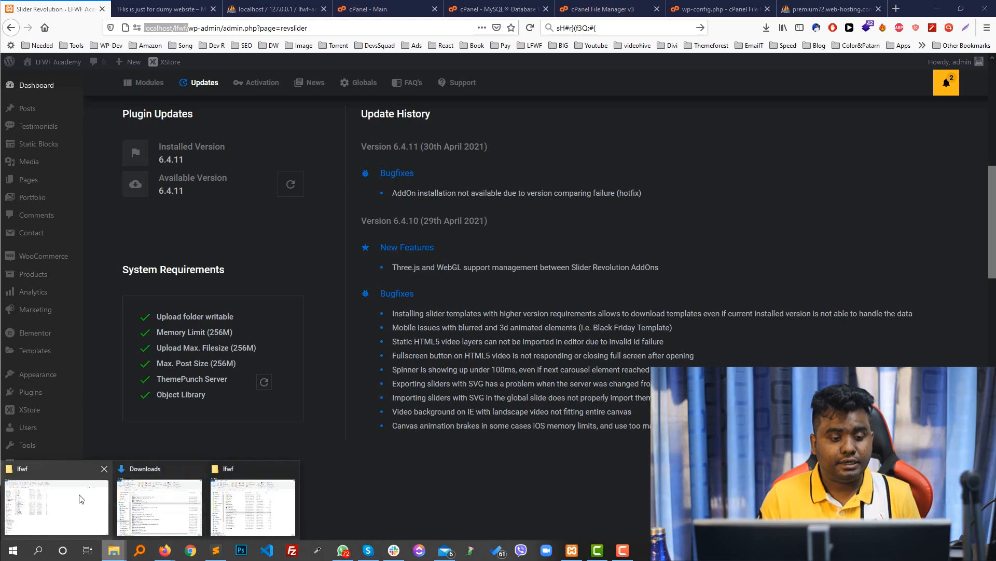
pyautogui.click(49, 506)
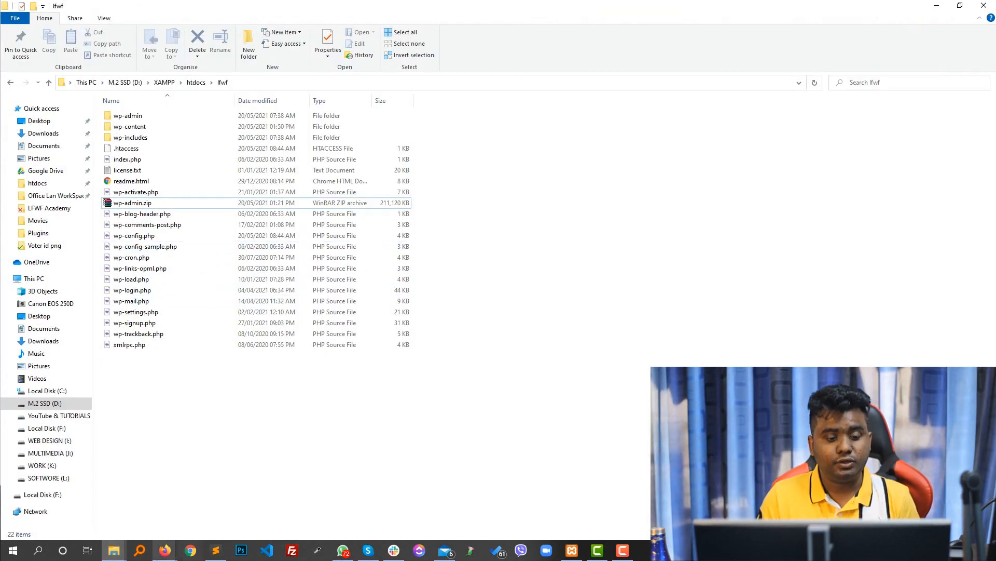
pyautogui.moveTo(165, 553)
pyautogui.click(79, 500)
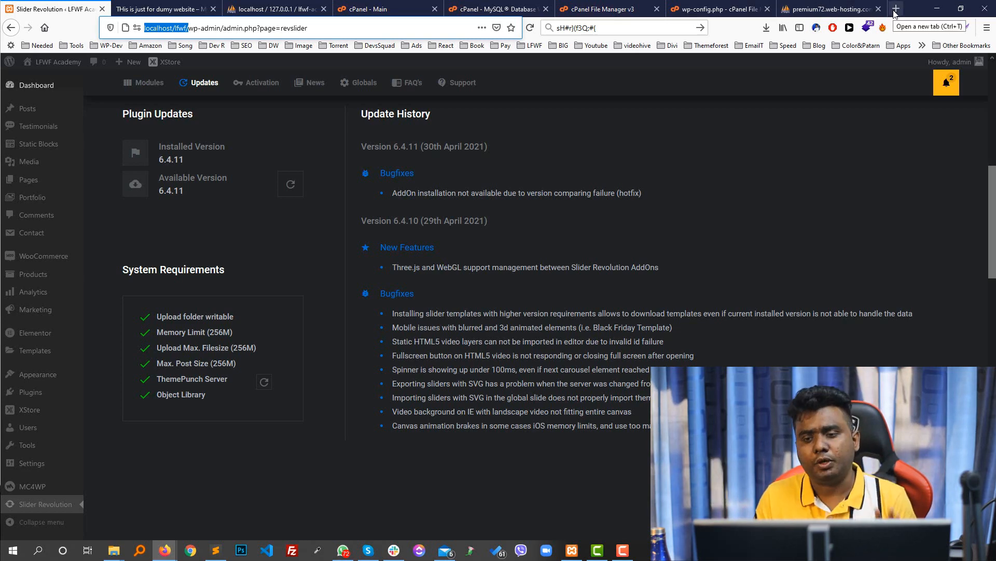
pyautogui.click(114, 550)
pyautogui.click(79, 520)
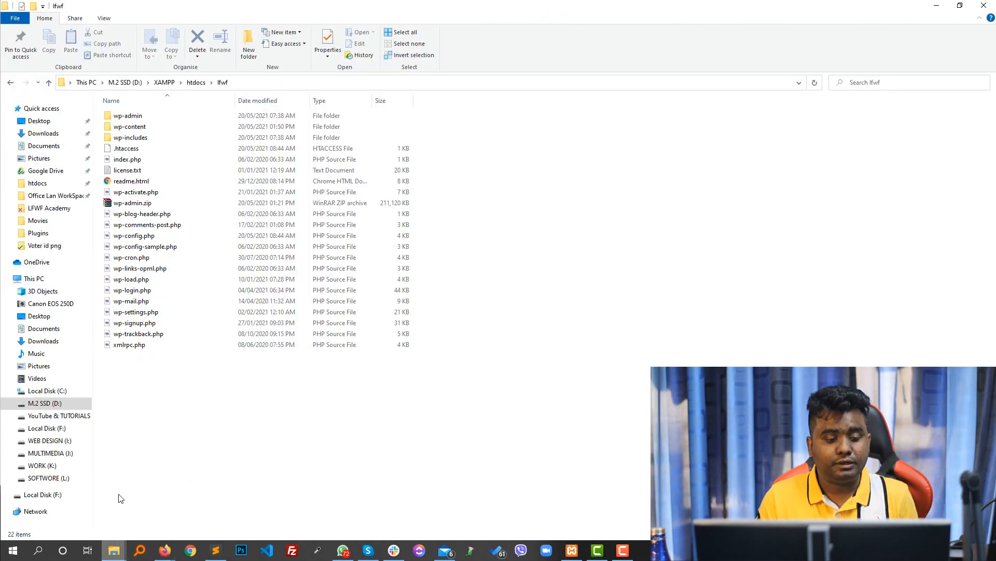
pyautogui.click(36, 183)
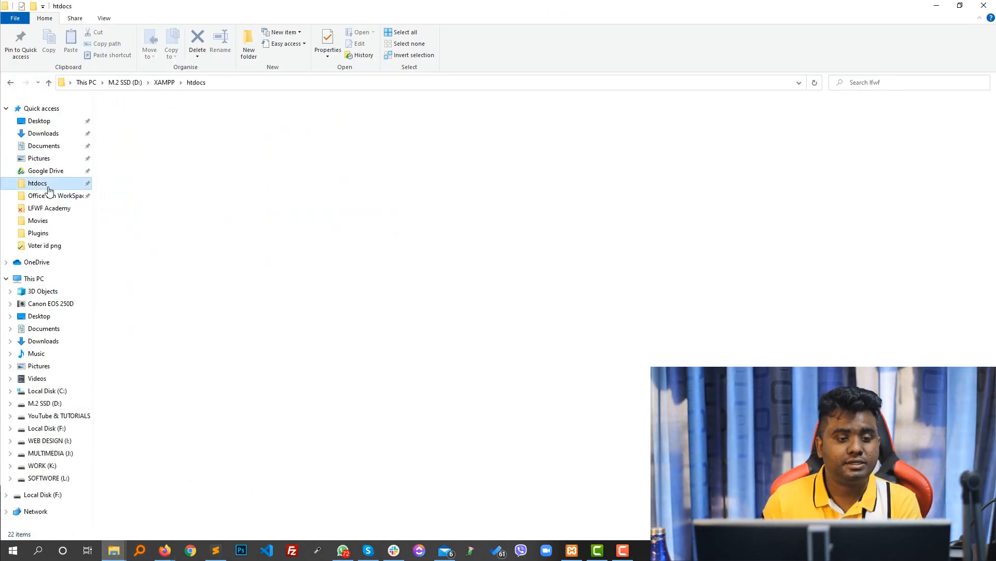
pyautogui.doubleClick(143, 188)
pyautogui.moveTo(299, 408); pyautogui.dragTo(262, 31)
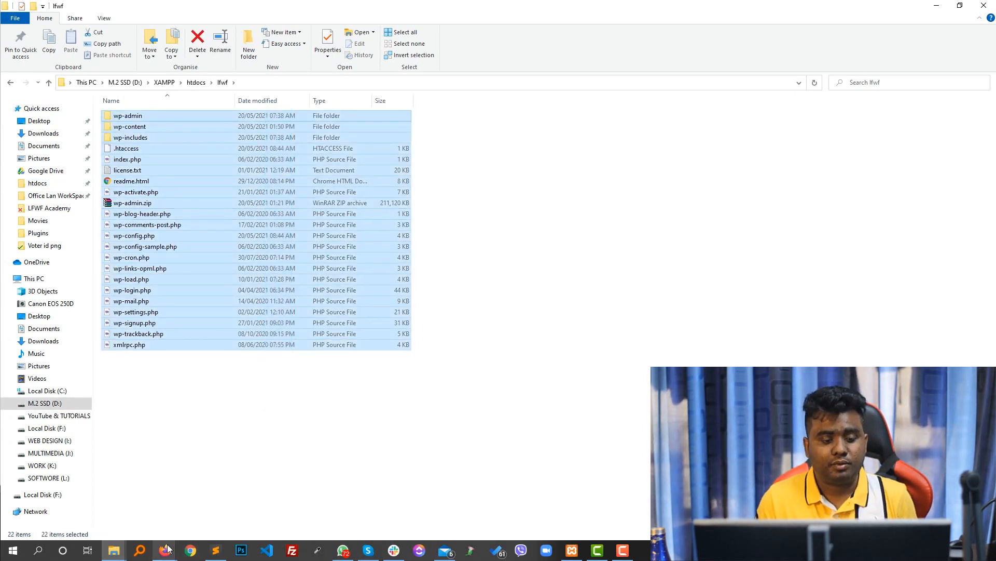
# Return to Firefox and open hostmight.com in a new tab.
pyautogui.moveTo(165, 551)
pyautogui.click(129, 514)
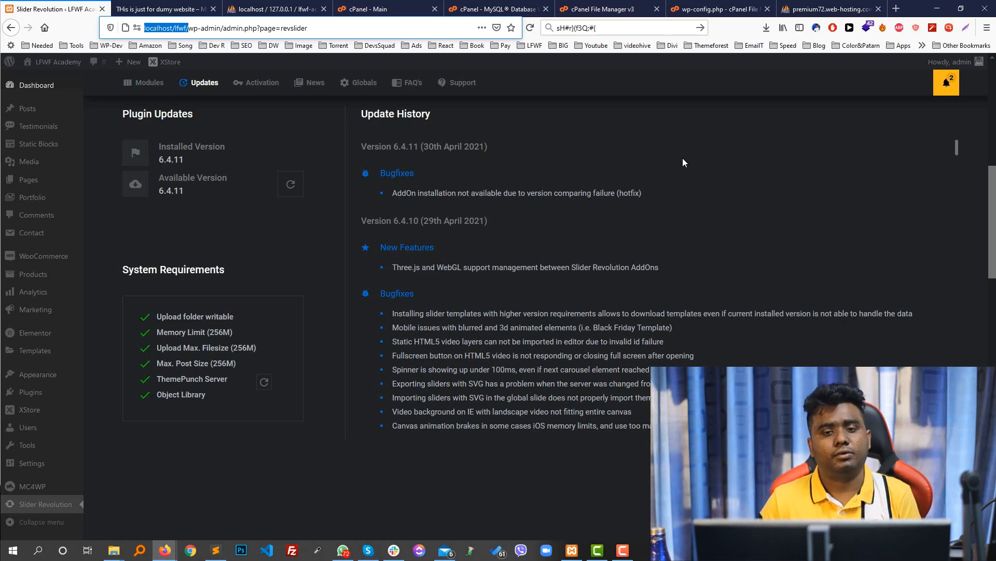
pyautogui.click(894, 8)
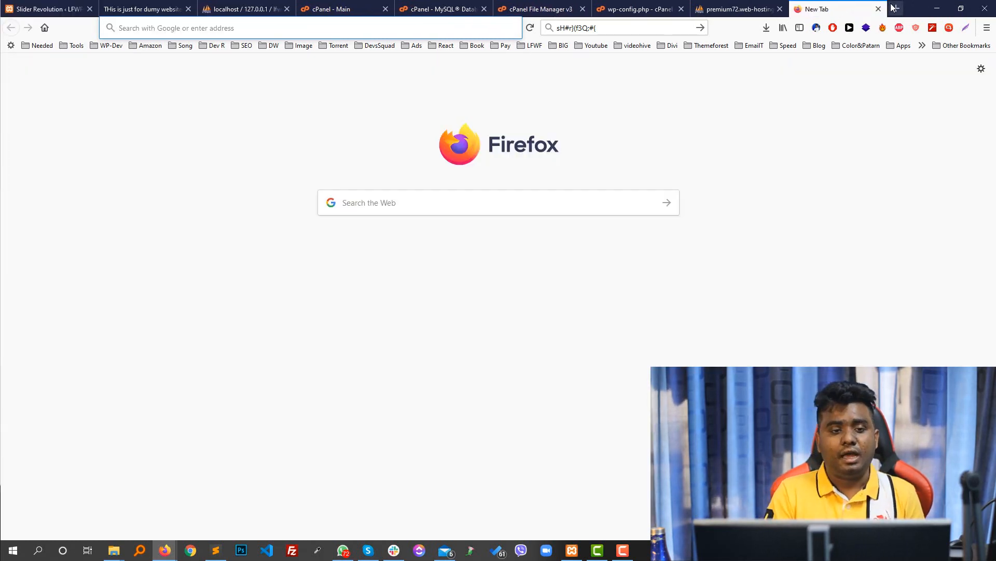
pyautogui.write('hos')
pyautogui.press('BackSpace')
pyautogui.press('BackSpace')
pyautogui.press('BackSpace')
pyautogui.press('BackSpace')
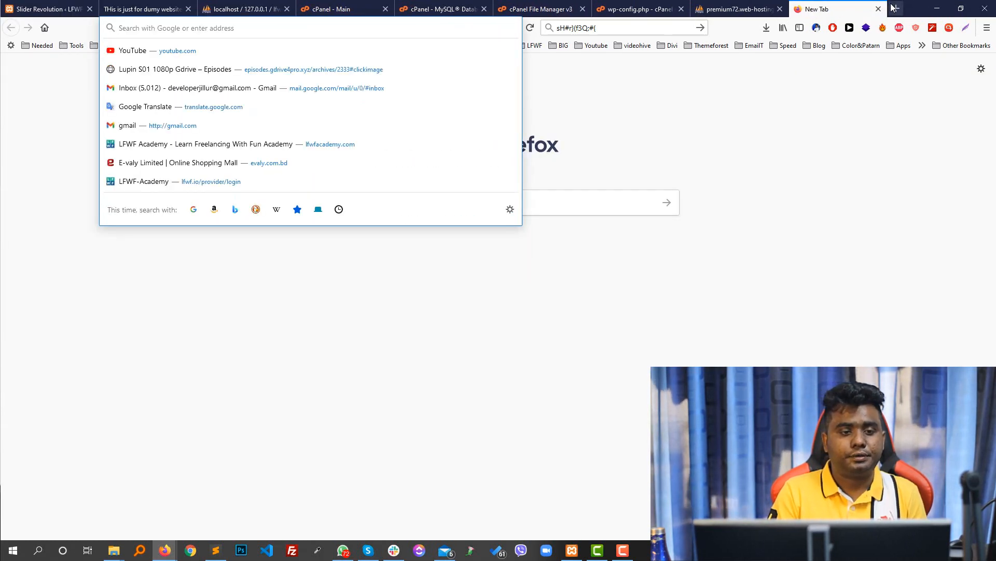
pyautogui.write('jill')
pyautogui.press('Return')
# View the home page of the live dummy XStore website.
pyautogui.click(176, 9)
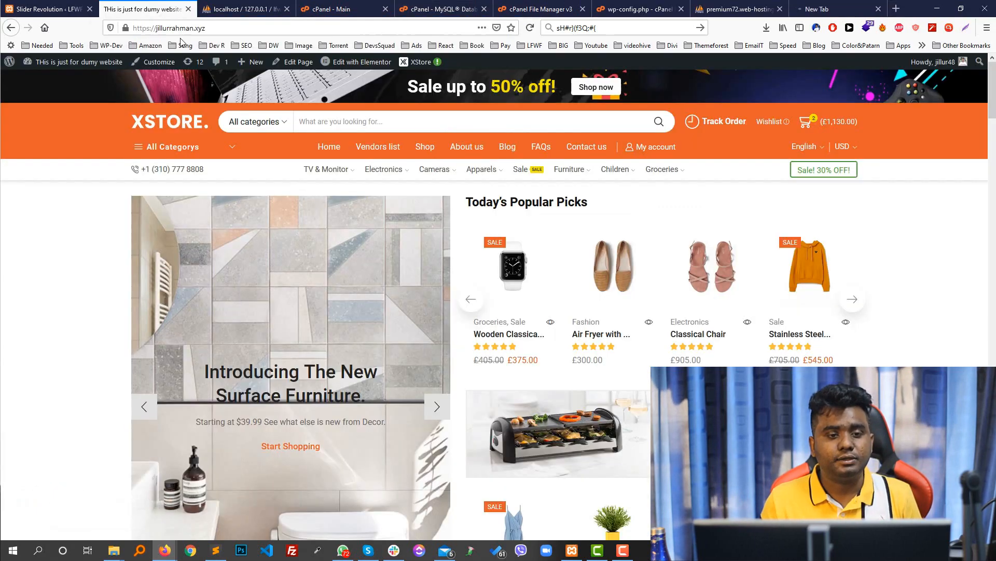
pyautogui.scroll(-10, 394, 213)
pyautogui.scroll(7, 394, 213)
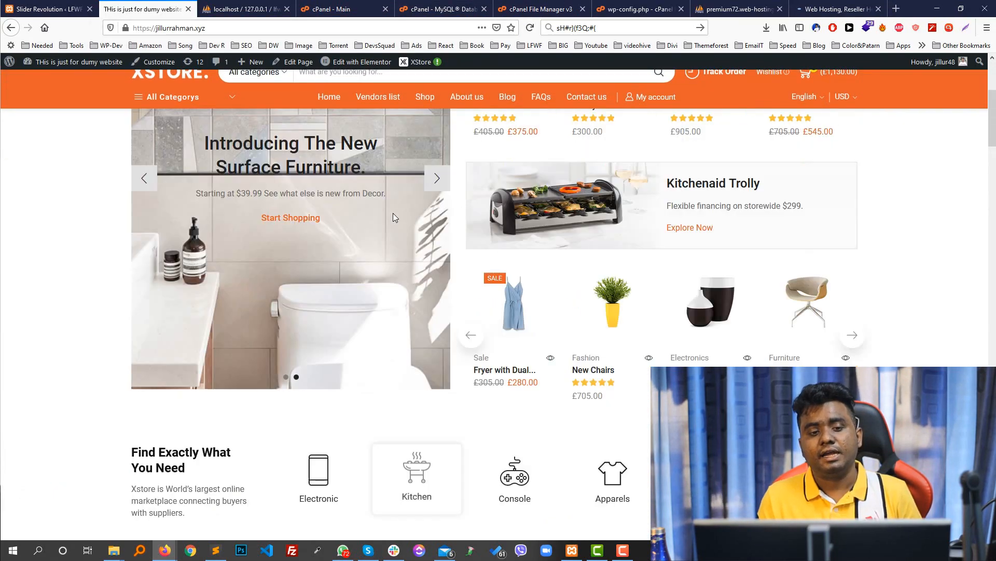
pyautogui.scroll(5, 393, 213)
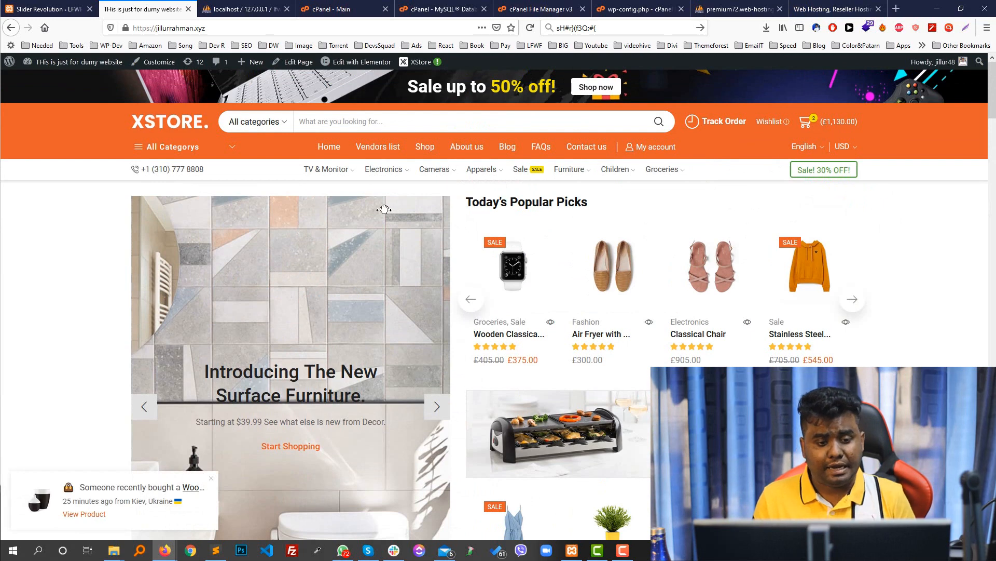
# Open HostMight's client login page and sign in with the saved account e-mail and password.
pyautogui.click(833, 8)
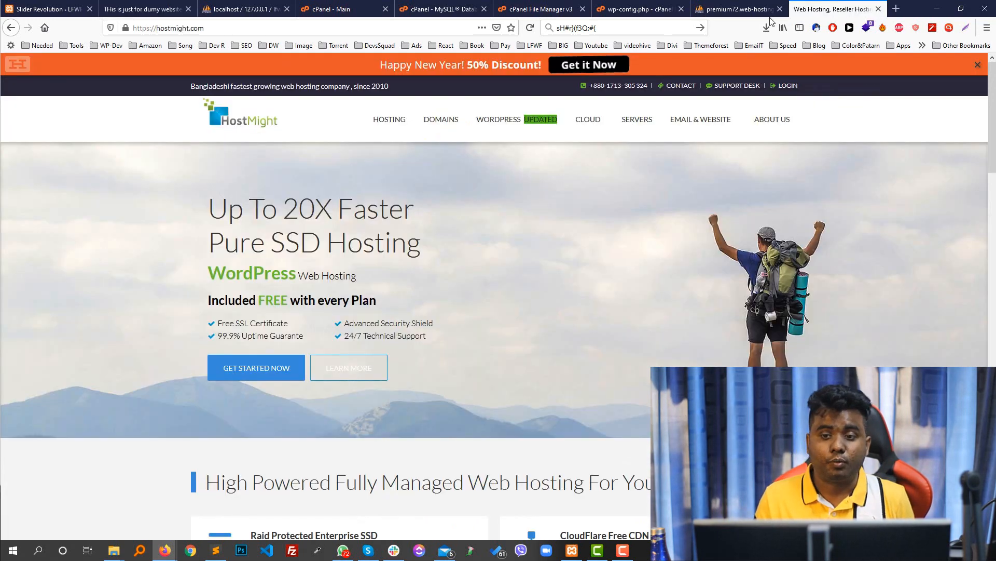
pyautogui.click(788, 87)
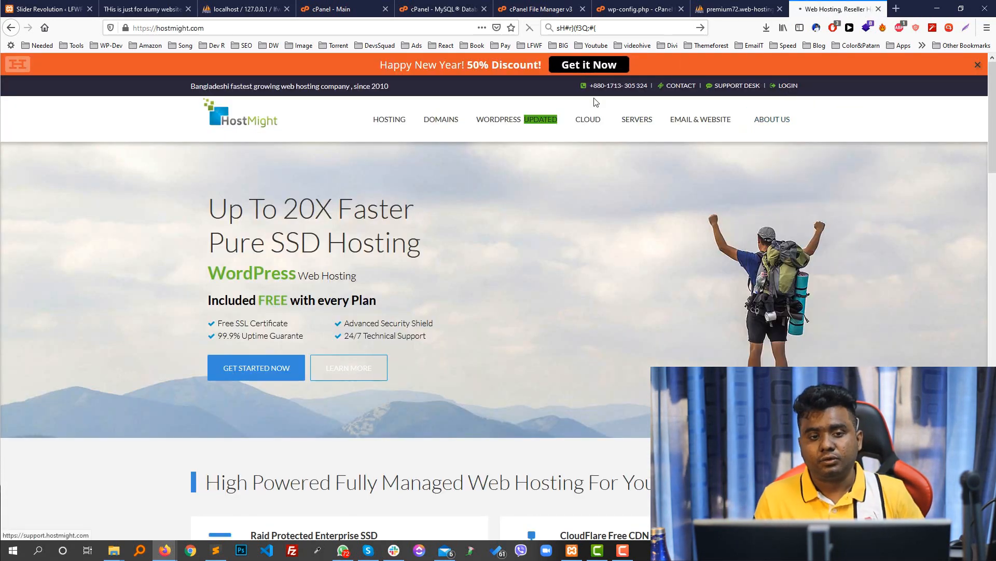
pyautogui.click(145, 9)
pyautogui.click(221, 28)
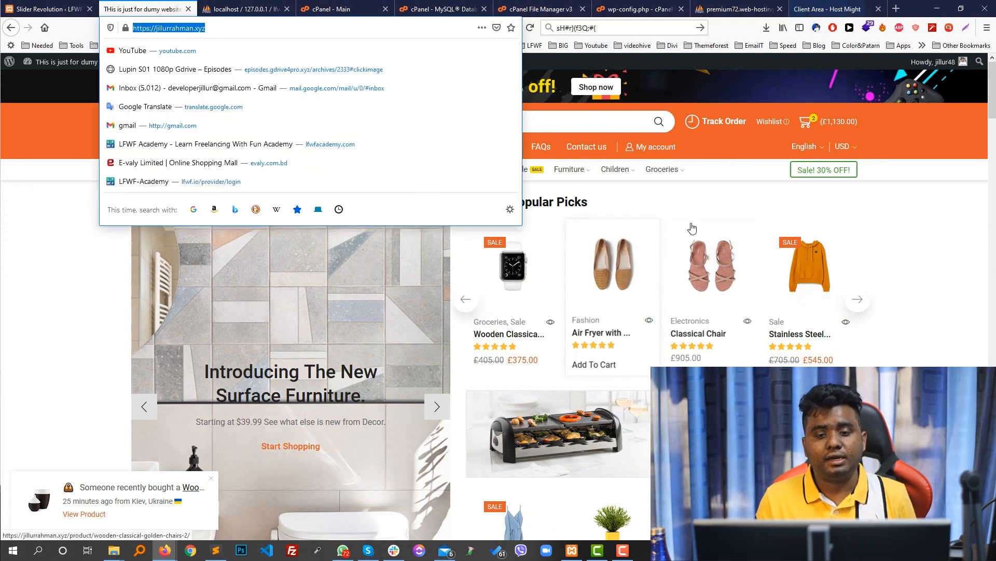
pyautogui.click(816, 28)
pyautogui.click(813, 3)
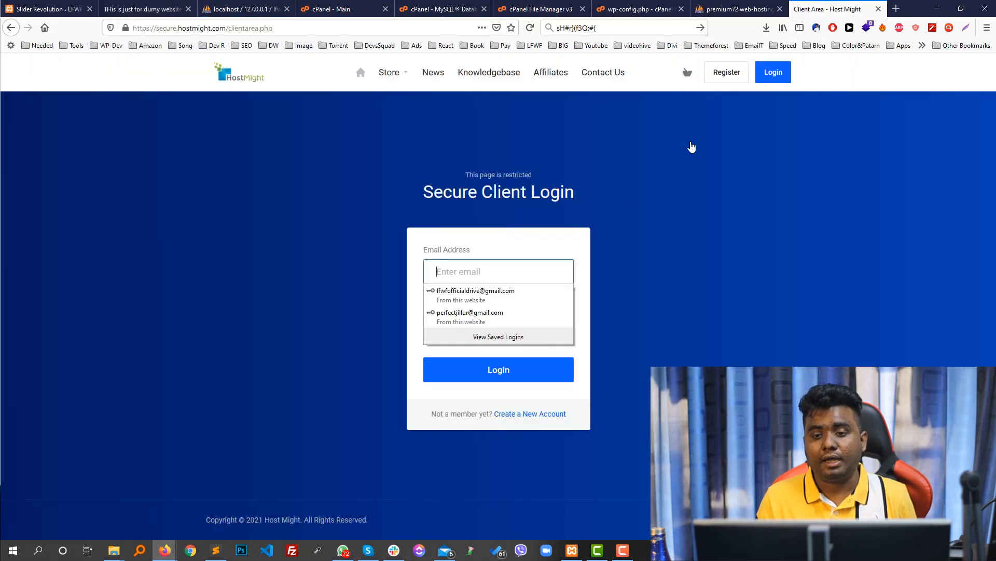
pyautogui.click(490, 311)
pyautogui.click(493, 365)
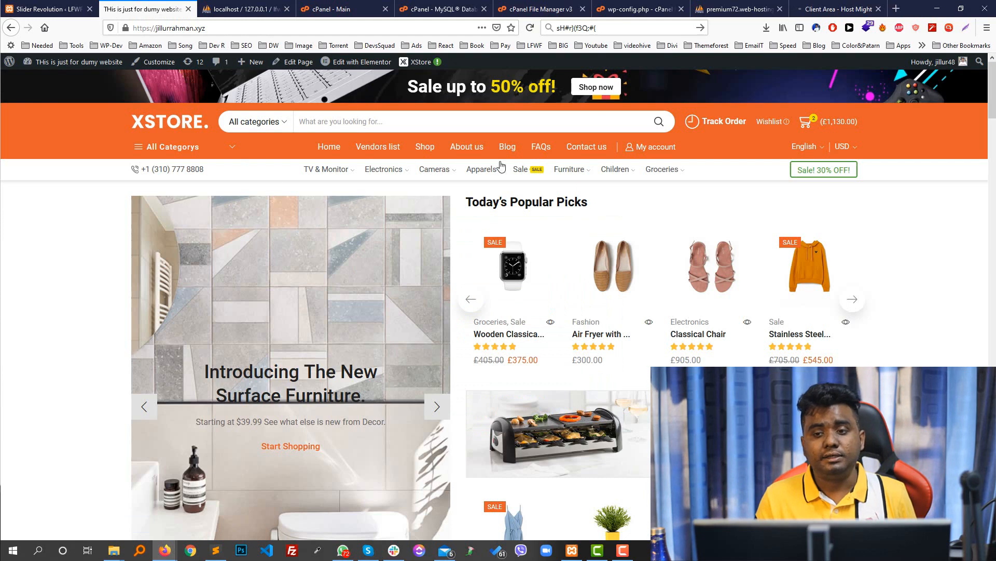
# Check the dummy website's domain in its address and return to the HostMight client dashboard.
pyautogui.click(145, 8)
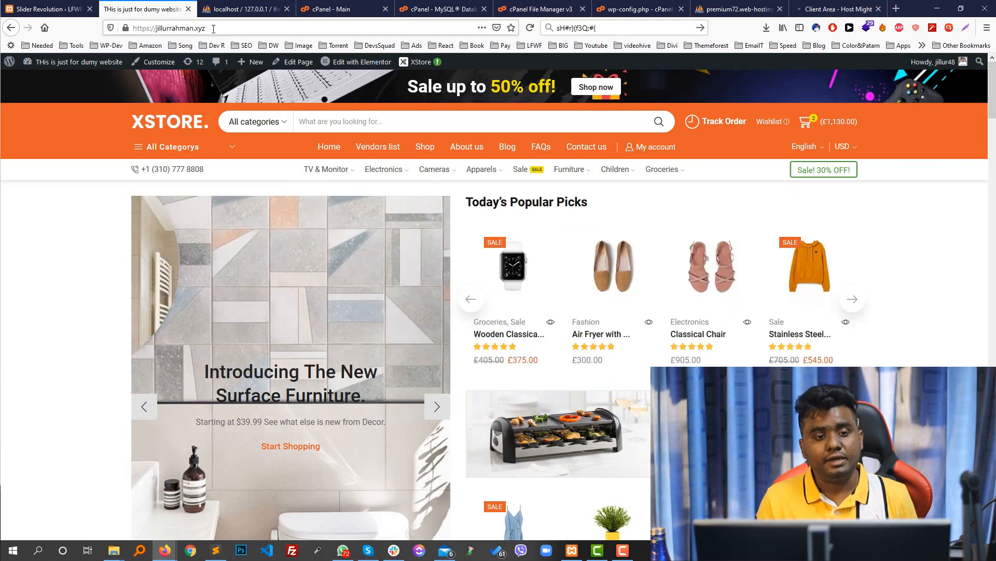
pyautogui.click(197, 28)
pyautogui.click(841, 9)
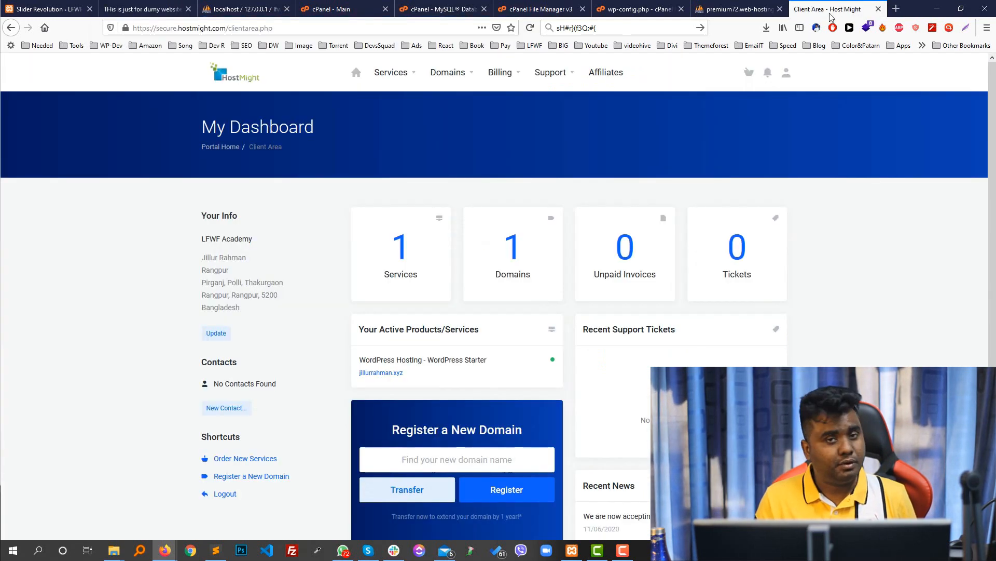
# Open the active WordPress Starter hosting service from the HostMight dashboard and log in to its cPanel.
pyautogui.scroll(-3, 280, 437)
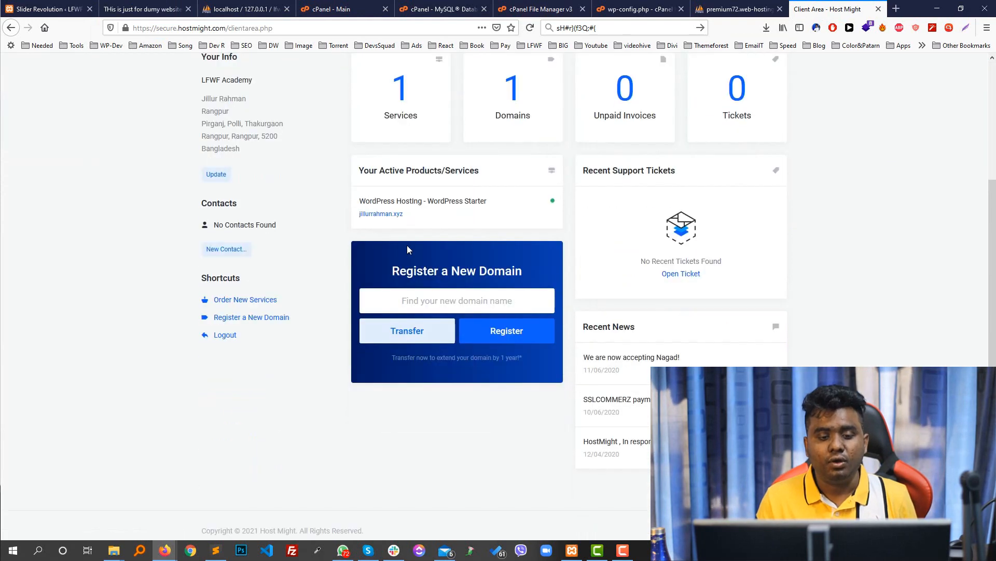
pyautogui.click(414, 215)
pyautogui.scroll(3, 414, 214)
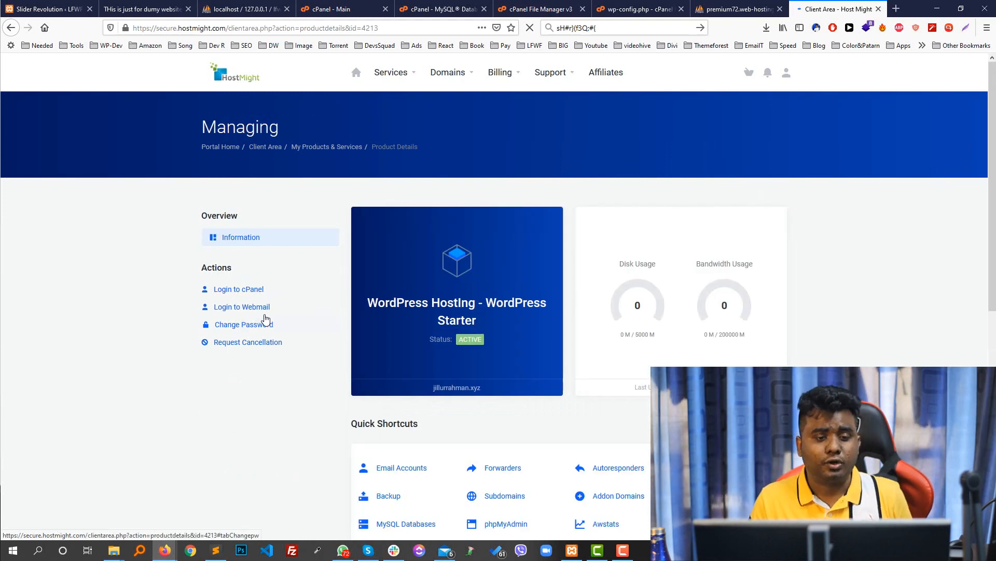
pyautogui.click(249, 289)
pyautogui.click(751, 9)
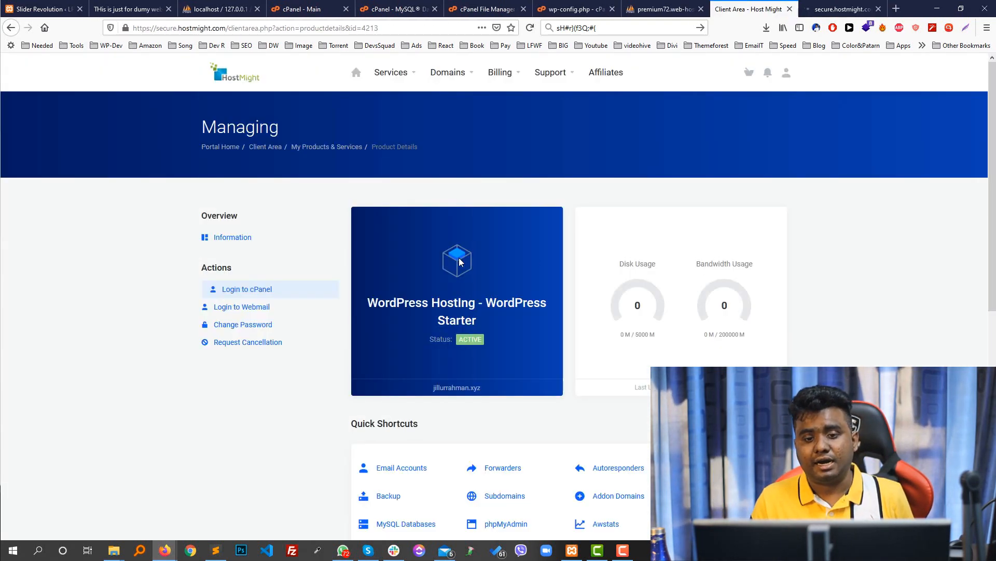
pyautogui.click(859, 7)
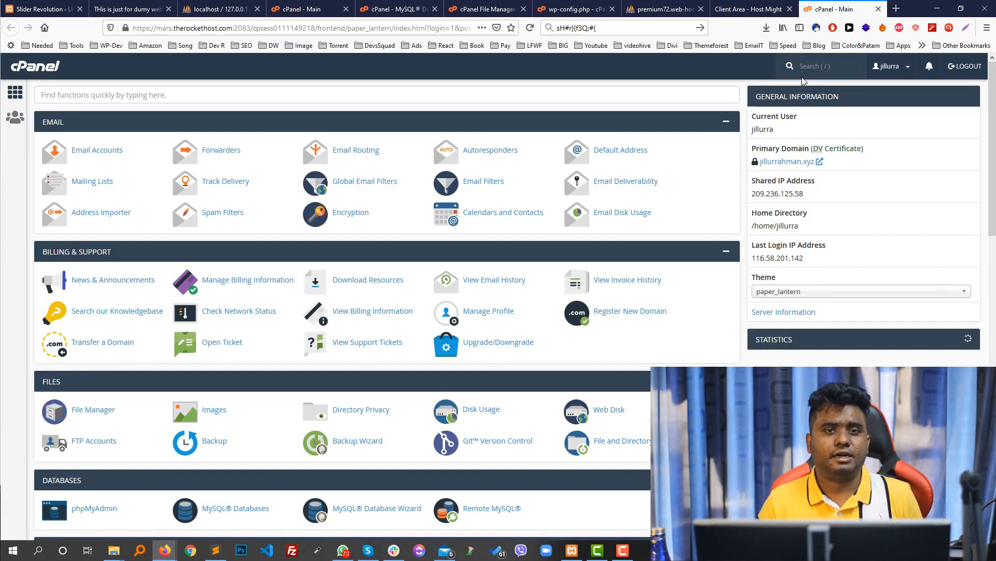
# Search the cPanel functions for "file" and open File Manager.
pyautogui.click(147, 98)
pyautogui.write('file')
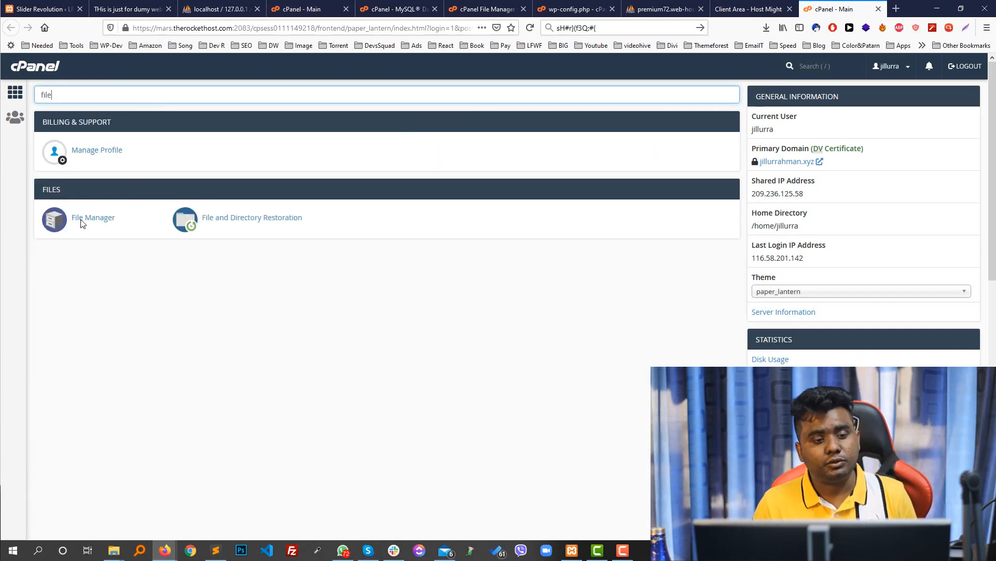
pyautogui.click(81, 223)
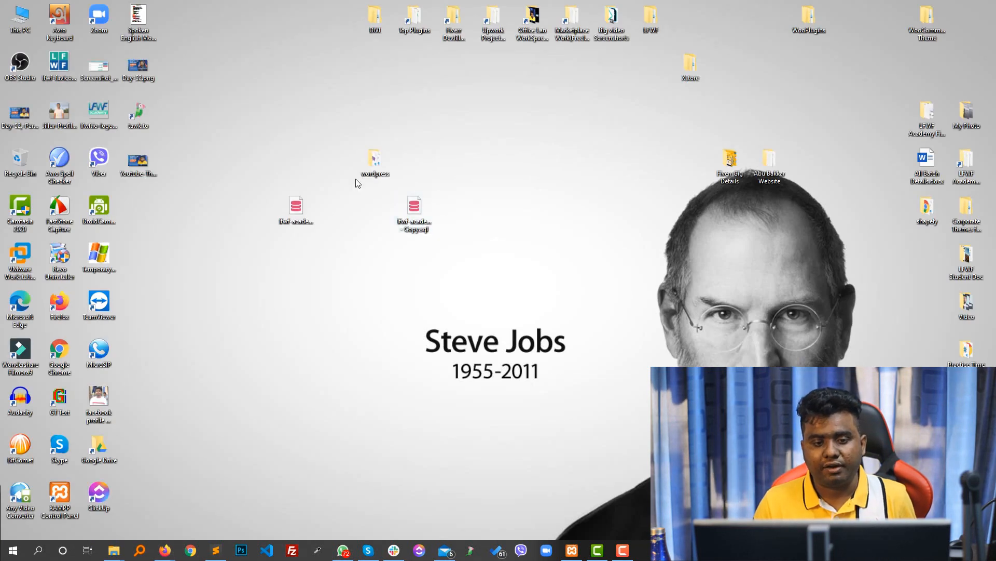
# Open the wordpress folder on the desktop and examine which core folders and files a WordPress installation contains.
pyautogui.doubleClick(374, 162)
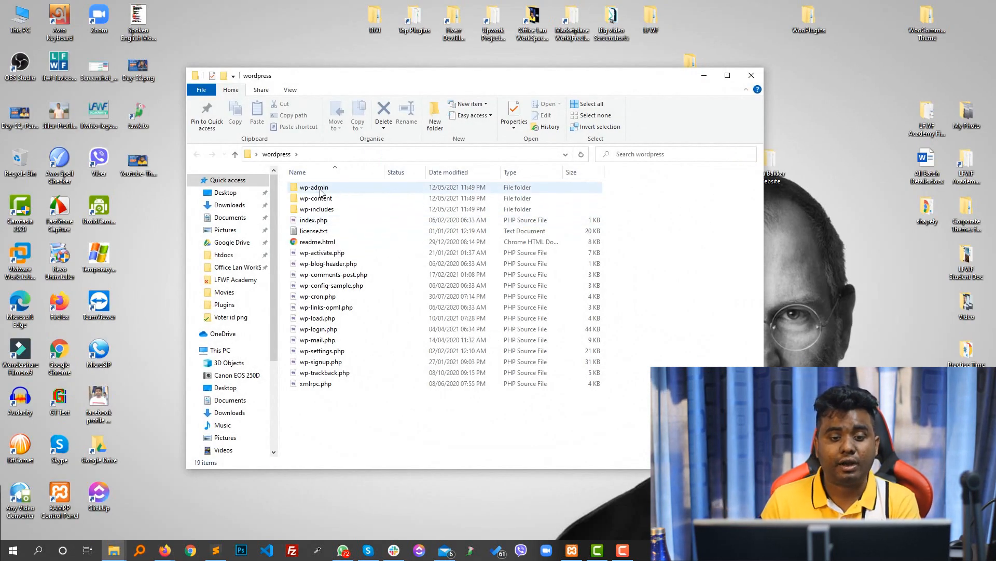
pyautogui.click(322, 191)
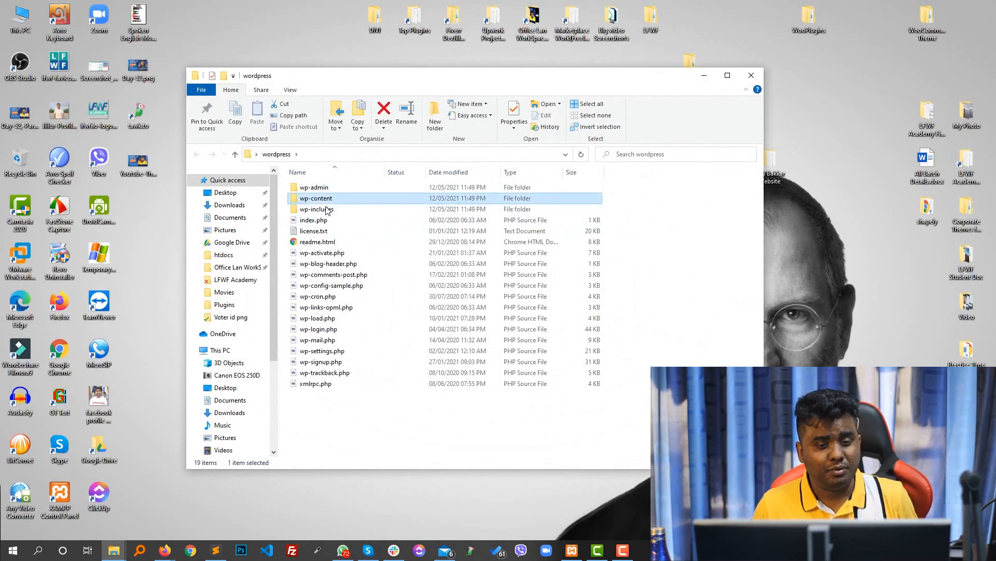
pyautogui.click(326, 210)
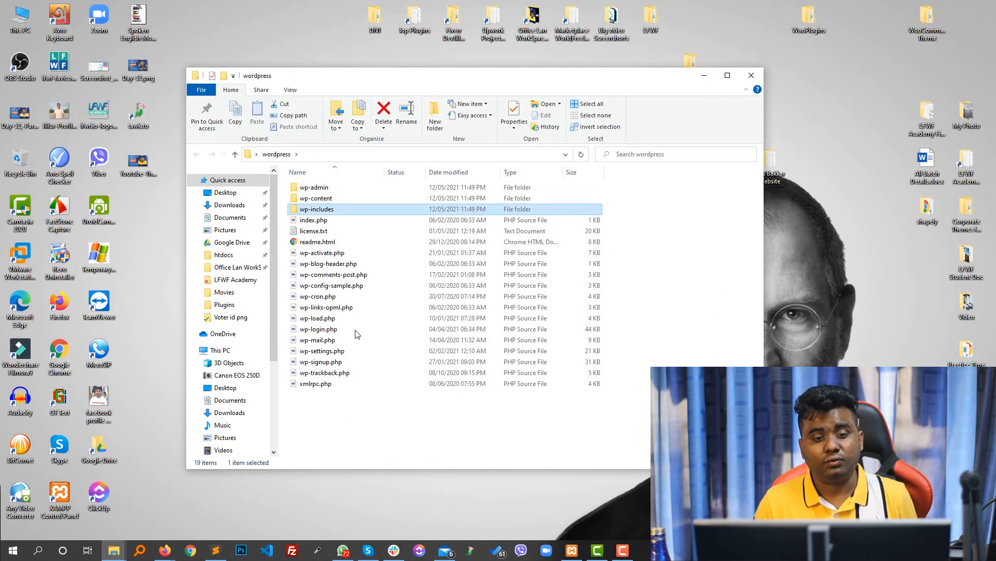
pyautogui.moveTo(345, 408); pyautogui.dragTo(320, 183)
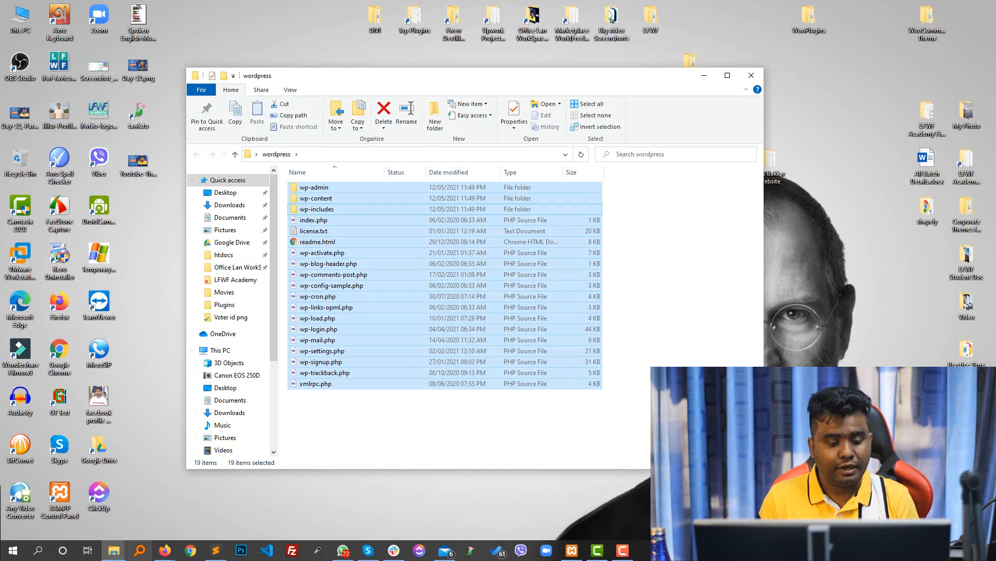
# Return to the cPanel File Manager in Firefox, open public_html and review its folders and files.
pyautogui.click(165, 549)
pyautogui.click(143, 502)
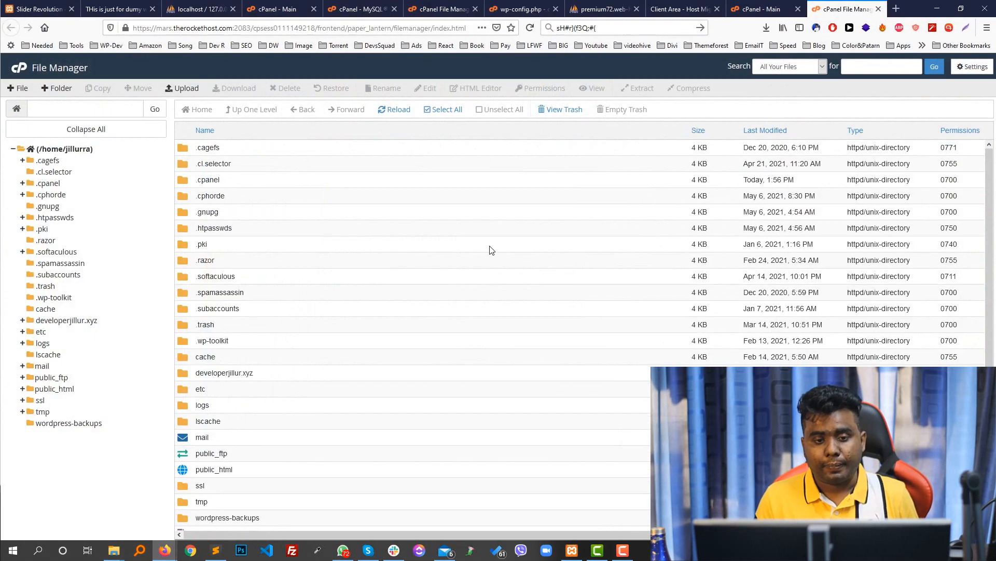
pyautogui.click(61, 389)
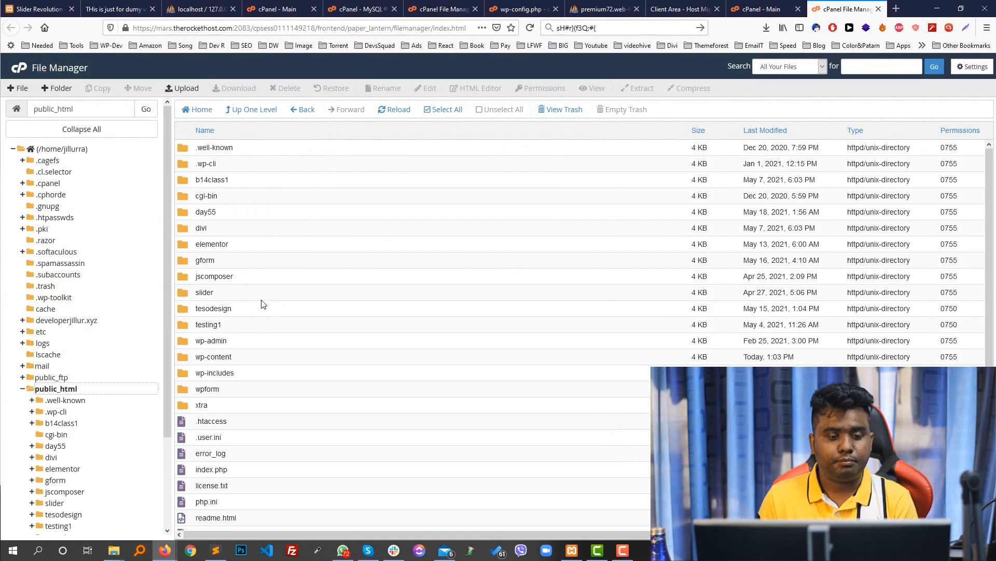
pyautogui.scroll(-5, 219, 311)
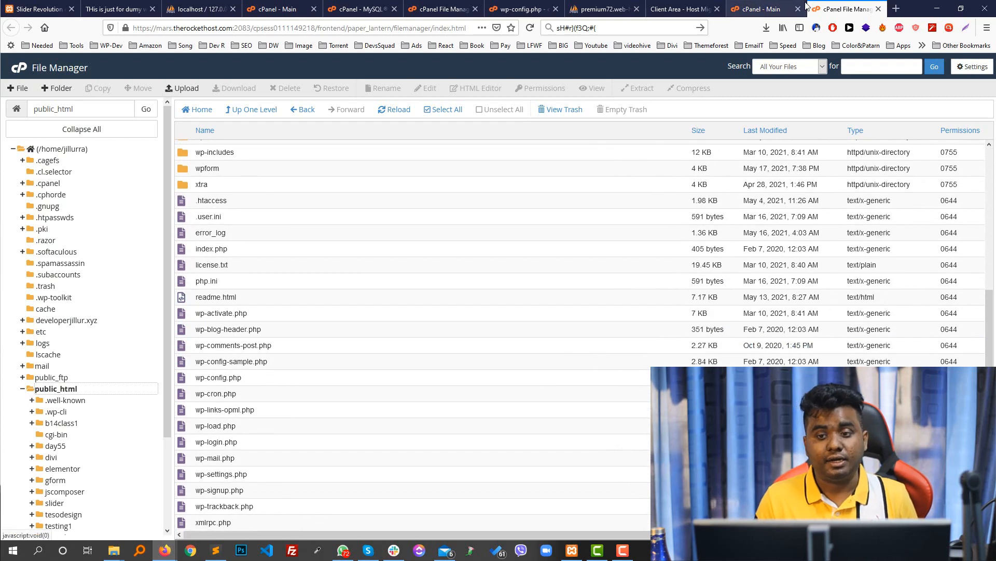
pyautogui.click(742, 5)
pyautogui.click(843, 9)
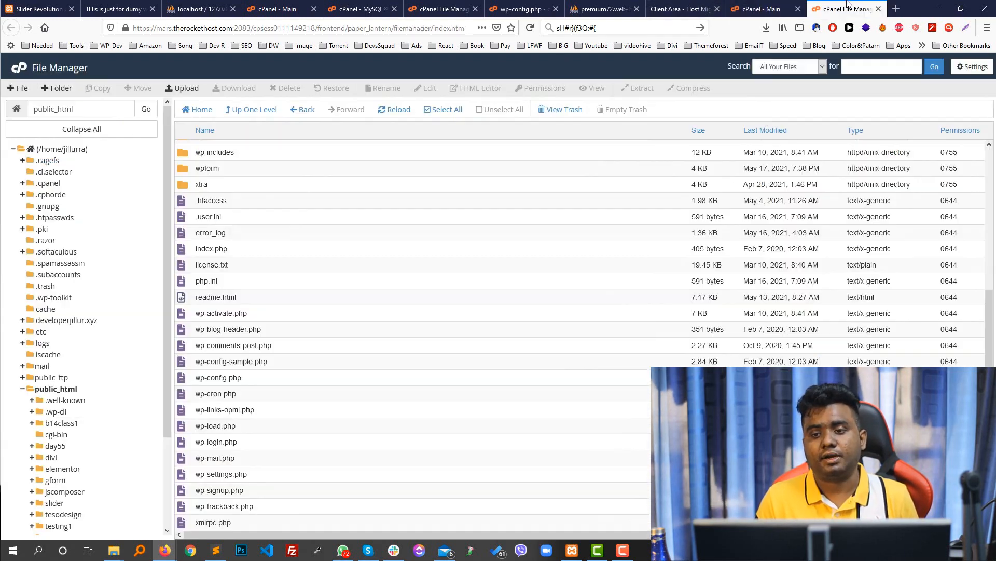
pyautogui.scroll(5, 238, 304)
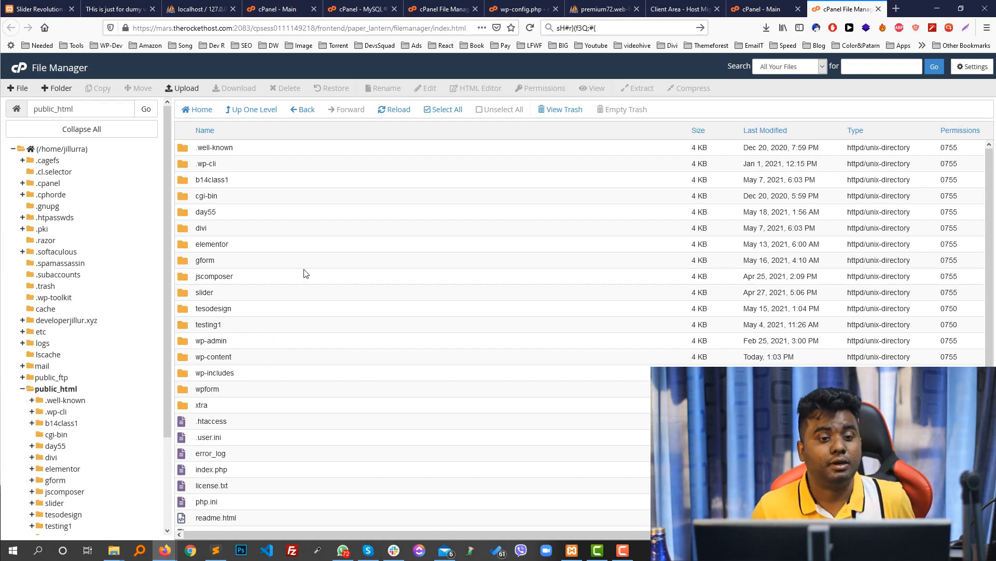
pyautogui.scroll(-5, 284, 317)
pyautogui.scroll(5, 284, 322)
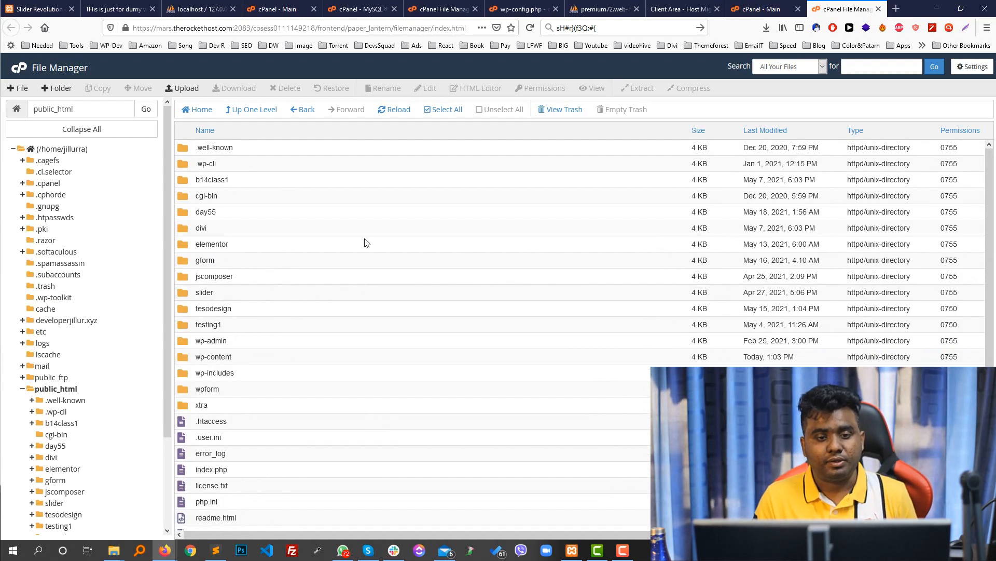
# Compress wp-admin, wp-content, wp-includes and all loose files in public_html into the Zip archive /public_html/wp-admin.zip, leaving out the other folders.
pyautogui.click(467, 110)
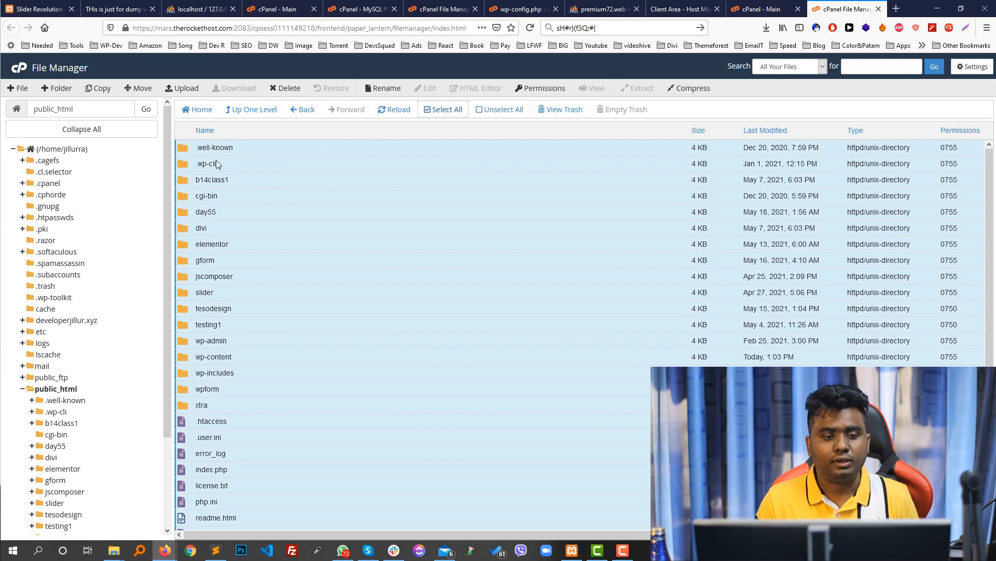
pyautogui.keyDown('ctrl'); pyautogui.click(187, 150); pyautogui.keyUp('ctrl')
pyautogui.keyDown('ctrl'); pyautogui.click(187, 165); pyautogui.keyUp('ctrl')
pyautogui.keyDown('ctrl'); pyautogui.click(187, 181); pyautogui.keyUp('ctrl')
pyautogui.keyDown('ctrl'); pyautogui.click(188, 198); pyautogui.keyUp('ctrl')
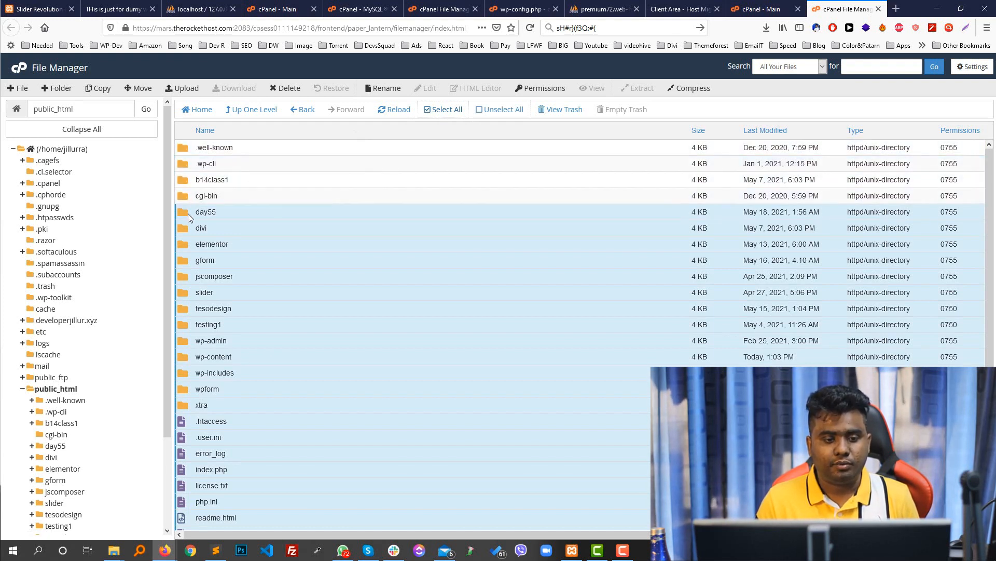
pyautogui.keyDown('ctrl'); pyautogui.click(188, 213); pyautogui.keyUp('ctrl')
pyautogui.keyDown('ctrl'); pyautogui.click(188, 229); pyautogui.keyUp('ctrl')
pyautogui.keyDown('ctrl'); pyautogui.click(188, 245); pyautogui.keyUp('ctrl')
pyautogui.keyDown('ctrl'); pyautogui.click(188, 261); pyautogui.keyUp('ctrl')
pyautogui.keyDown('ctrl'); pyautogui.click(188, 277); pyautogui.keyUp('ctrl')
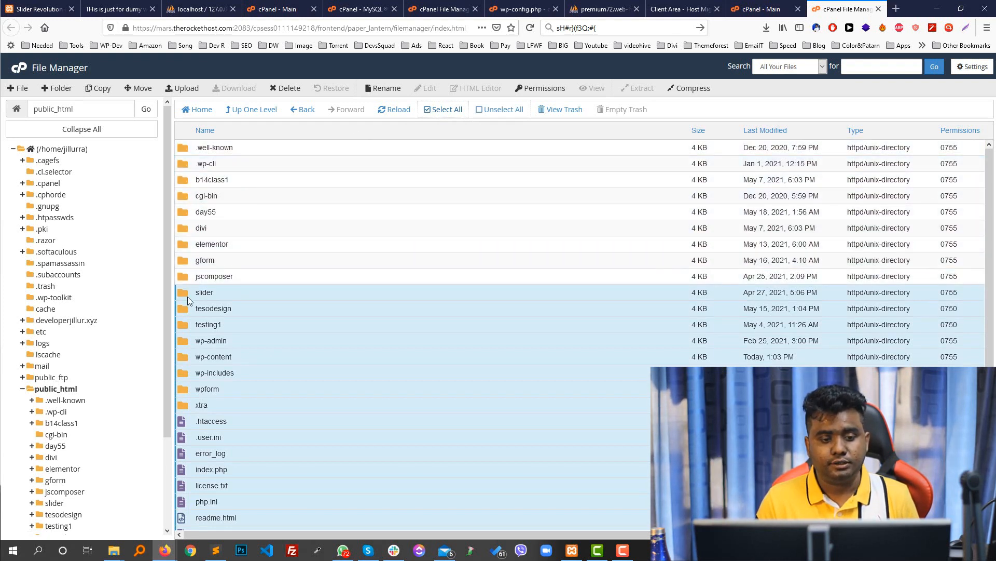
pyautogui.keyDown('ctrl'); pyautogui.click(188, 297); pyautogui.keyUp('ctrl')
pyautogui.keyDown('ctrl'); pyautogui.click(191, 311); pyautogui.keyUp('ctrl')
pyautogui.keyDown('ctrl'); pyautogui.click(185, 325); pyautogui.keyUp('ctrl')
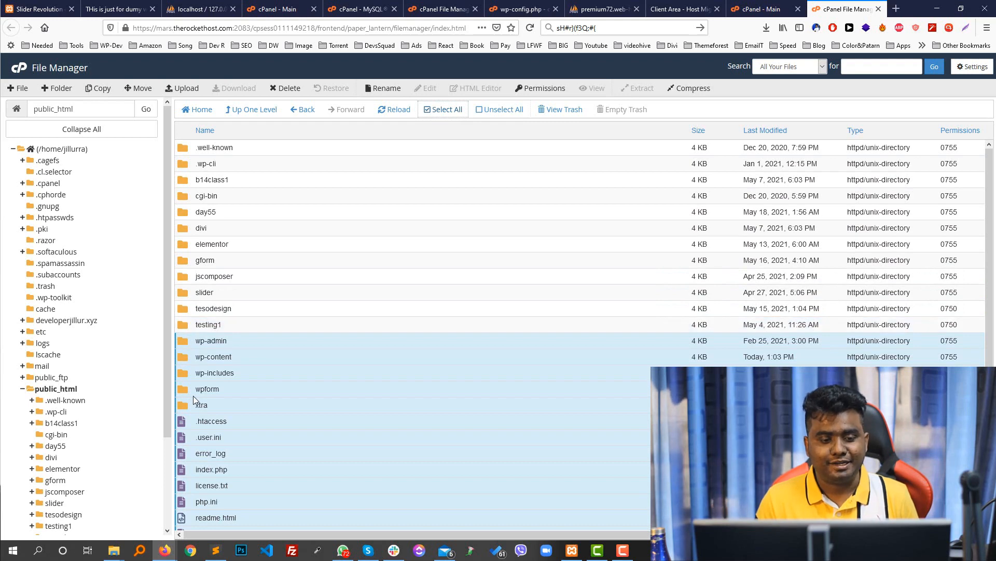
pyautogui.keyDown('ctrl'); pyautogui.click(189, 388); pyautogui.keyUp('ctrl')
pyautogui.keyDown('ctrl'); pyautogui.click(183, 406); pyautogui.keyUp('ctrl')
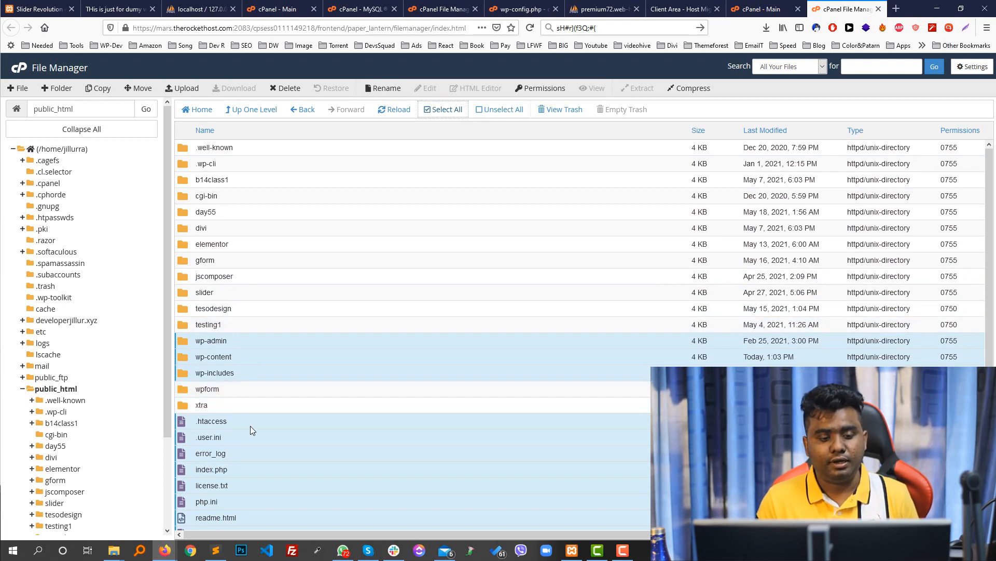
pyautogui.scroll(-4, 250, 426)
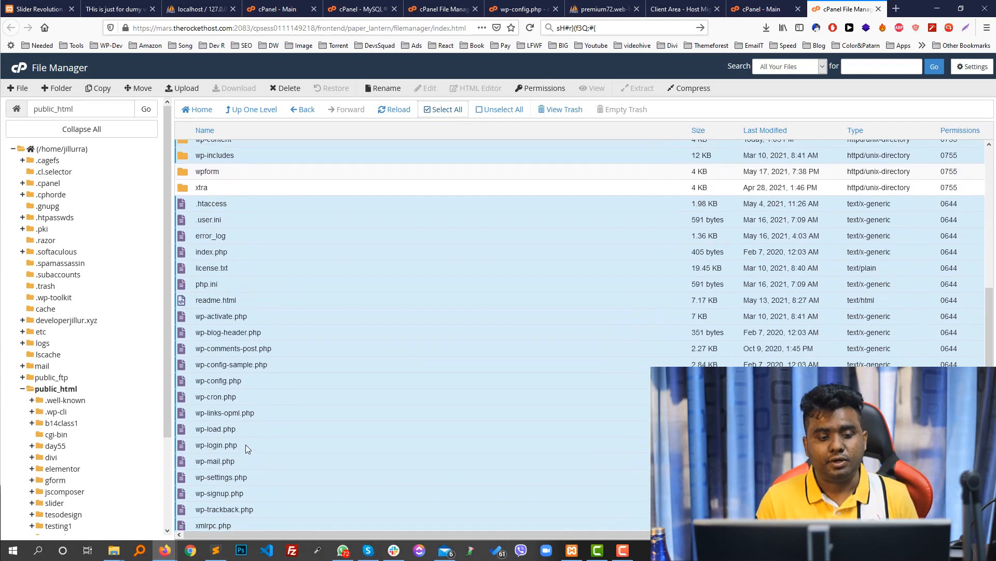
pyautogui.scroll(3, 245, 444)
pyautogui.rightClick(255, 393)
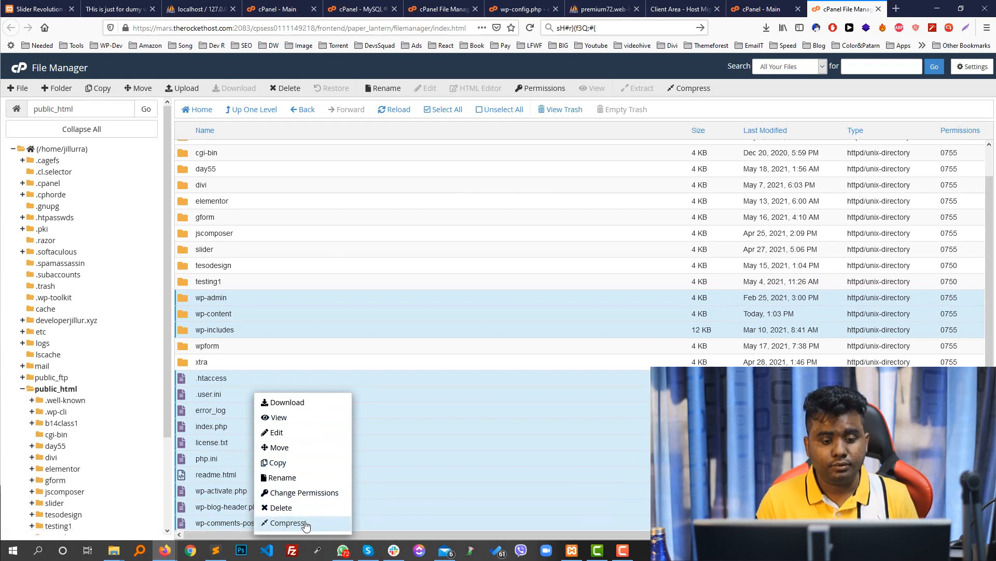
pyautogui.click(289, 524)
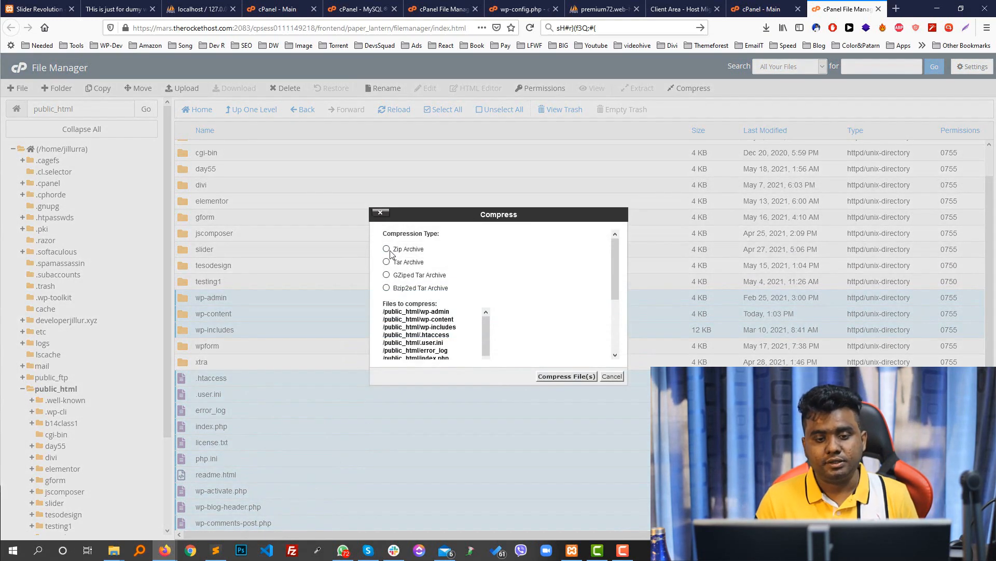
pyautogui.moveTo(399, 250); pyautogui.dragTo(402, 250)
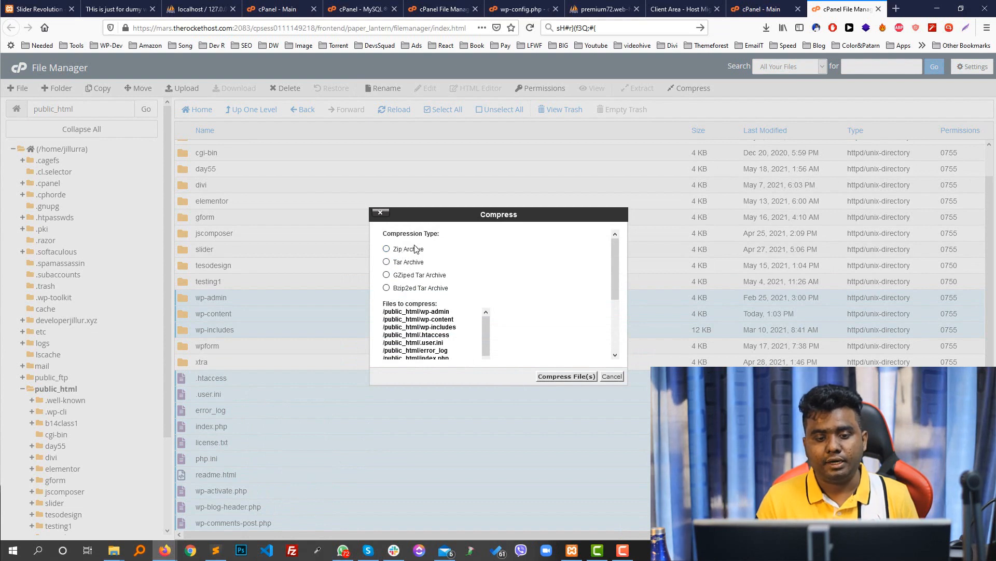
pyautogui.scroll(-3, 544, 291)
pyautogui.click(478, 341)
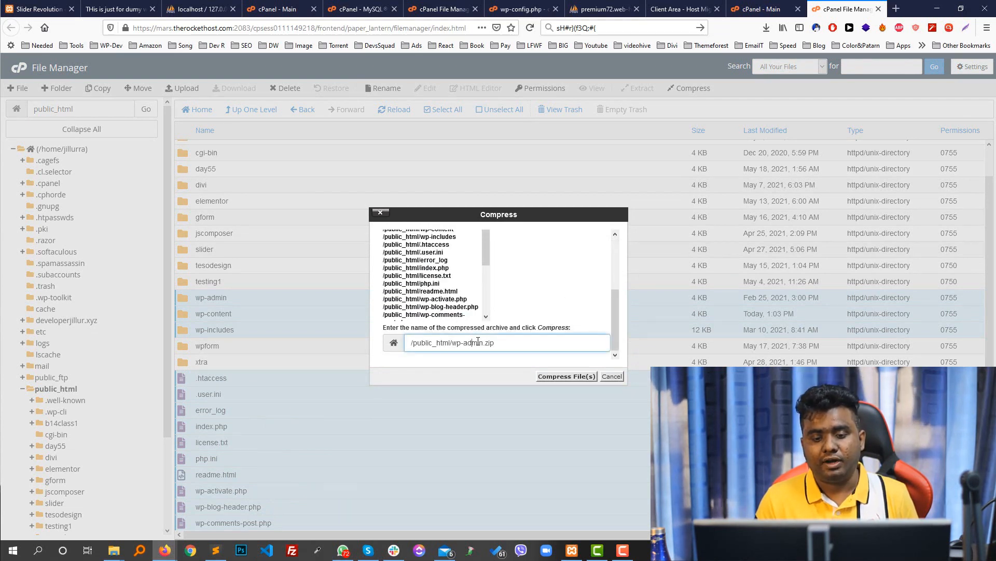
pyautogui.click(570, 377)
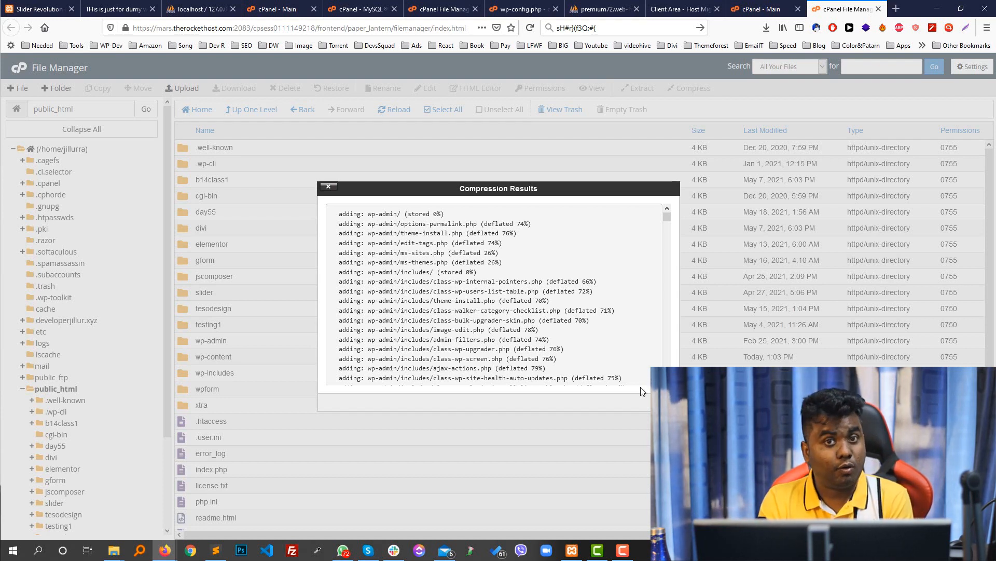
# Open public_html's wp-config.php in the editor and select the database name in its DB_NAME setting.
pyautogui.scroll(-5, 278, 418)
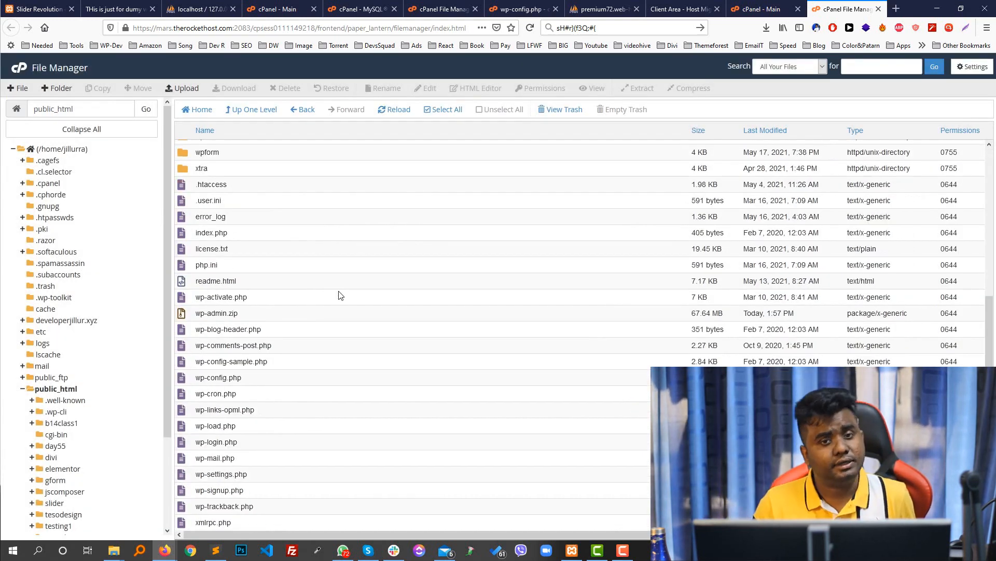
pyautogui.click(241, 379)
pyautogui.rightClick(239, 377)
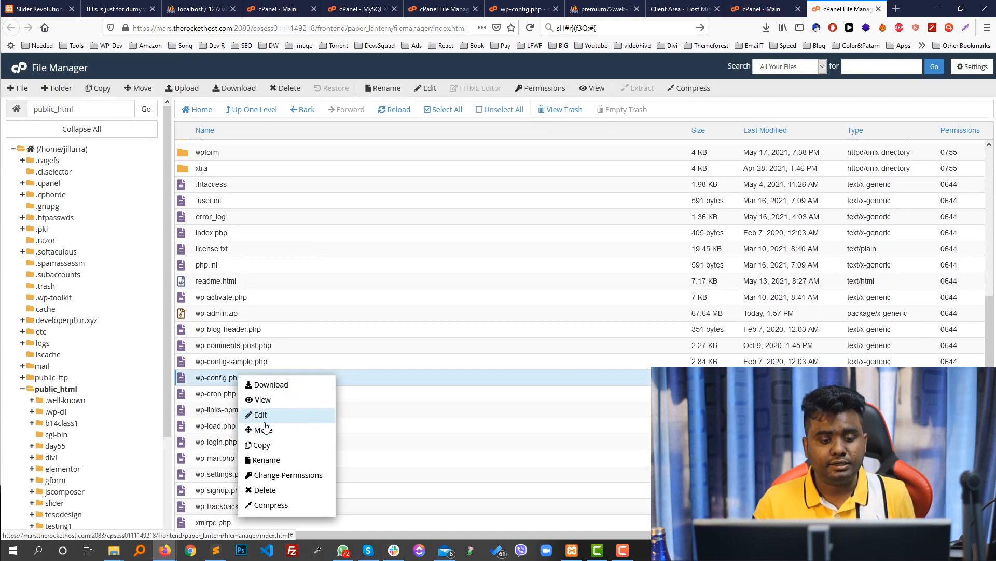
pyautogui.click(263, 416)
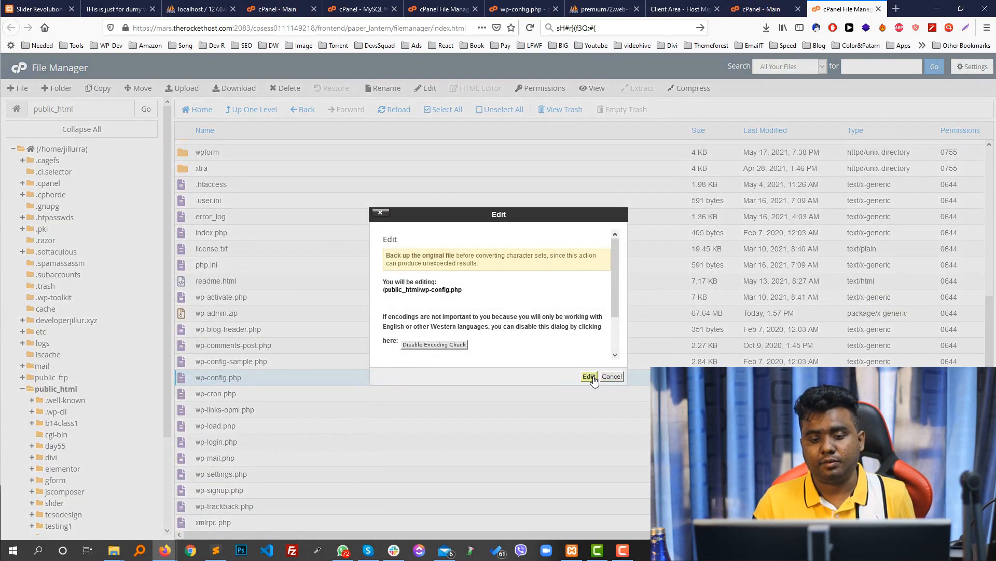
pyautogui.click(590, 379)
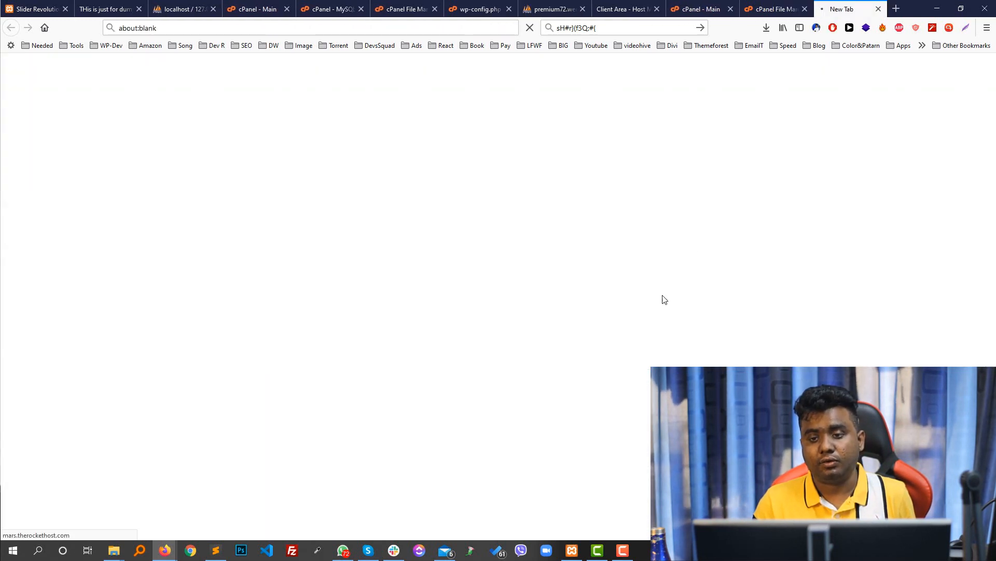
pyautogui.click(154, 2)
pyautogui.click(849, 9)
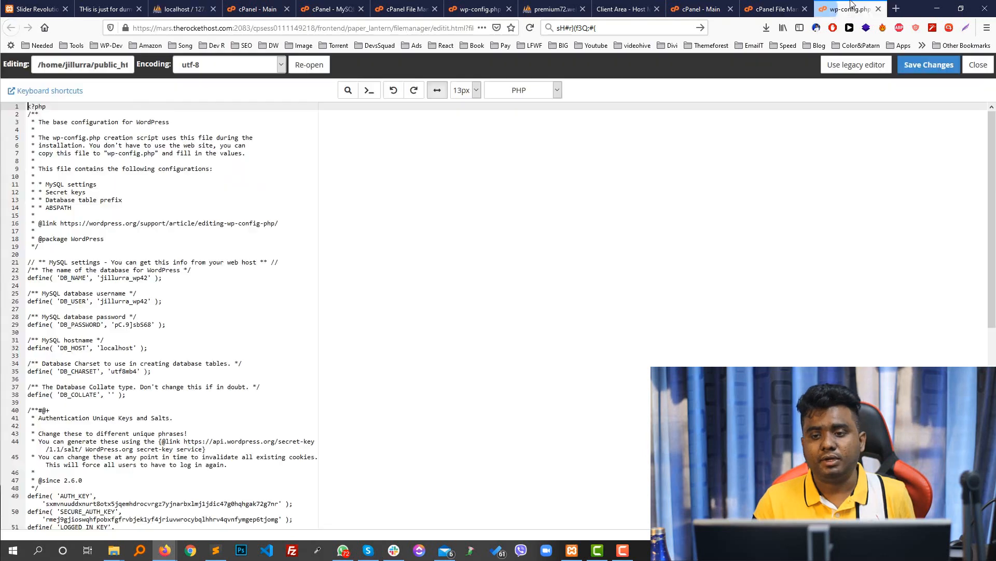
pyautogui.click(123, 277)
pyautogui.doubleClick(123, 278)
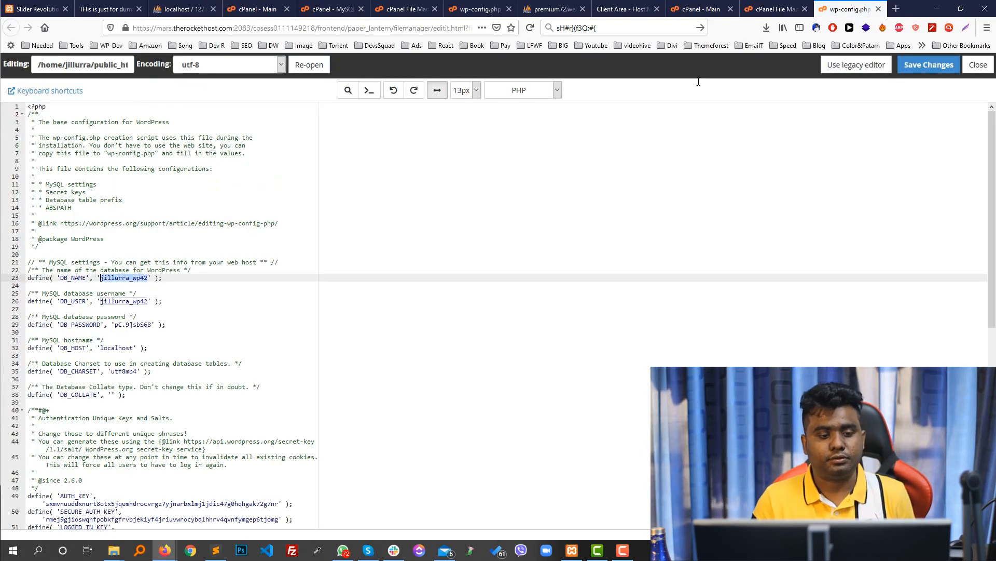
# Return to the live site's cPanel main page, search its tools for "php" and open phpMyAdmin.
pyautogui.hotkey('ctrl', 'pageup')
pyautogui.hotkey('ctrl', 'pageup')
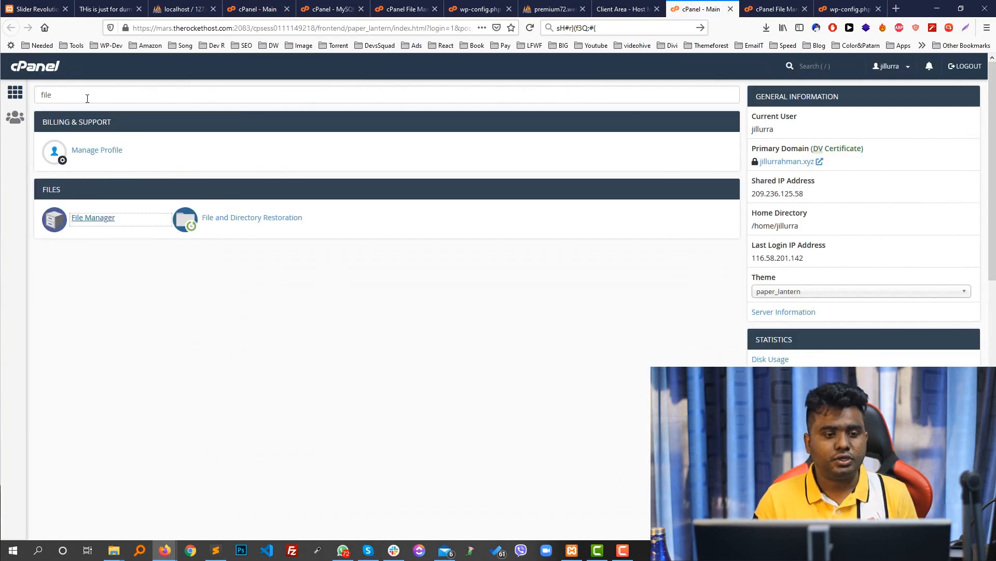
pyautogui.doubleClick(87, 99)
pyautogui.press('BackSpace')
pyautogui.write('php')
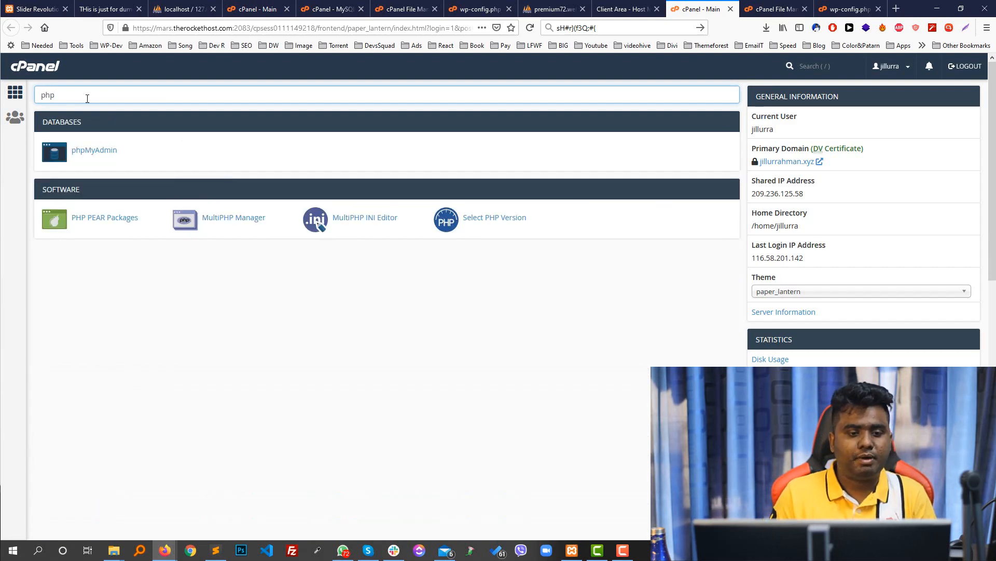
pyautogui.click(107, 152)
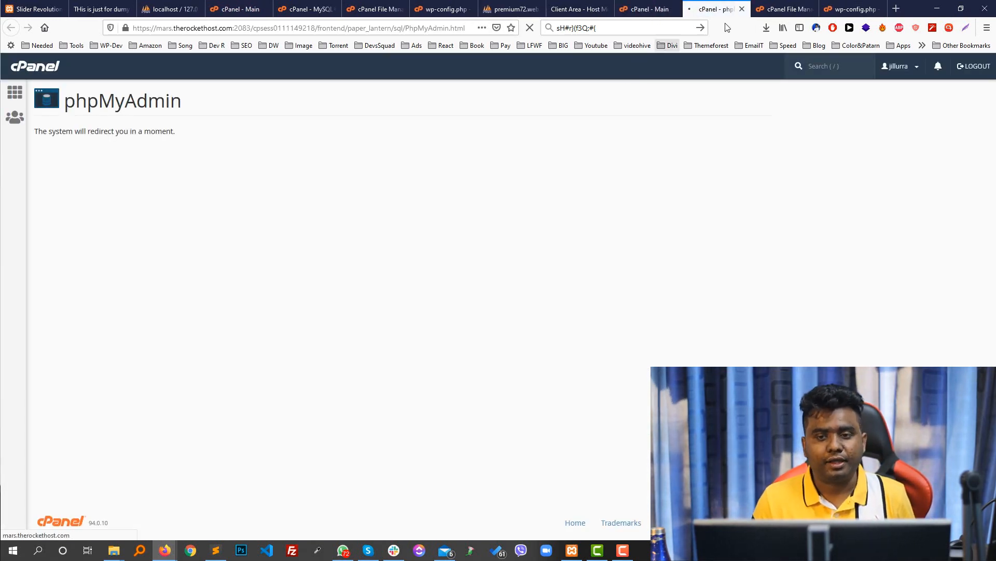
# Look at the lfwf-academy database in the local phpMyAdmin, and return to the live server's phpMyAdmin.
pyautogui.click(666, 4)
pyautogui.click(698, 6)
pyautogui.click(167, 4)
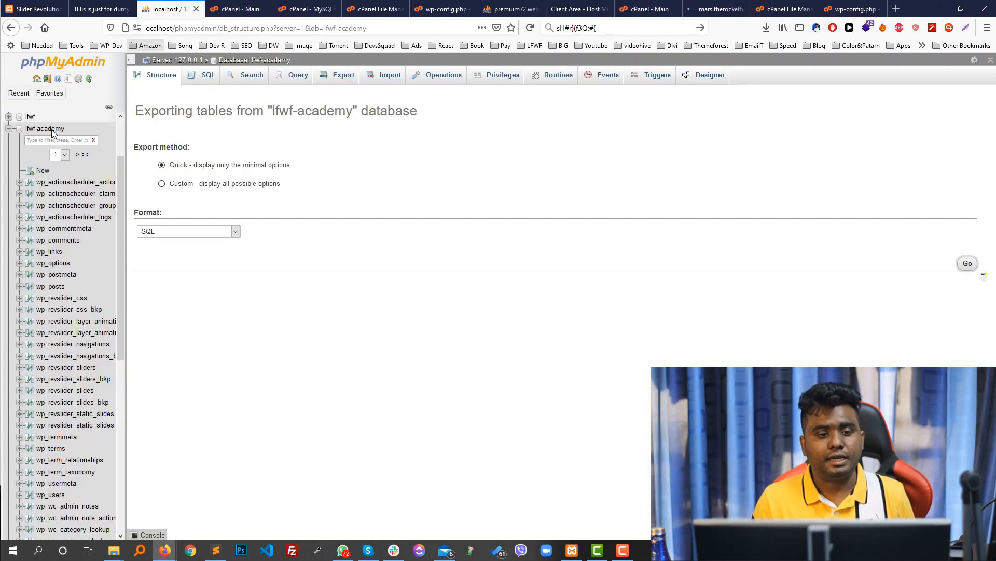
pyautogui.click(715, 9)
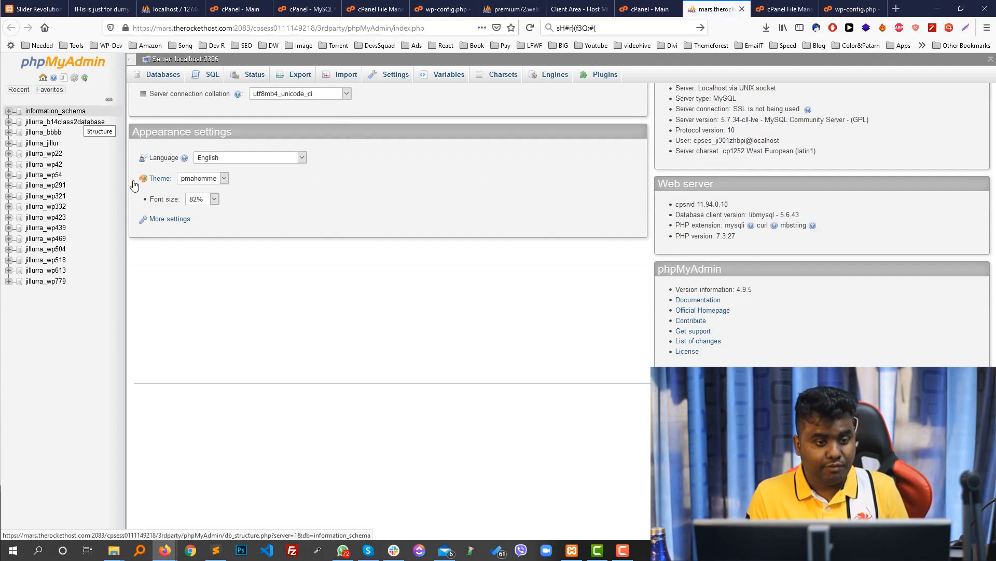
pyautogui.scroll(1, 315, 295)
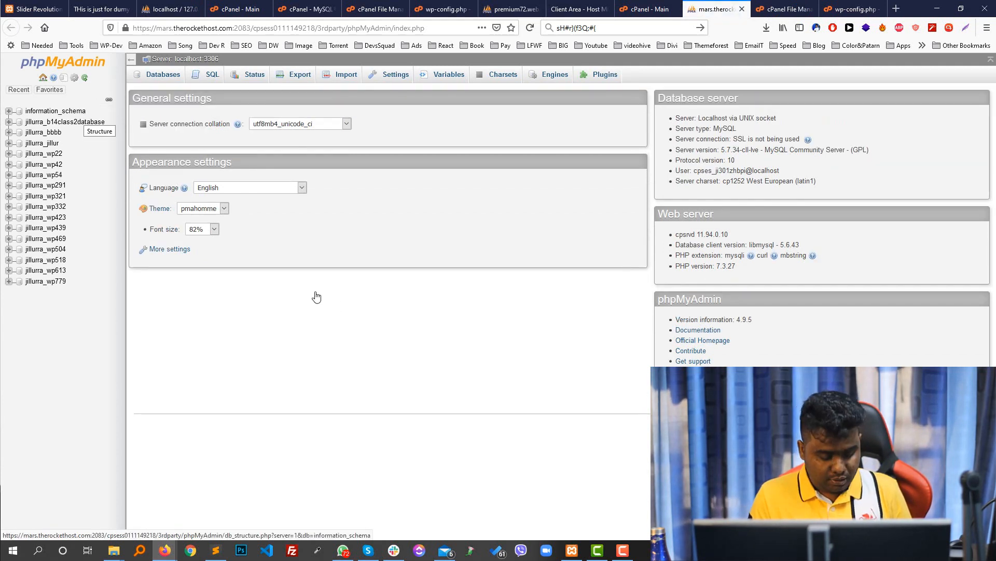
# Find the database named in wp-config.php, ending in wp42, open it and review its list of tables.
pyautogui.hotkey('ctrl', 'f')
pyautogui.write('jillurra_wp42')
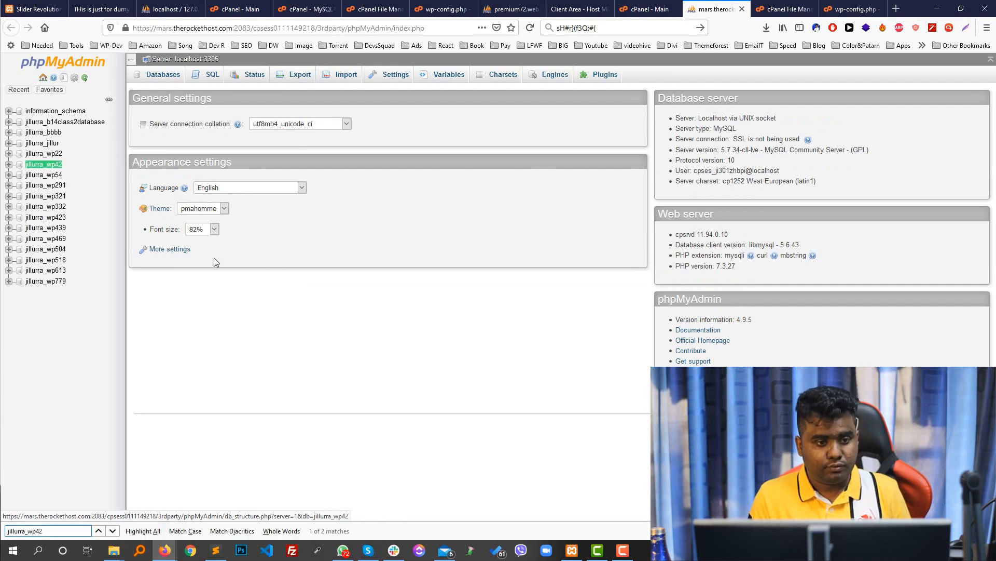
pyautogui.click(52, 168)
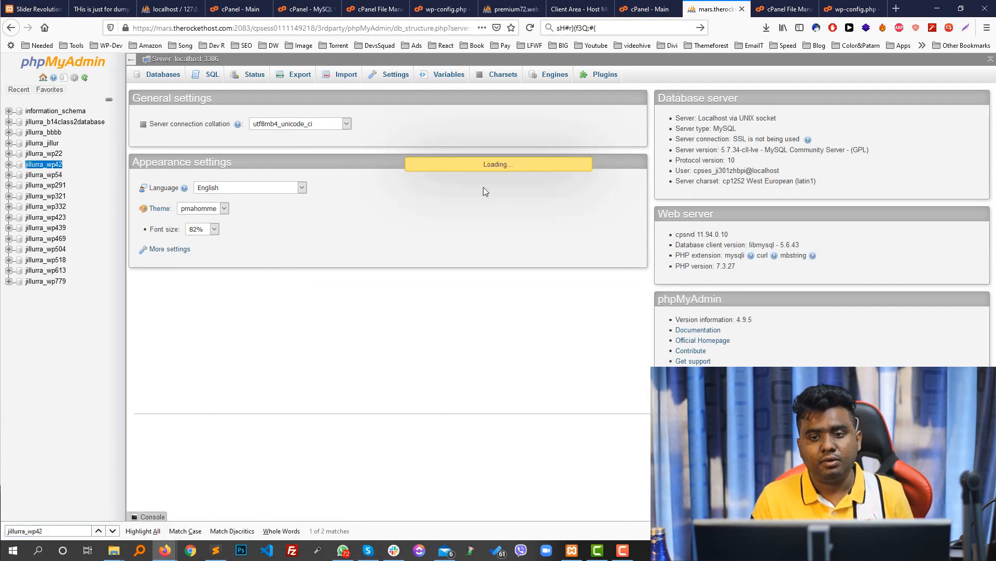
pyautogui.scroll(-10, 208, 229)
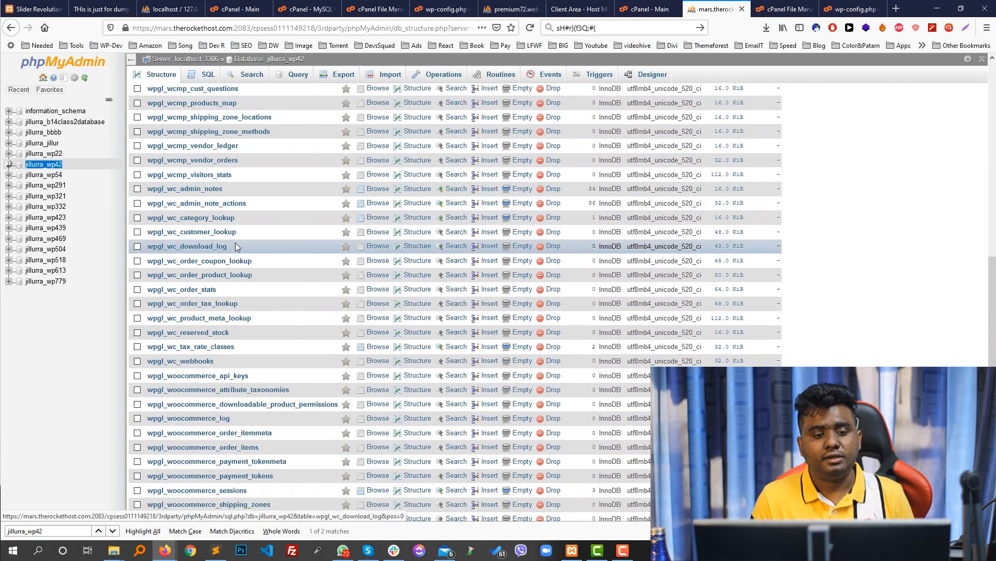
pyautogui.scroll(10, 262, 223)
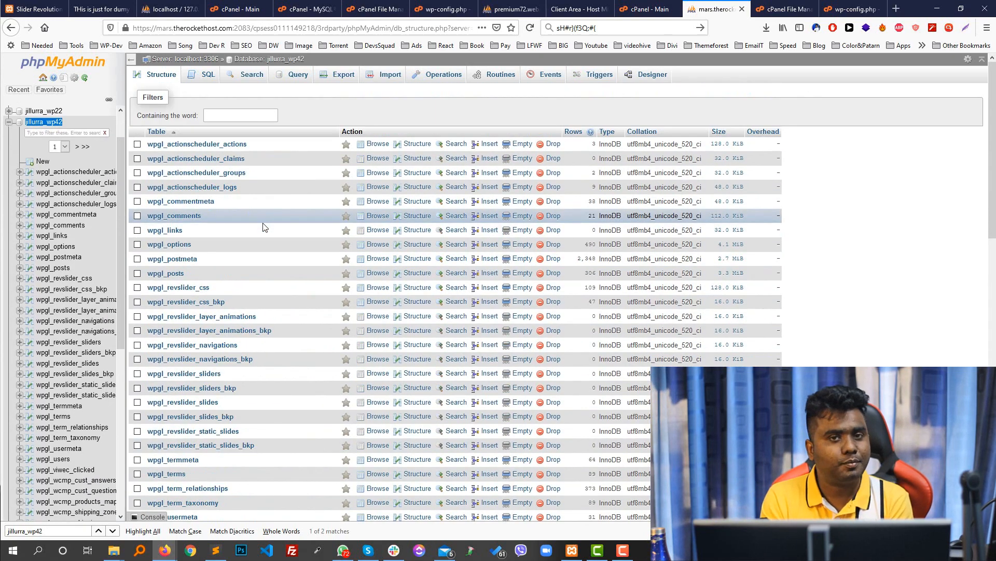
pyautogui.scroll(-15, 262, 227)
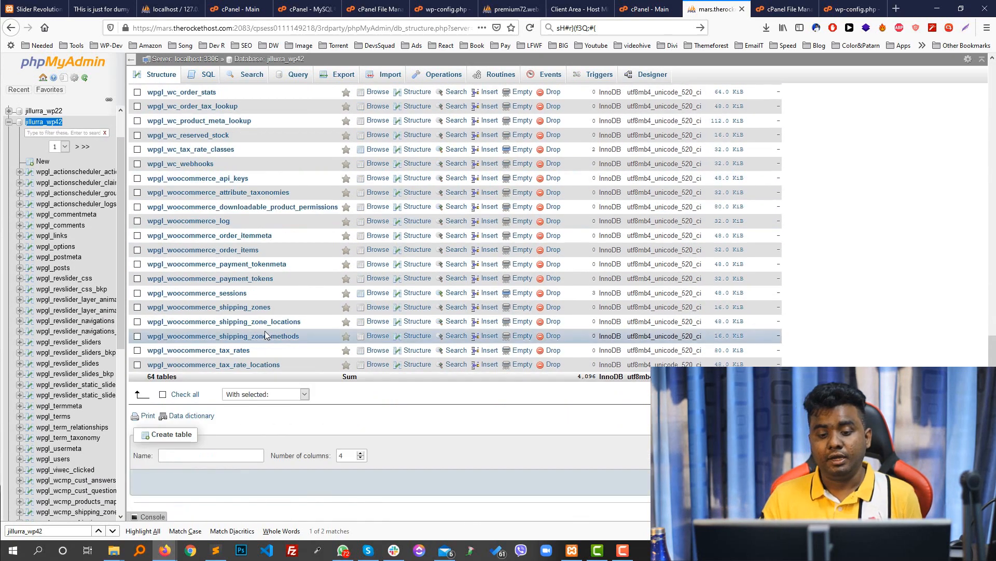
pyautogui.scroll(5, 361, 287)
pyautogui.scroll(5, 420, 251)
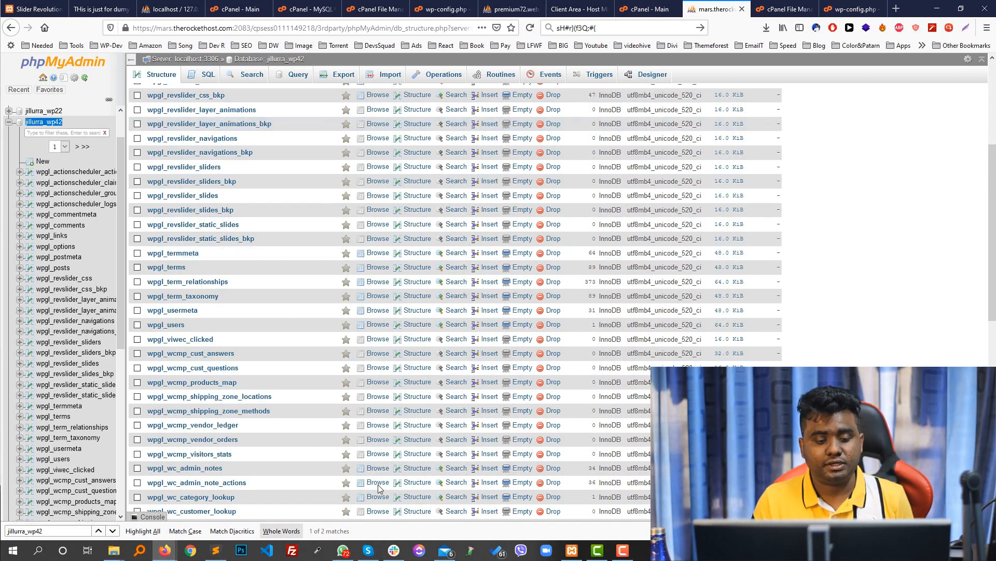
# Review the live store's front page, the phpMyAdmin import page on the other hosting account and the HostMight client area.
pyautogui.click(96, 9)
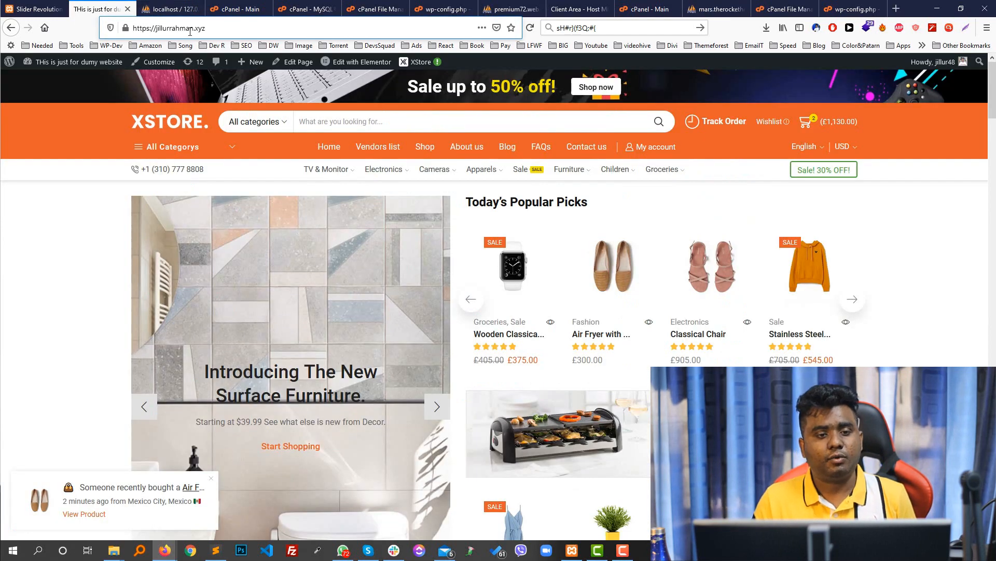
pyautogui.click(375, 9)
pyautogui.click(443, 9)
pyautogui.click(515, 9)
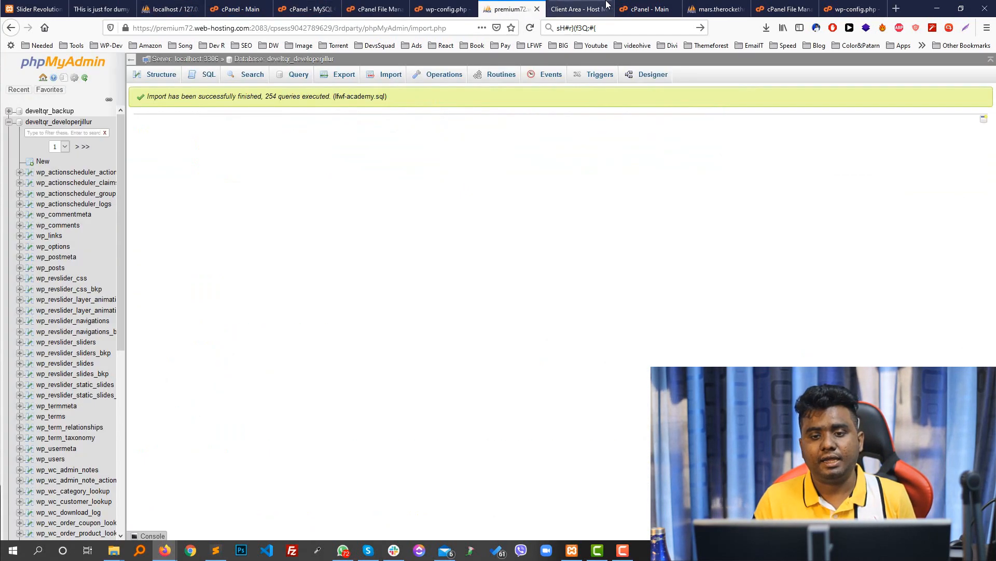
pyautogui.click(576, 9)
# Switch to the window showing the LFWF Academy shop, add the sample path /sdfsdfsdf to its address without loading it, and minimise the window.
pyautogui.moveTo(170, 545)
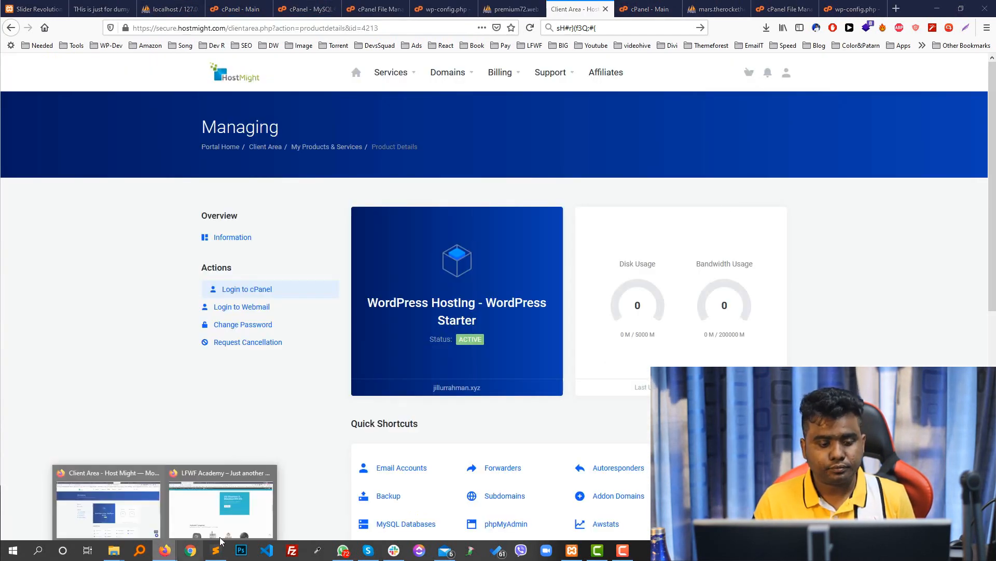
pyautogui.click(244, 521)
pyautogui.click(224, 27)
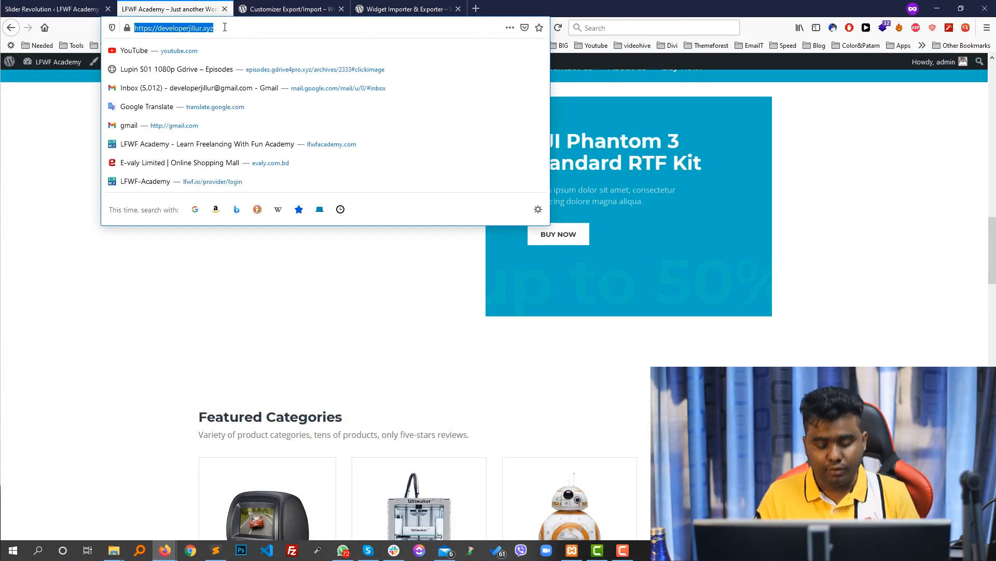
pyautogui.click(224, 27)
pyautogui.write('sdfsdfsdf')
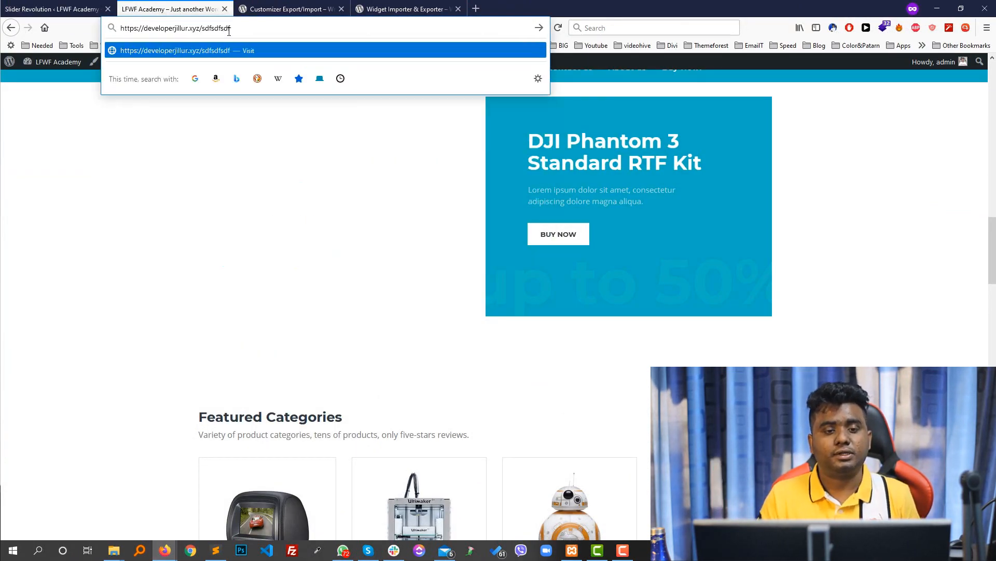
pyautogui.moveTo(242, 30); pyautogui.dragTo(140, 30)
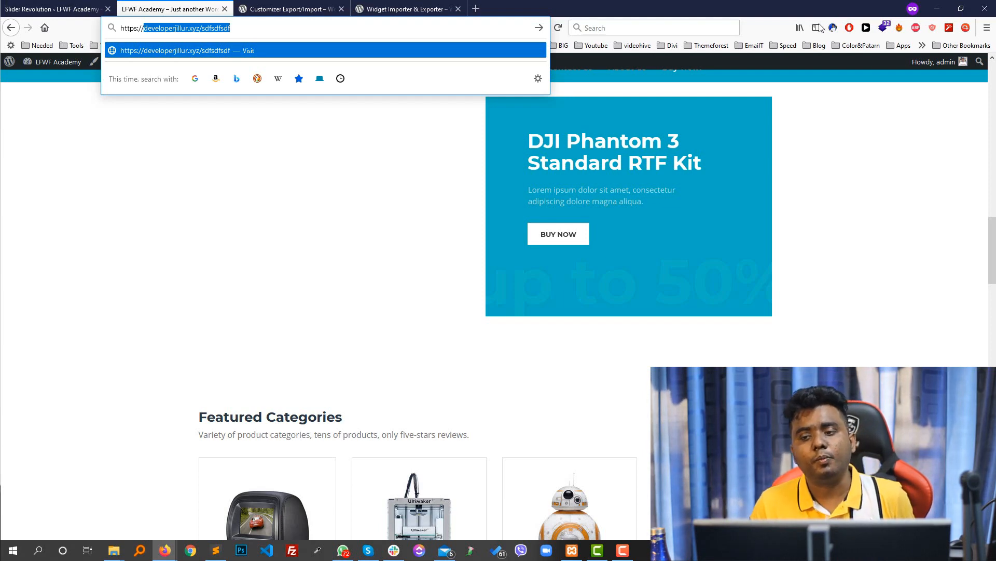
pyautogui.click(937, 8)
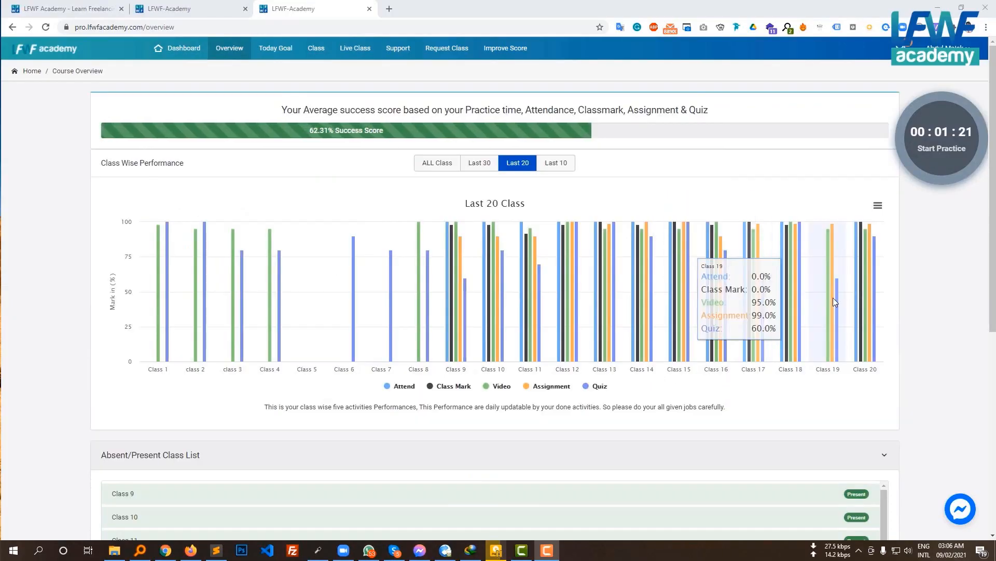
# In the LFWF Academy portal in Chrome, examine the class-wise performance chart and the Absent/Present Class List.
pyautogui.click(277, 52)
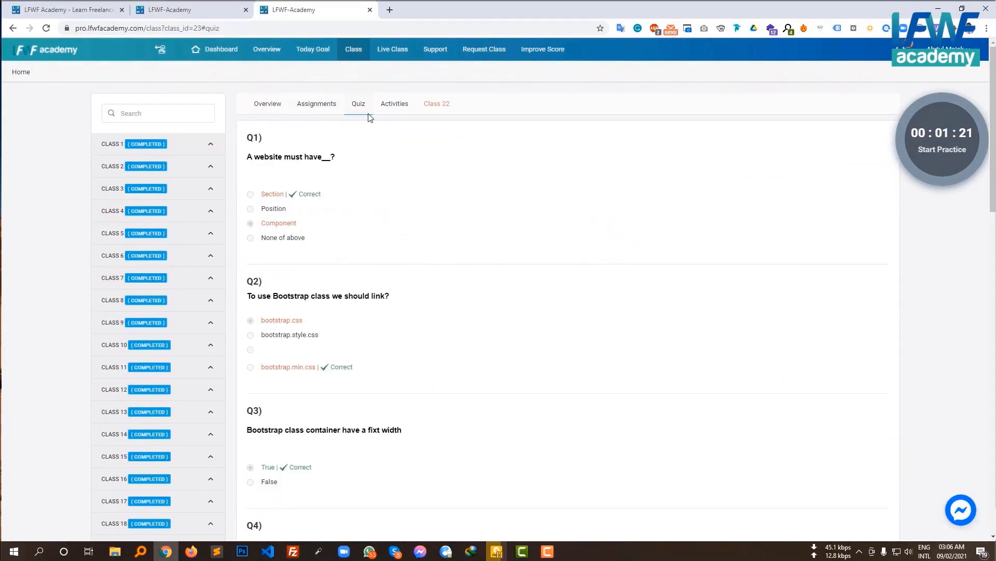
pyautogui.click(393, 99)
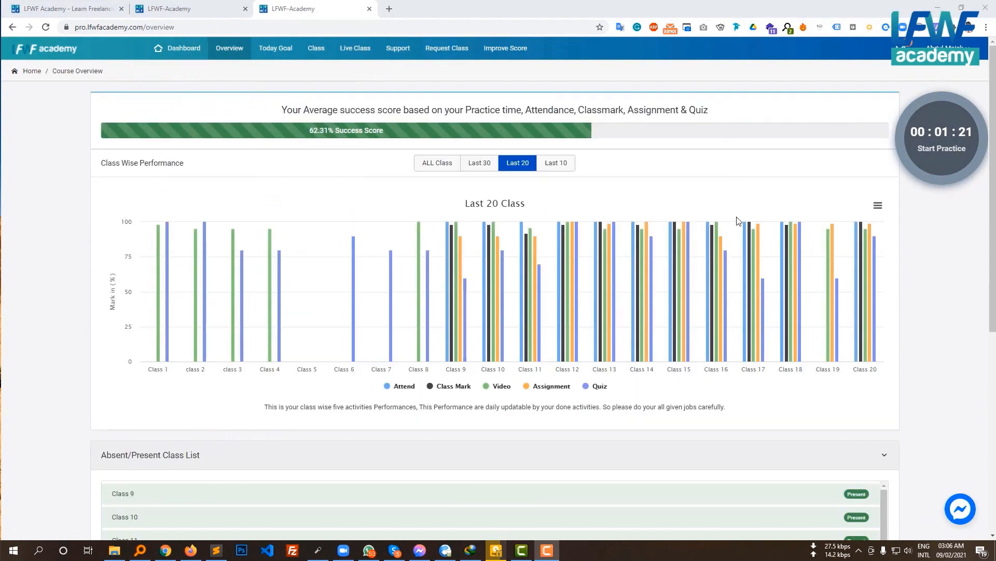
pyautogui.scroll(-2, 474, 334)
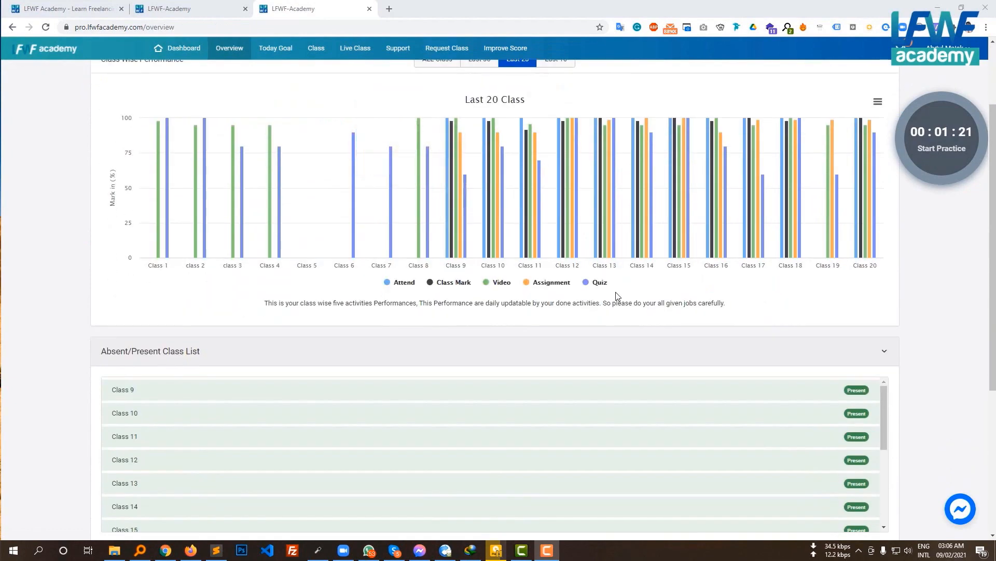
# Open the Class section, expand to the running Class 23 videos and read the class's assignment and submitted attachment.
pyautogui.click(277, 52)
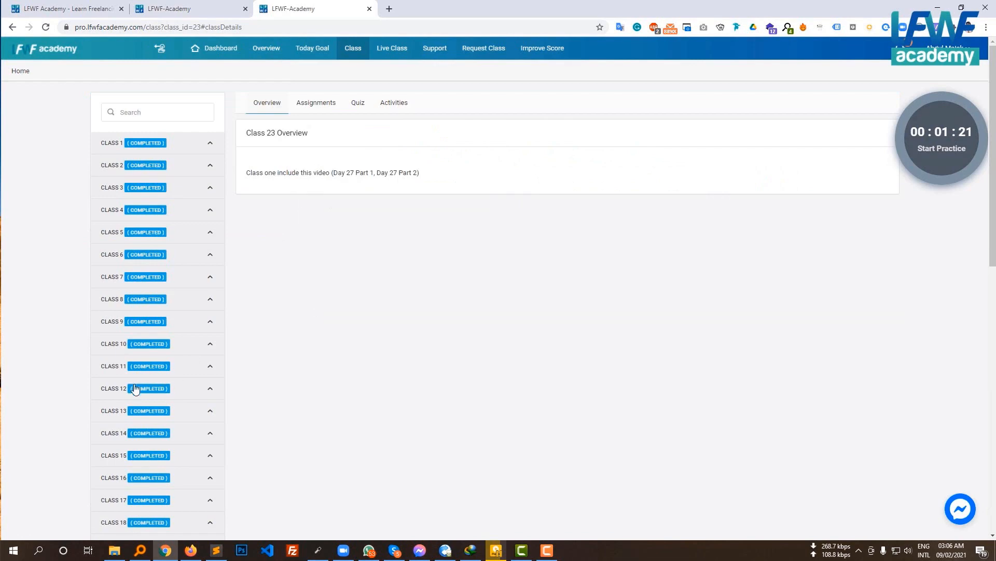
pyautogui.scroll(-6, 138, 389)
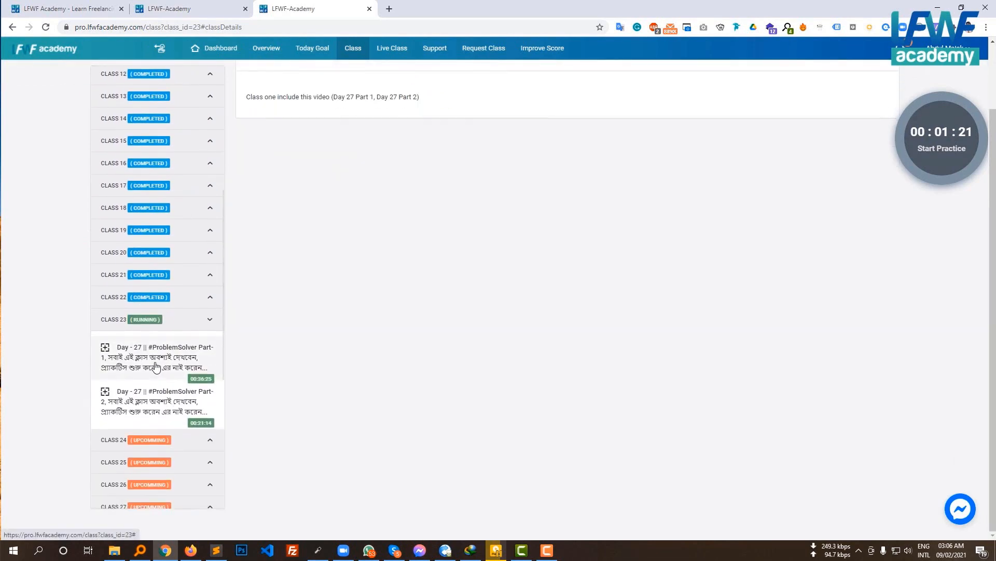
pyautogui.click(157, 367)
pyautogui.click(316, 103)
pyautogui.scroll(-2, 342, 202)
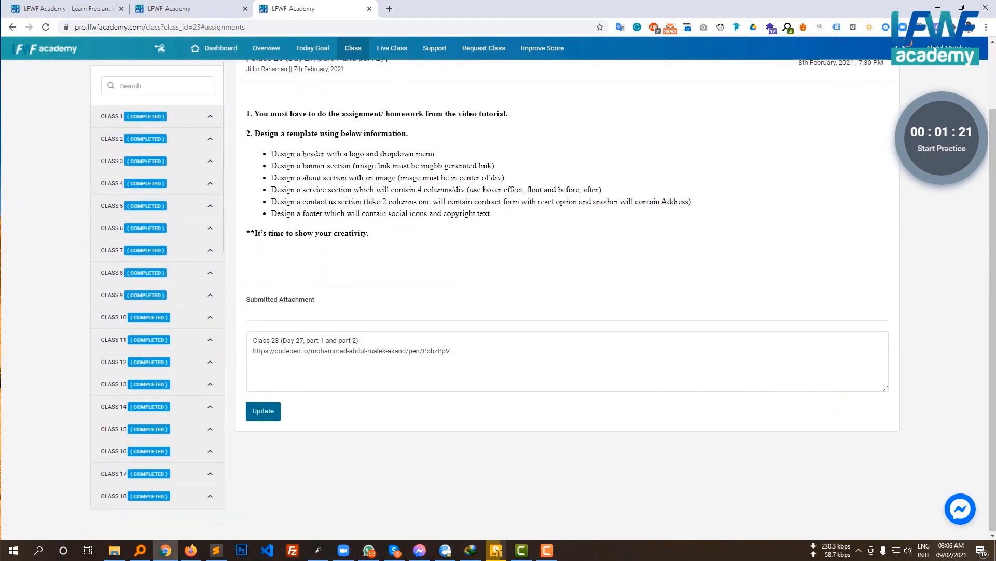
pyautogui.scroll(2, 342, 202)
# Review the Class 23 quiz questions with their marked answers, and open the class's activities.
pyautogui.click(359, 103)
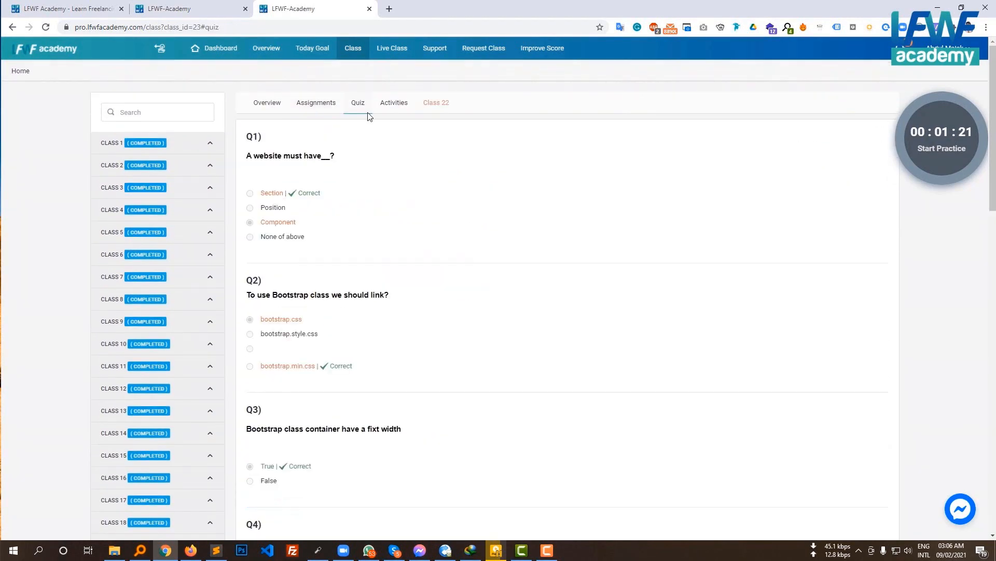
pyautogui.scroll(-7, 369, 116)
pyautogui.scroll(7, 369, 117)
pyautogui.click(395, 103)
pyautogui.scroll(-1, 389, 172)
pyautogui.scroll(1, 389, 172)
pyautogui.click(399, 106)
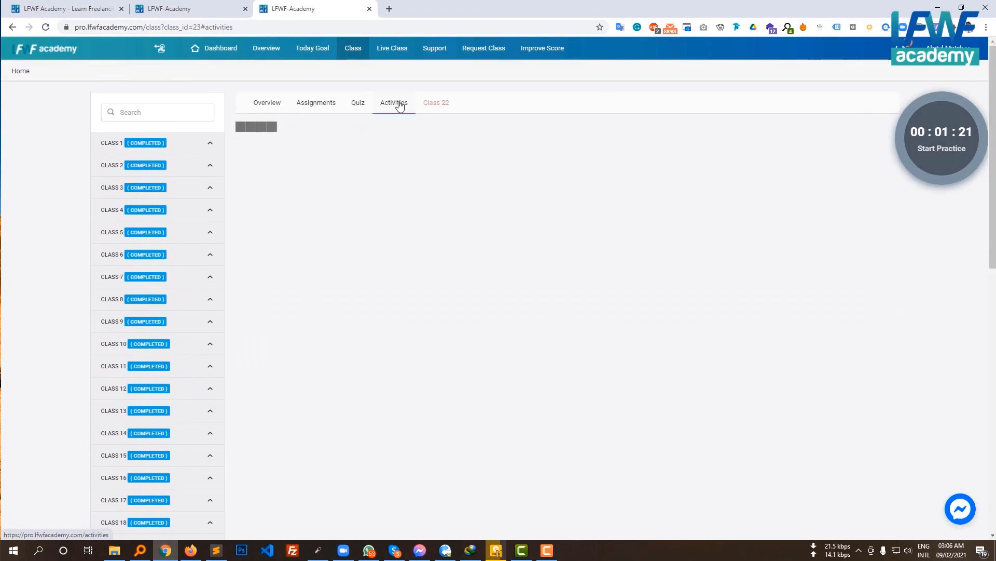
# Create a class request for class 2 with a short reason and submit it.
pyautogui.click(484, 48)
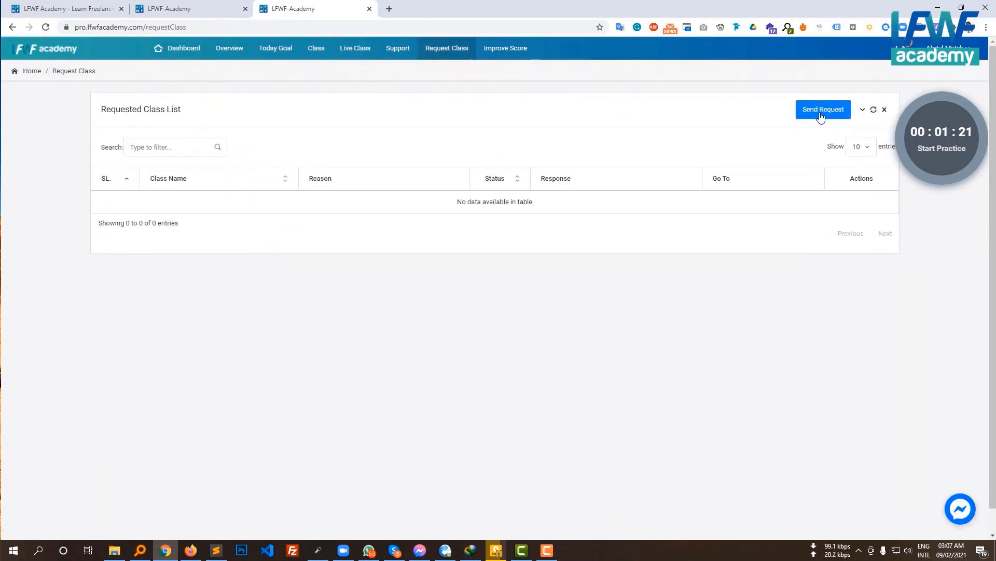
pyautogui.click(820, 113)
pyautogui.click(305, 151)
pyautogui.click(310, 222)
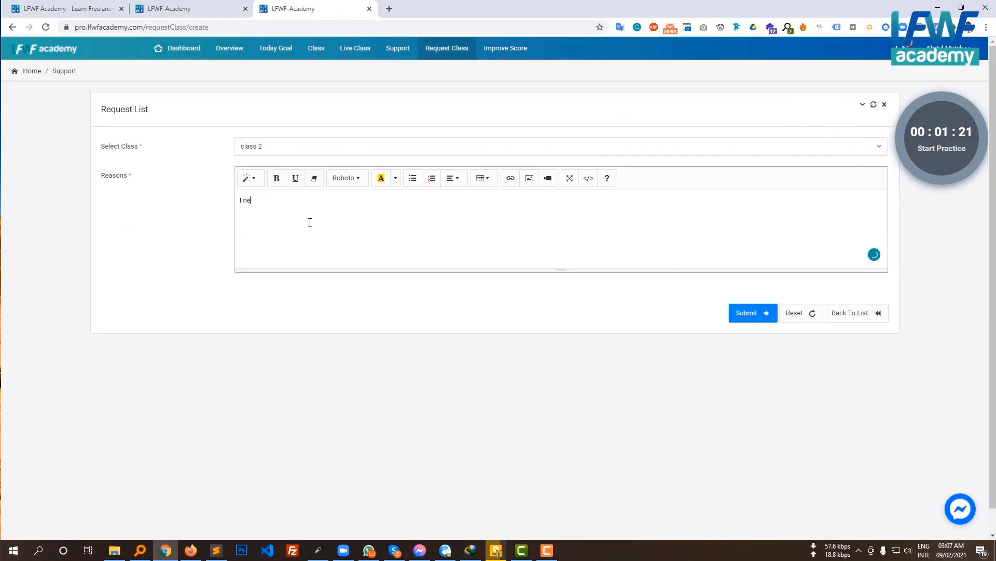
pyautogui.click(735, 311)
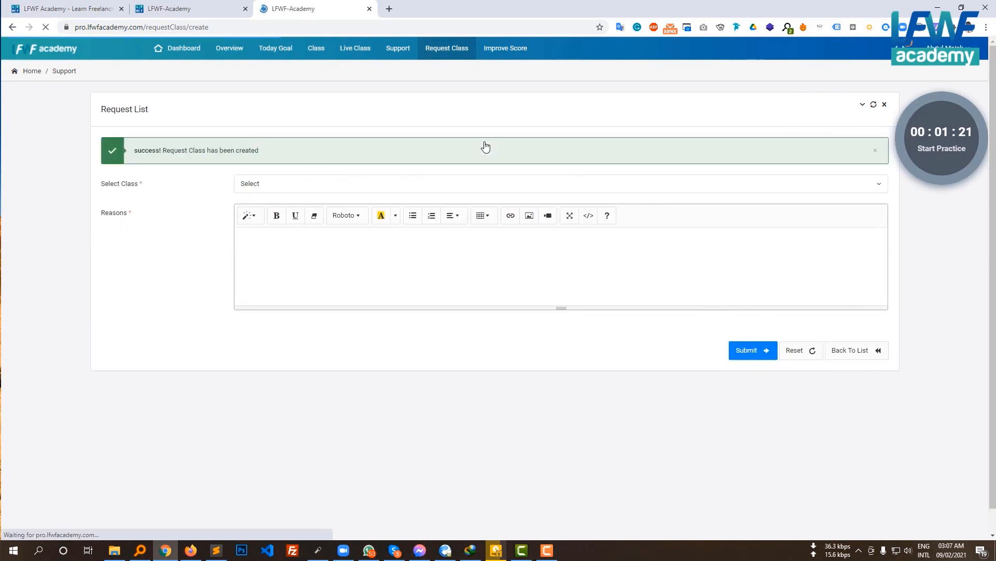
# Fill in a support request with the category Marketplace Related Issue and the title "I need support".
pyautogui.click(342, 149)
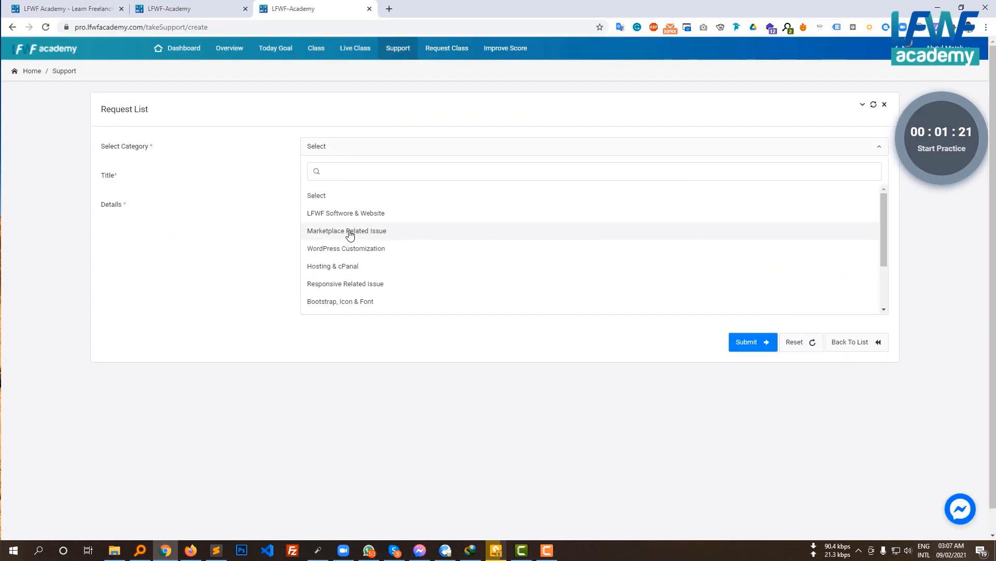
pyautogui.click(349, 231)
pyautogui.click(344, 178)
pyautogui.write('I need support')
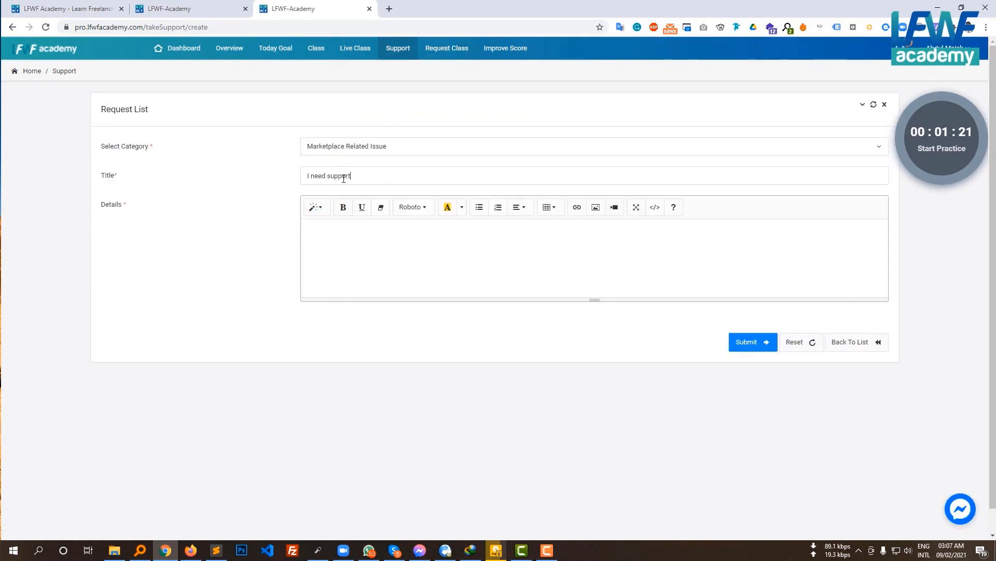
pyautogui.click(391, 48)
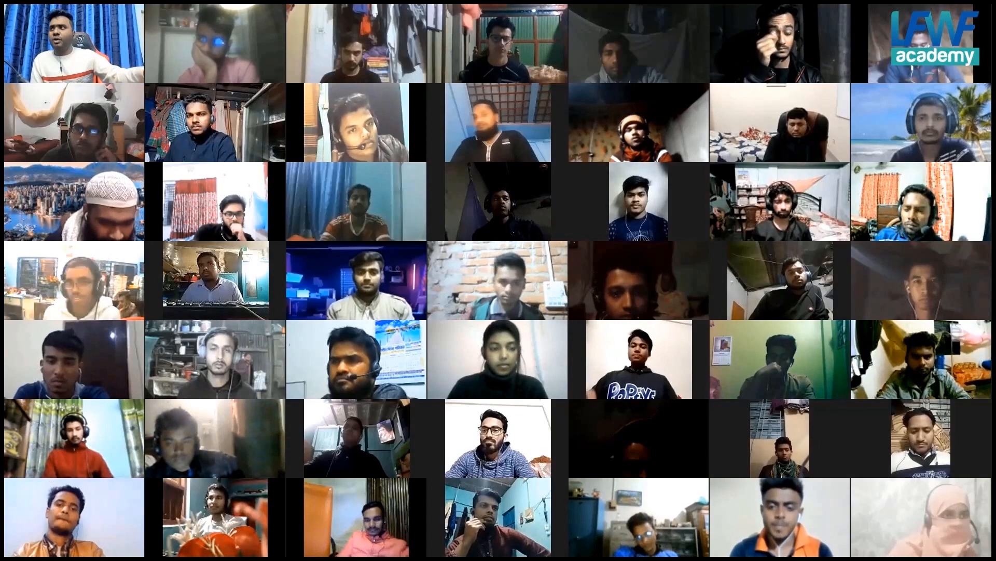